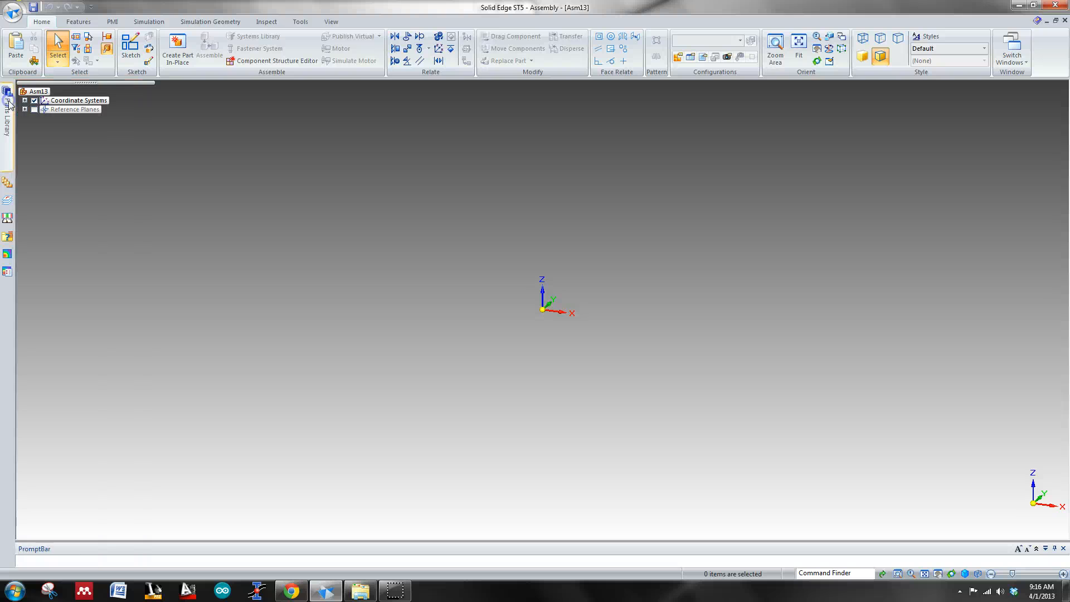
Step: Place the baseplate part from the Desktop folder into the empty assembly as its first component
{"action": "left_click", "coordinate": [9, 100]}
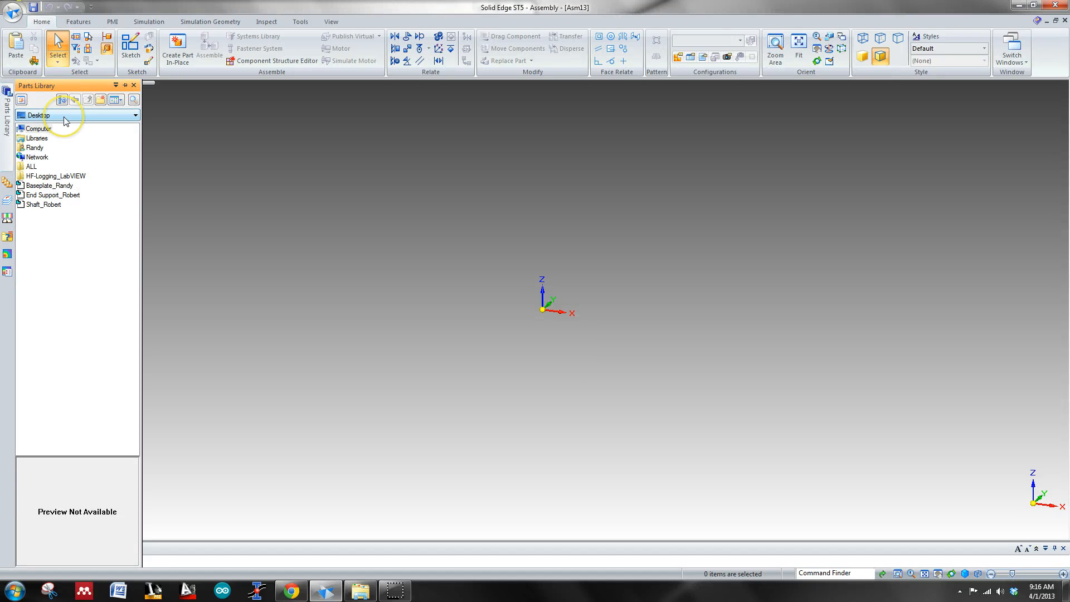
{"action": "left_click", "coordinate": [65, 117]}
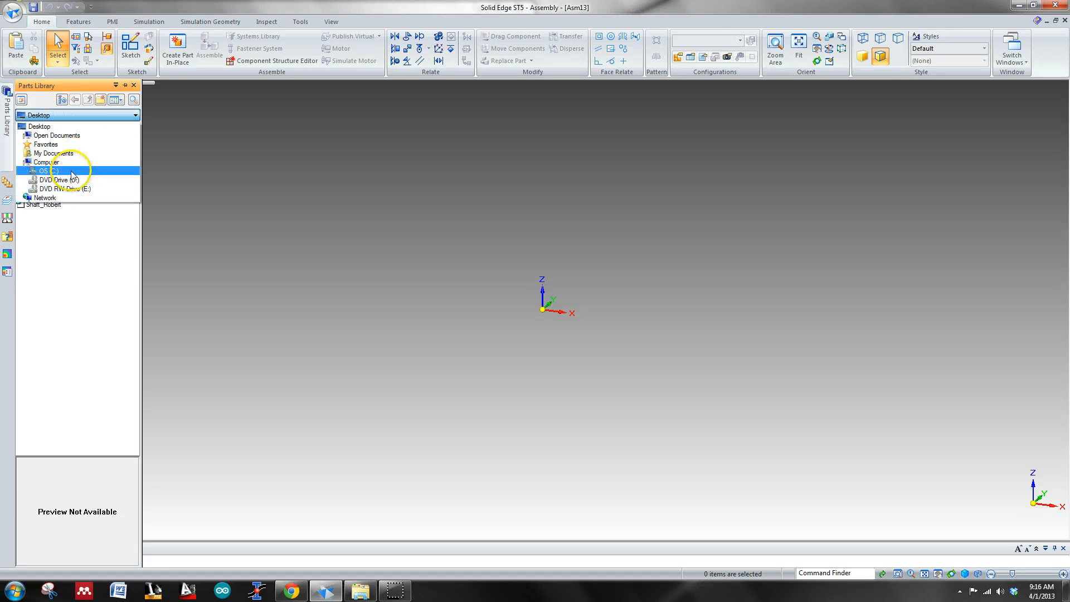
{"action": "left_click", "coordinate": [62, 127]}
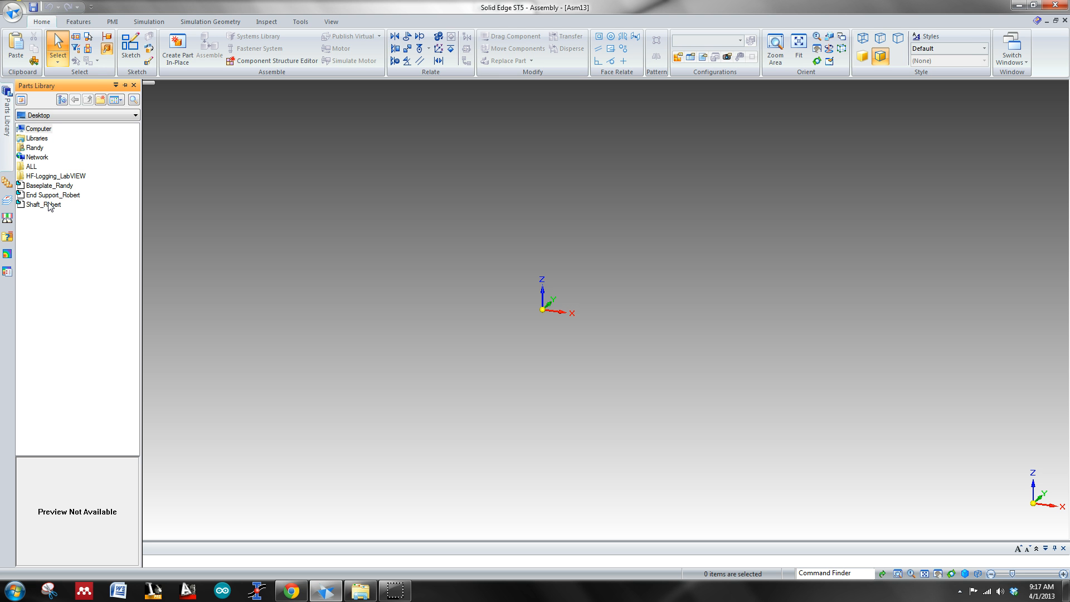
{"action": "left_click", "coordinate": [42, 188]}
{"action": "left_click_drag", "start_coordinate": [45, 189], "coordinate": [573, 246]}
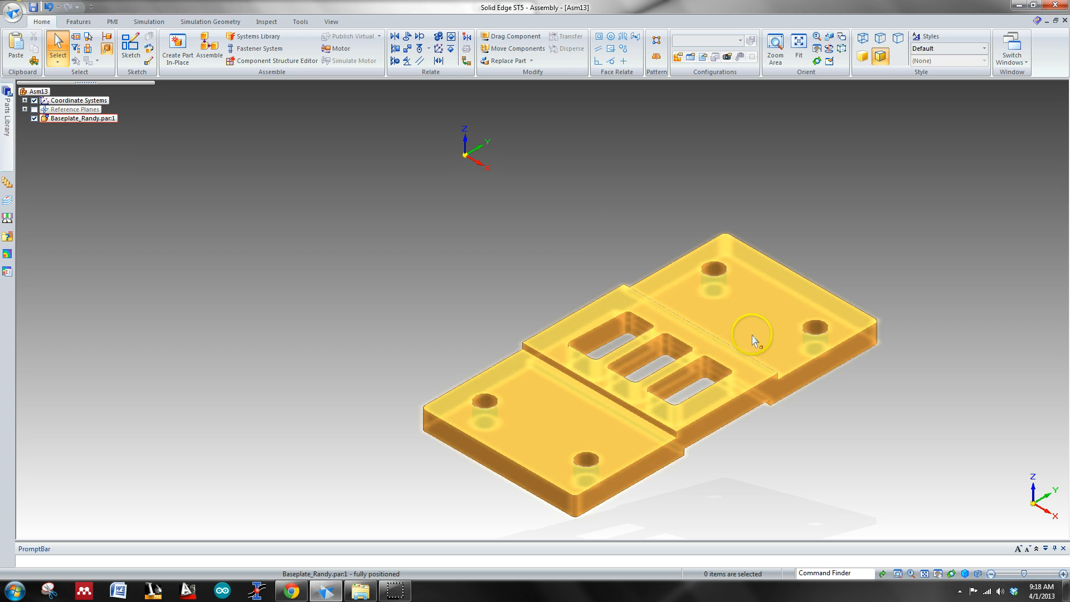
{"action": "scroll", "coordinate": [848, 396], "scroll_direction": "down", "scroll_amount": 2}
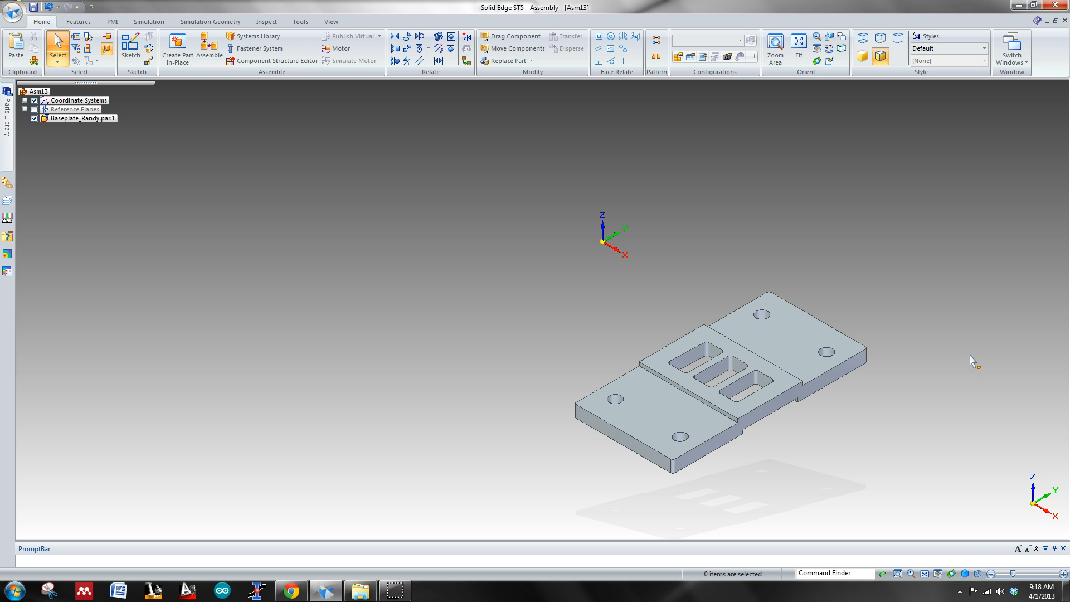
Step: Bring the end support part from the parts library into the assembly beside the baseplate
{"action": "mouse_move", "coordinate": [7, 114]}
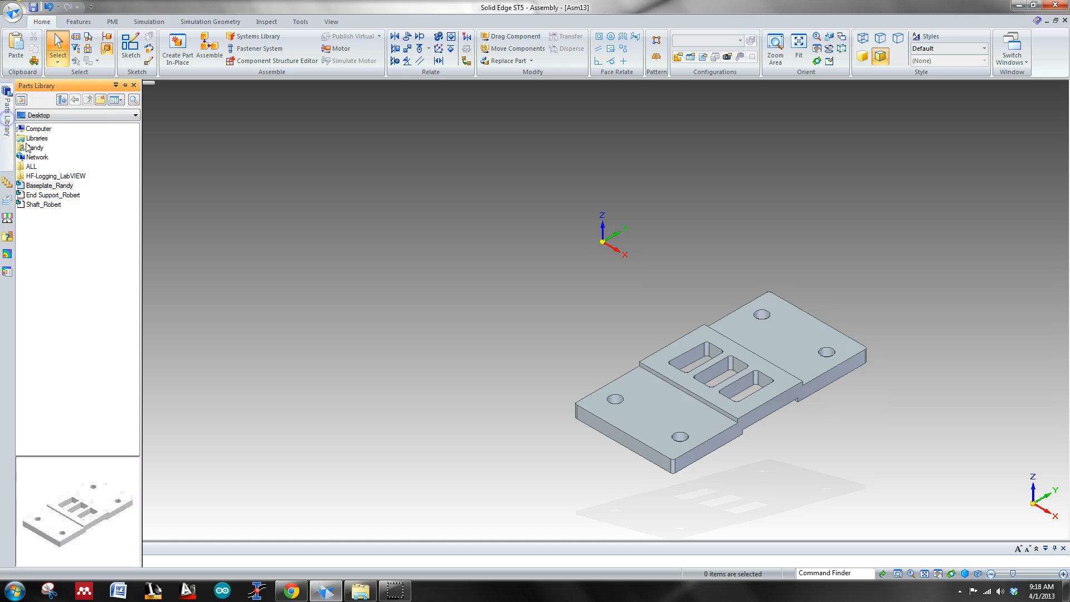
{"action": "left_click", "coordinate": [71, 195]}
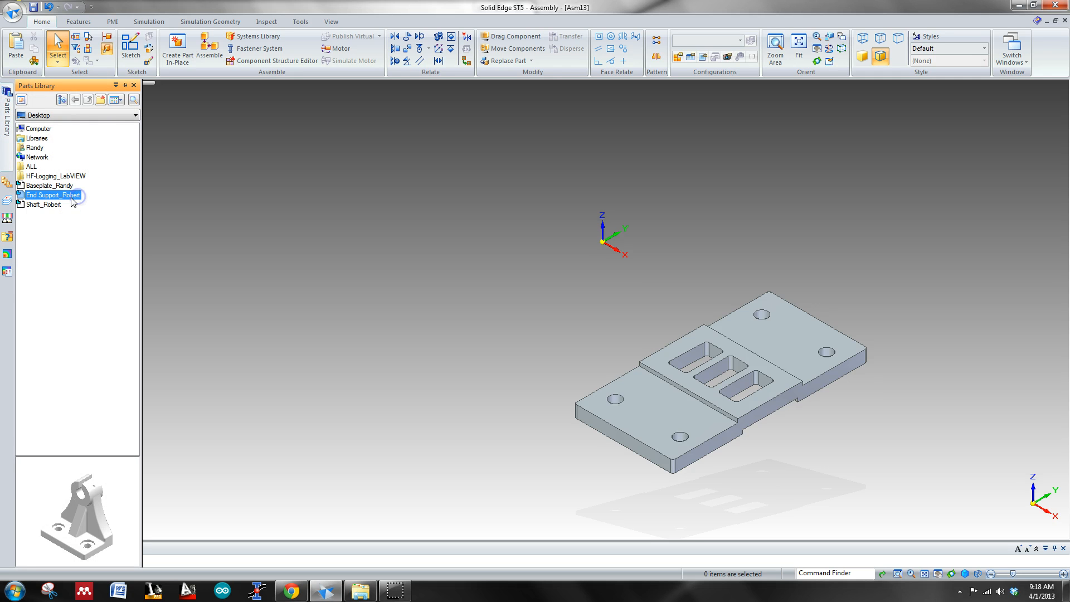
{"action": "left_click_drag", "start_coordinate": [72, 200], "coordinate": [440, 207]}
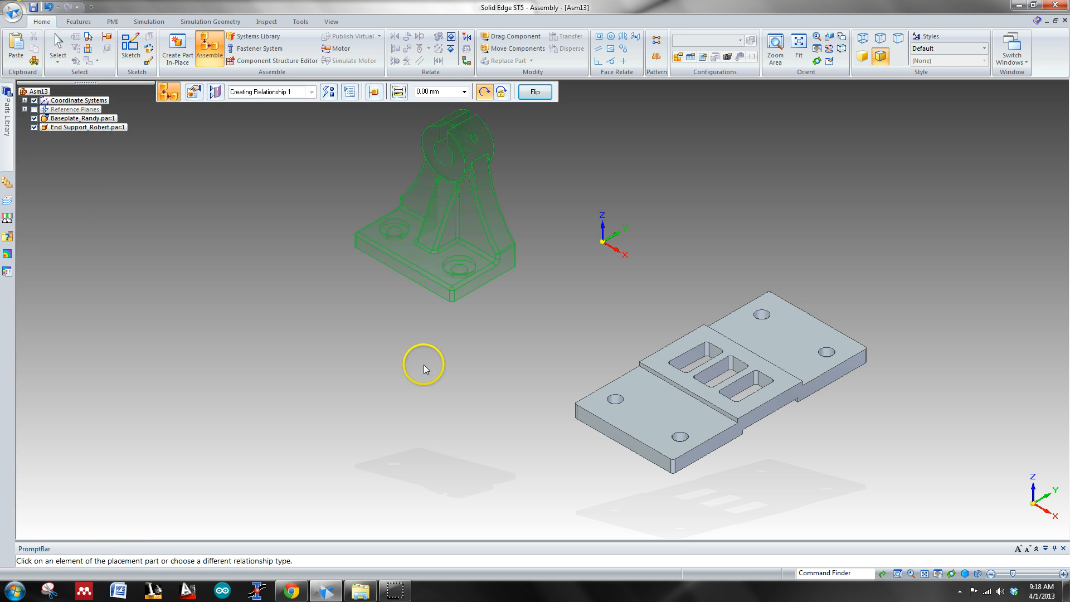
Step: Align one mounting hole of the end support's foot with the corresponding corner hole on the baseplate's front pad
{"action": "middle_click_drag", "start_coordinate": [549, 289], "coordinate": [626, 361], "text": "shift"}
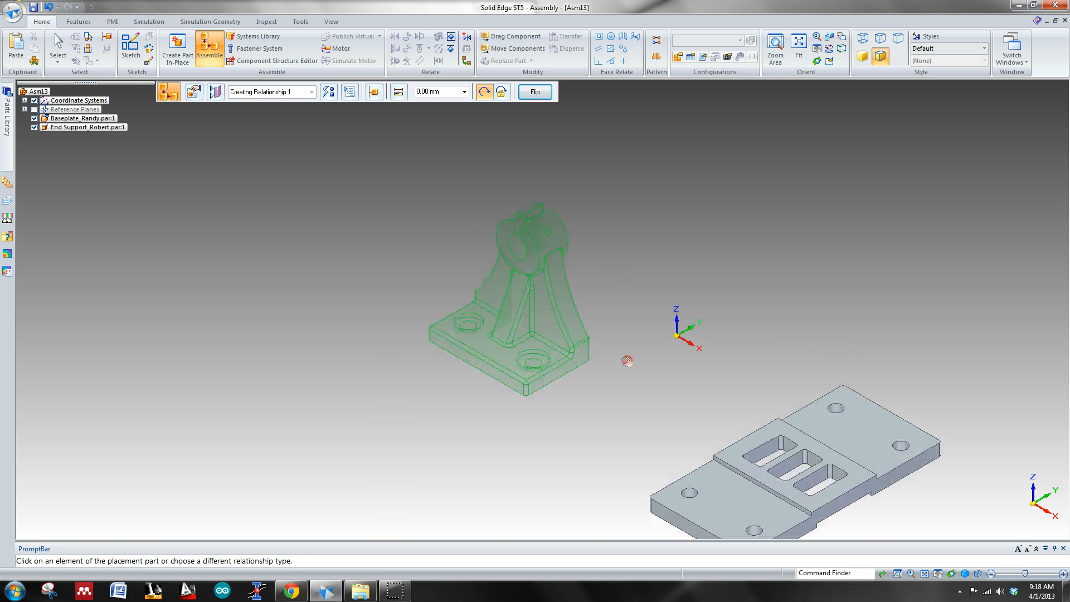
{"action": "scroll", "coordinate": [436, 332], "scroll_direction": "up", "scroll_amount": 8}
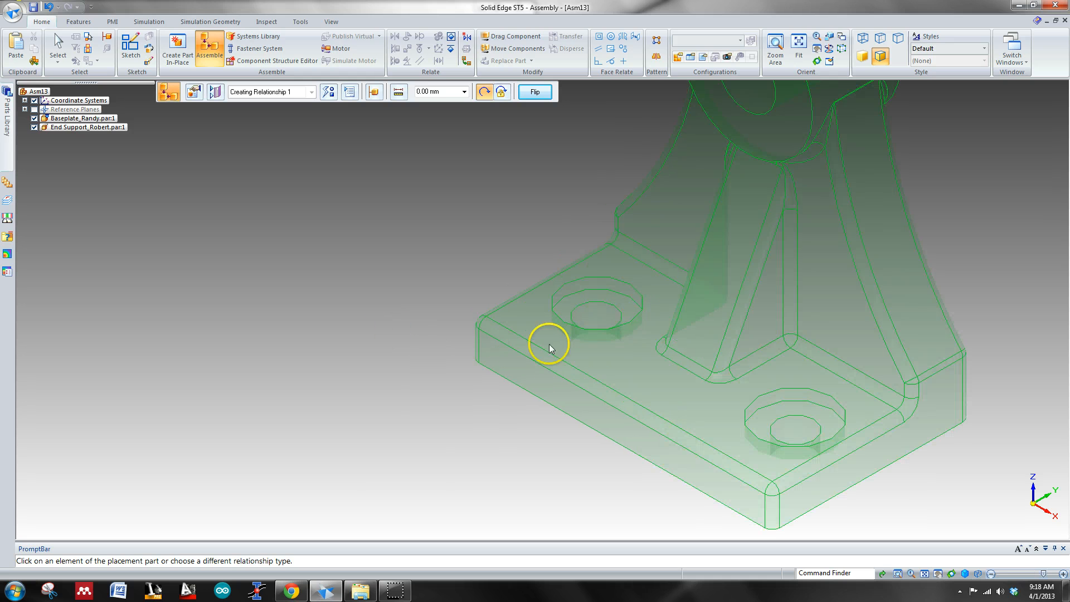
{"action": "left_click", "coordinate": [599, 314]}
{"action": "middle_click_drag", "start_coordinate": [533, 429], "coordinate": [366, 337], "text": "shift"}
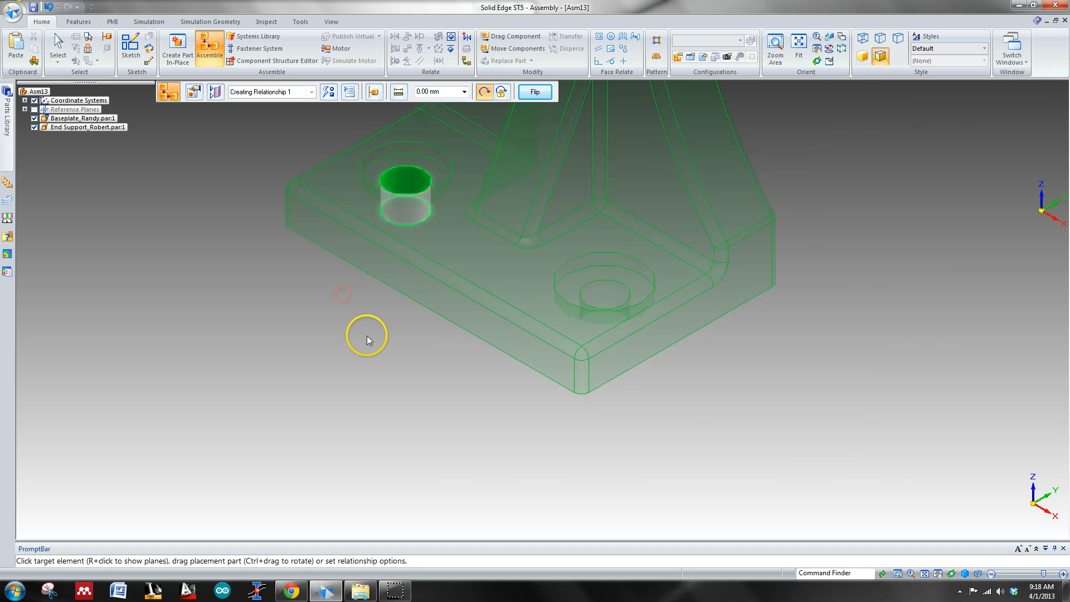
{"action": "scroll", "coordinate": [370, 337], "scroll_direction": "down", "scroll_amount": 6}
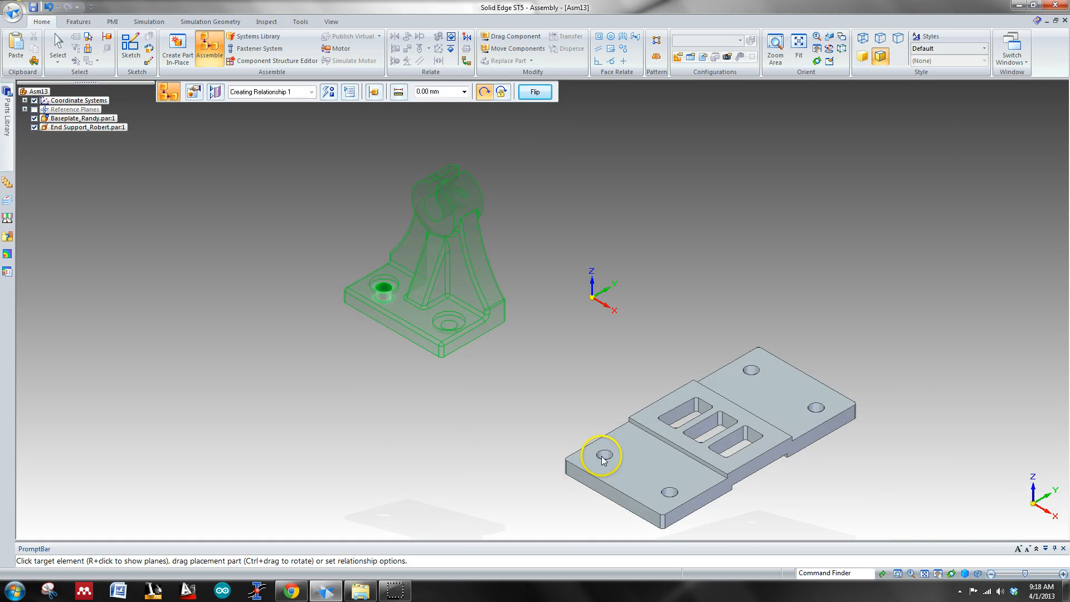
{"action": "left_click", "coordinate": [606, 458]}
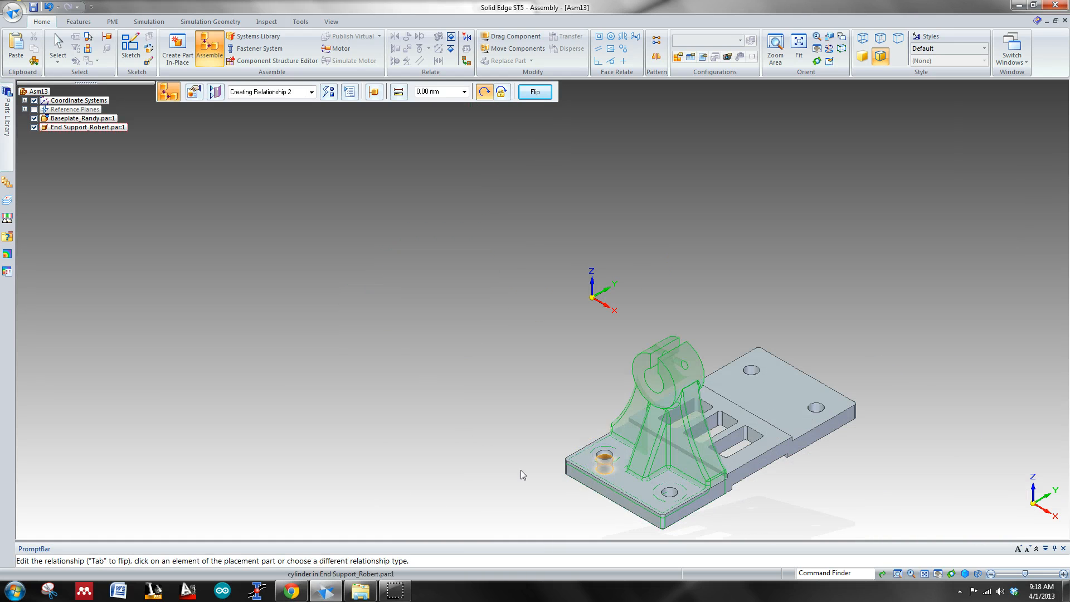
Step: Mate the end support's underside with the upper face of the baseplate's front pad at 0.00 mm offset
{"action": "middle_click_drag", "start_coordinate": [517, 490], "coordinate": [529, 343]}
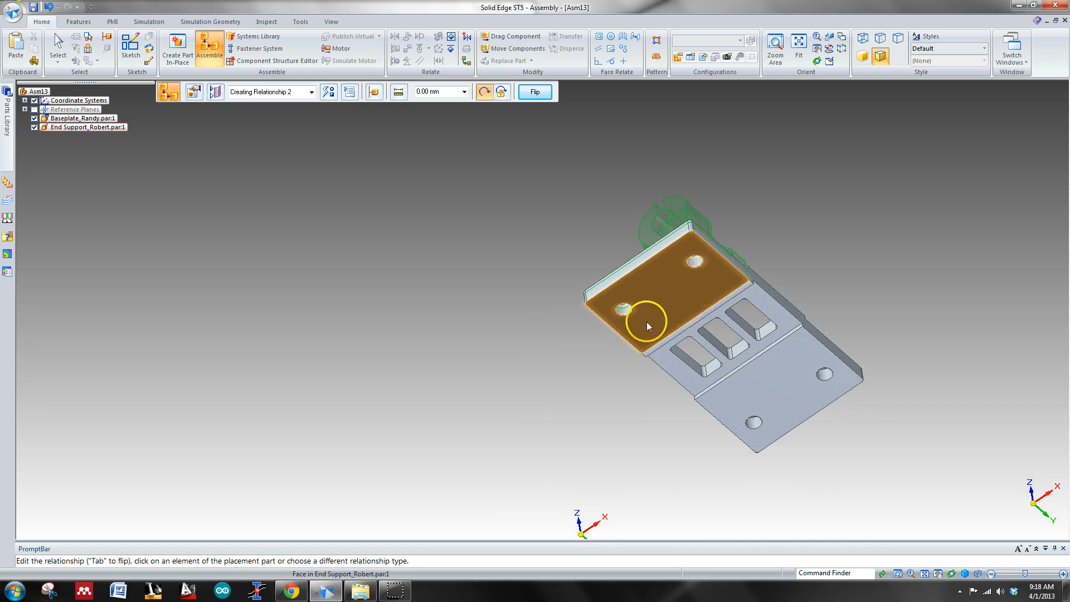
{"action": "middle_click_drag", "start_coordinate": [645, 317], "coordinate": [607, 349]}
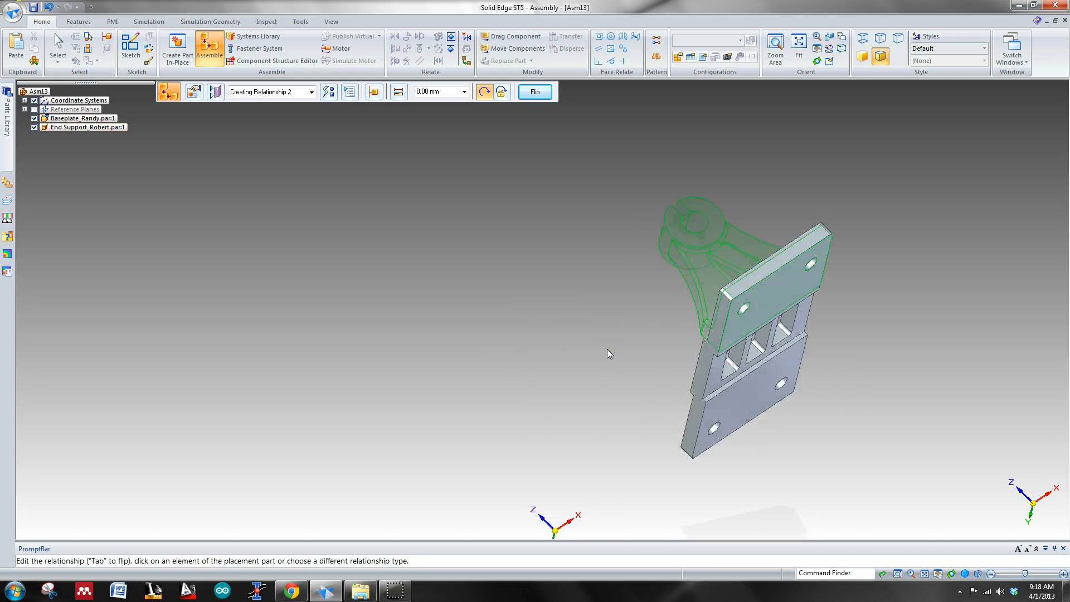
{"action": "scroll", "coordinate": [877, 272], "scroll_direction": "up", "scroll_amount": 6}
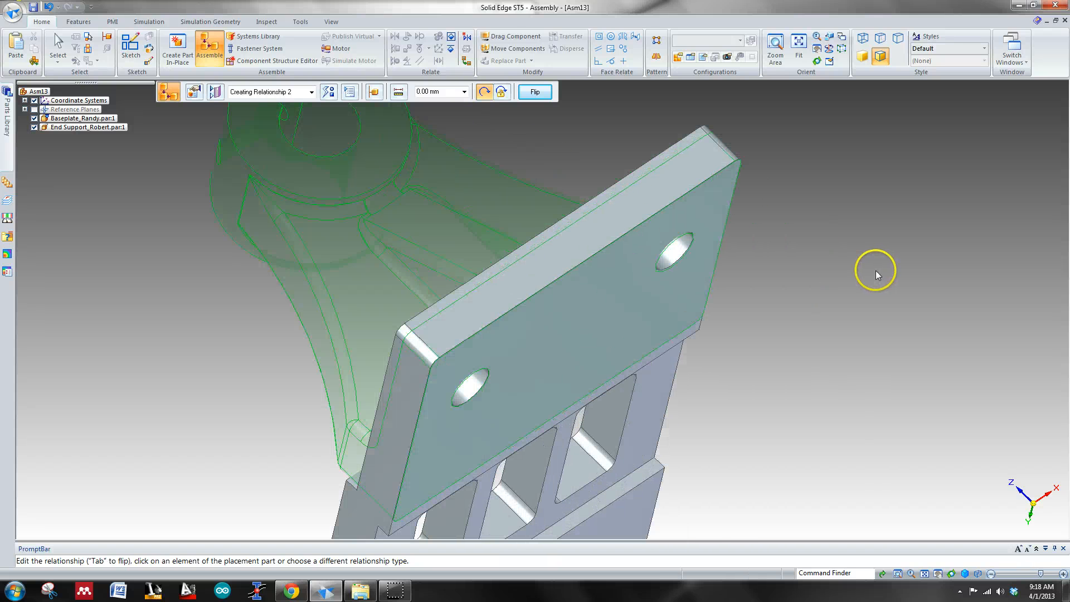
{"action": "middle_click_drag", "start_coordinate": [768, 297], "coordinate": [836, 267]}
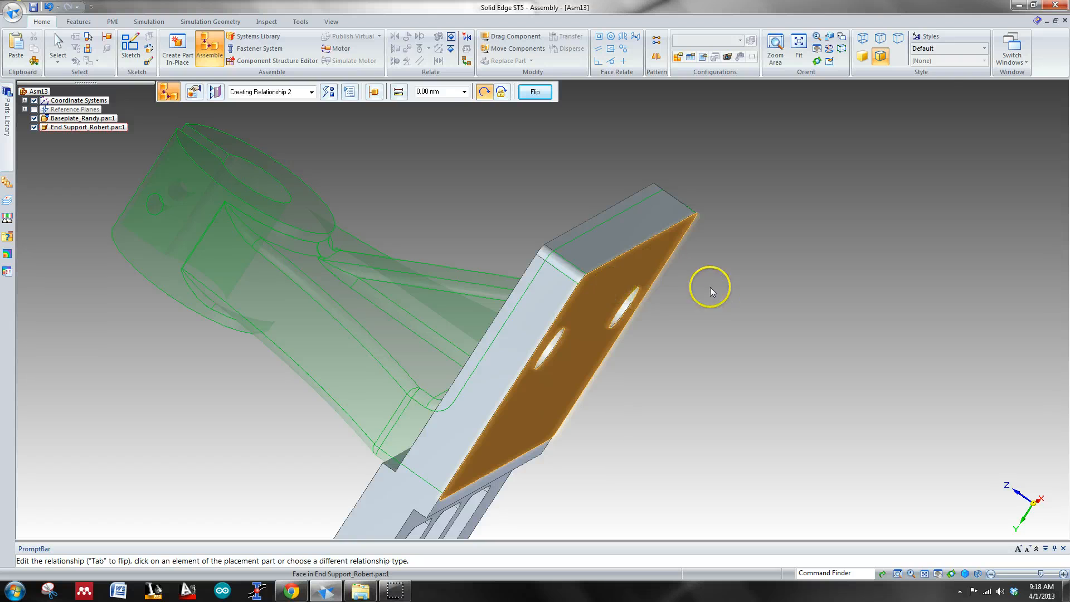
{"action": "left_click", "coordinate": [649, 266]}
{"action": "middle_click_drag", "start_coordinate": [780, 275], "coordinate": [823, 277]}
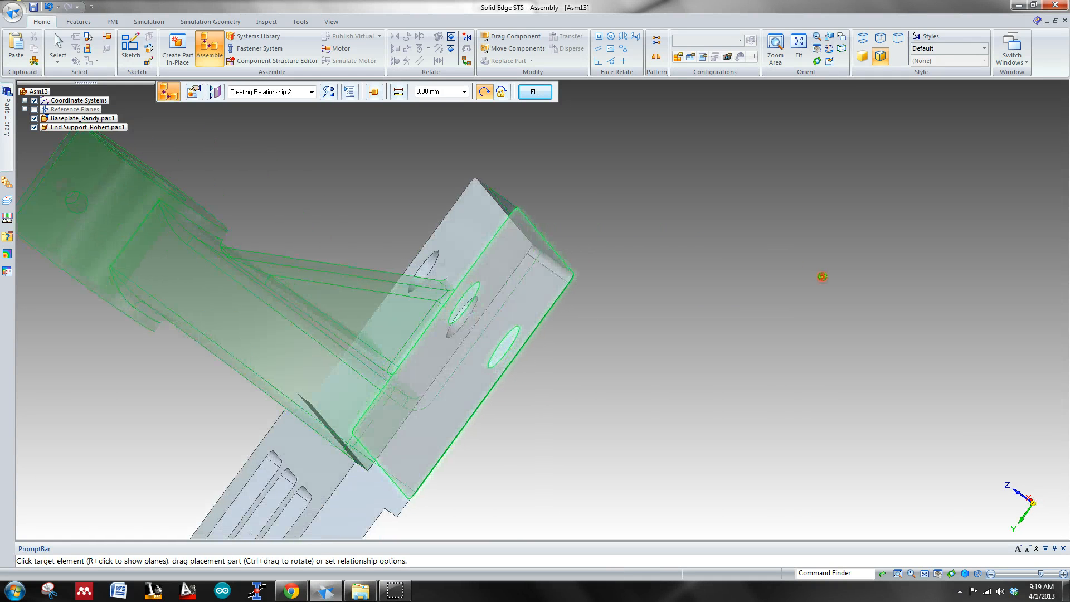
{"action": "left_click", "coordinate": [521, 245]}
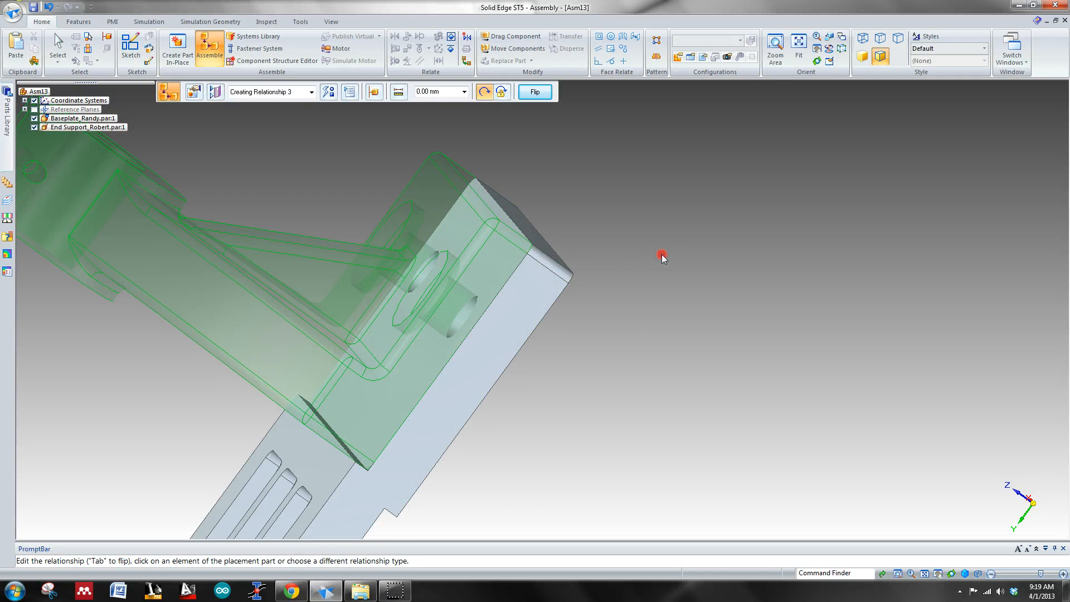
Step: Mate the end support's flat back face with the narrow step face beside the baseplate's slotted middle section at 0.00 mm offset
{"action": "middle_click_drag", "start_coordinate": [661, 254], "coordinate": [896, 224]}
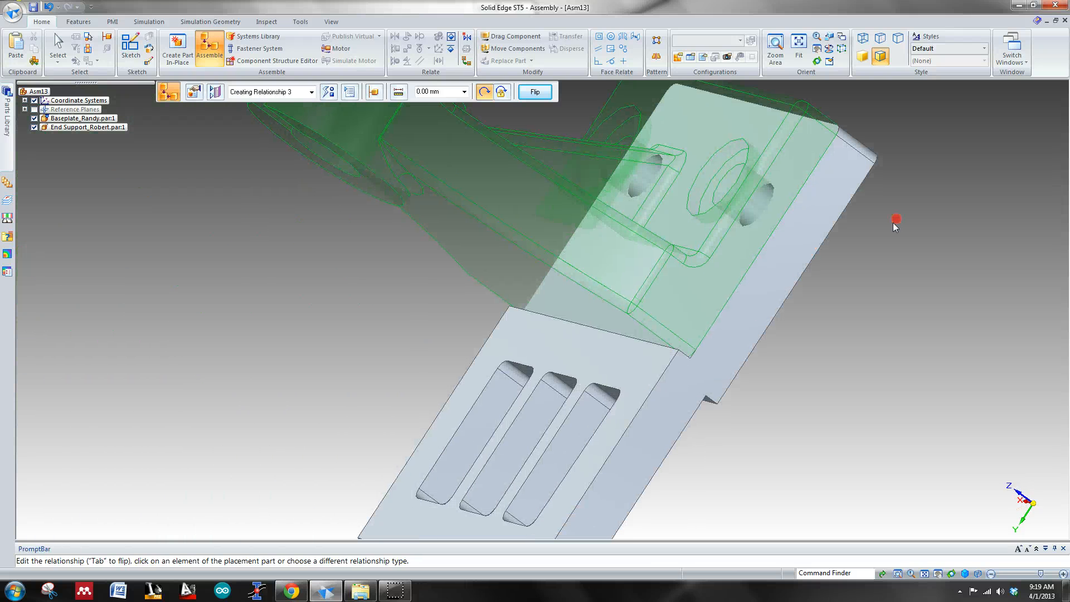
{"action": "left_click", "coordinate": [561, 305]}
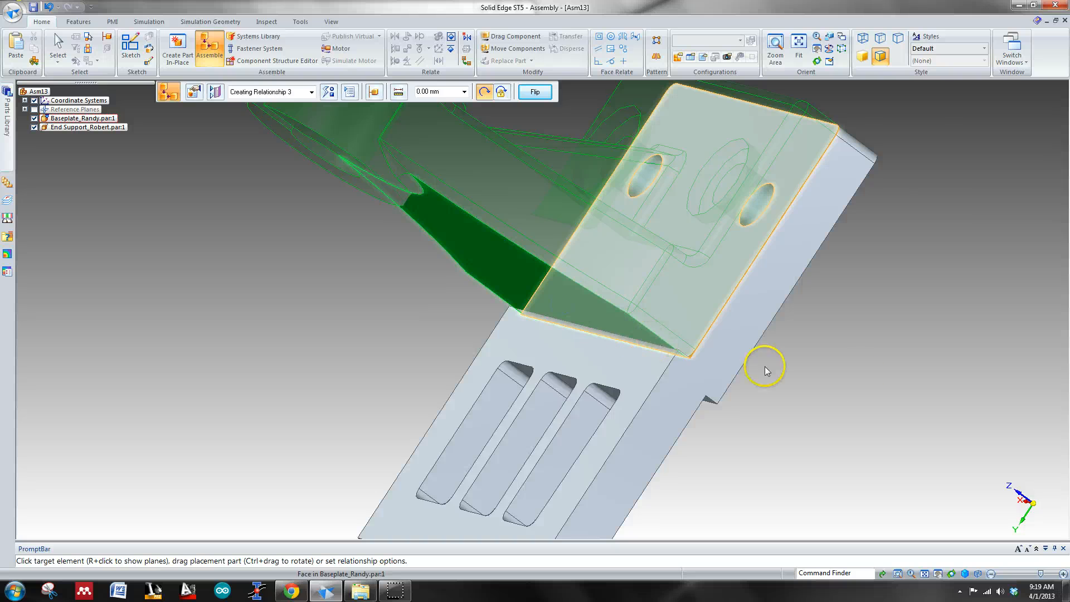
{"action": "middle_click_drag", "start_coordinate": [763, 366], "coordinate": [838, 371]}
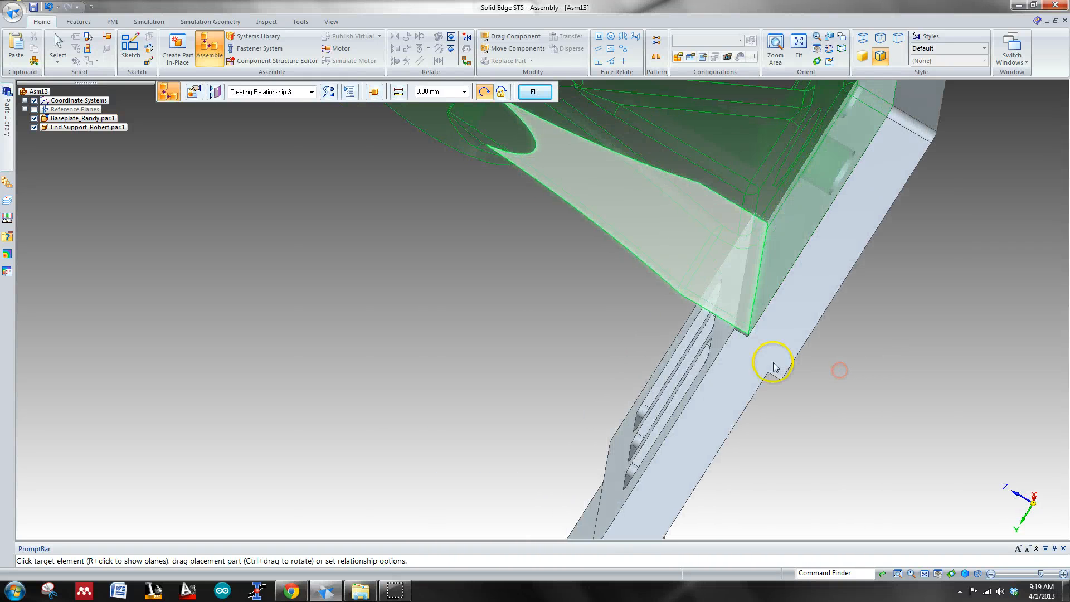
{"action": "left_click", "coordinate": [742, 331]}
{"action": "left_click", "coordinate": [824, 430]}
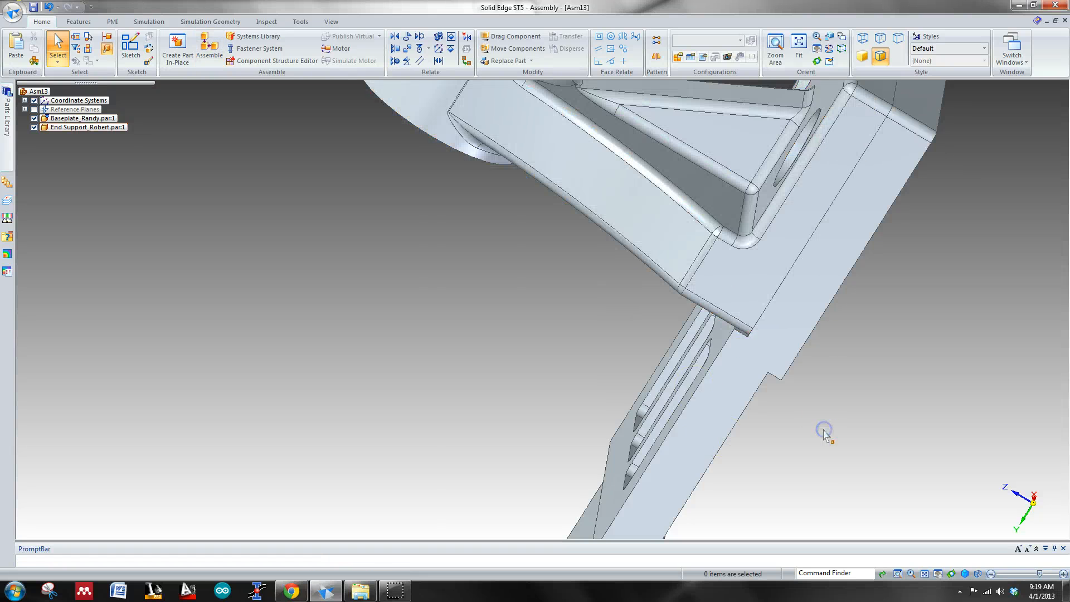
Step: Examine from above how the end support's mounting holes line up with the baseplate holes, and return to the isometric view
{"action": "key", "text": "ctrl+i"}
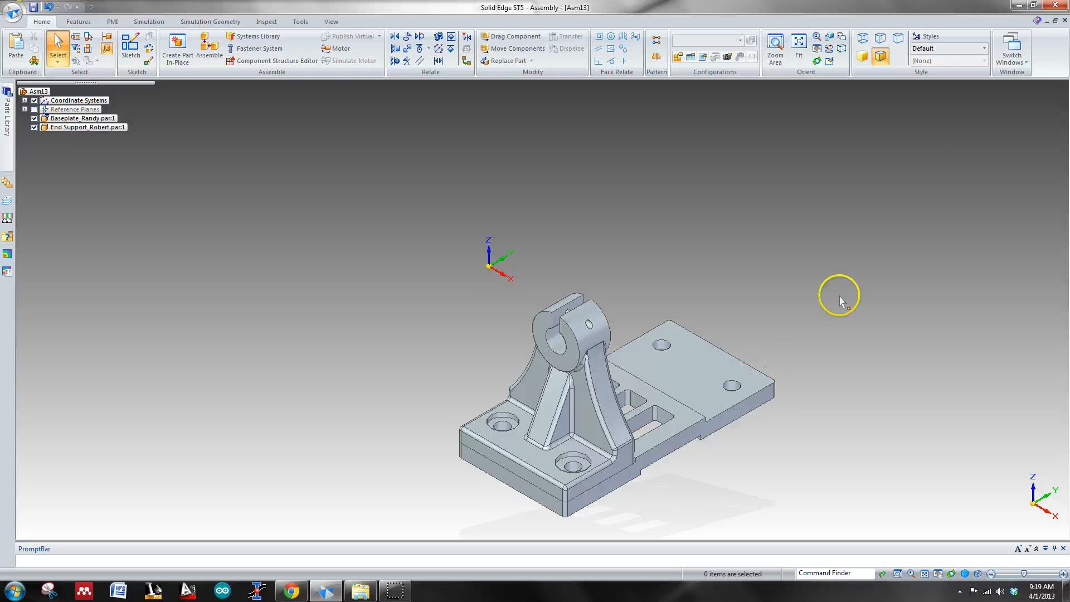
{"action": "middle_click_drag", "start_coordinate": [837, 294], "coordinate": [806, 295], "text": "shift"}
{"action": "left_click", "coordinate": [561, 339]}
{"action": "key", "text": "ctrl+t"}
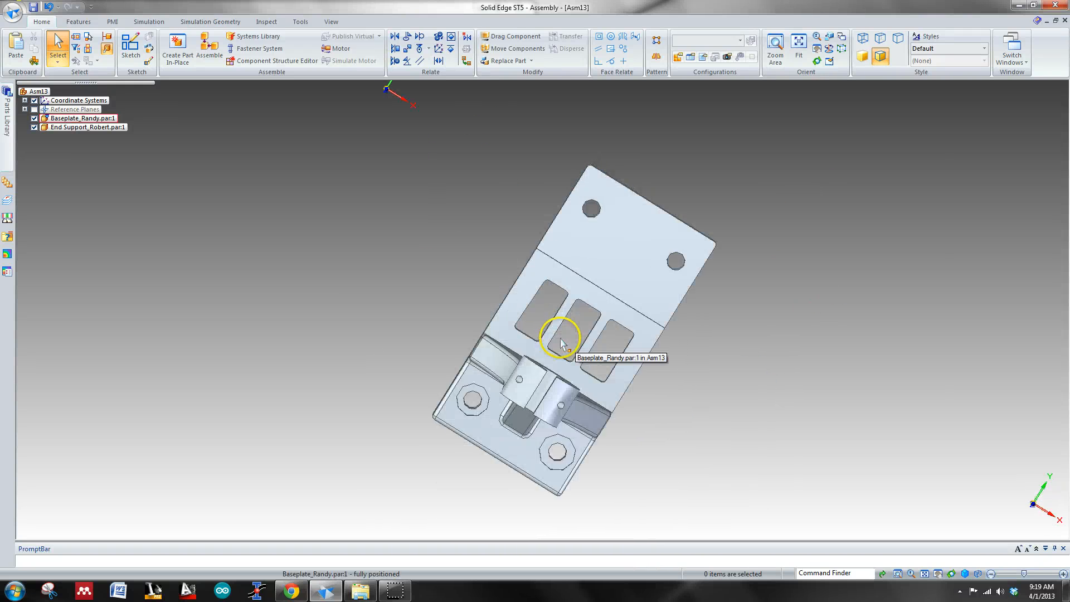
{"action": "scroll", "coordinate": [883, 462], "scroll_direction": "up", "scroll_amount": 5}
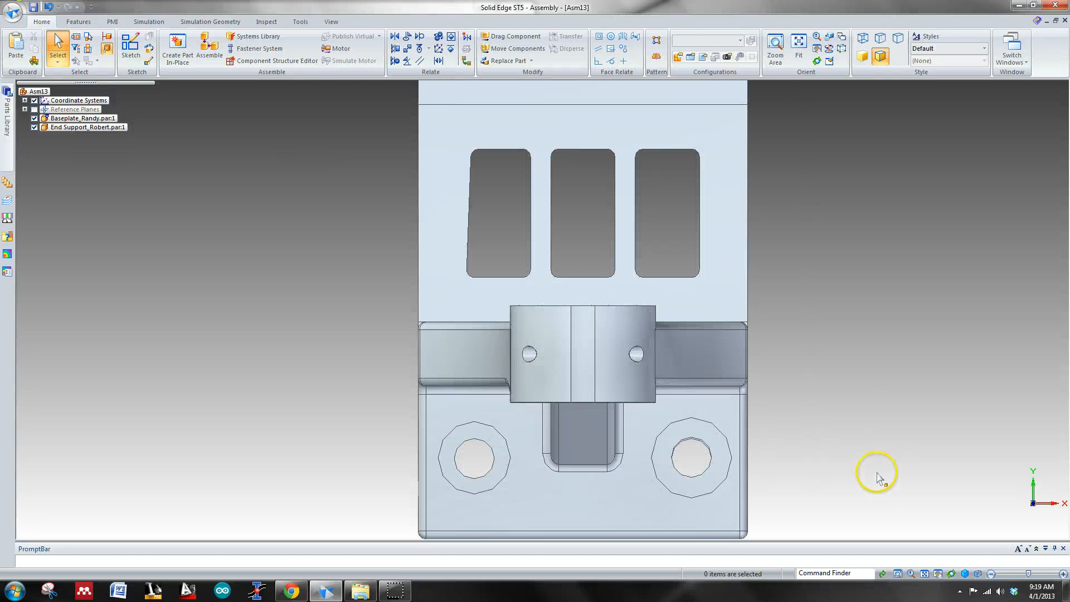
{"action": "scroll", "coordinate": [820, 438], "scroll_direction": "up", "scroll_amount": 1}
{"action": "middle_click_drag", "start_coordinate": [768, 448], "coordinate": [830, 251], "text": "shift"}
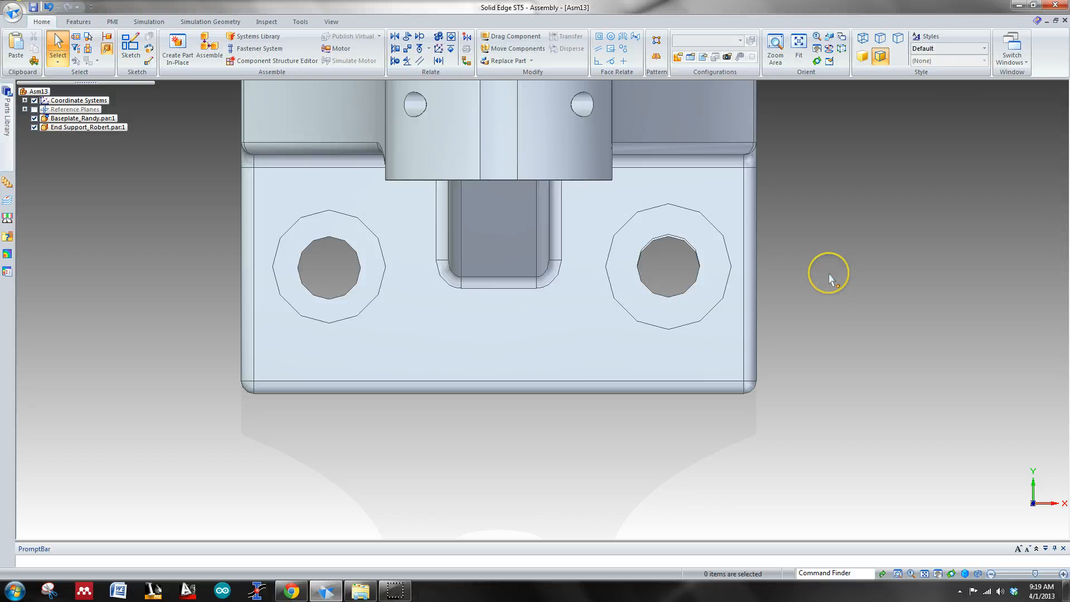
{"action": "key", "text": "ctrl+t"}
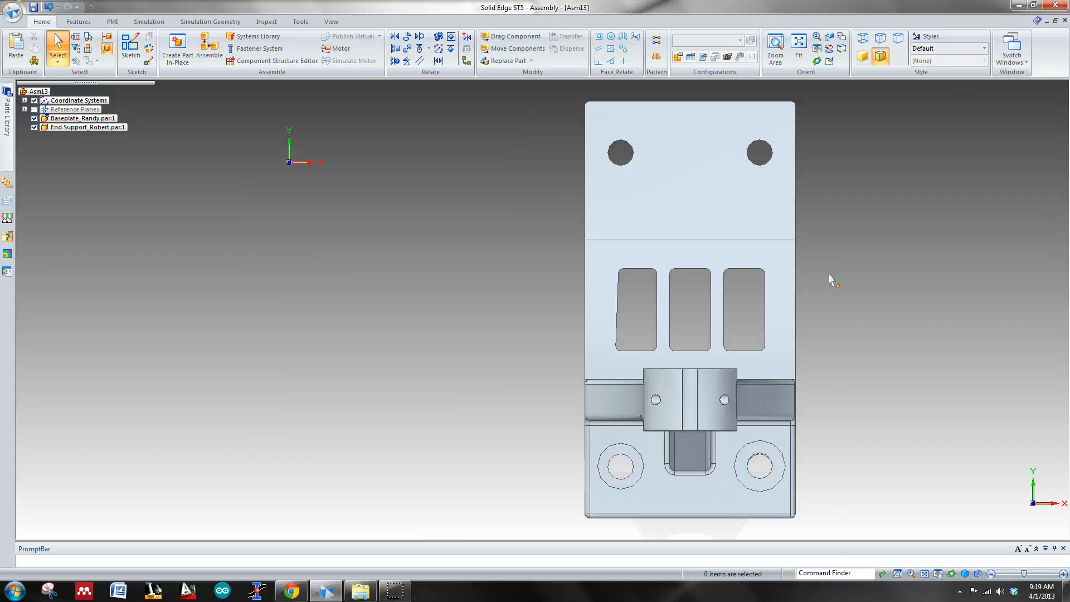
{"action": "scroll", "coordinate": [811, 410], "scroll_direction": "up", "scroll_amount": 4}
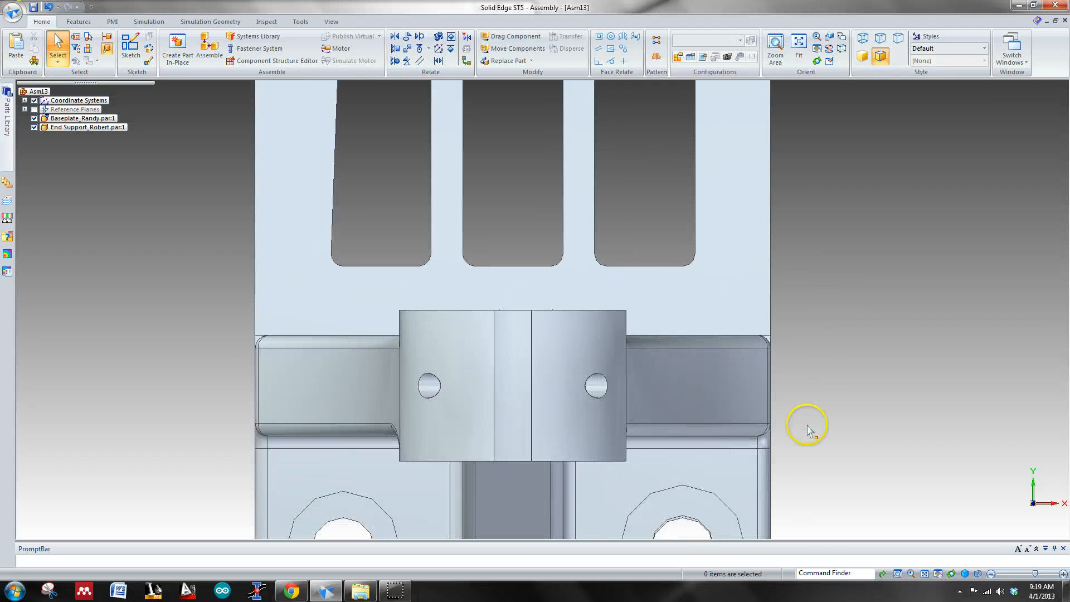
{"action": "middle_click_drag", "start_coordinate": [809, 429], "coordinate": [847, 173], "text": "shift"}
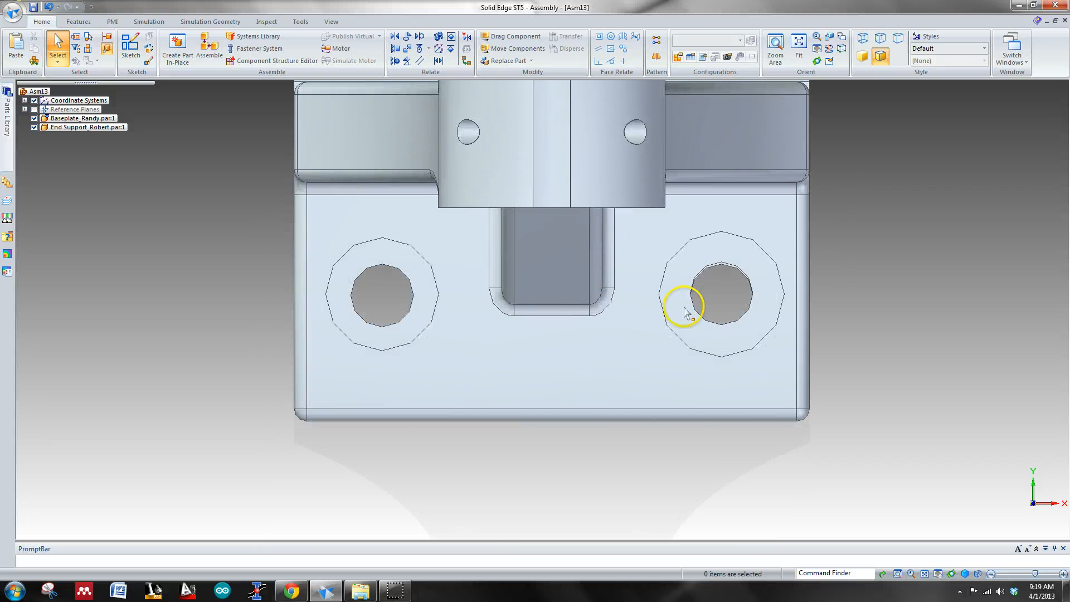
{"action": "middle_click_drag", "start_coordinate": [904, 243], "coordinate": [726, 212], "text": "shift"}
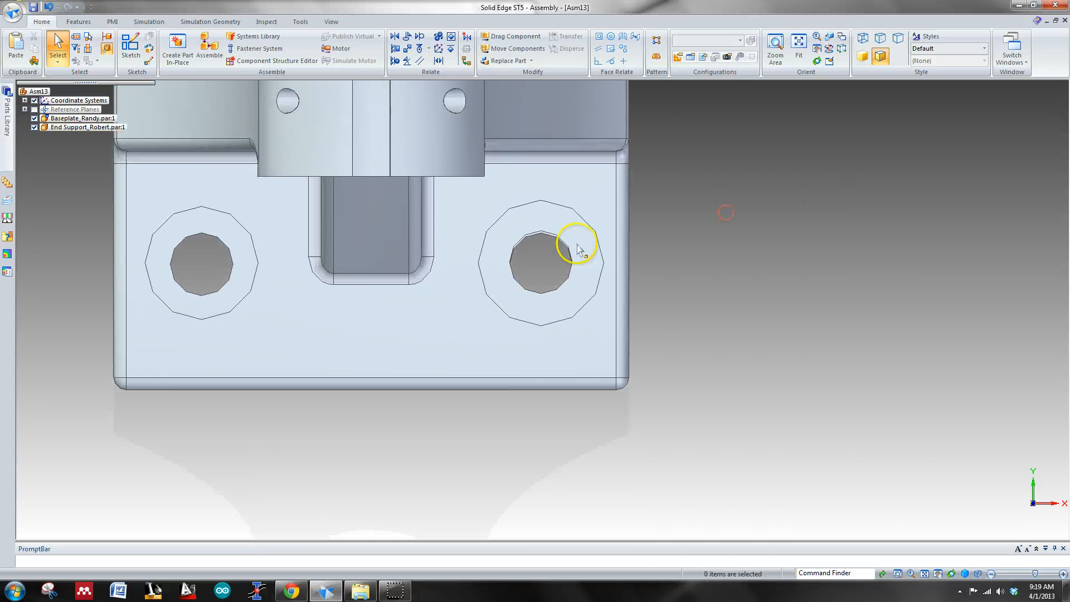
{"action": "scroll", "coordinate": [579, 249], "scroll_direction": "up", "scroll_amount": 6}
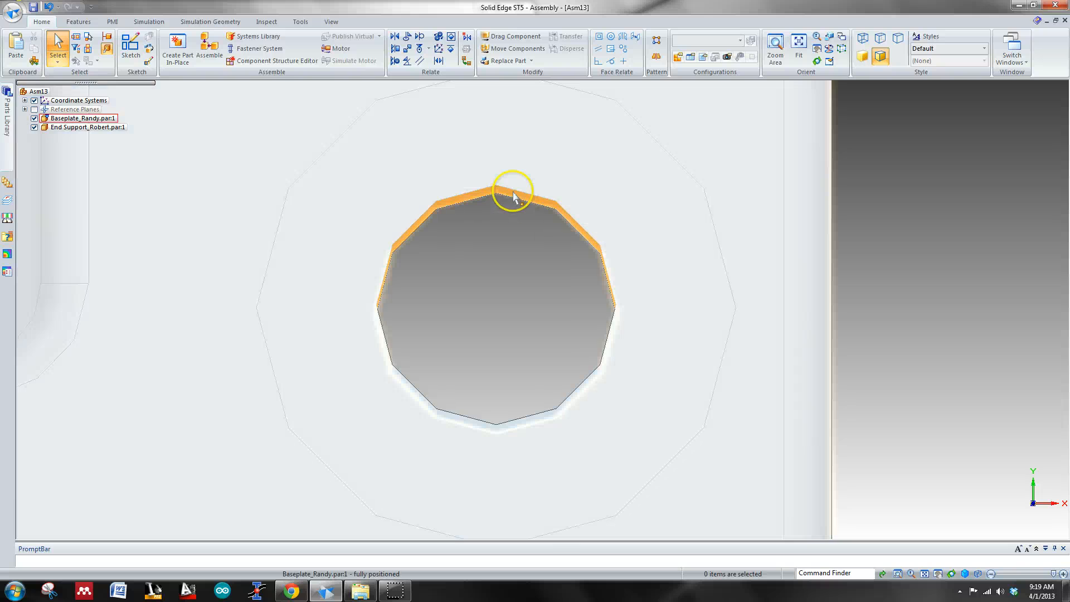
{"action": "scroll", "coordinate": [918, 306], "scroll_direction": "down", "scroll_amount": 1}
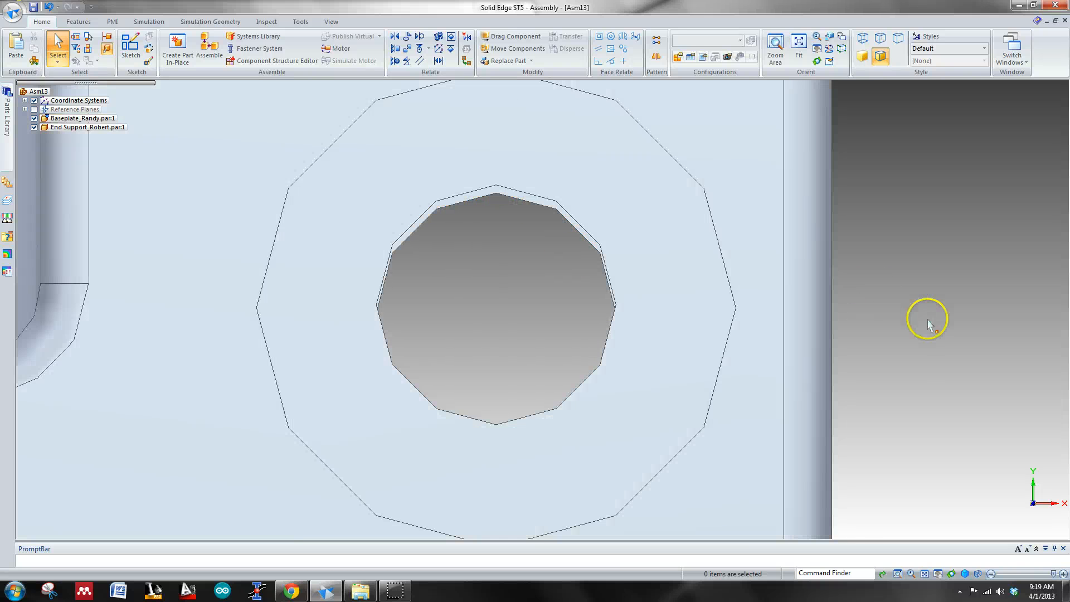
{"action": "scroll", "coordinate": [927, 322], "scroll_direction": "down", "scroll_amount": 3}
{"action": "middle_click_drag", "start_coordinate": [930, 327], "coordinate": [905, 332]}
{"action": "key", "text": "ctrl+i"}
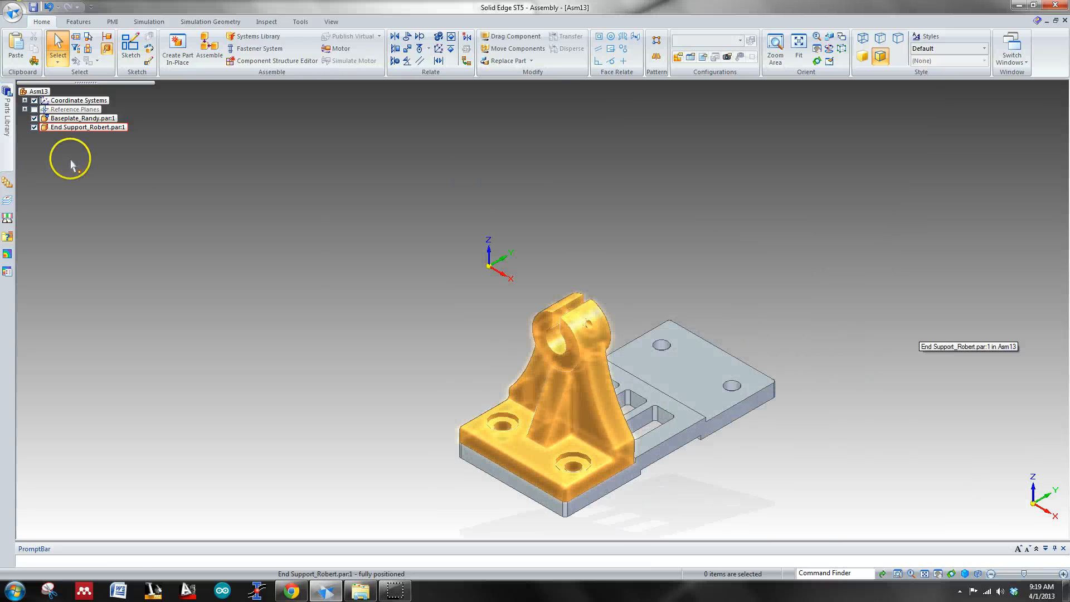
Step: Place a second copy of End Support_Robert from the Desktop parts folder above the baseplate's rear pad
{"action": "left_click", "coordinate": [8, 120]}
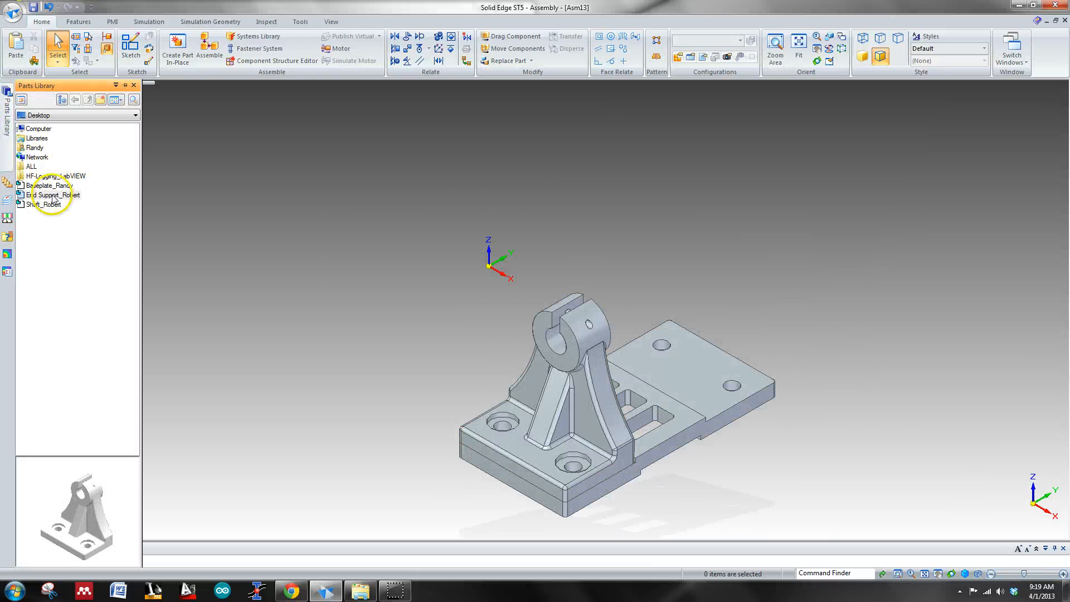
{"action": "left_click_drag", "start_coordinate": [54, 196], "coordinate": [638, 210]}
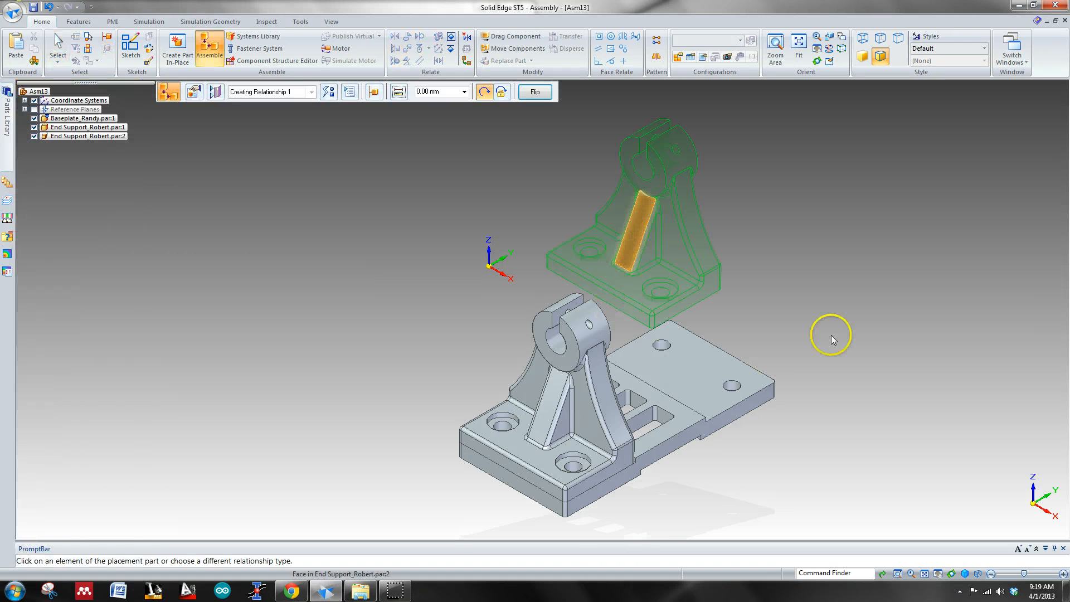
Step: Mate the second end support's underside with the upper face of the baseplate's rear pad at 0.00 mm offset
{"action": "middle_click_drag", "start_coordinate": [851, 283], "coordinate": [769, 227]}
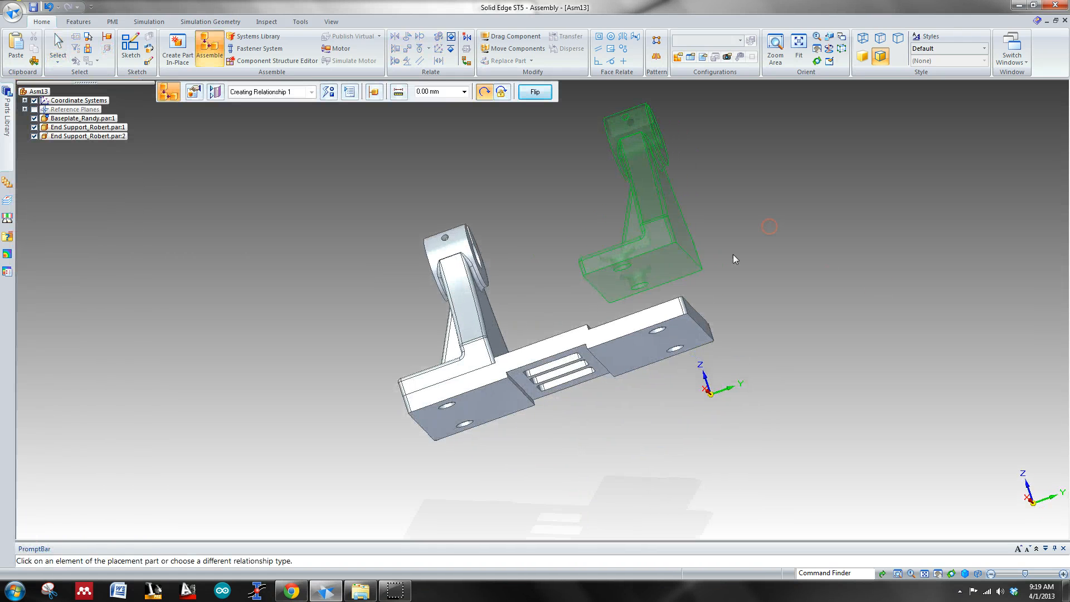
{"action": "left_click", "coordinate": [669, 272]}
{"action": "middle_click_drag", "start_coordinate": [867, 283], "coordinate": [830, 349]}
{"action": "left_click", "coordinate": [611, 410]}
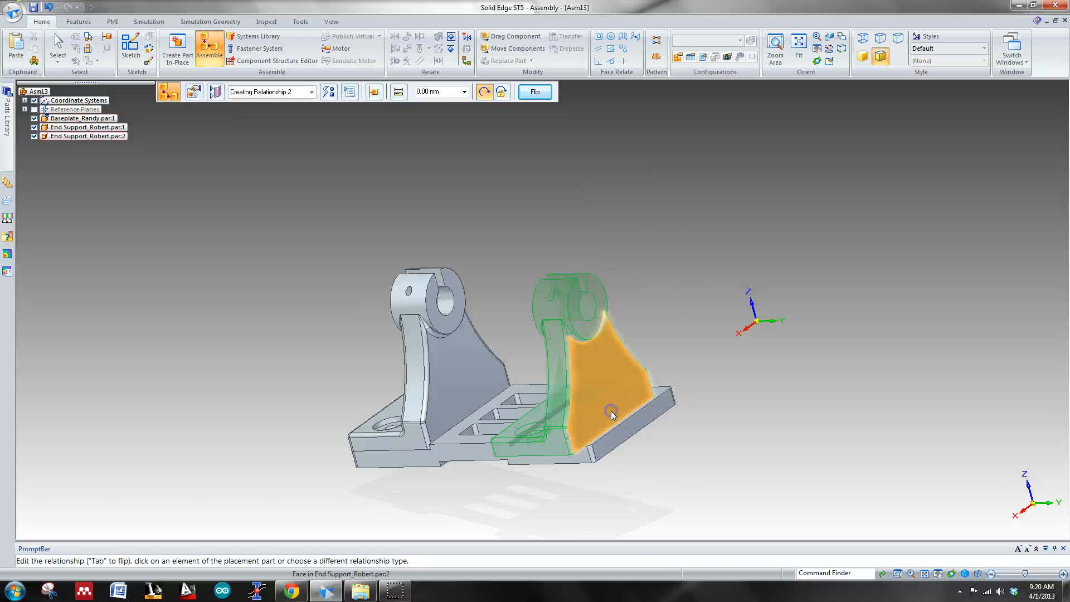
Step: Align one mounting hole of the second end support's foot with a corner hole on the baseplate's rear pad
{"action": "middle_click_drag", "start_coordinate": [718, 495], "coordinate": [764, 431]}
{"action": "left_click", "coordinate": [608, 341]}
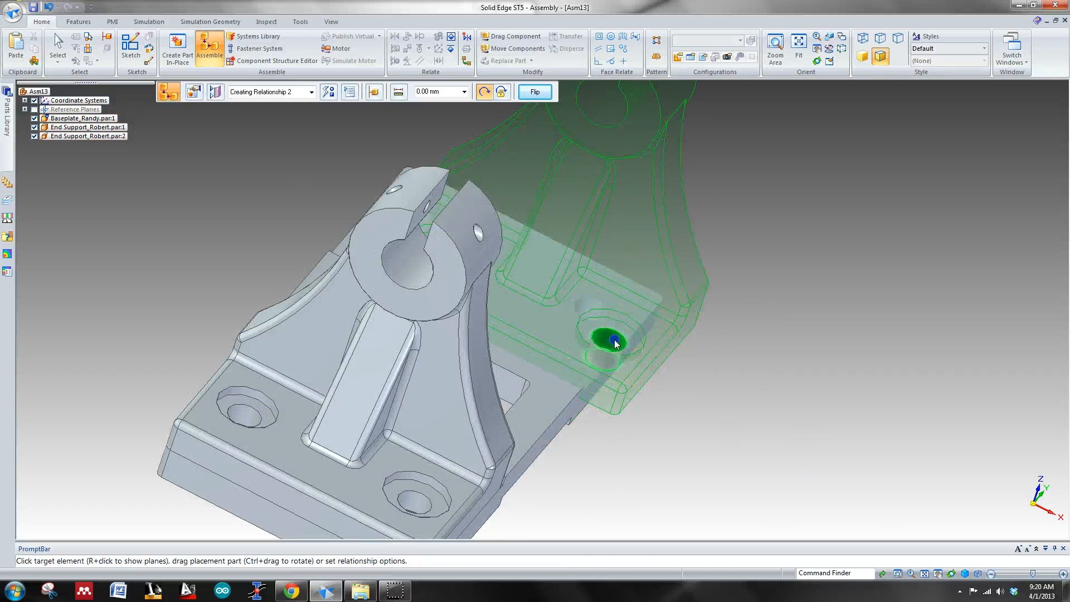
{"action": "middle_click_drag", "start_coordinate": [828, 346], "coordinate": [674, 481]}
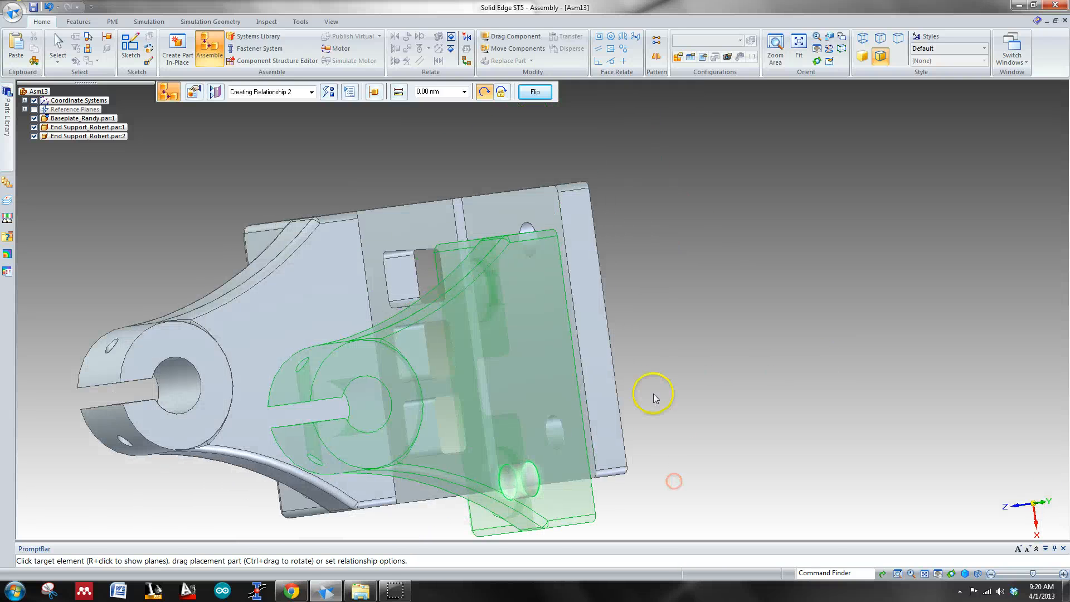
{"action": "left_click", "coordinate": [526, 226]}
{"action": "middle_click_drag", "start_coordinate": [778, 367], "coordinate": [850, 298]}
{"action": "scroll", "coordinate": [793, 335], "scroll_direction": "down", "scroll_amount": 4}
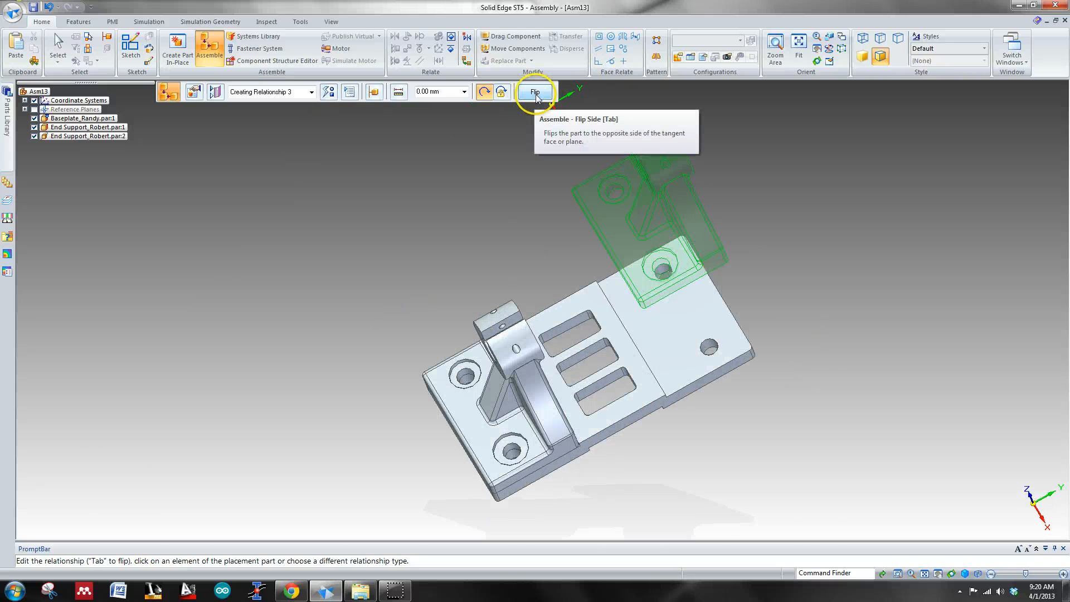
Step: Try to align the second end support's other mounting hole with the remaining hole on the baseplate's rear pad
{"action": "left_click", "coordinate": [616, 192]}
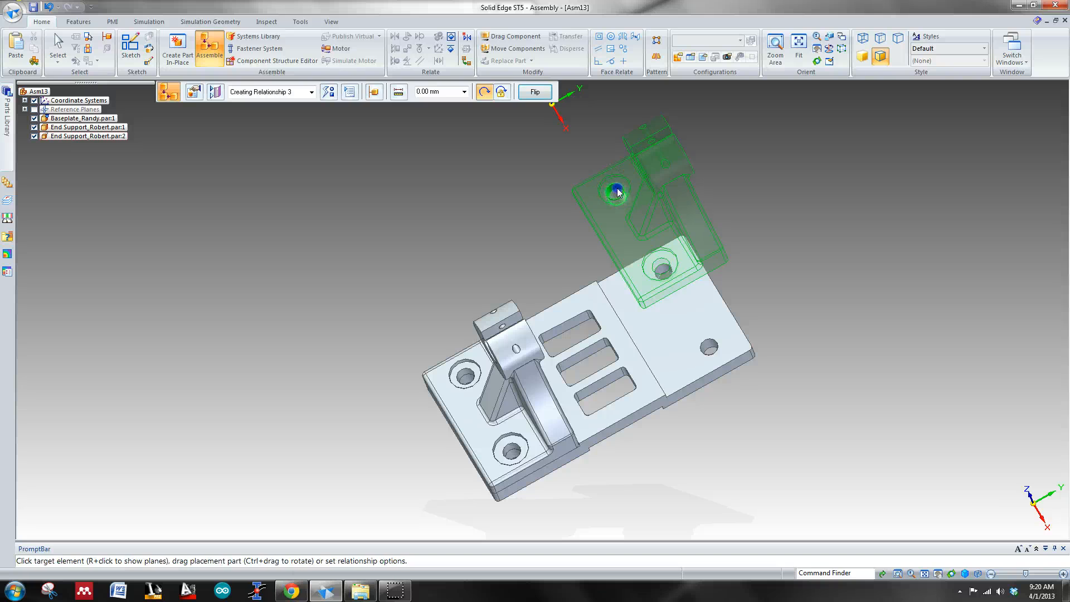
{"action": "left_click", "coordinate": [704, 356]}
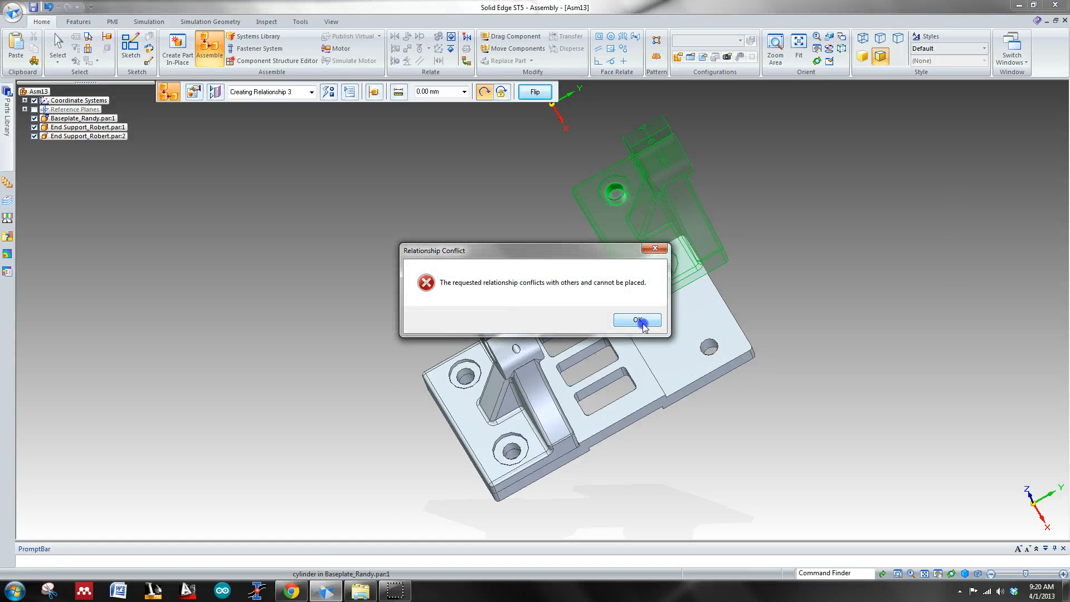
{"action": "left_click", "coordinate": [638, 321]}
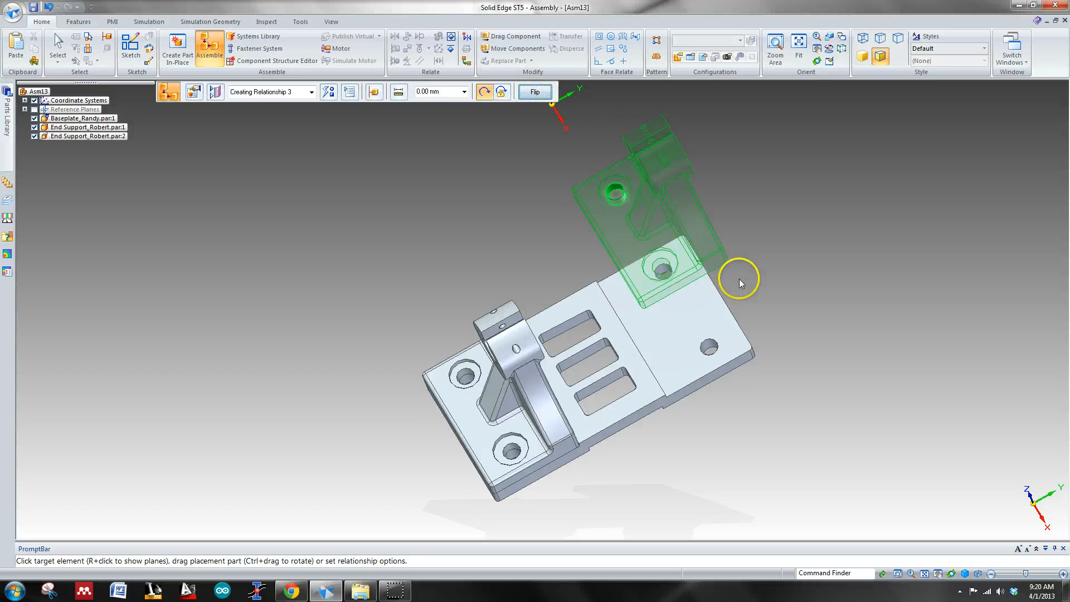
{"action": "key", "text": "Escape"}
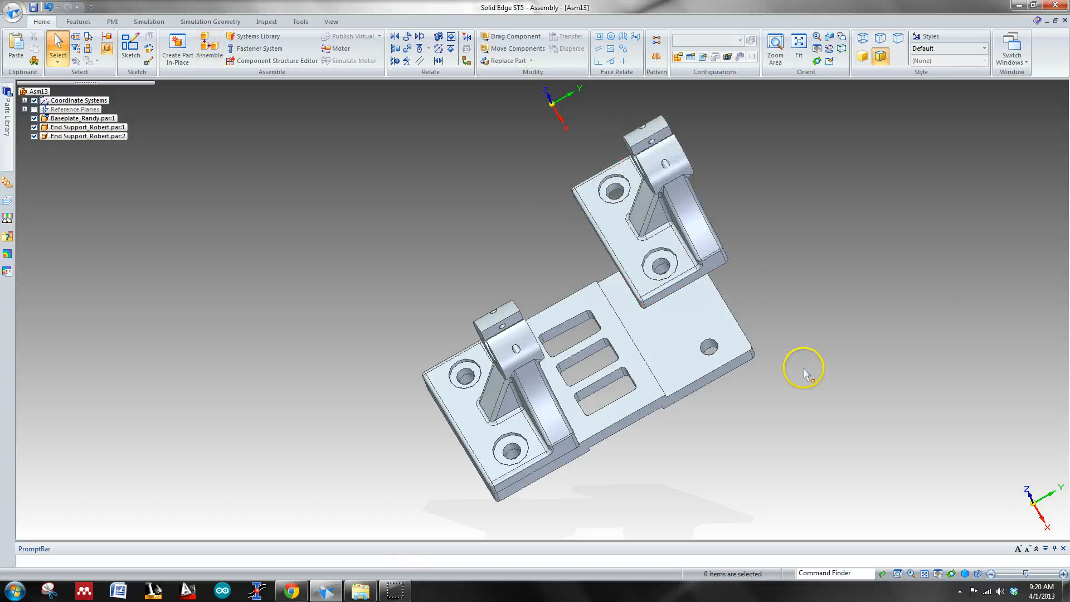
Step: Delete the hole alignment relationship between the second end support and the baseplate
{"action": "key", "text": "ctrl+i"}
{"action": "middle_click_drag", "start_coordinate": [832, 326], "coordinate": [690, 389]}
{"action": "middle_click_drag", "start_coordinate": [828, 279], "coordinate": [915, 211]}
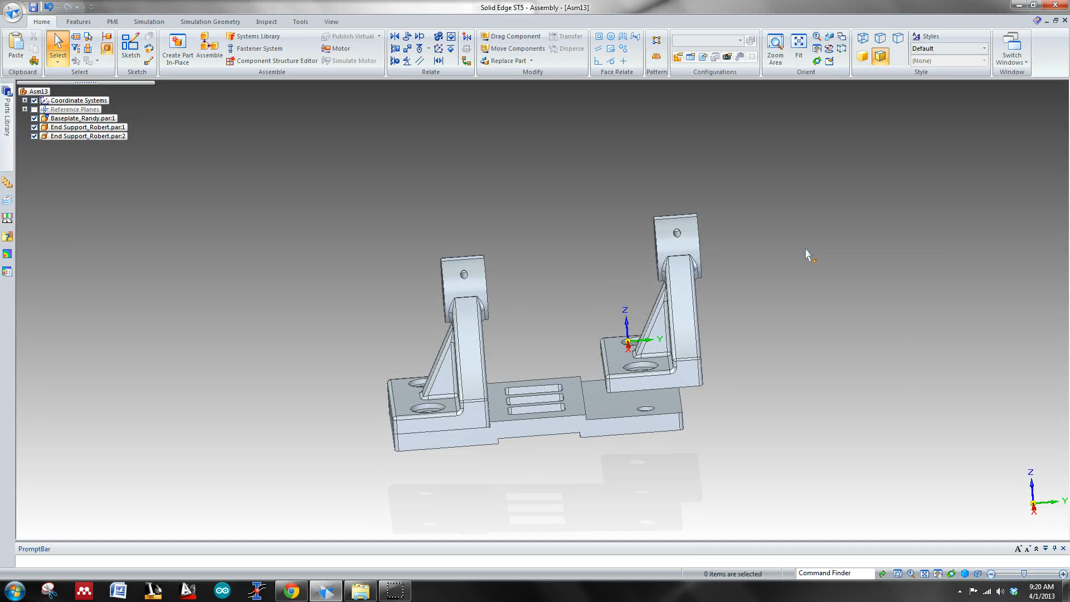
{"action": "middle_click_drag", "start_coordinate": [786, 353], "coordinate": [819, 399]}
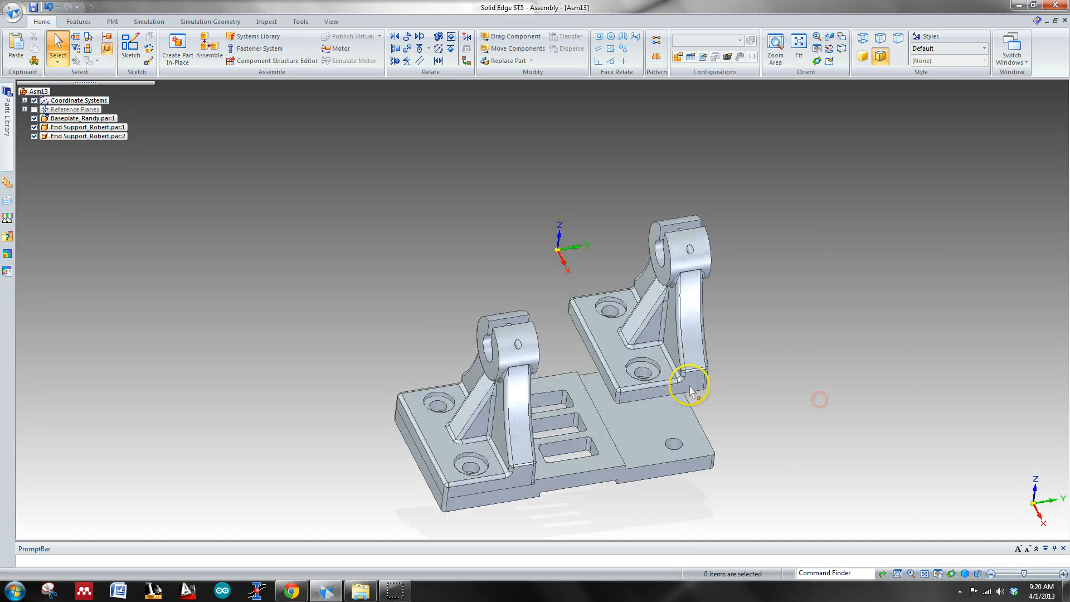
{"action": "left_click", "coordinate": [670, 368]}
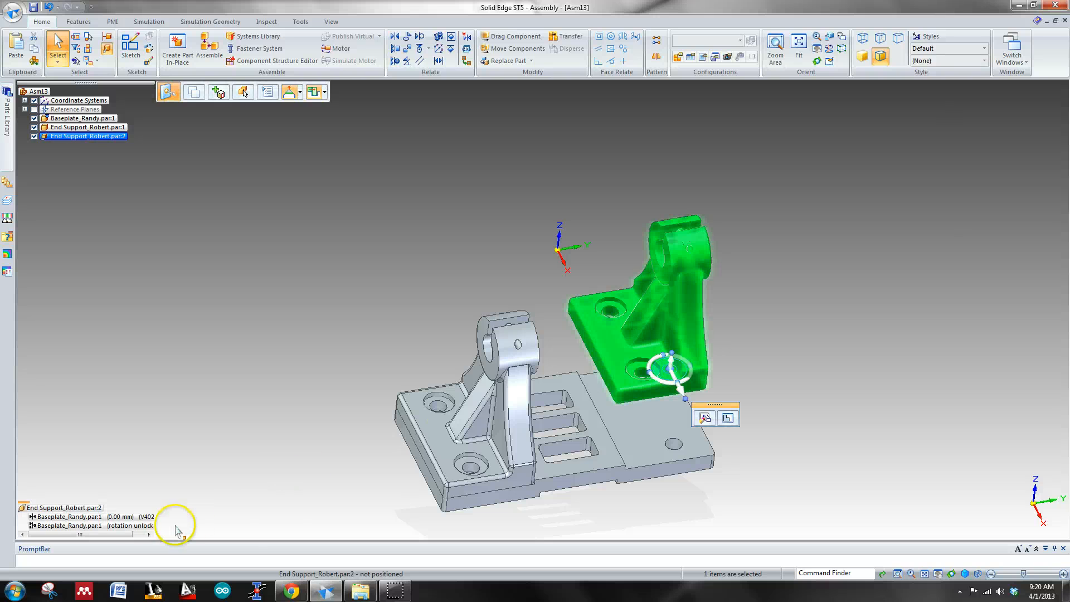
{"action": "left_click", "coordinate": [142, 527]}
{"action": "right_click", "coordinate": [142, 527]}
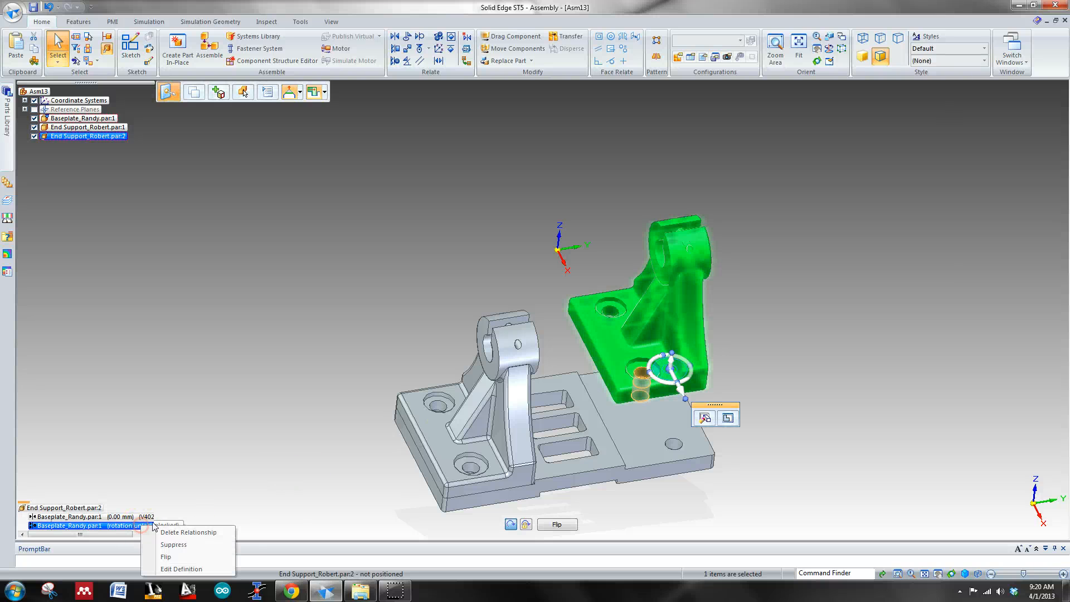
{"action": "left_click", "coordinate": [188, 532]}
Step: Delete the second end support's 0.00 mm mate with the baseplate's rear pad
{"action": "left_click", "coordinate": [112, 516]}
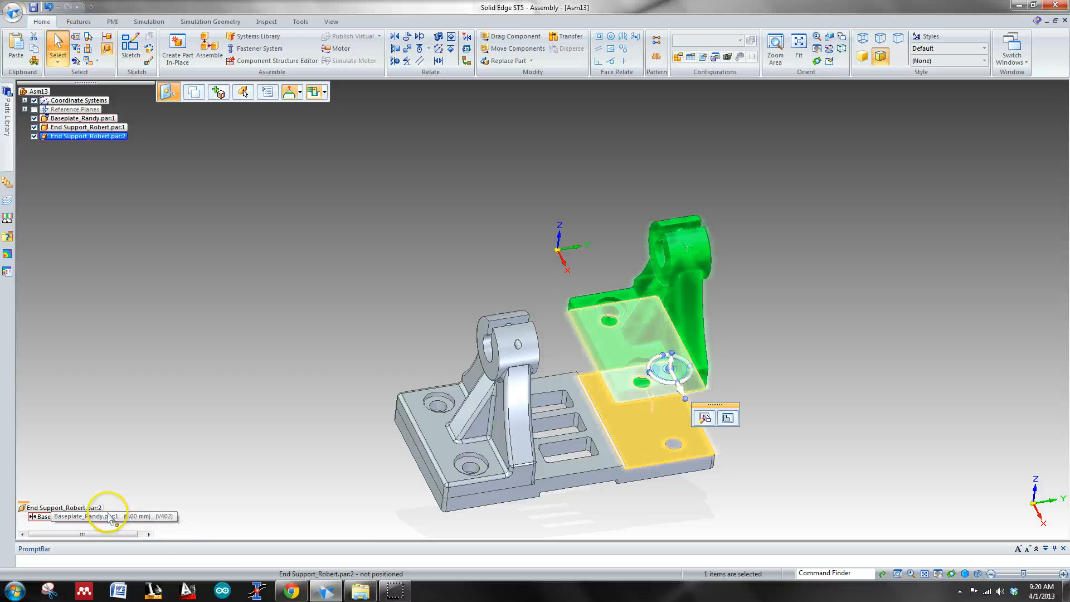
{"action": "right_click", "coordinate": [109, 517]}
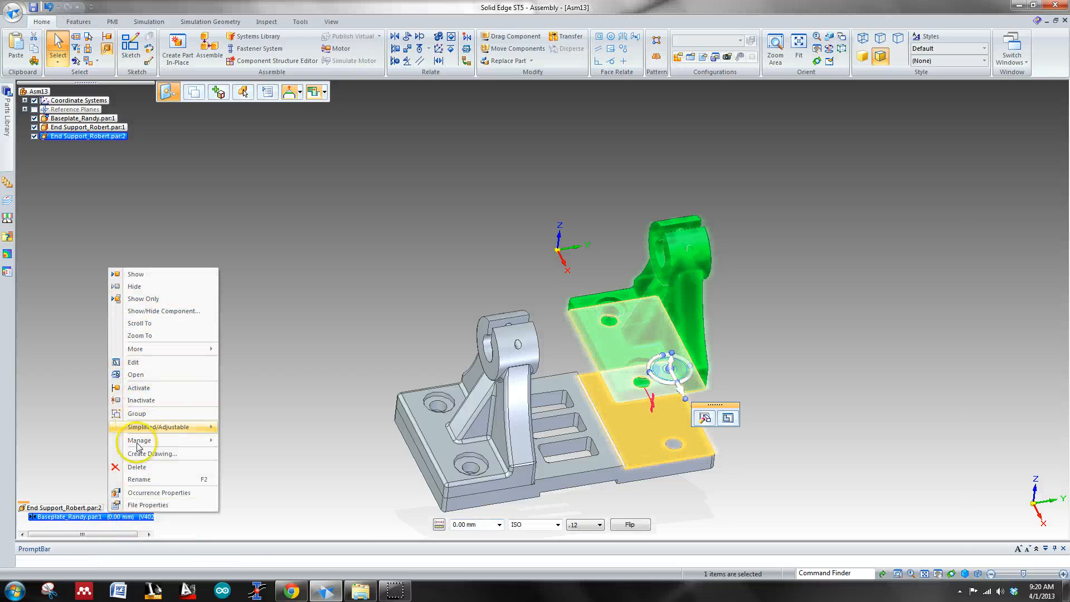
{"action": "left_click", "coordinate": [136, 468]}
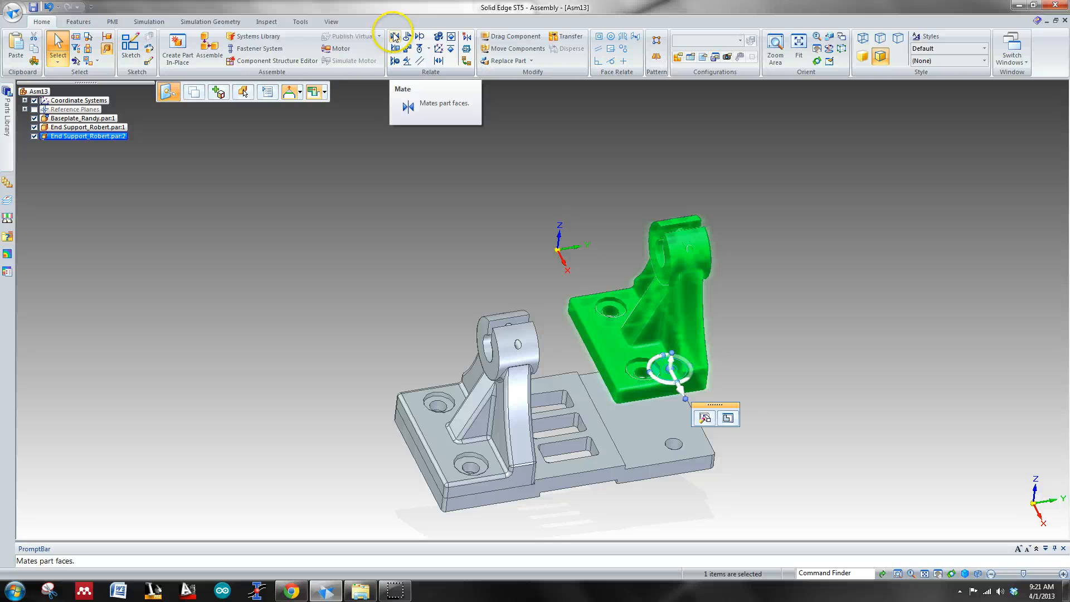
Step: Mate the second end support's flat back face with the narrow step face between the baseplate's slotted section and rear pad at 0.00 mm offset
{"action": "left_click", "coordinate": [825, 321]}
{"action": "middle_click_drag", "start_coordinate": [824, 319], "coordinate": [788, 249]}
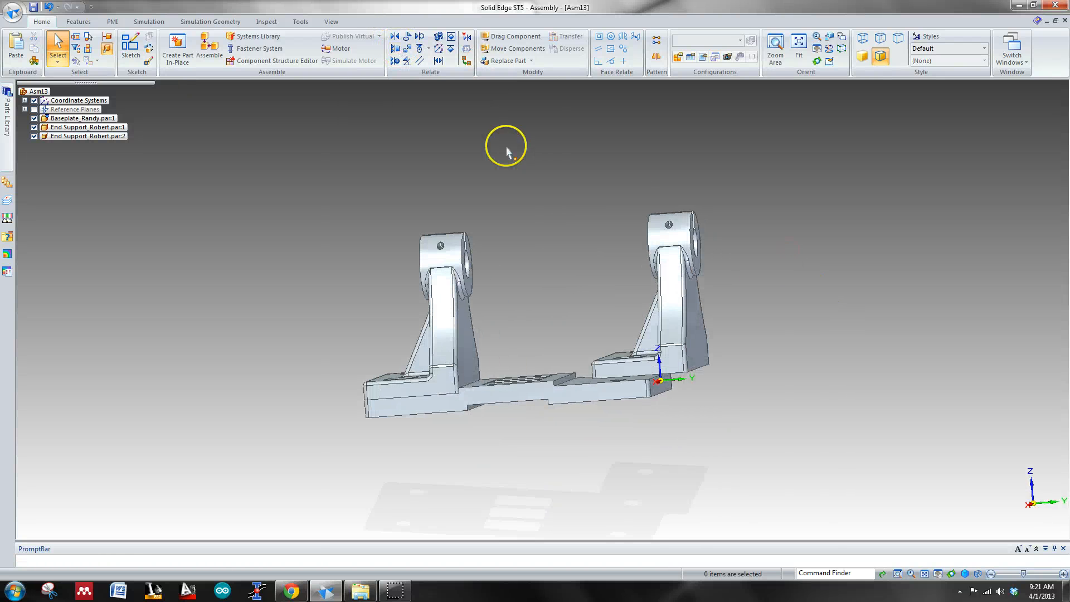
{"action": "left_click", "coordinate": [394, 38]}
{"action": "middle_click_drag", "start_coordinate": [840, 269], "coordinate": [736, 287]}
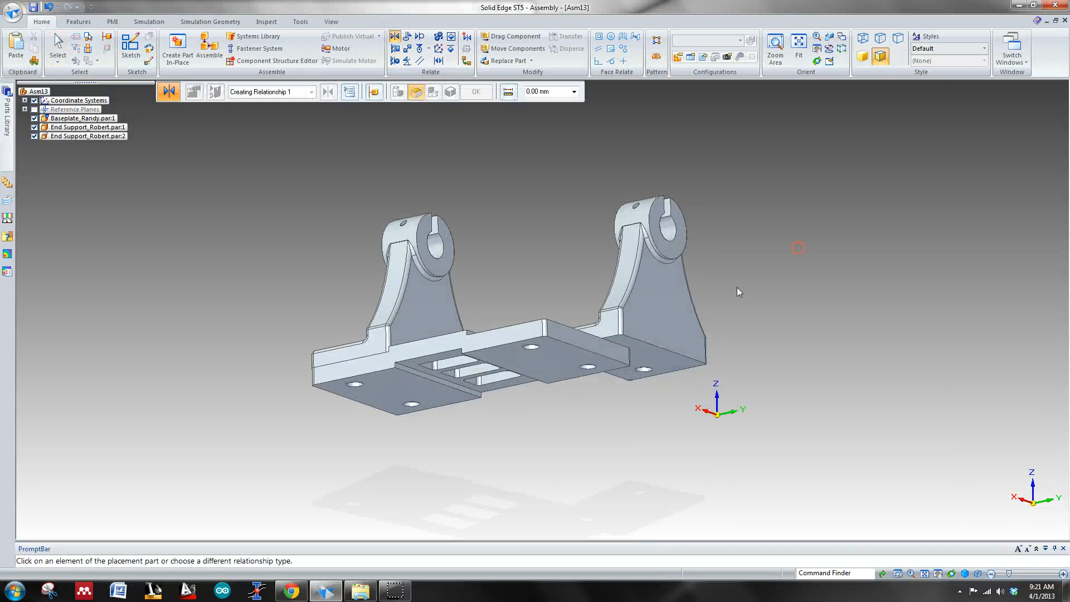
{"action": "left_click", "coordinate": [680, 323]}
{"action": "middle_click_drag", "start_coordinate": [863, 348], "coordinate": [707, 358]}
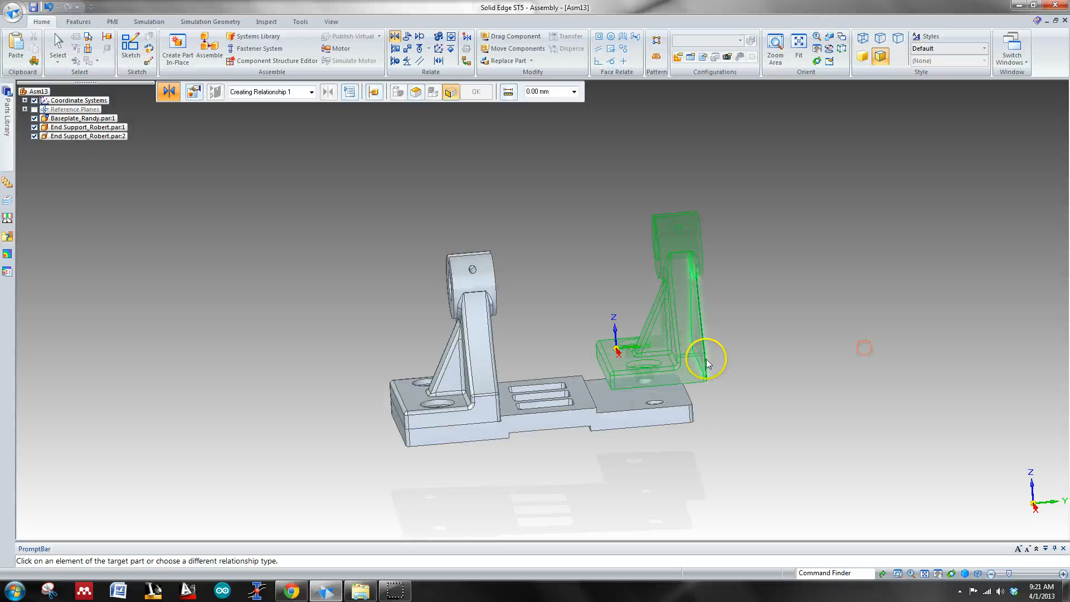
{"action": "middle_click_drag", "start_coordinate": [824, 303], "coordinate": [741, 324]}
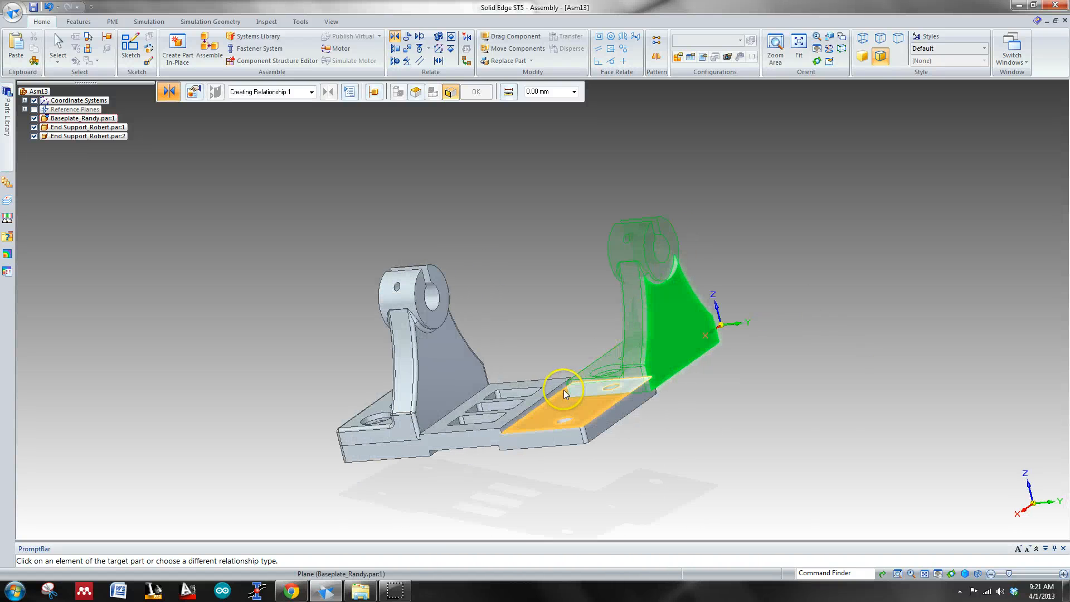
{"action": "left_click", "coordinate": [563, 390]}
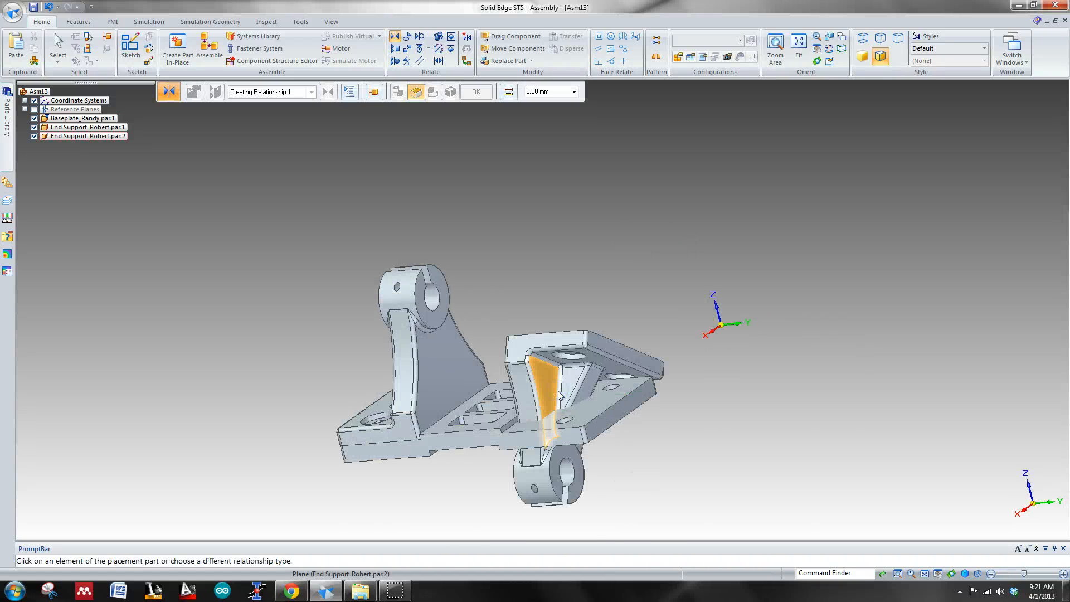
{"action": "middle_click_drag", "start_coordinate": [728, 406], "coordinate": [568, 395]}
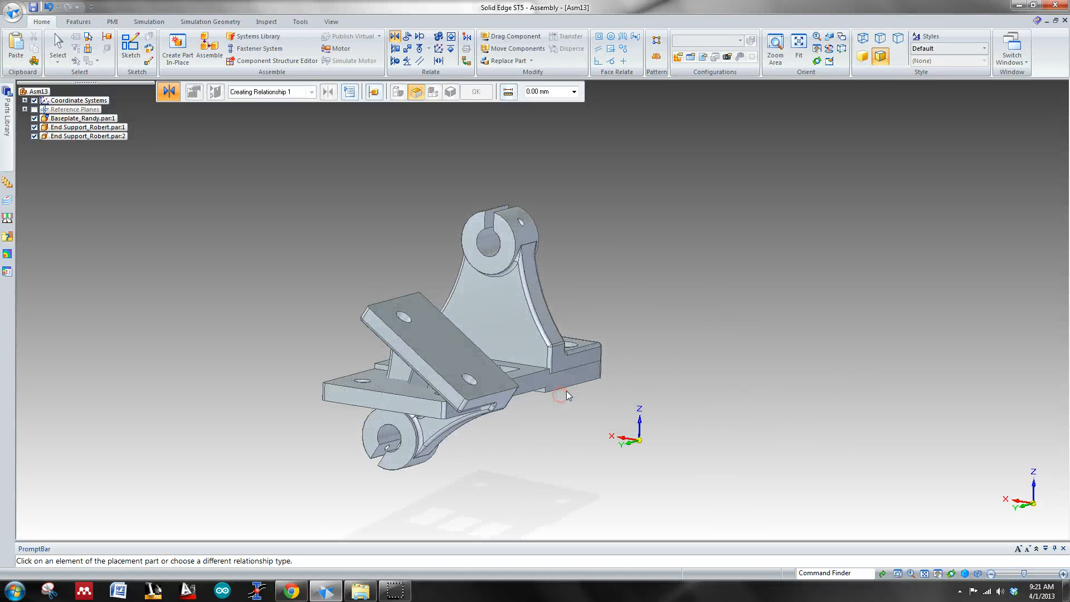
Step: Try to axially align a mounting hole of the overturned end support with a hole on the baseplate's rear pad
{"action": "left_click", "coordinate": [394, 60]}
{"action": "middle_click_drag", "start_coordinate": [697, 269], "coordinate": [605, 282]}
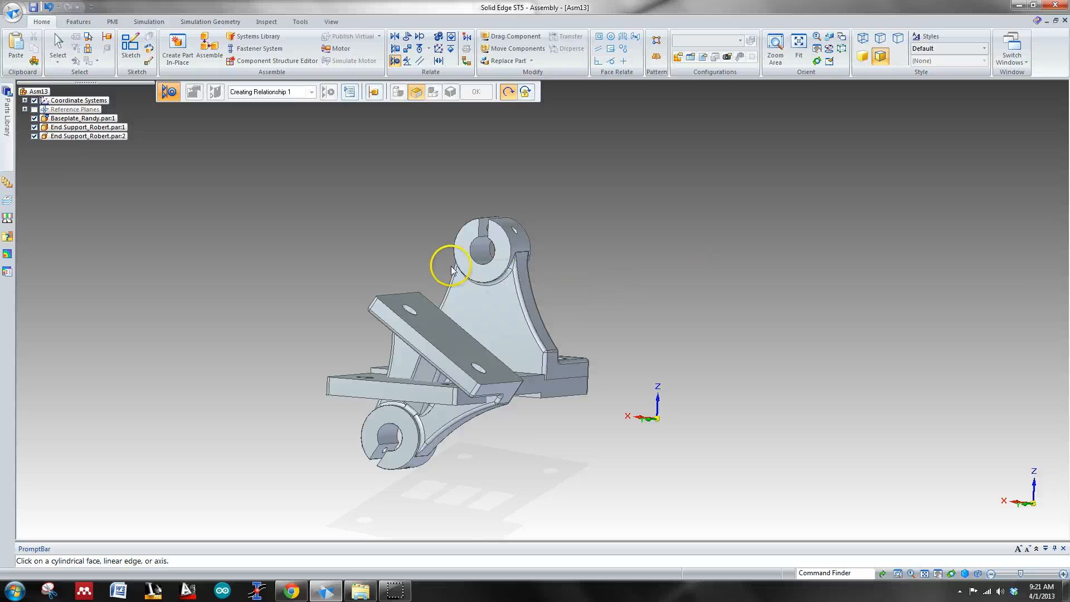
{"action": "left_click", "coordinate": [417, 308]}
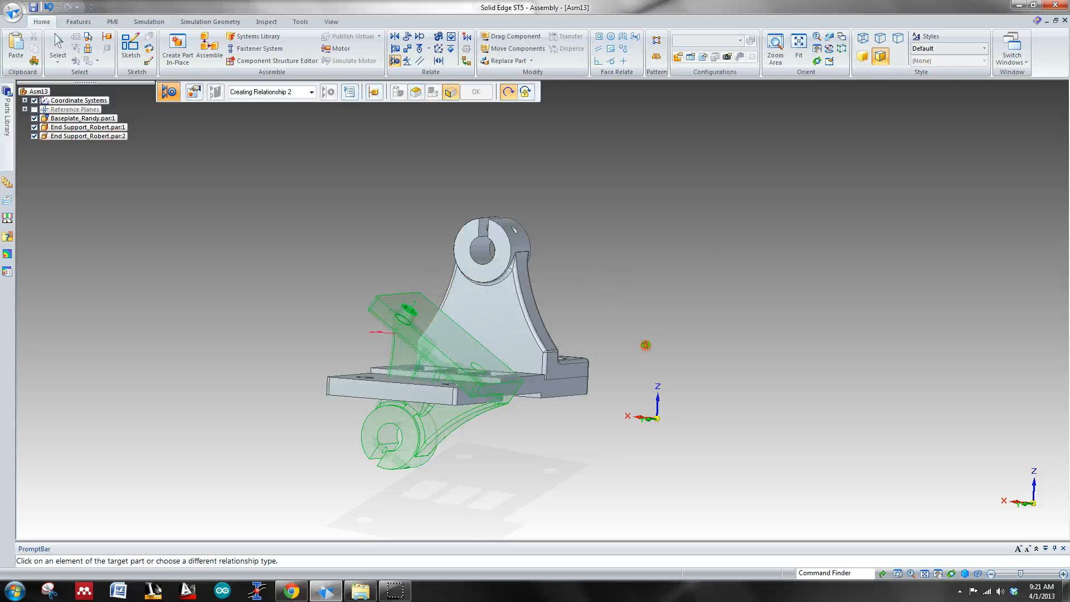
{"action": "middle_click_drag", "start_coordinate": [640, 341], "coordinate": [742, 388]}
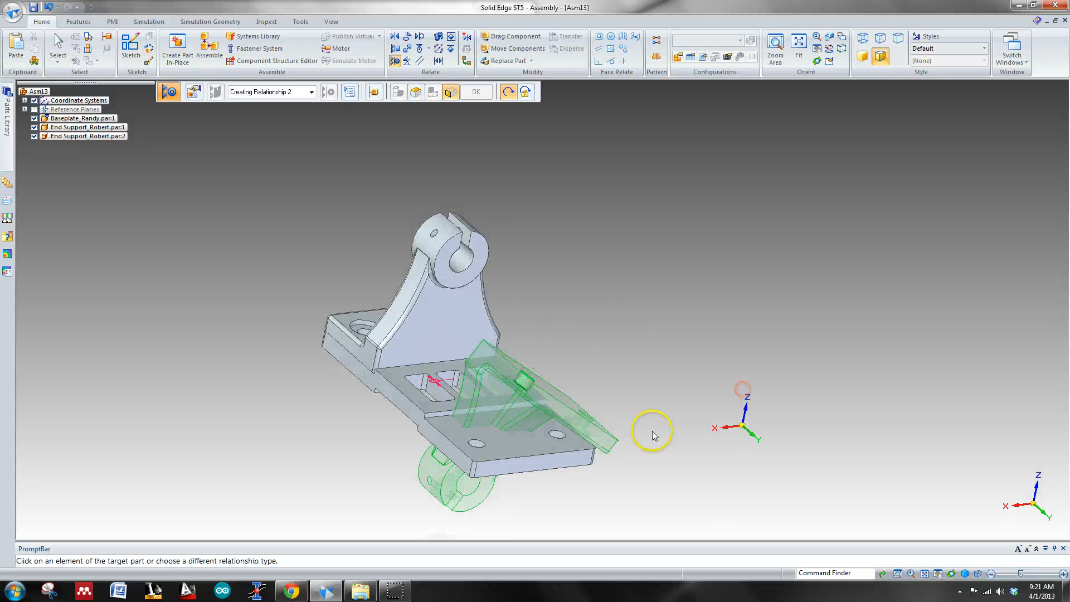
{"action": "left_click", "coordinate": [555, 438]}
{"action": "left_click", "coordinate": [625, 315]}
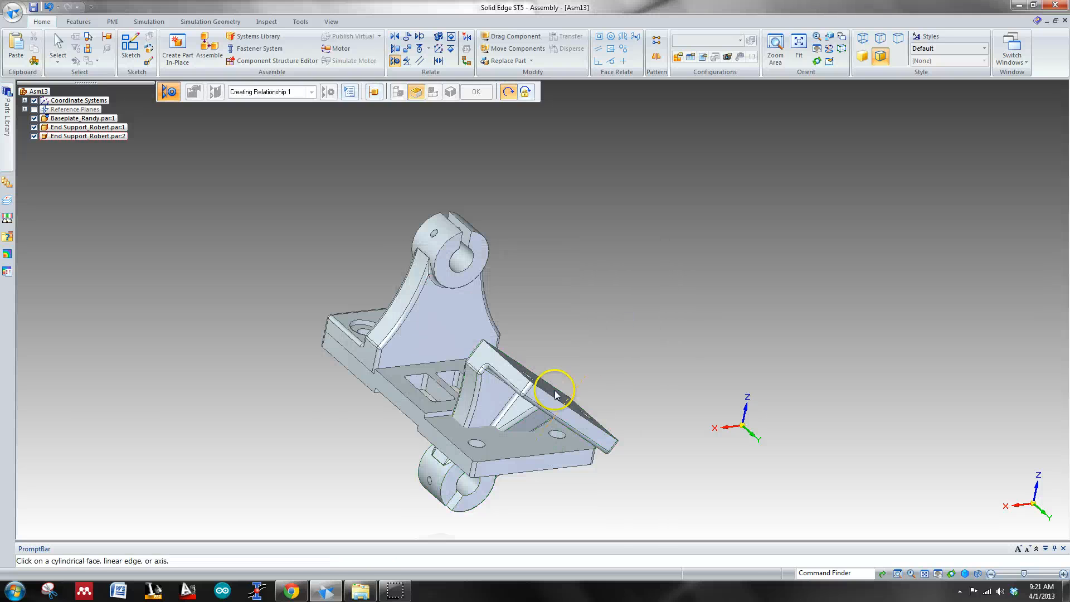
{"action": "key", "text": "Escape"}
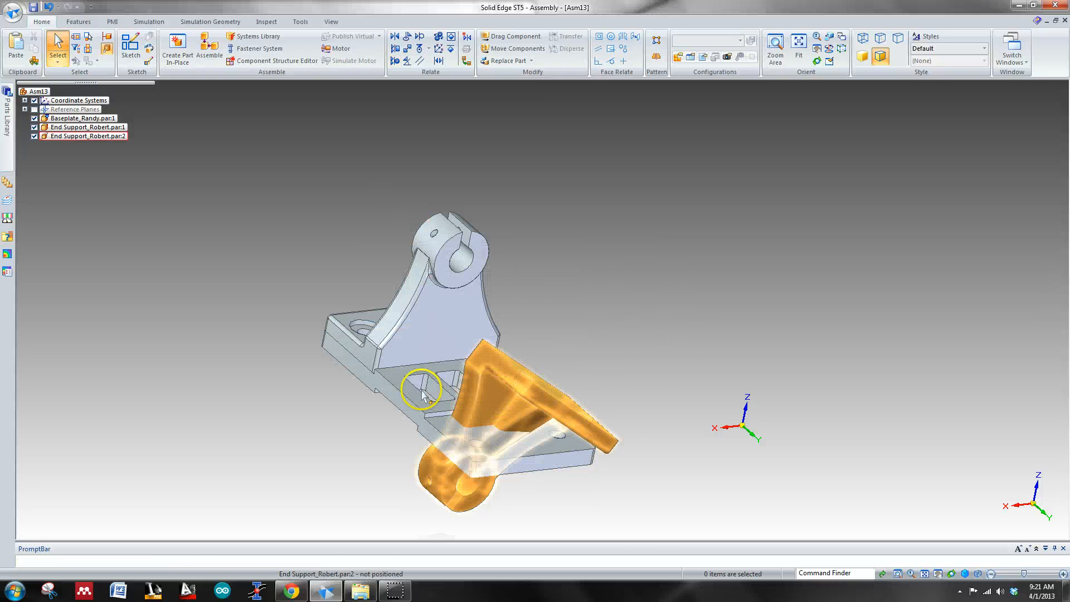
Step: Delete the mate between the second end support's back face and the baseplate's step face
{"action": "left_click", "coordinate": [506, 404]}
{"action": "left_click", "coordinate": [143, 516]}
{"action": "right_click", "coordinate": [144, 515]}
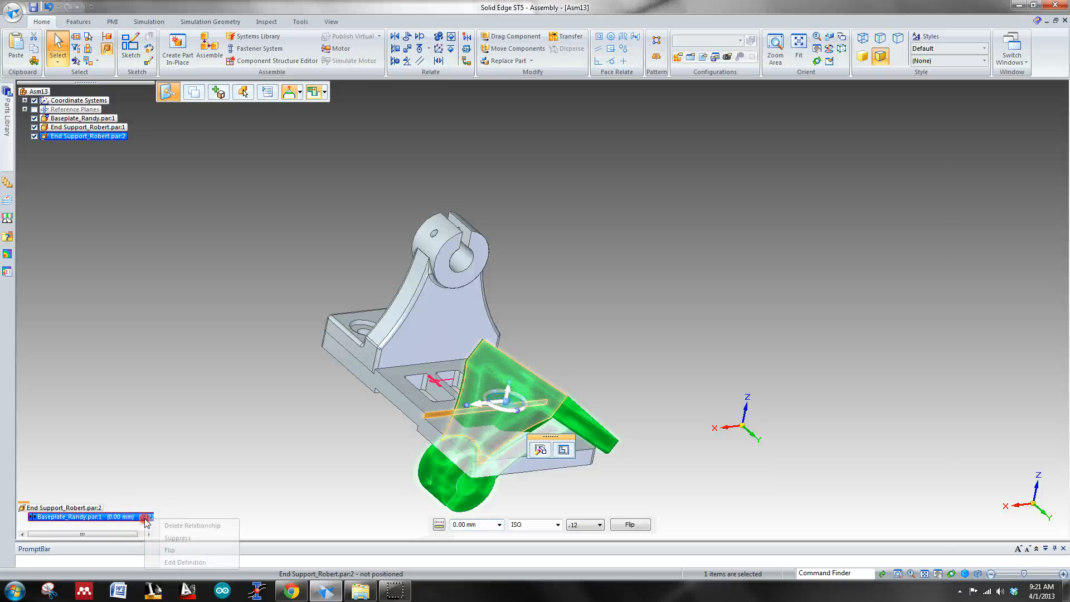
{"action": "left_click", "coordinate": [179, 525]}
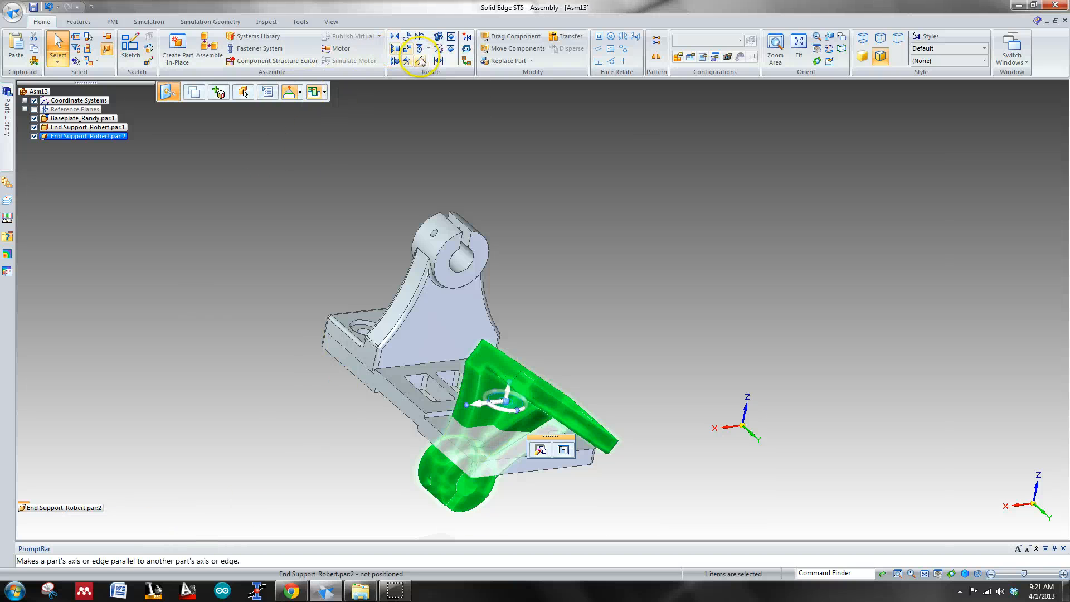
Step: Axially align a mounting hole of the second end support's foot with the outer corner hole on the baseplate's rear pad
{"action": "left_click", "coordinate": [394, 61]}
{"action": "middle_click_drag", "start_coordinate": [680, 229], "coordinate": [559, 219]}
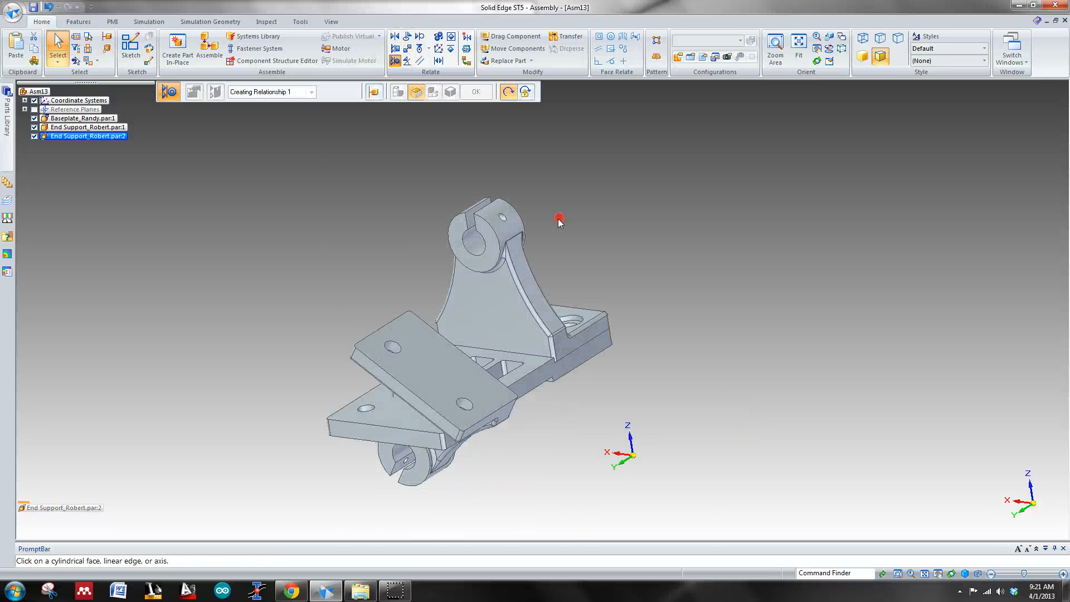
{"action": "left_click", "coordinate": [466, 405]}
{"action": "left_click", "coordinate": [369, 412]}
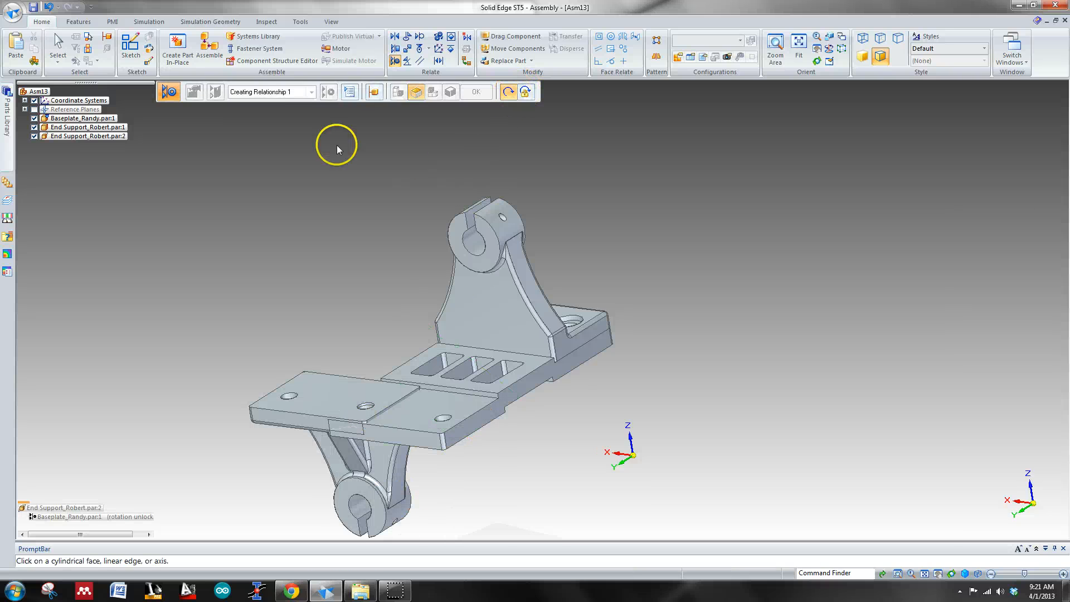
Step: Planar align the underside of the second end support's foot with the top face of the baseplate's rear pad at 0.00 mm offset
{"action": "left_click", "coordinate": [392, 50]}
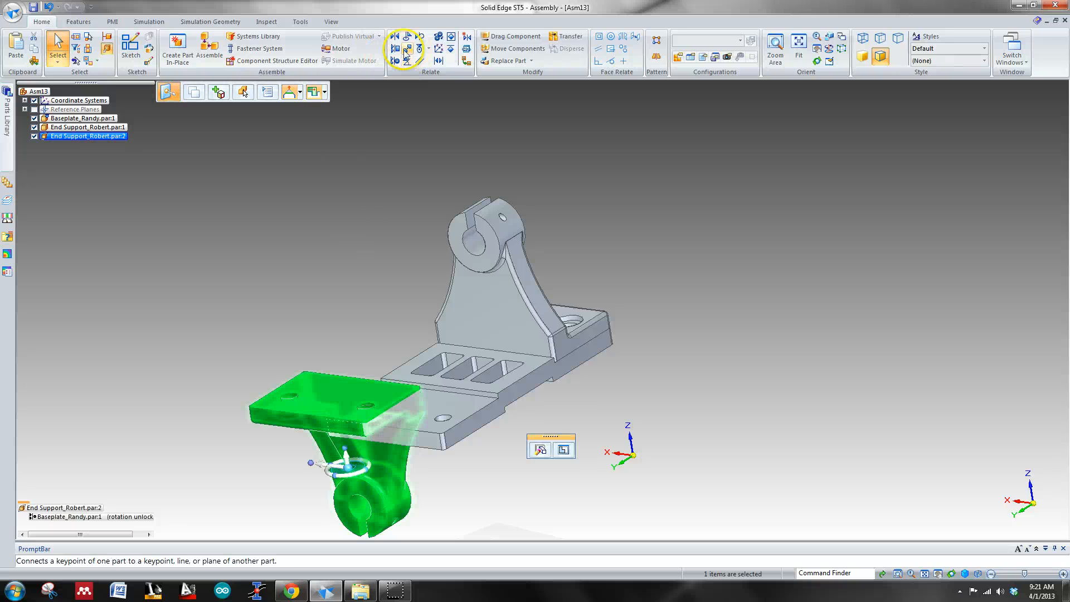
{"action": "left_click", "coordinate": [405, 52]}
{"action": "left_click", "coordinate": [301, 394]}
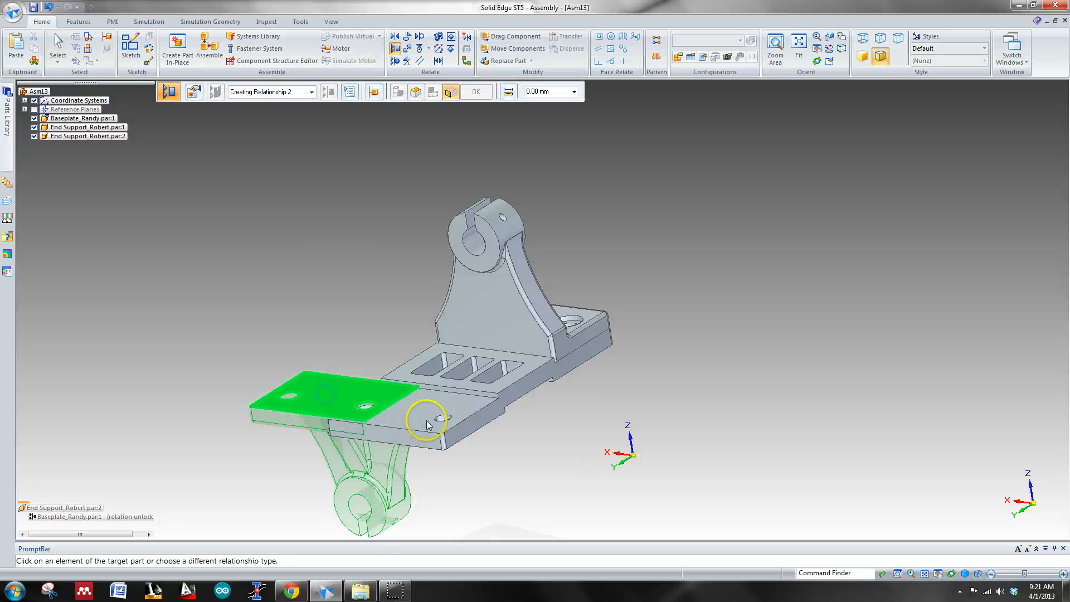
{"action": "left_click", "coordinate": [426, 421]}
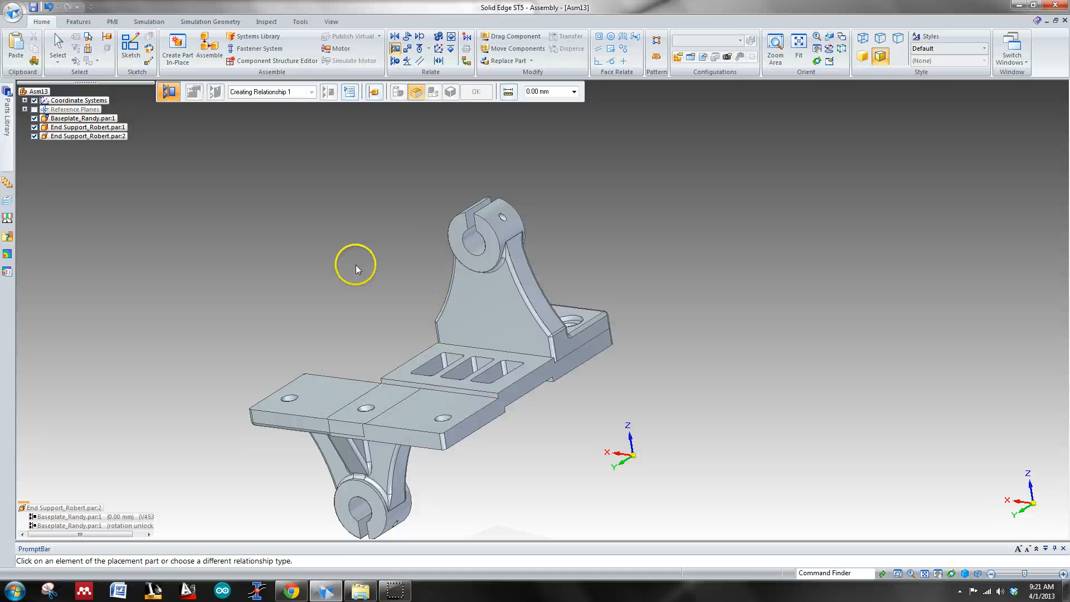
{"action": "key", "text": "Escape"}
Step: Flip the side of the planar relationship between the second end support's foot underside and the baseplate's rear pad
{"action": "left_click", "coordinate": [295, 427]}
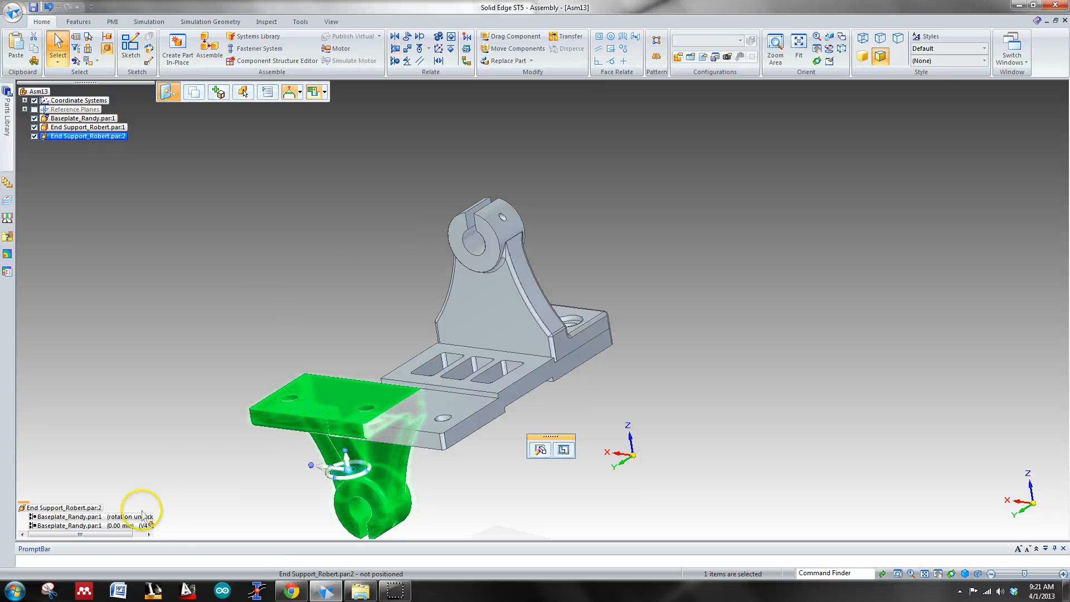
{"action": "left_click", "coordinate": [129, 526]}
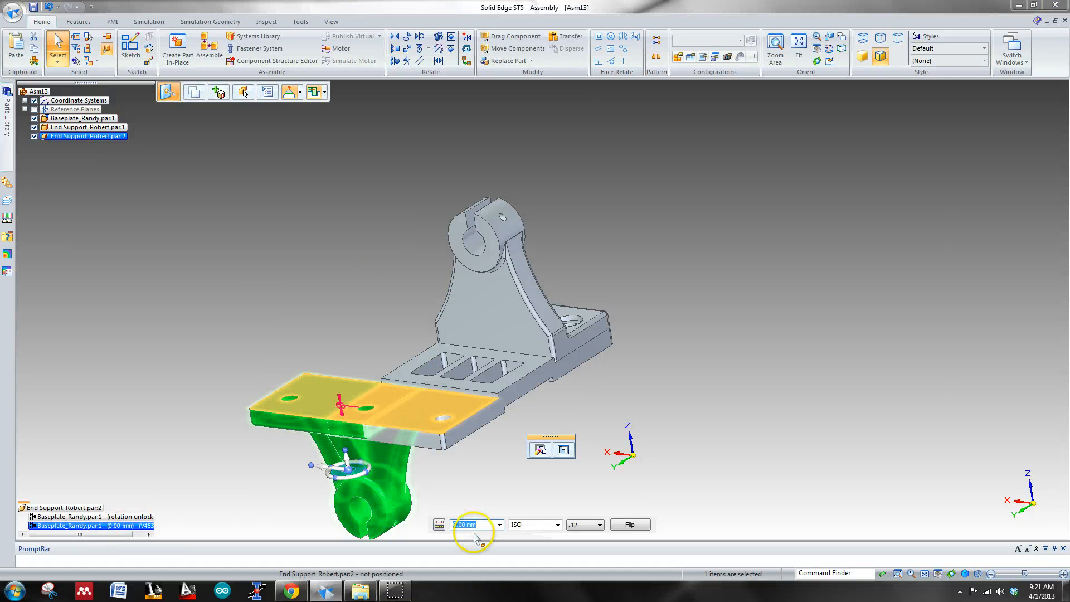
{"action": "left_click", "coordinate": [624, 526]}
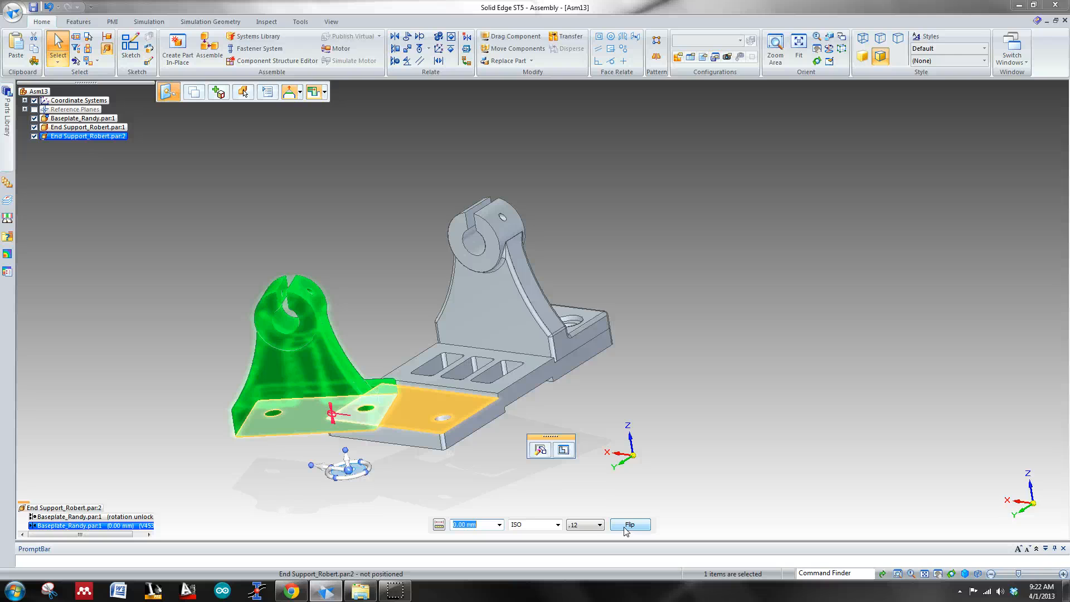
{"action": "left_click", "coordinate": [244, 493]}
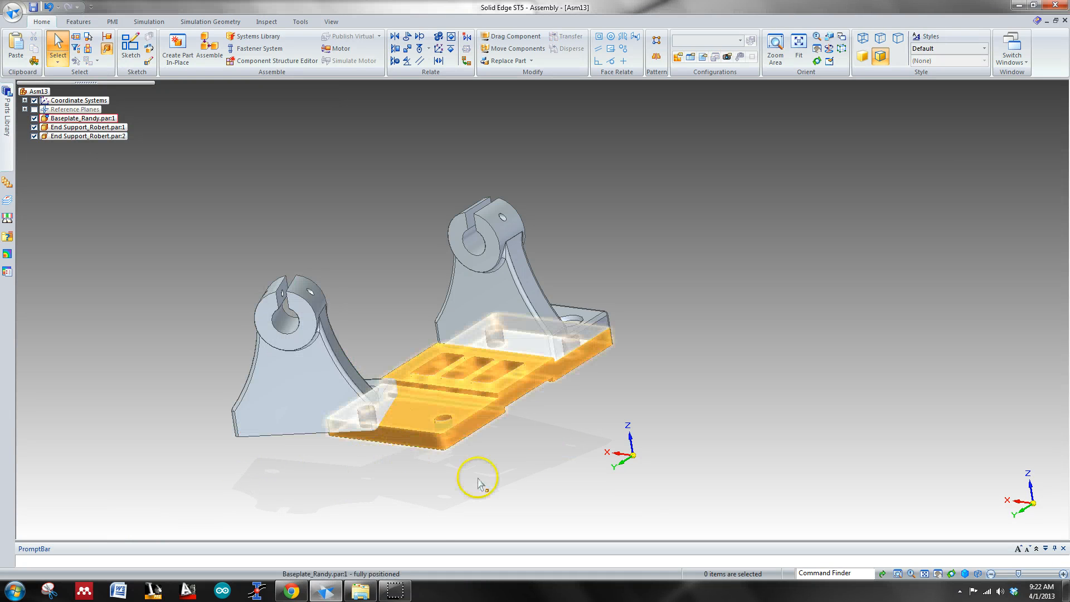
Step: Try to planar align the second end support's flat back face with the baseplate's narrow step face at 0.00 mm offset
{"action": "middle_click_drag", "start_coordinate": [520, 437], "coordinate": [474, 456]}
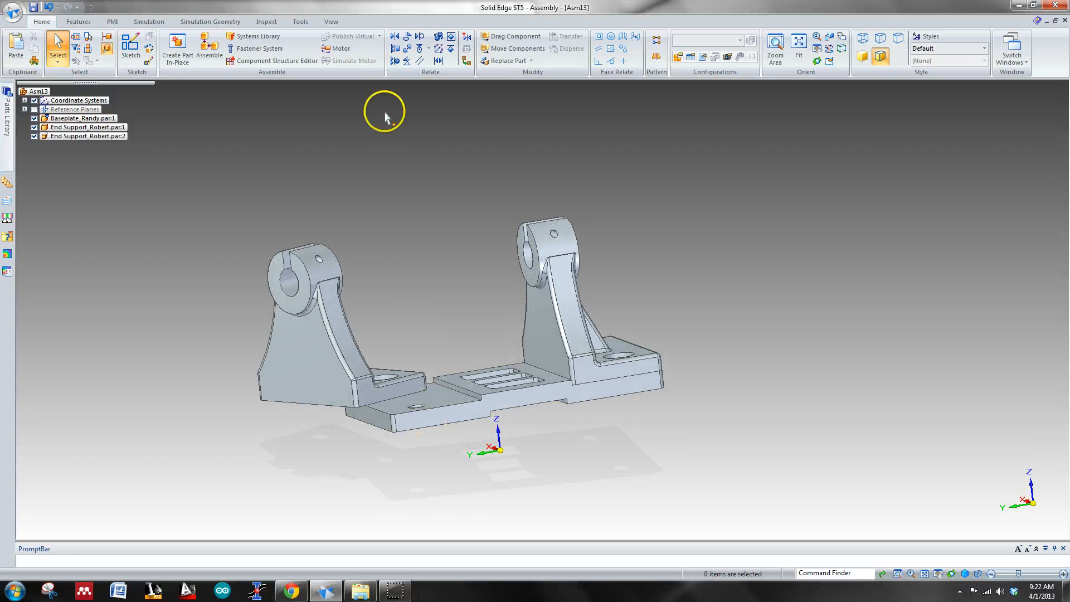
{"action": "left_click", "coordinate": [399, 49]}
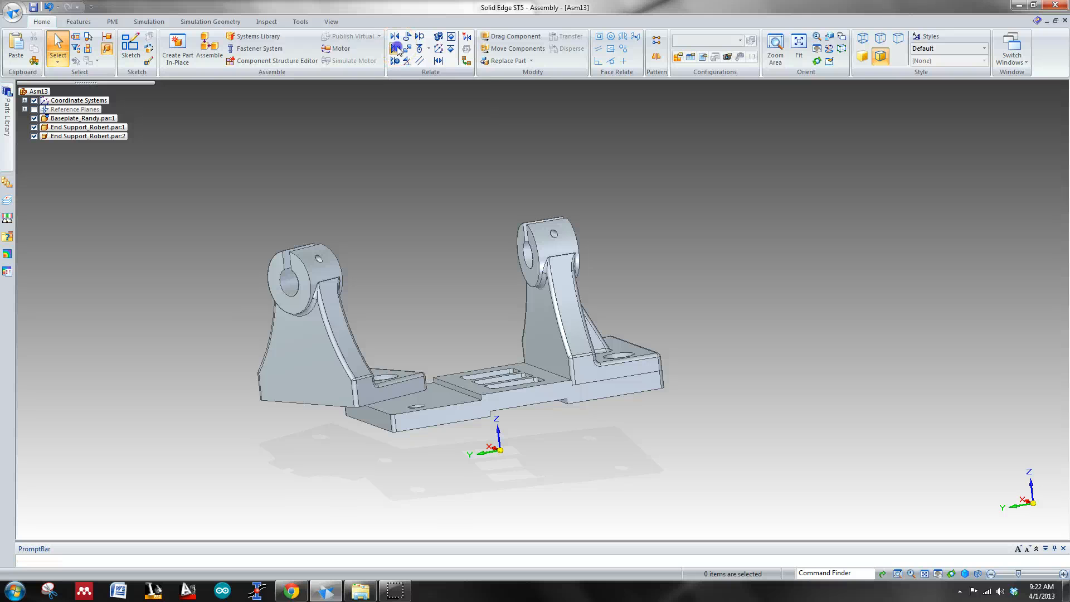
{"action": "left_click", "coordinate": [325, 378]}
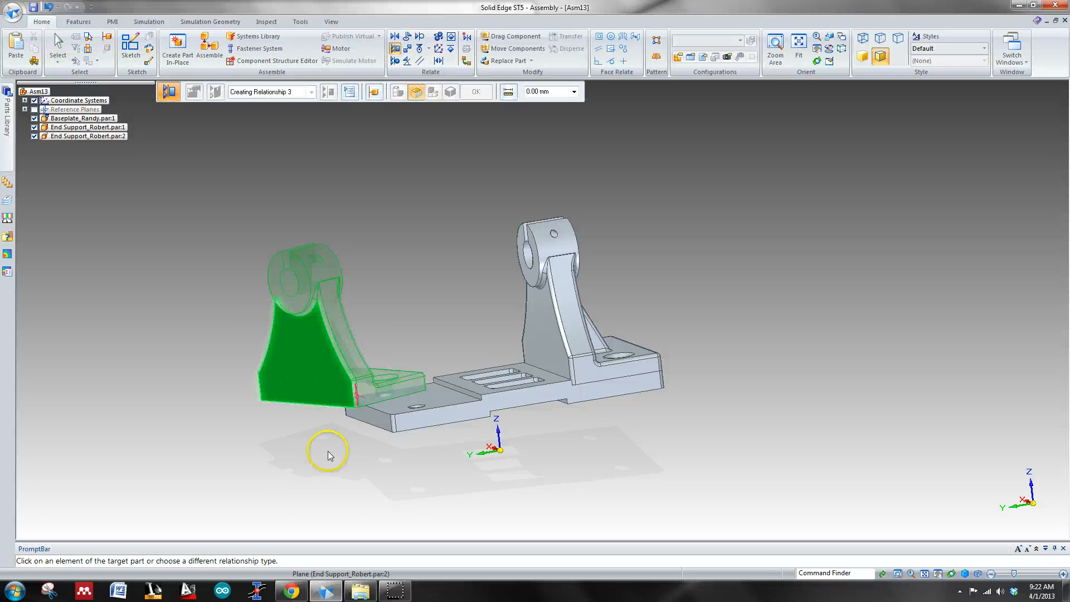
{"action": "middle_click_drag", "start_coordinate": [329, 447], "coordinate": [448, 471]}
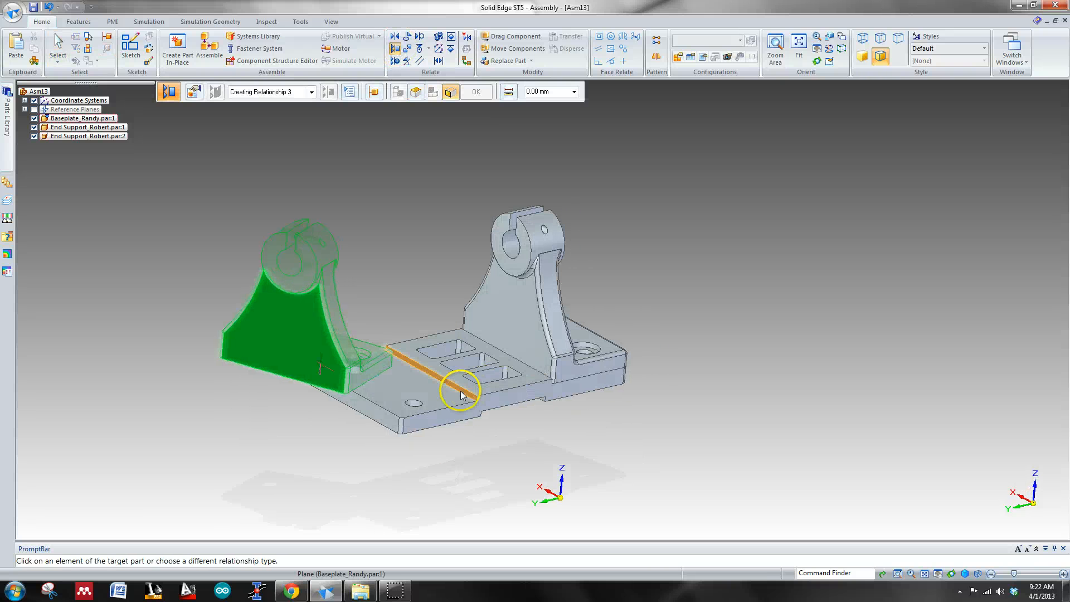
{"action": "left_click", "coordinate": [461, 391]}
{"action": "left_click", "coordinate": [635, 320]}
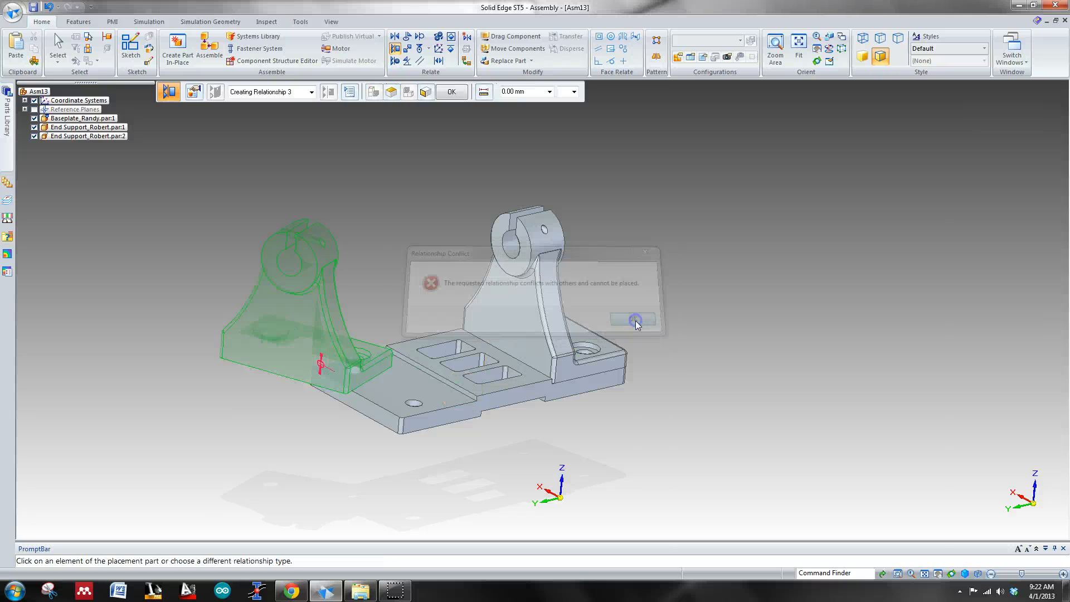
{"action": "left_click", "coordinate": [333, 377]}
{"action": "key", "text": "Escape"}
Step: Delete the second end support's planar and axial relationships with the baseplate
{"action": "left_click", "coordinate": [321, 327]}
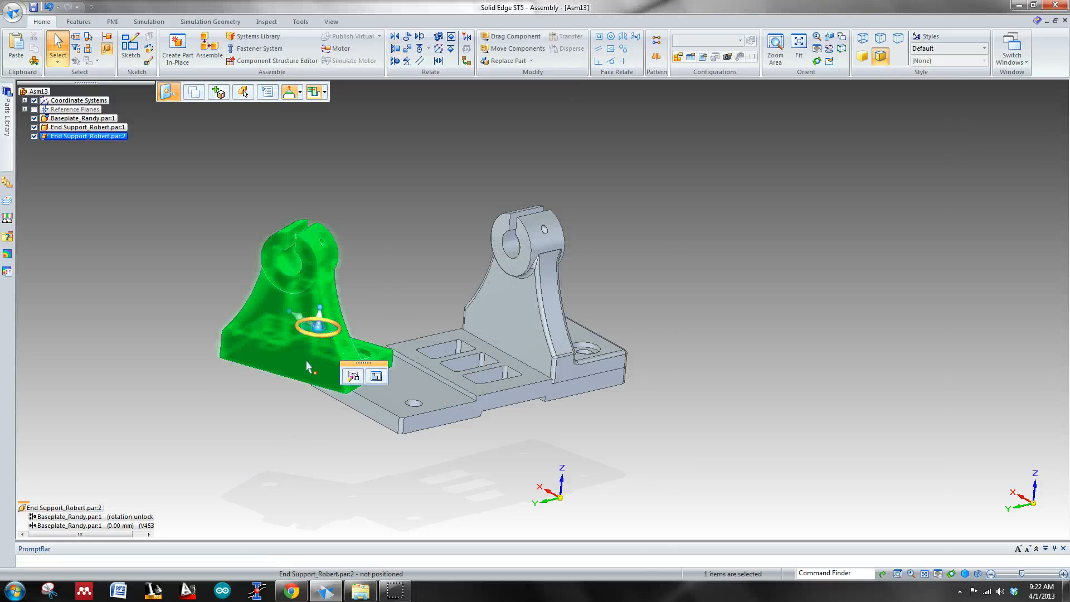
{"action": "left_click", "coordinate": [141, 517]}
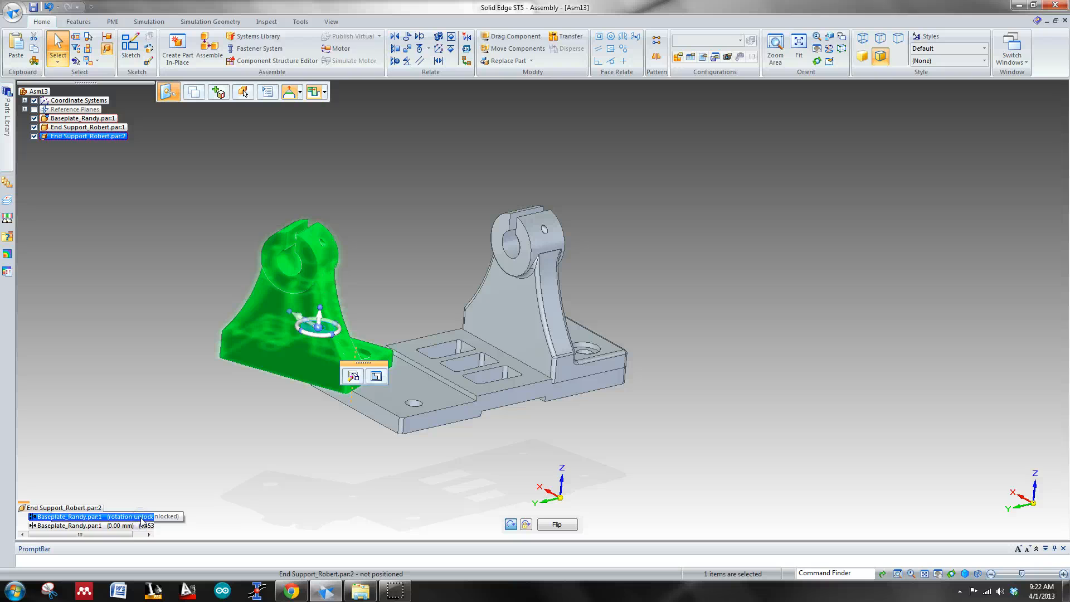
{"action": "left_click", "coordinate": [128, 526]}
{"action": "right_click", "coordinate": [123, 525]}
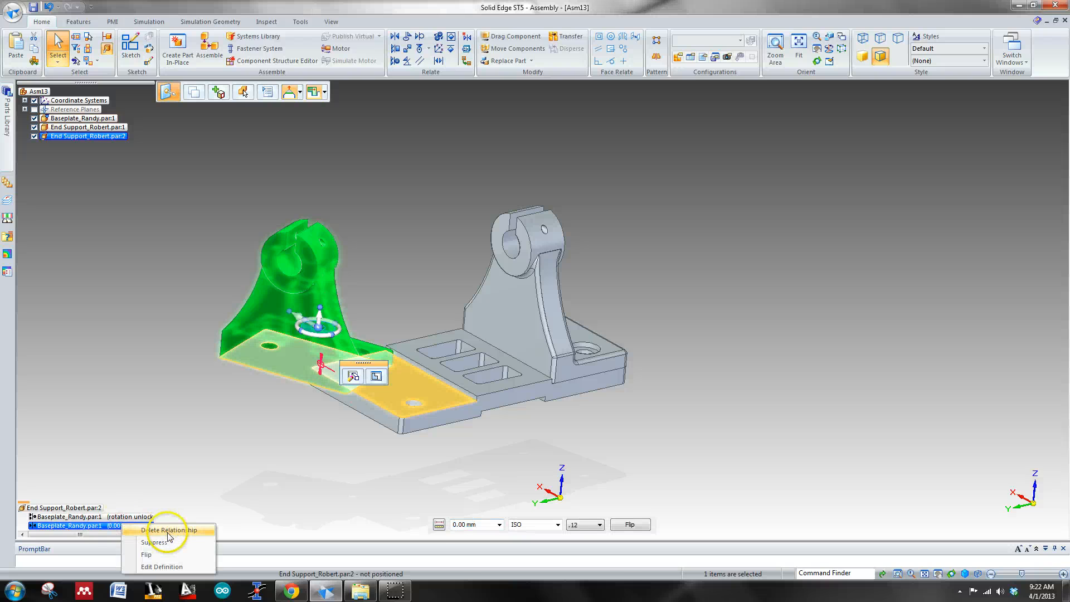
{"action": "left_click", "coordinate": [169, 532]}
{"action": "left_click", "coordinate": [123, 516]}
{"action": "right_click", "coordinate": [122, 516]}
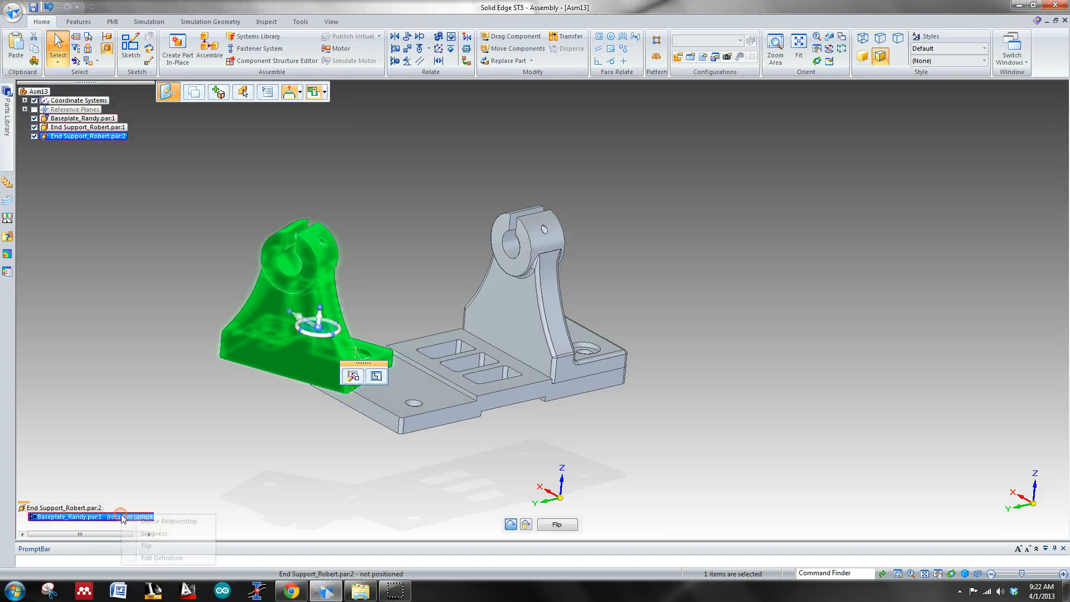
{"action": "left_click", "coordinate": [168, 521]}
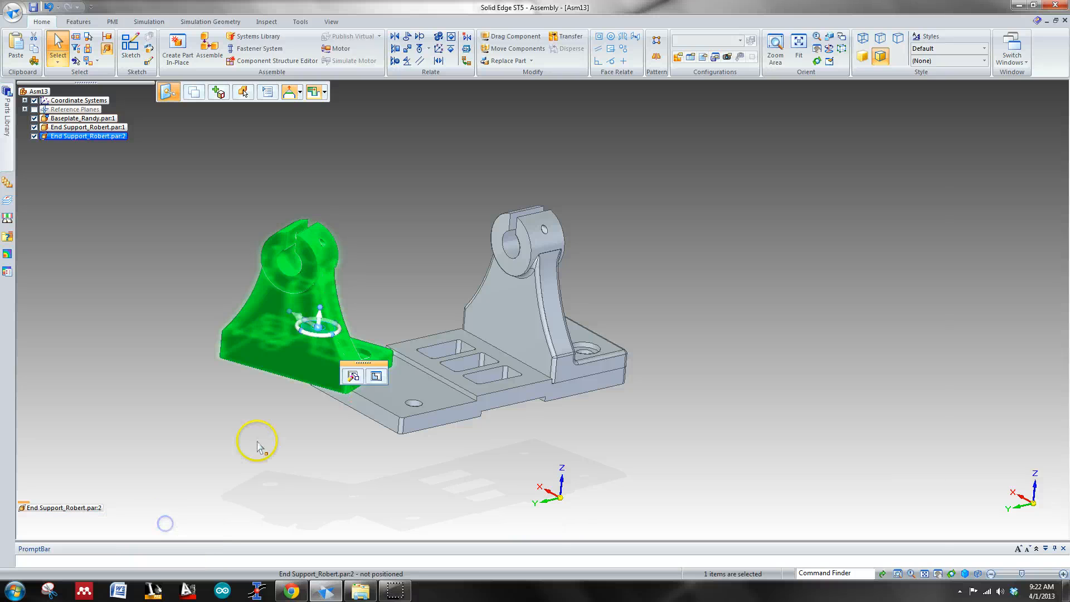
{"action": "left_click", "coordinate": [273, 425]}
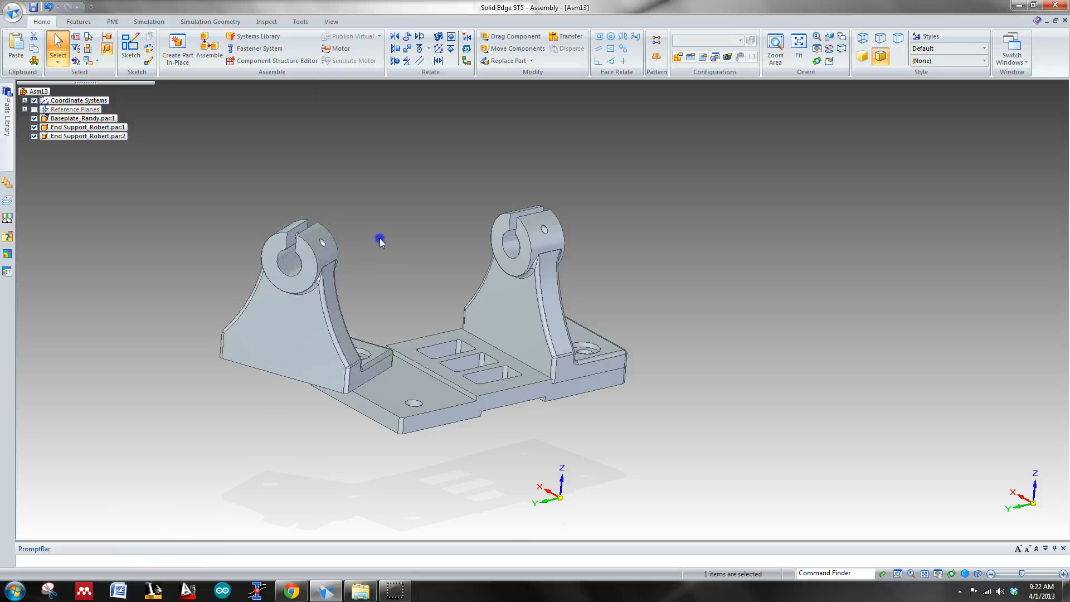
Step: Planar align the second end support's flat back face with the narrow step face beside the baseplate's slotted section at 0.00 mm offset
{"action": "left_click", "coordinate": [396, 49]}
{"action": "left_click", "coordinate": [309, 359]}
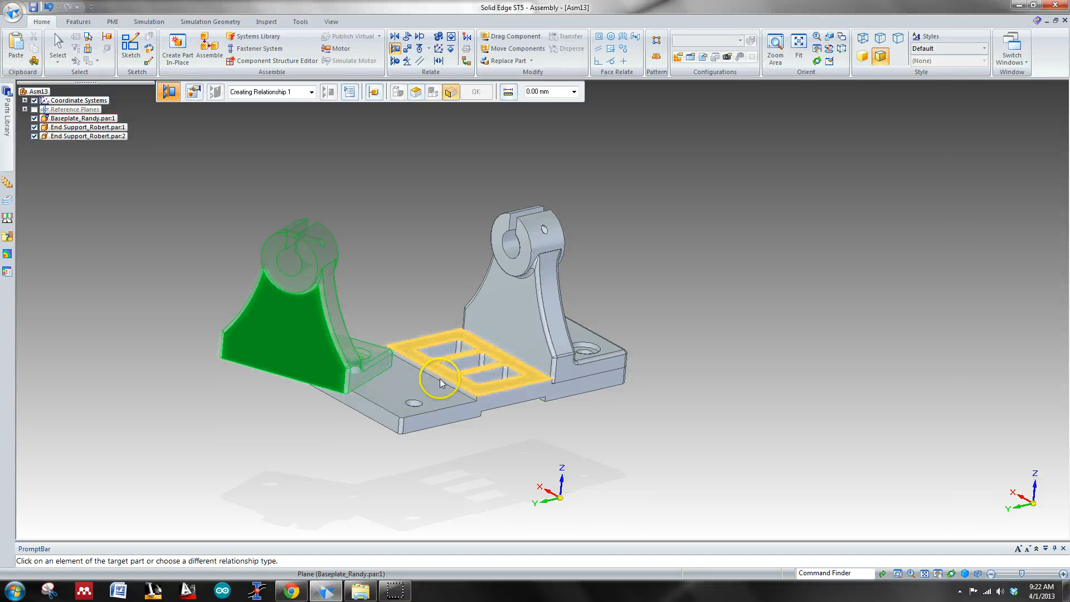
{"action": "left_click", "coordinate": [440, 380]}
{"action": "left_click", "coordinate": [434, 426]}
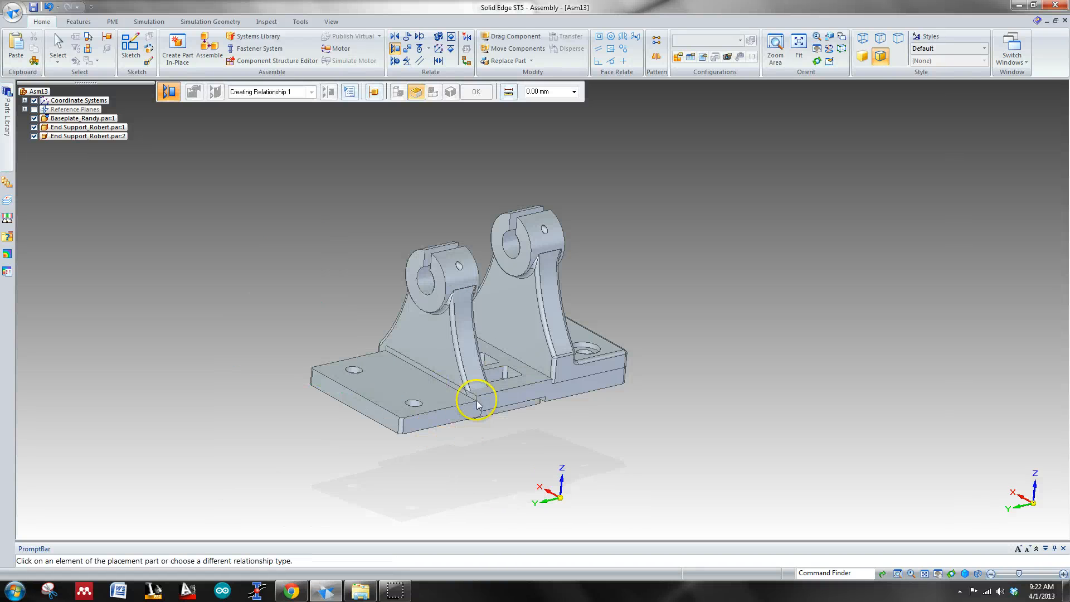
{"action": "left_click", "coordinate": [474, 350]}
{"action": "left_click", "coordinate": [486, 353]}
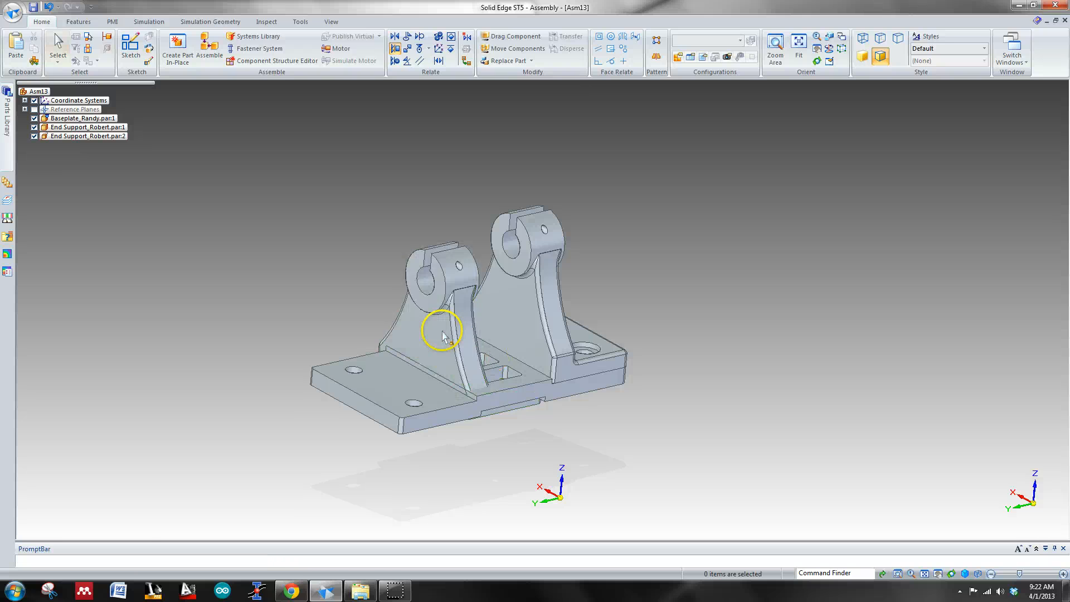
Step: Flip the side of the relationship between the second end support's back face and the baseplate's step face
{"action": "left_click", "coordinate": [442, 334]}
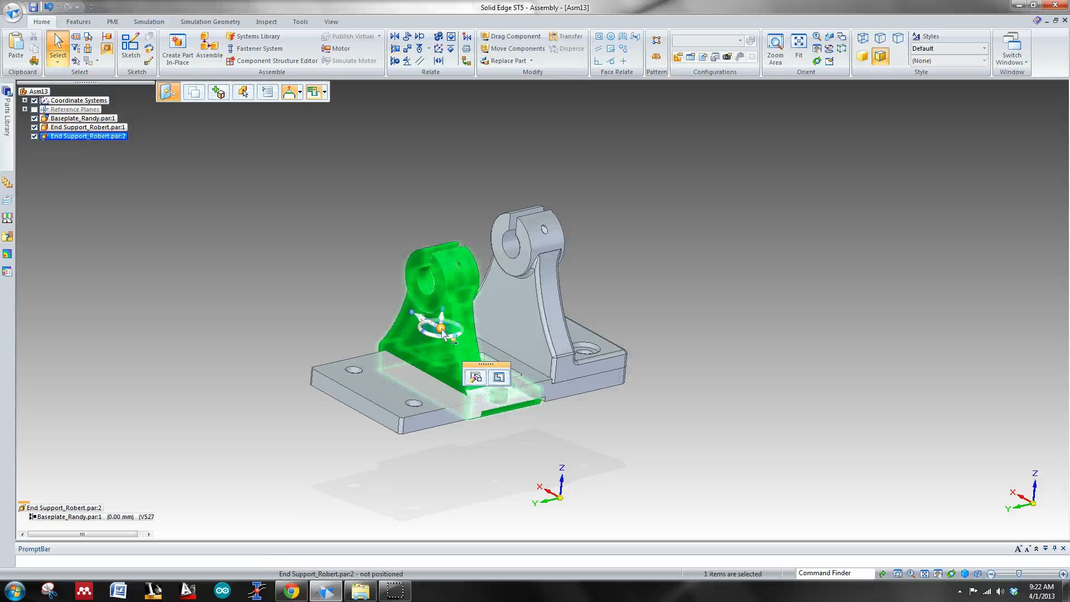
{"action": "left_click", "coordinate": [132, 517]}
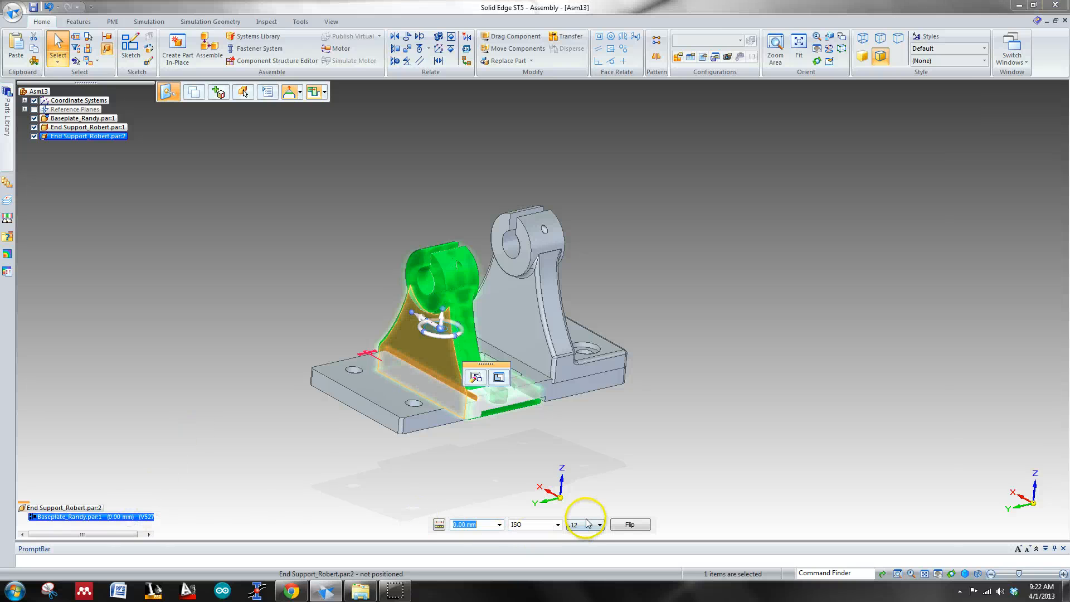
{"action": "left_click", "coordinate": [630, 525]}
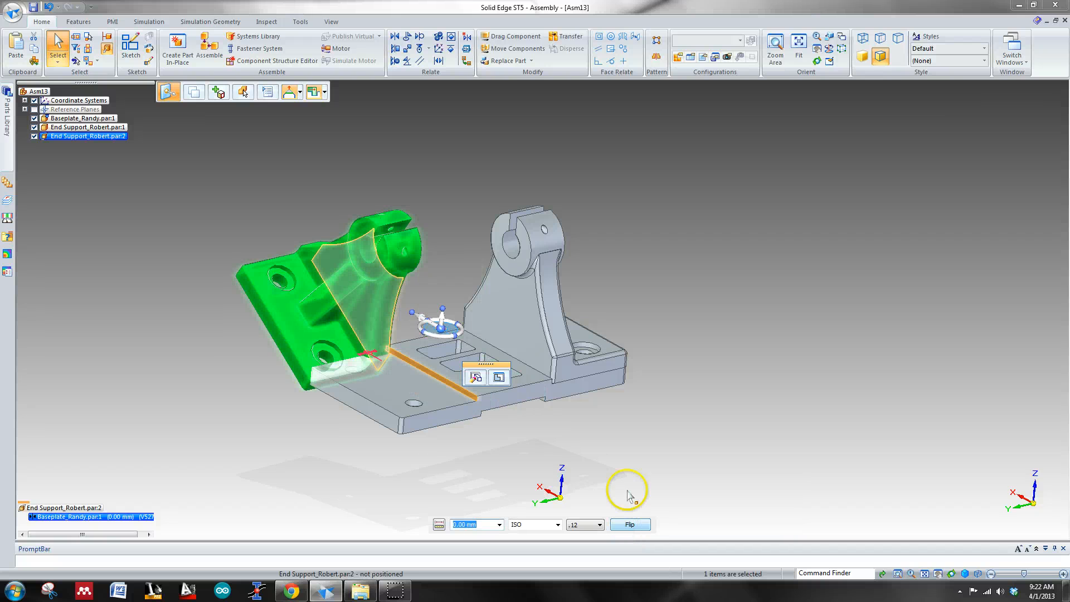
{"action": "scroll", "coordinate": [344, 409], "scroll_direction": "down", "scroll_amount": 4}
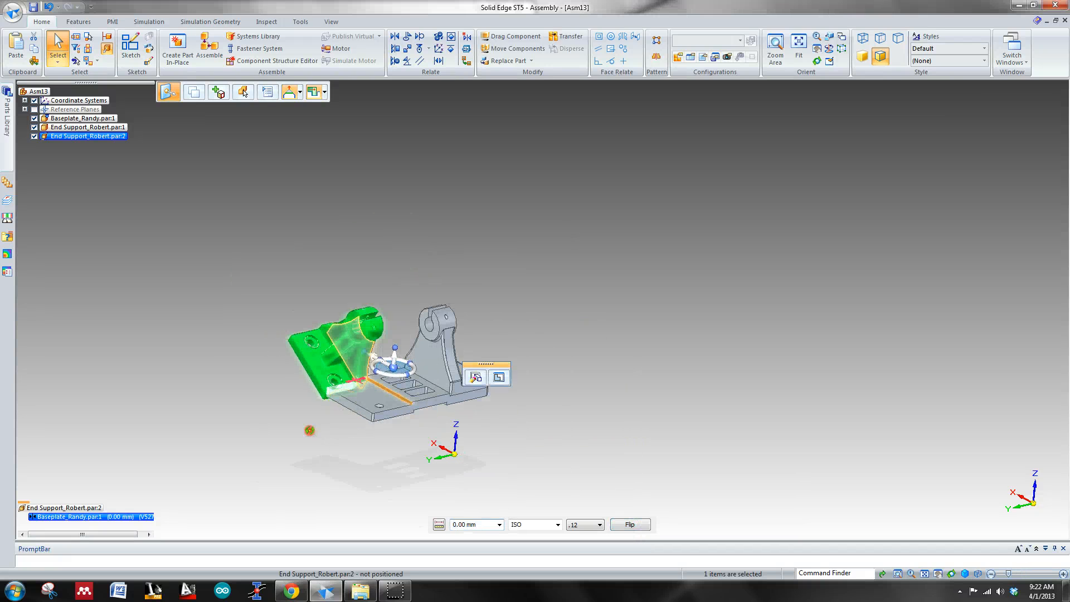
{"action": "middle_click_drag", "start_coordinate": [309, 430], "coordinate": [479, 323]}
{"action": "key", "text": "Escape"}
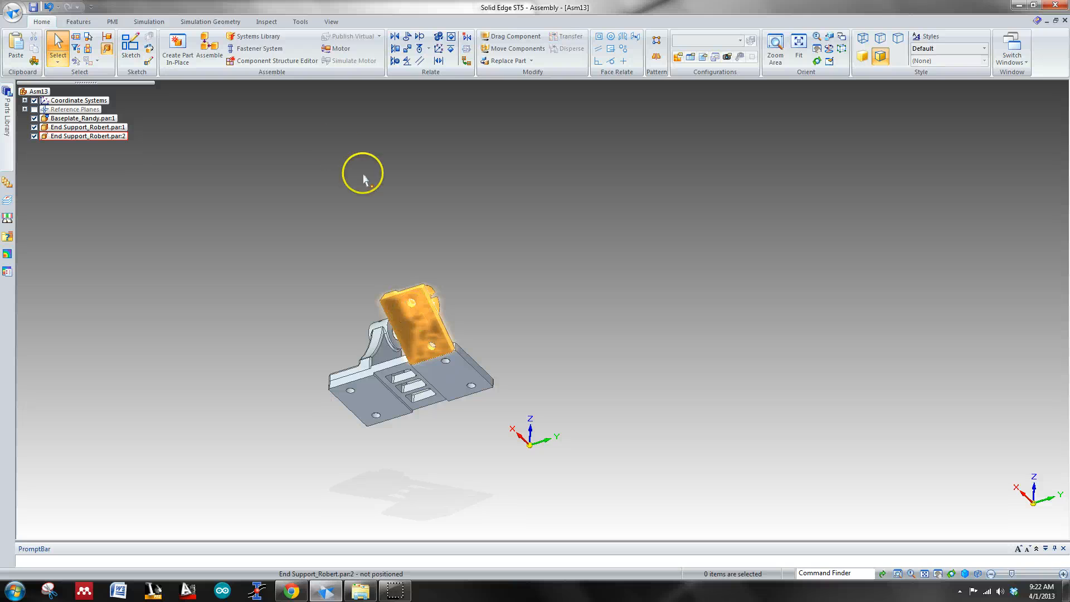
Step: Planar align the underside of the tilted end support's foot with the top face of the baseplate's rear pad at 0.00 mm offset
{"action": "left_click", "coordinate": [399, 49]}
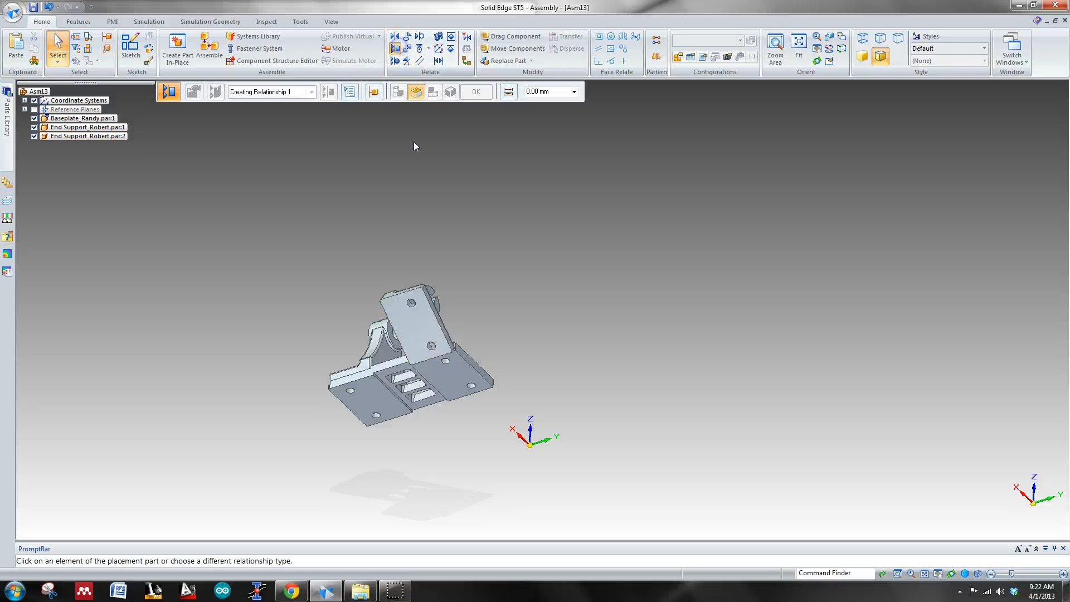
{"action": "left_click", "coordinate": [427, 327]}
{"action": "middle_click_drag", "start_coordinate": [427, 326], "coordinate": [449, 372]}
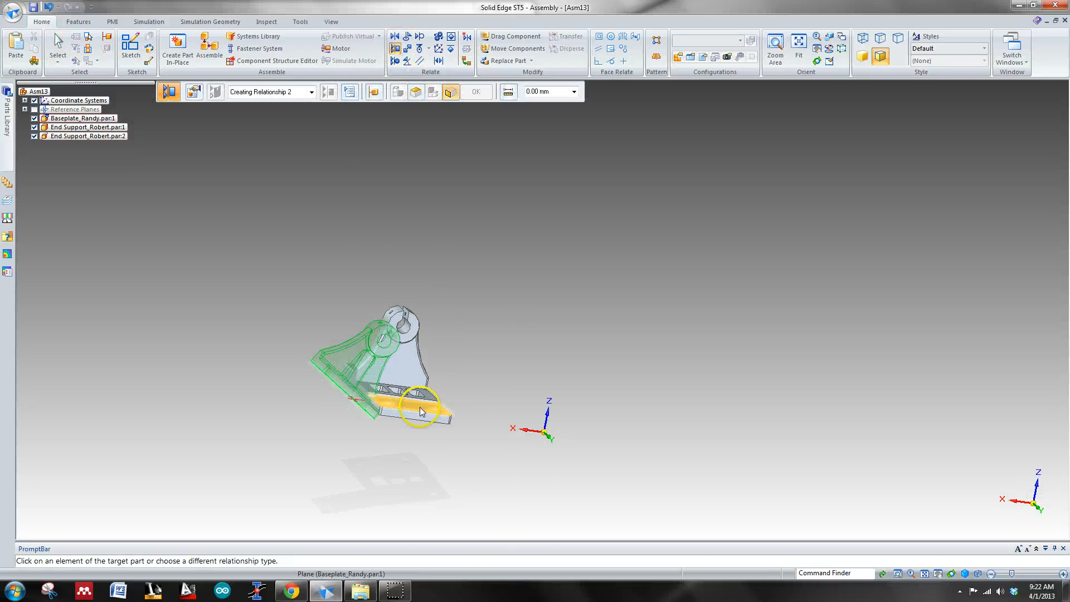
{"action": "left_click", "coordinate": [420, 409]}
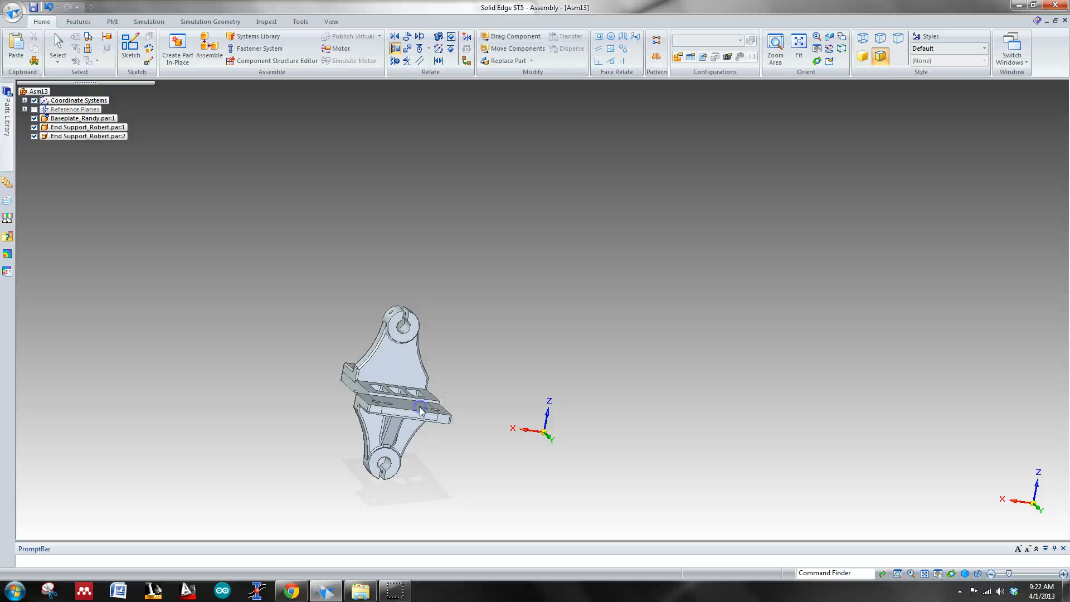
{"action": "left_click", "coordinate": [392, 446]}
{"action": "key", "text": "Escape"}
Step: Flip the foot-to-pad relationship so the second end support stands upright on the level of the baseplate's rear pad
{"action": "left_click", "coordinate": [380, 446]}
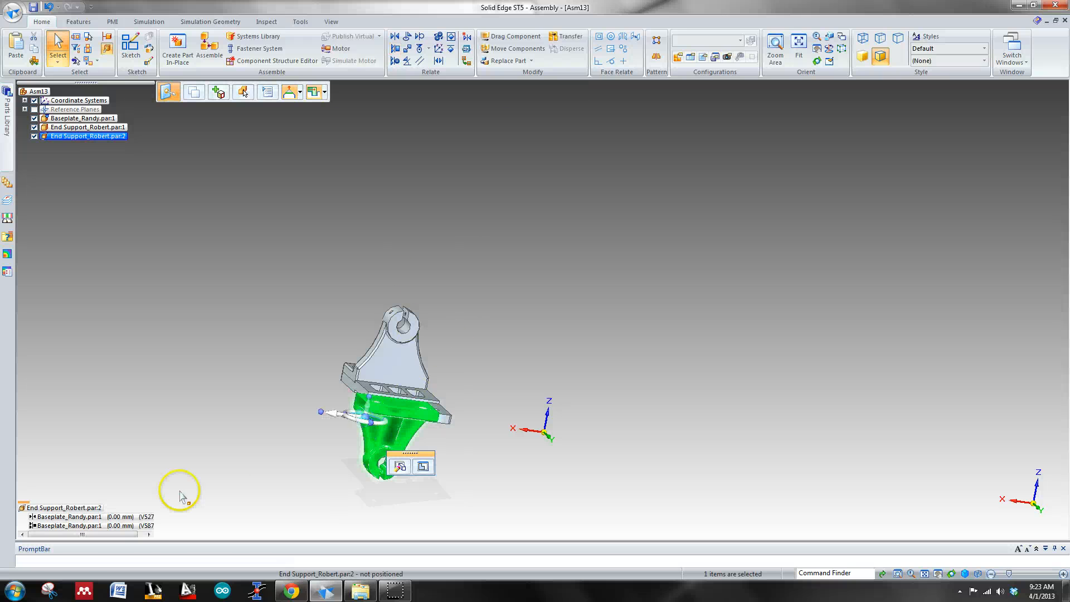
{"action": "left_click", "coordinate": [139, 526]}
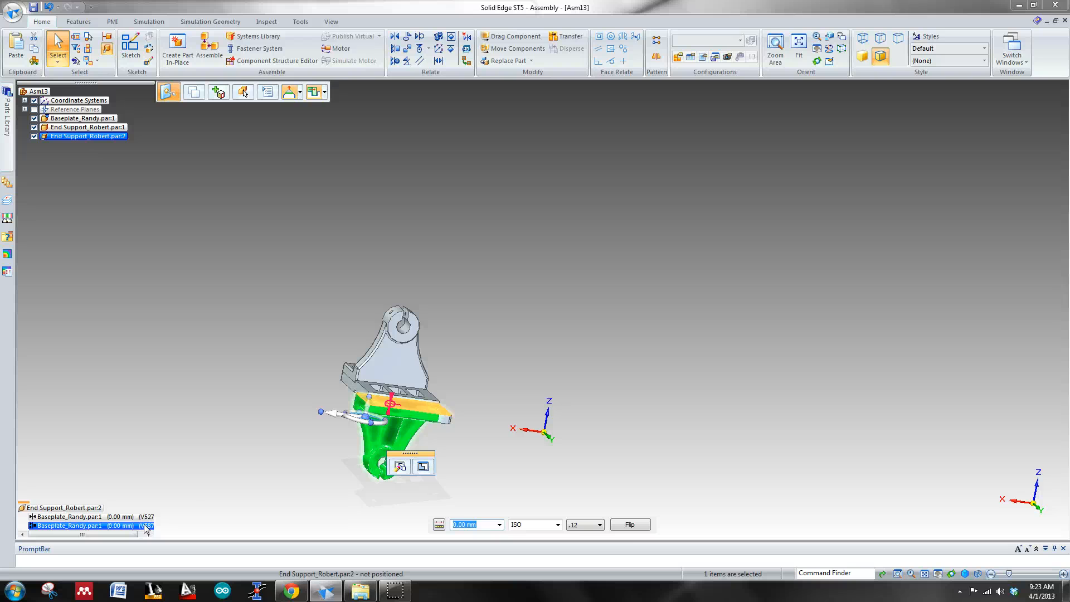
{"action": "left_click", "coordinate": [629, 525]}
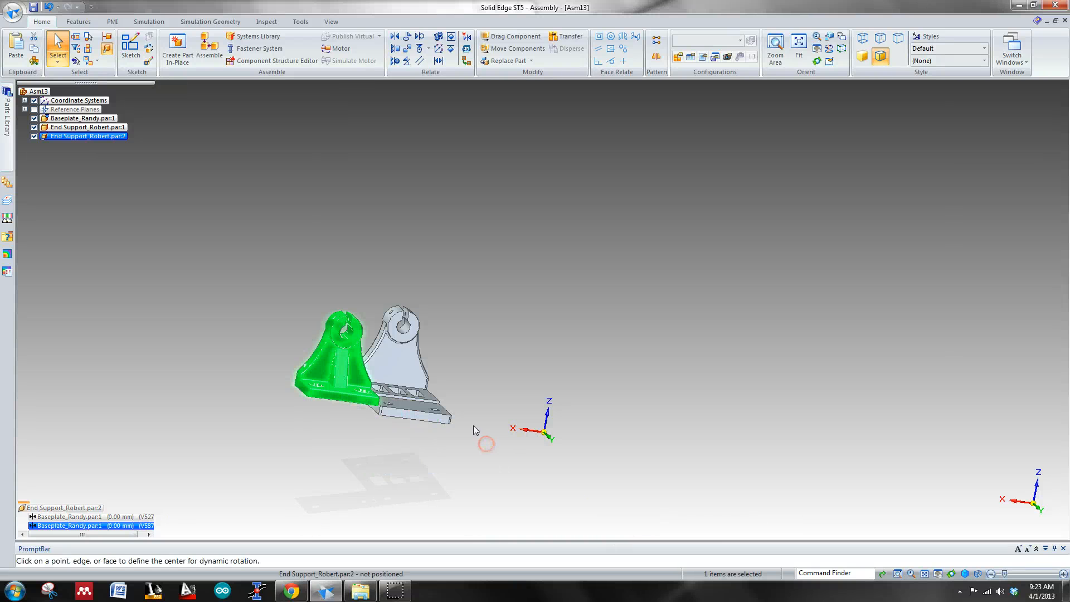
{"action": "middle_click_drag", "start_coordinate": [473, 426], "coordinate": [514, 395]}
{"action": "key", "text": "Escape"}
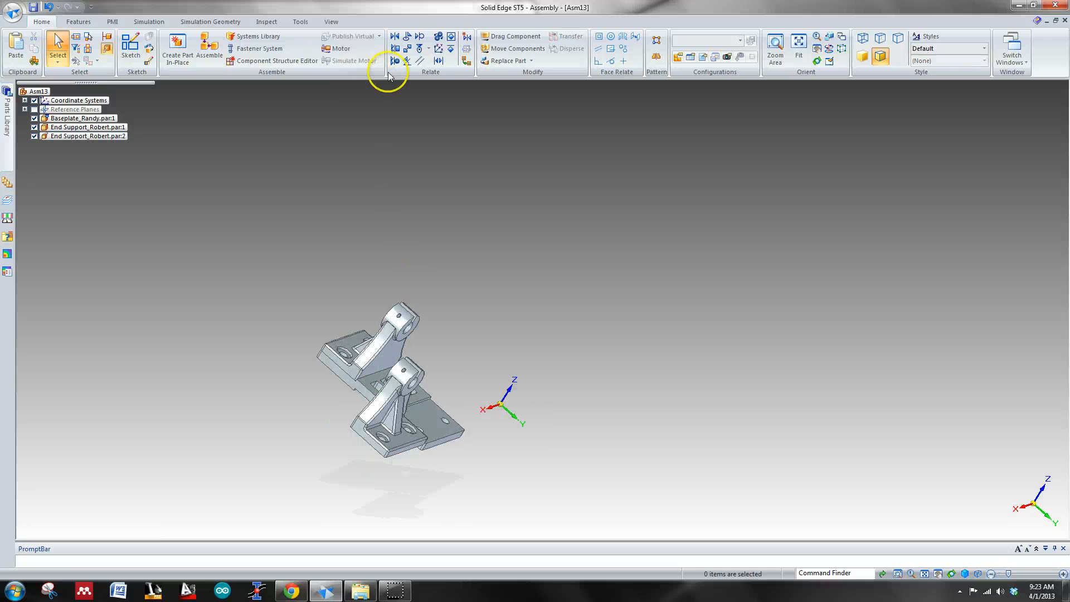
Step: Axially align a counterbored hole in the second end support's foot with the matching hole in the baseplate's rear pad, rotation unlocked
{"action": "left_click", "coordinate": [394, 60]}
{"action": "middle_click_drag", "start_coordinate": [533, 250], "coordinate": [403, 285]}
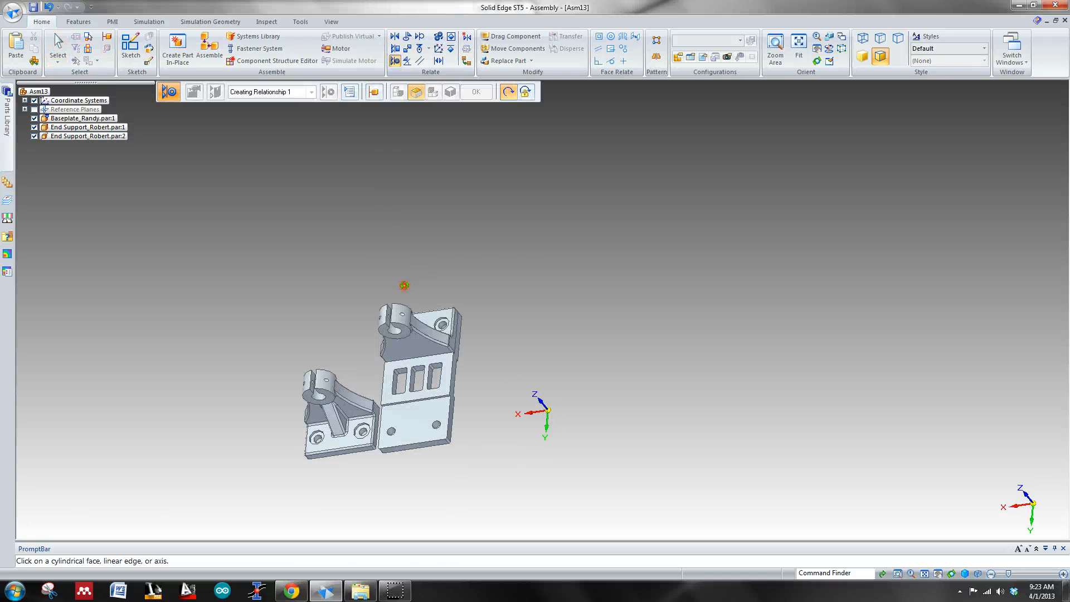
{"action": "left_click", "coordinate": [318, 441]}
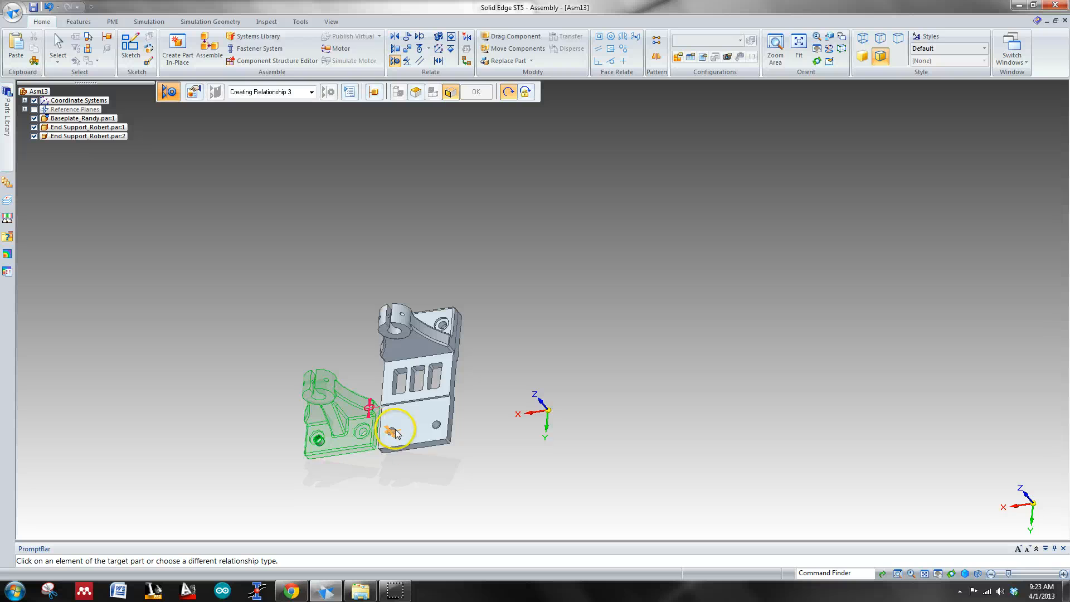
{"action": "scroll", "coordinate": [396, 436], "scroll_direction": "up", "scroll_amount": 5}
{"action": "left_click", "coordinate": [381, 411]}
{"action": "right_click", "coordinate": [380, 411]}
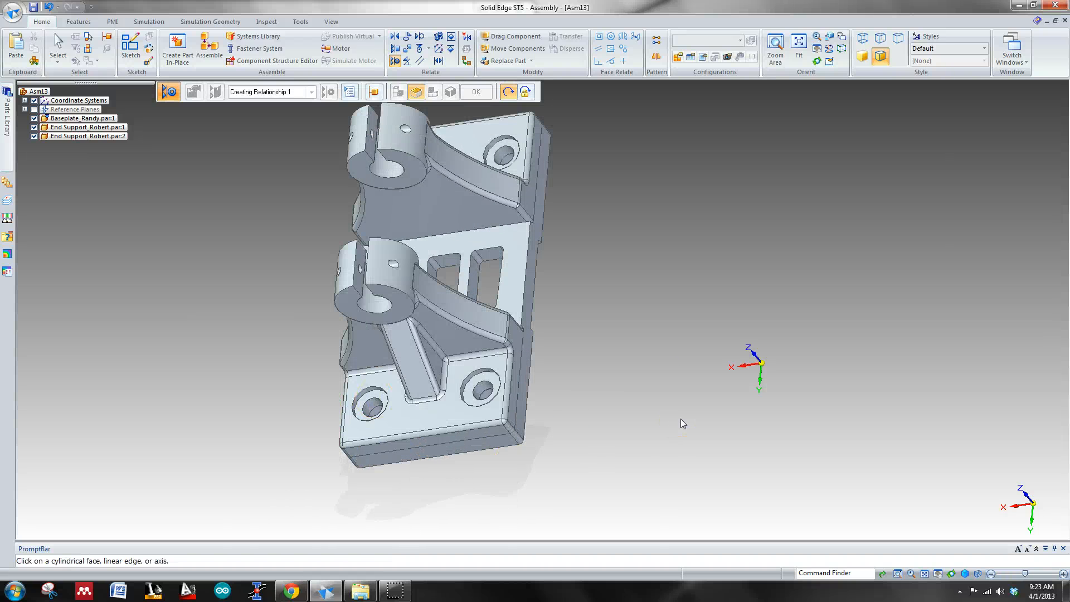
Step: Examine how the second end support's mounting holes line up with the baseplate holes in top and isometric views
{"action": "key", "text": "ctrl+t"}
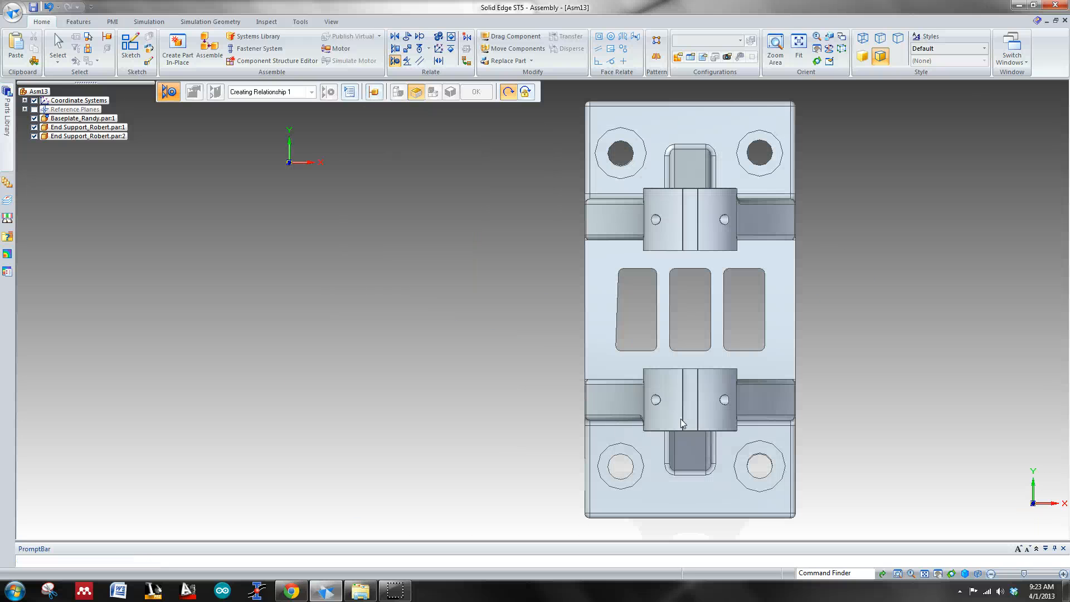
{"action": "scroll", "coordinate": [640, 167], "scroll_direction": "up", "scroll_amount": 5}
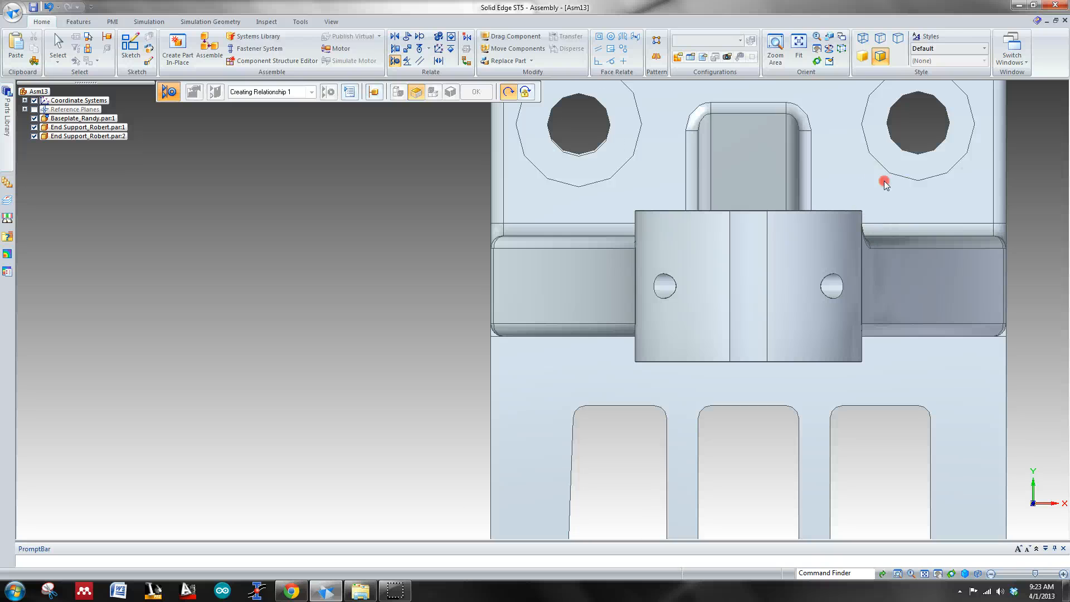
{"action": "middle_click_drag", "start_coordinate": [885, 184], "coordinate": [677, 305], "text": "shift"}
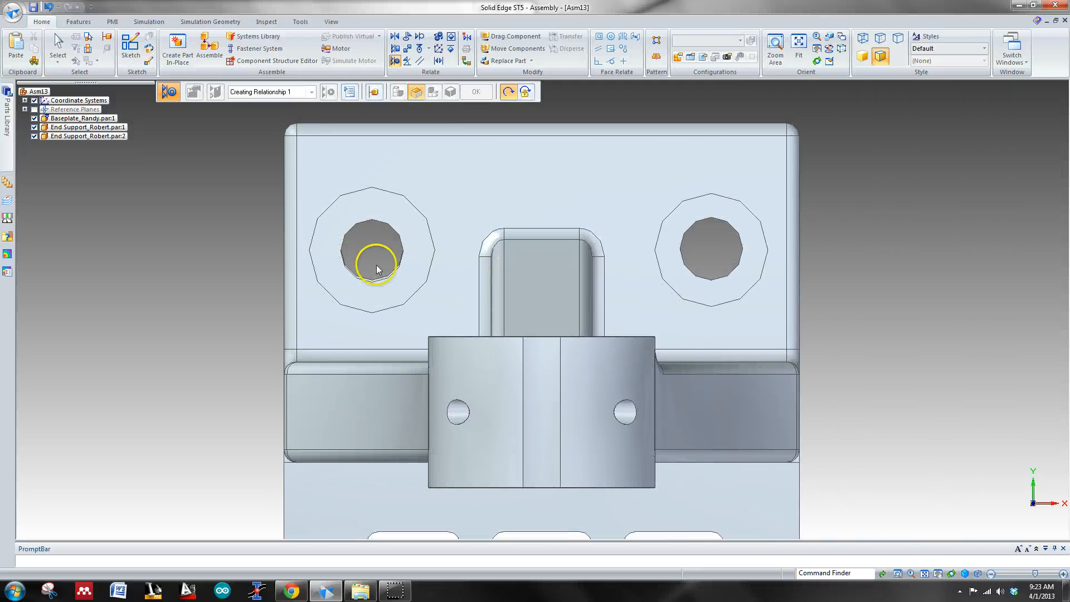
{"action": "scroll", "coordinate": [376, 267], "scroll_direction": "up", "scroll_amount": 5}
{"action": "scroll", "coordinate": [376, 270], "scroll_direction": "down", "scroll_amount": 8}
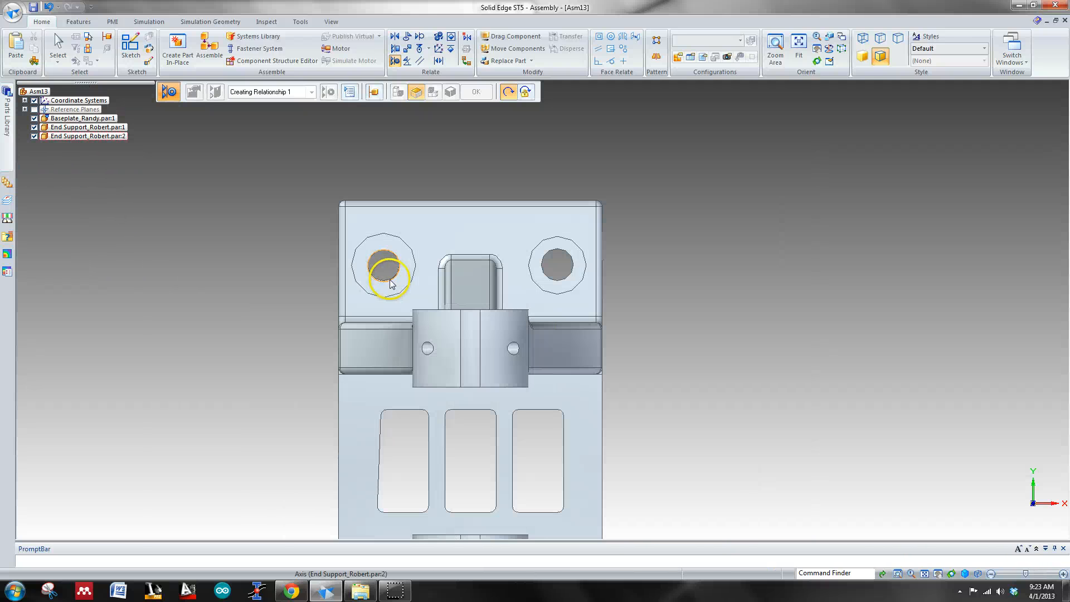
{"action": "middle_click_drag", "start_coordinate": [390, 282], "coordinate": [540, 201]}
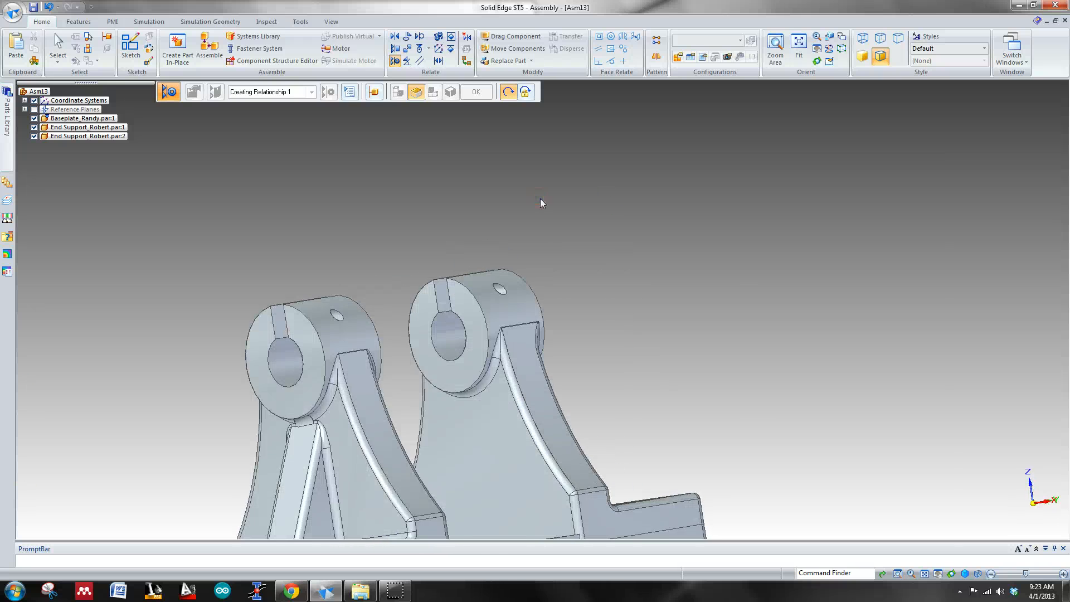
{"action": "key", "text": "ctrl+i"}
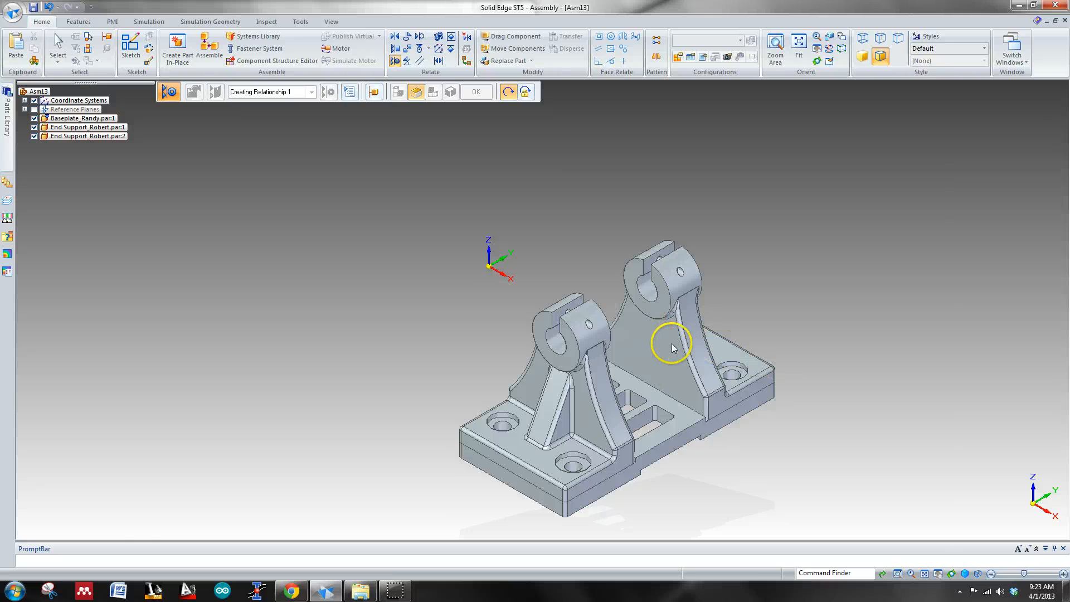
Step: Review the second end support's relationships with the baseplate, enlarging the relationship list to show all of them
{"action": "left_click", "coordinate": [682, 360]}
{"action": "left_click", "coordinate": [682, 360]}
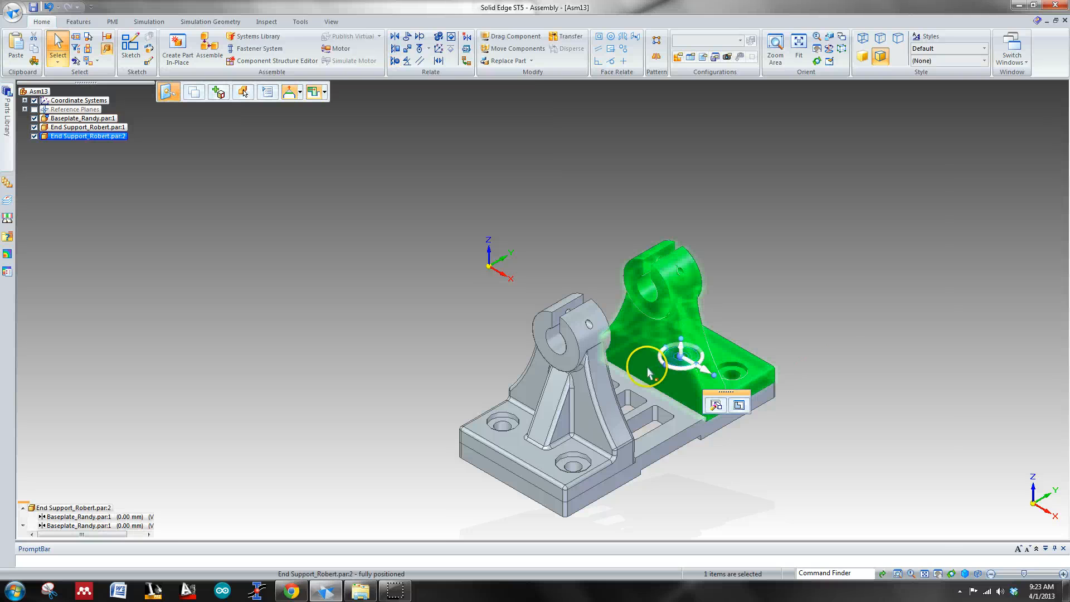
{"action": "left_click", "coordinate": [126, 526]}
{"action": "left_click", "coordinate": [126, 517]}
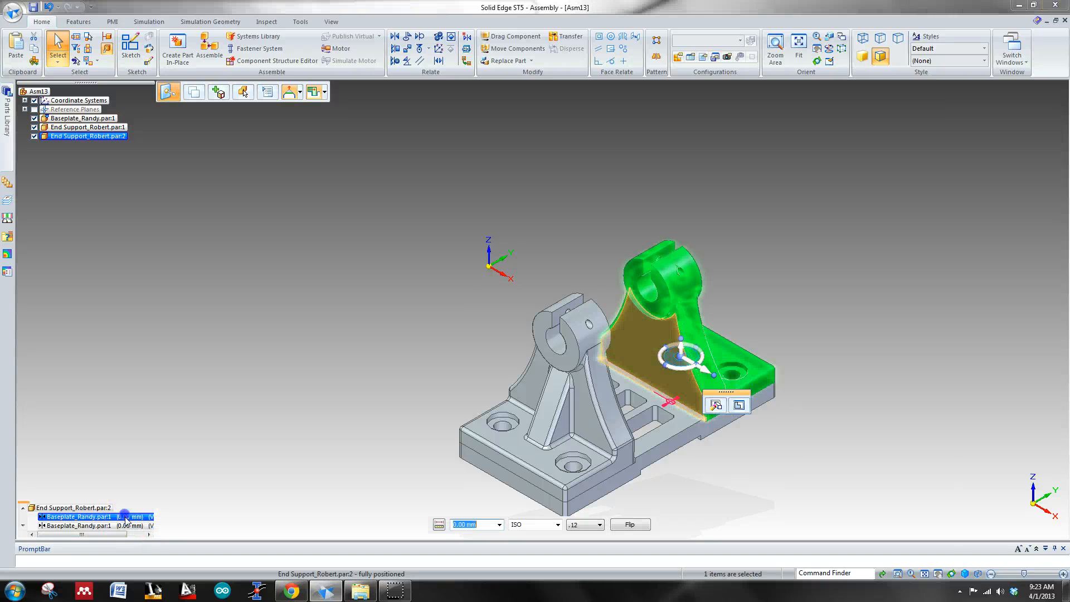
{"action": "key", "text": "Escape"}
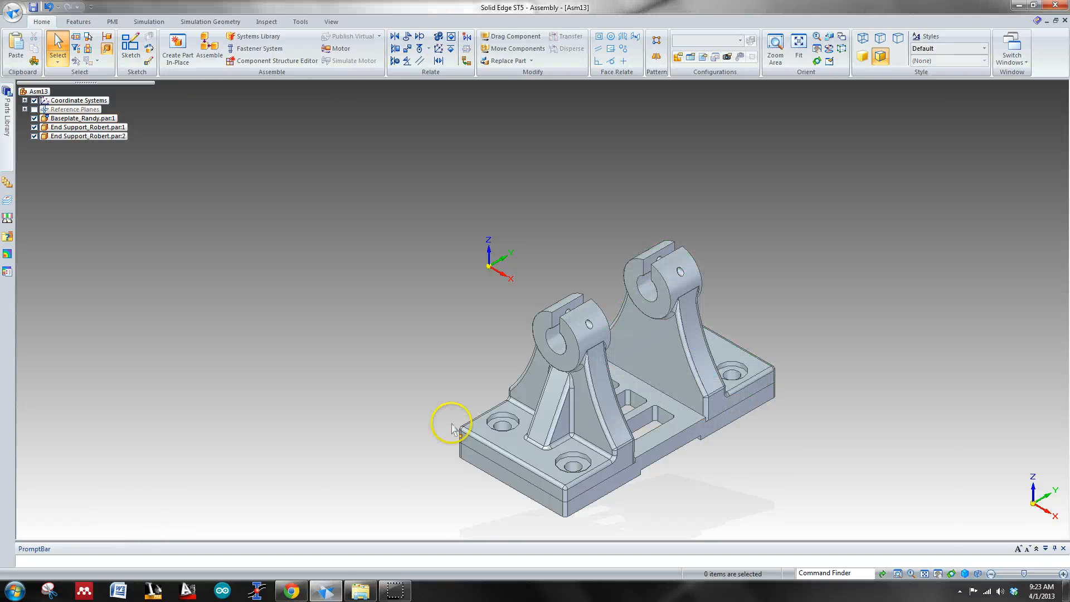
{"action": "left_click", "coordinate": [669, 346]}
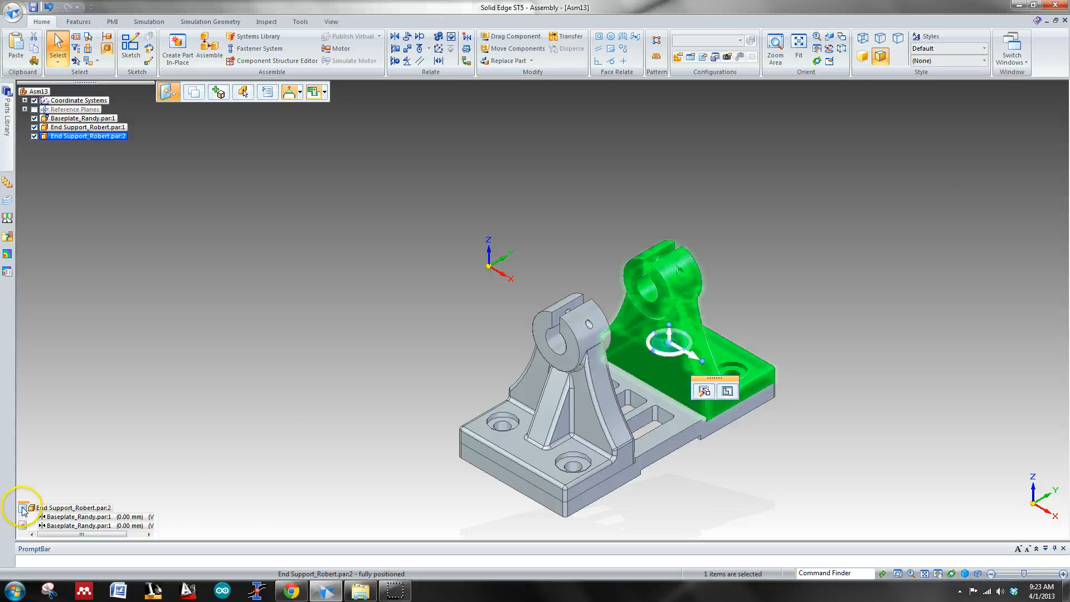
{"action": "left_click_drag", "start_coordinate": [24, 502], "coordinate": [44, 283]}
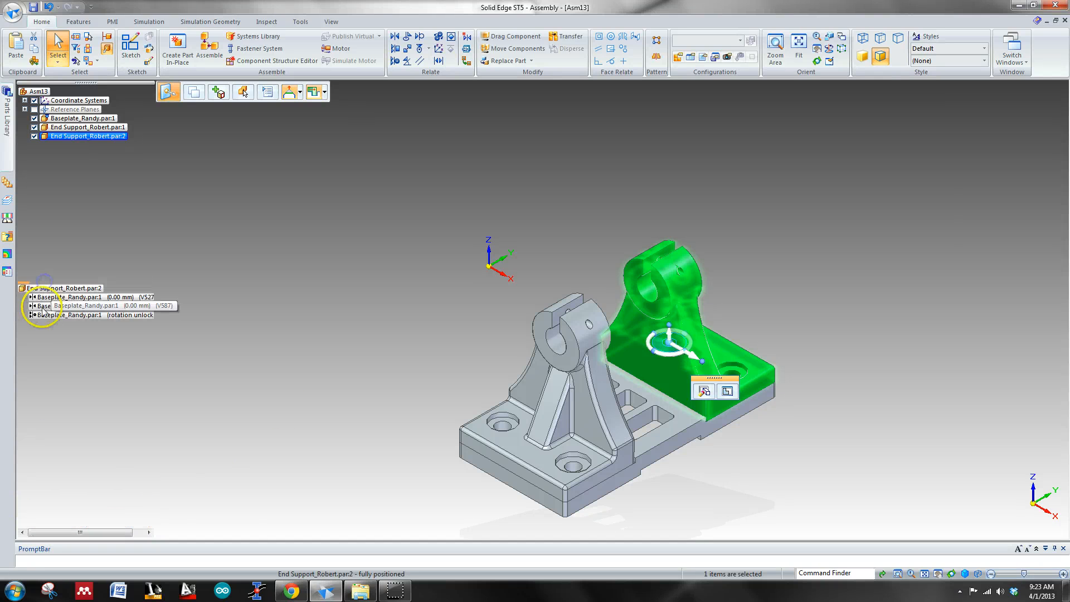
{"action": "left_click", "coordinate": [58, 298]}
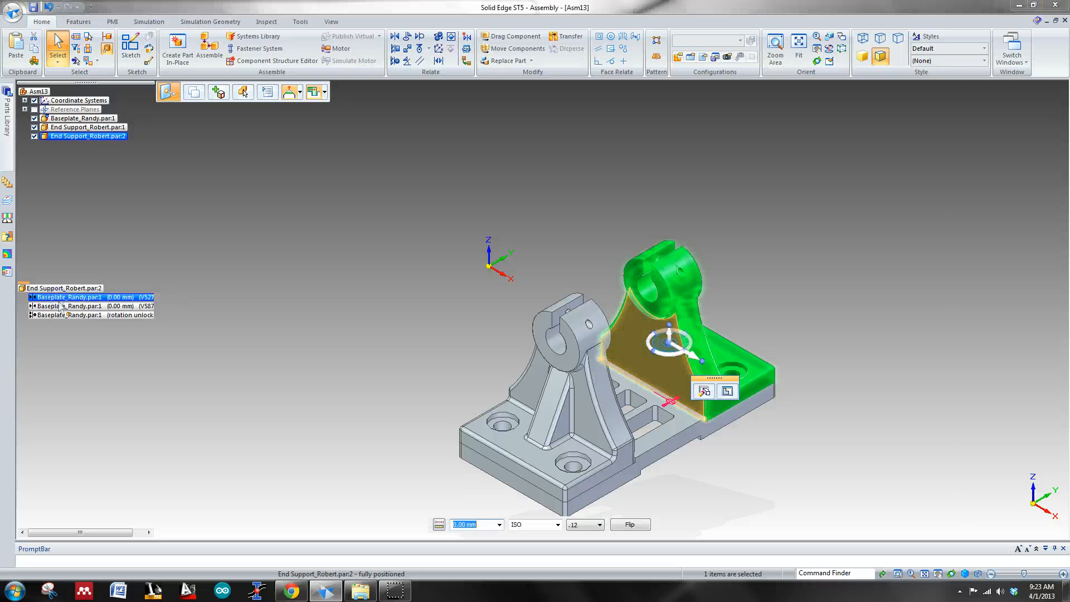
Step: Flip the relationship between the second end support's foot and the baseplate's rear pad, flip it back, and clear the selection
{"action": "left_click", "coordinate": [61, 306]}
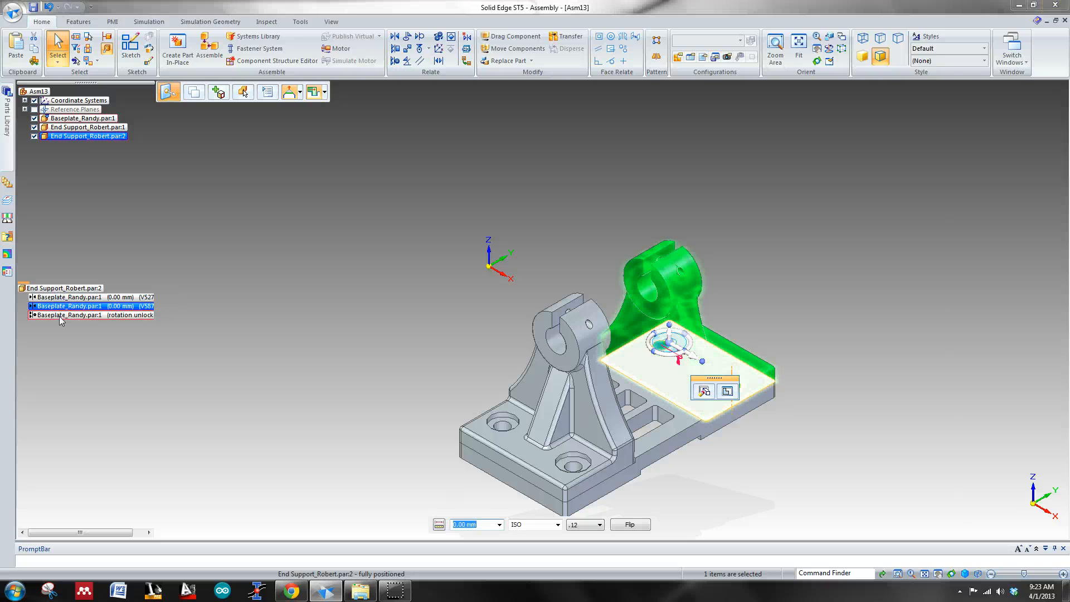
{"action": "left_click", "coordinate": [639, 525]}
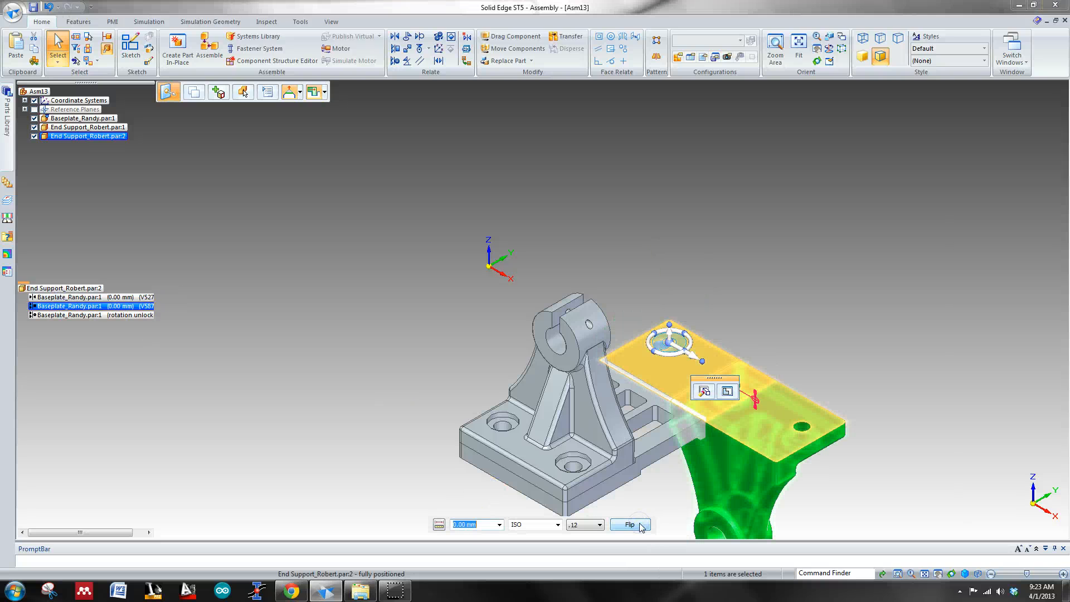
{"action": "left_click", "coordinate": [640, 526]}
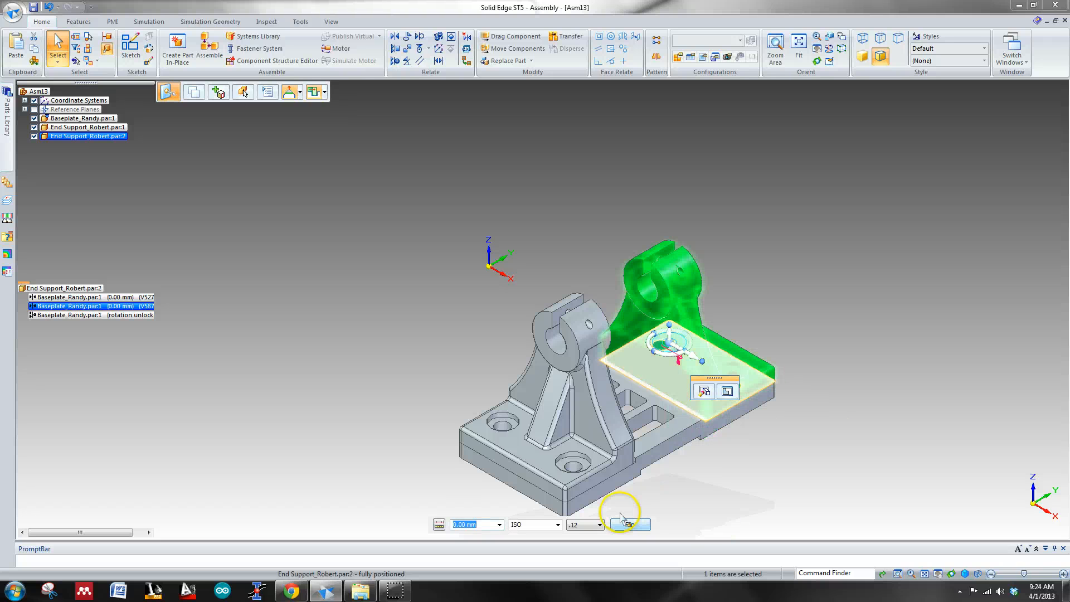
{"action": "right_click", "coordinate": [257, 296]}
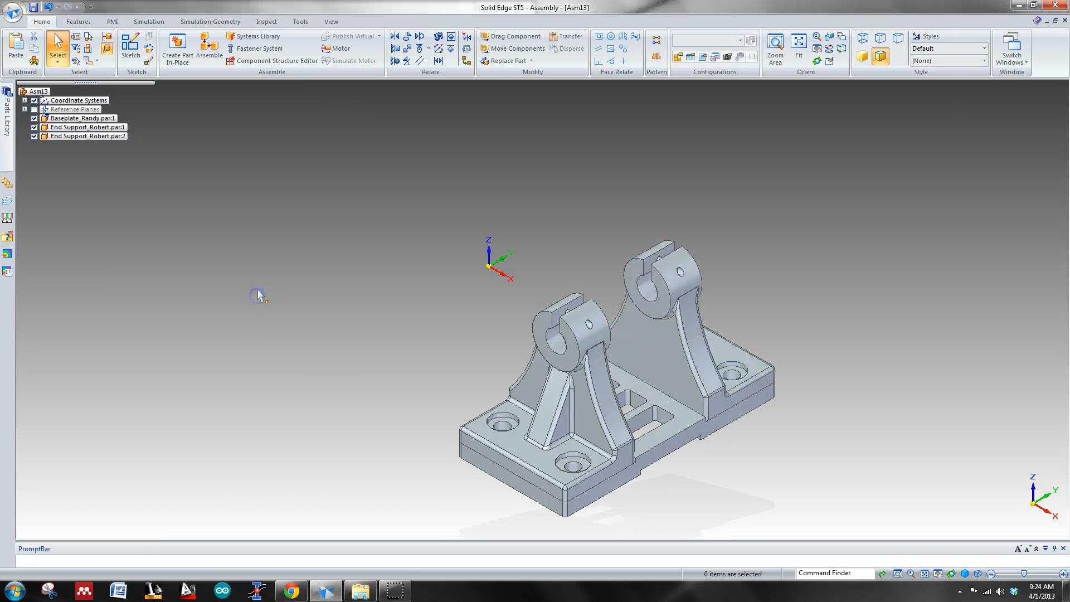
{"action": "left_click", "coordinate": [265, 272]}
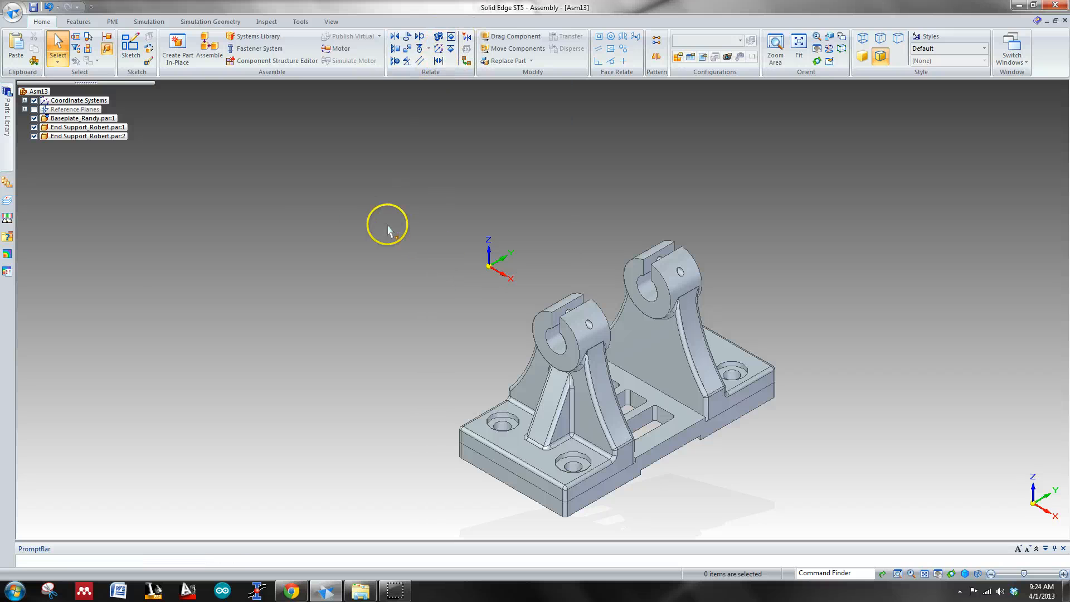
{"action": "left_click", "coordinate": [6, 131]}
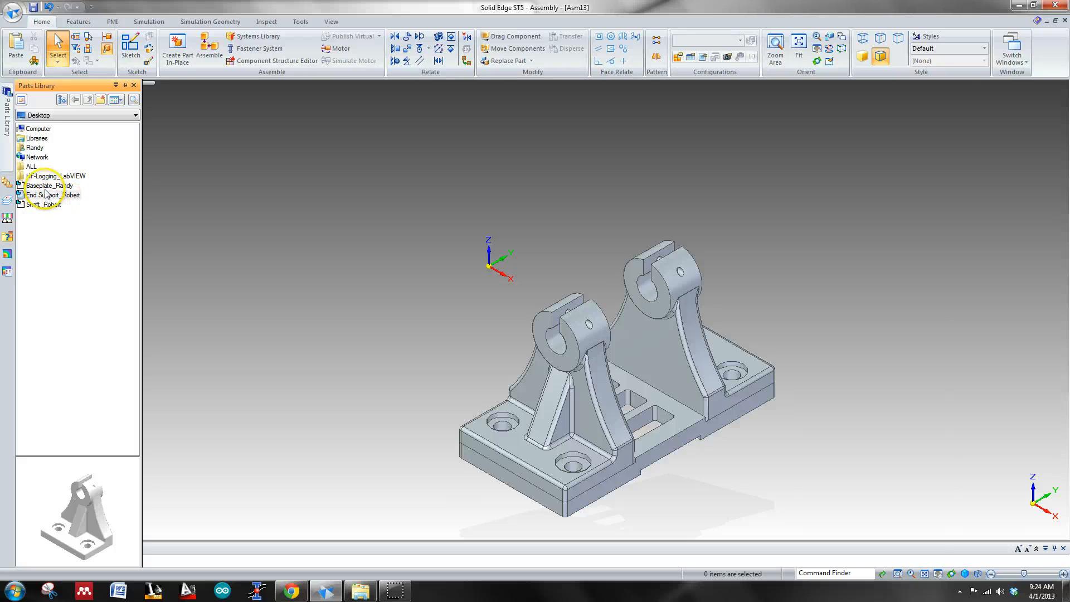
{"action": "left_click_drag", "start_coordinate": [53, 207], "coordinate": [194, 214]}
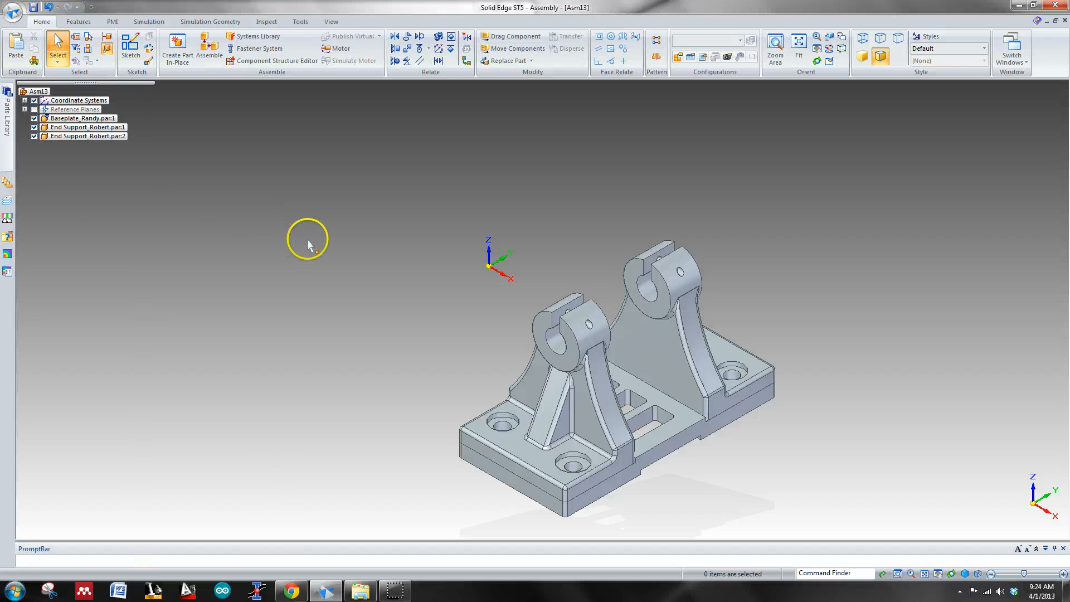
{"action": "middle_click_drag", "start_coordinate": [549, 186], "coordinate": [528, 185]}
{"action": "scroll", "coordinate": [528, 187], "scroll_direction": "up", "scroll_amount": 2}
{"action": "scroll", "coordinate": [561, 229], "scroll_direction": "down", "scroll_amount": 6}
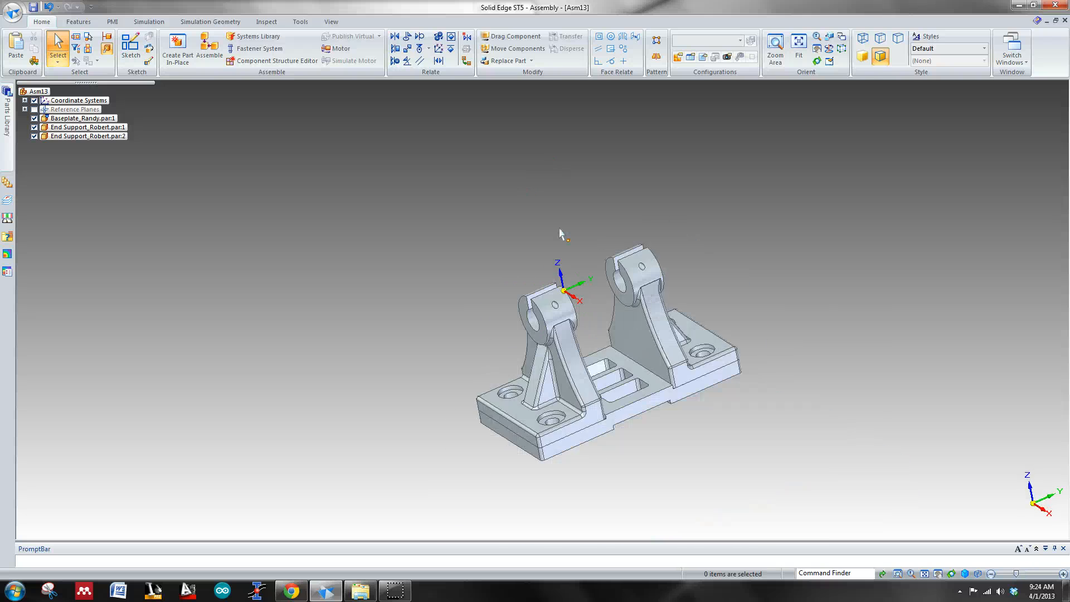
{"action": "middle_click_drag", "start_coordinate": [644, 251], "coordinate": [761, 306]}
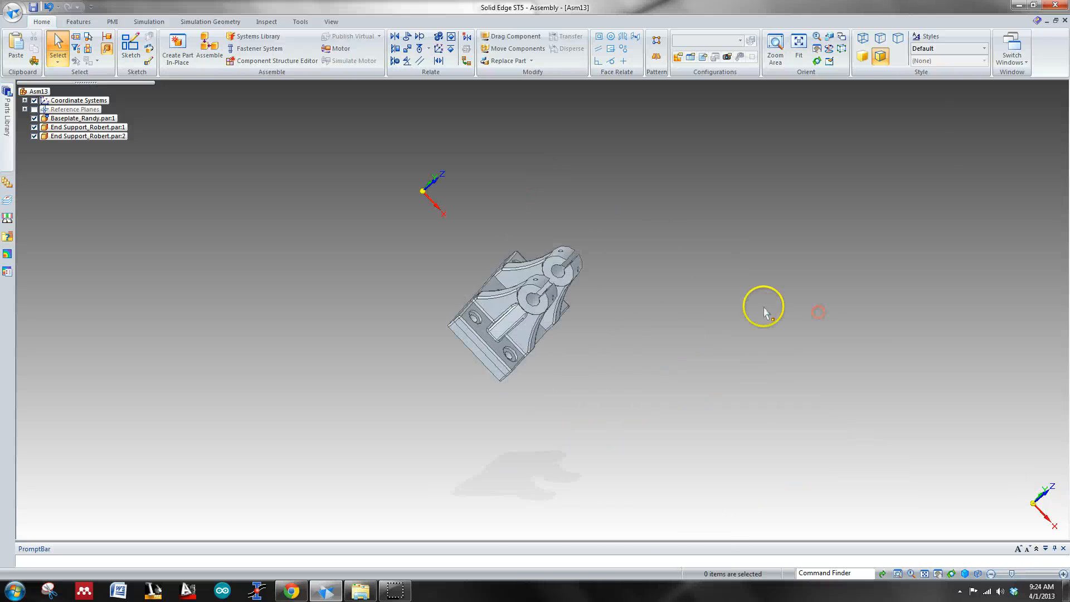
{"action": "scroll", "coordinate": [621, 293], "scroll_direction": "up", "scroll_amount": 5}
{"action": "middle_click_drag", "start_coordinate": [619, 293], "coordinate": [542, 258]}
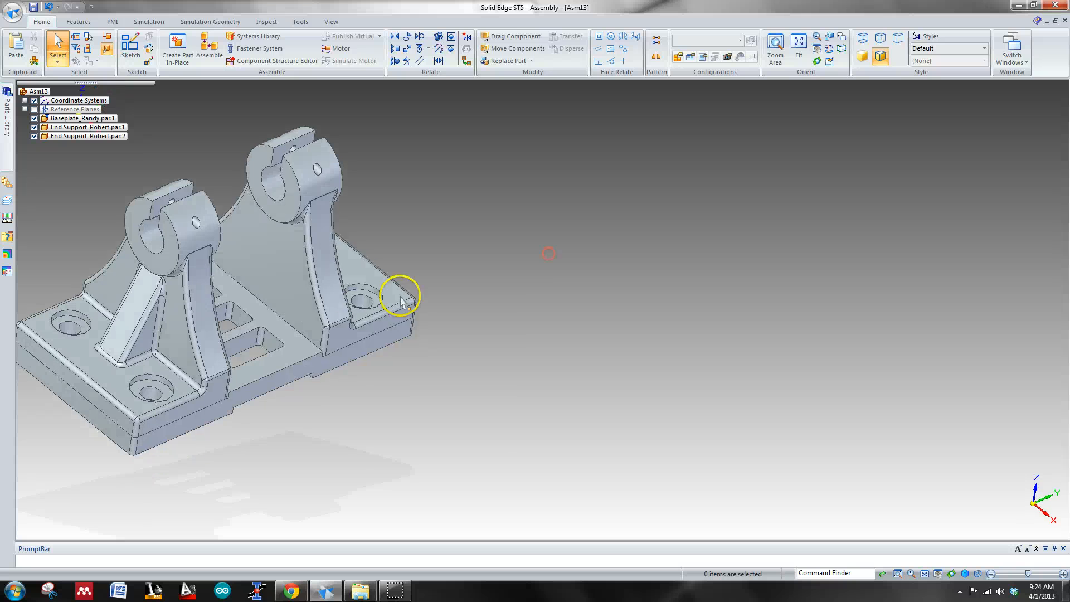
Step: Set the offset between the second end support's back face and the baseplate's step face to 2.00 mm and check its axial alignment relationship
{"action": "left_click", "coordinate": [304, 306]}
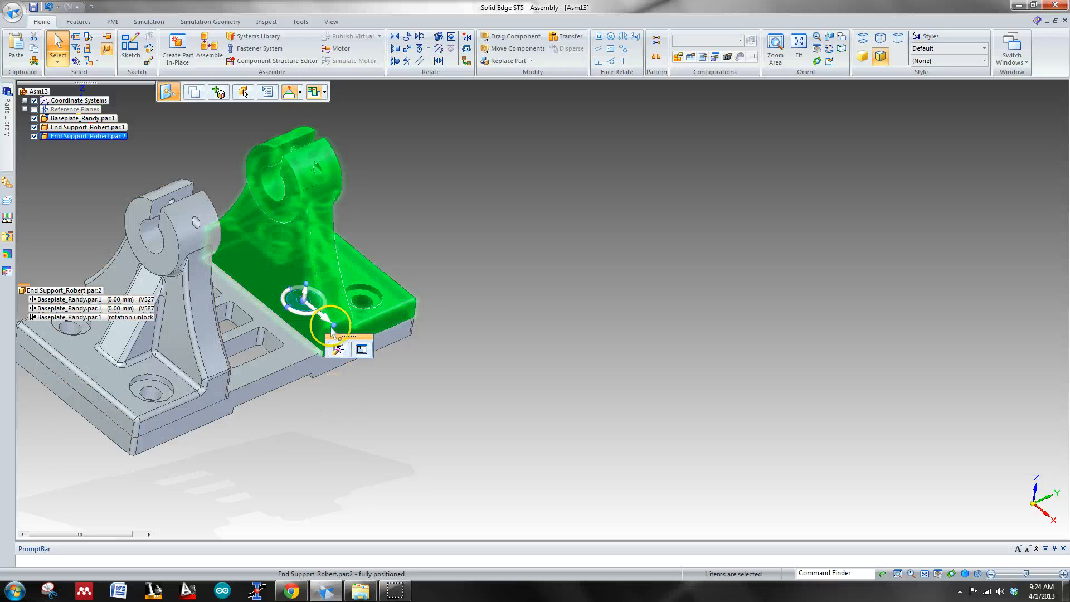
{"action": "key", "text": "Escape"}
{"action": "left_click", "coordinate": [280, 263]}
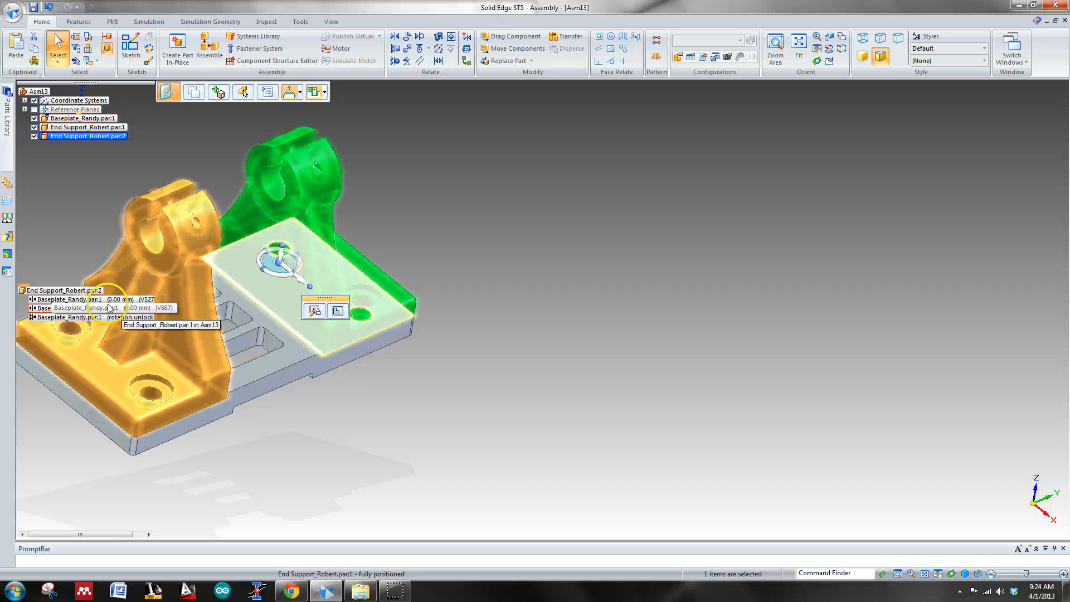
{"action": "left_click", "coordinate": [79, 301]}
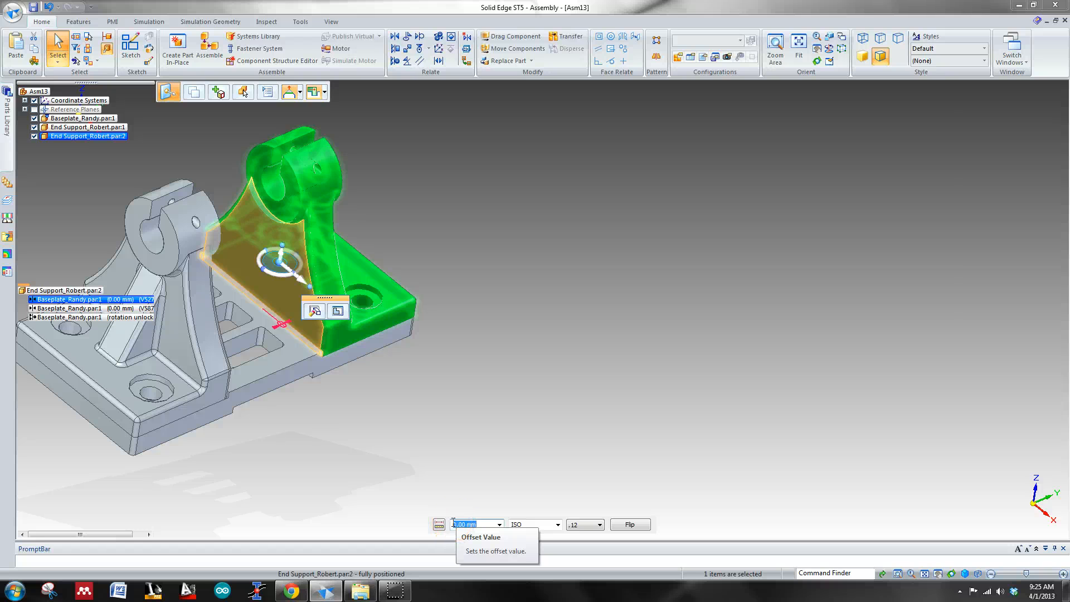
{"action": "type", "text": "2"}
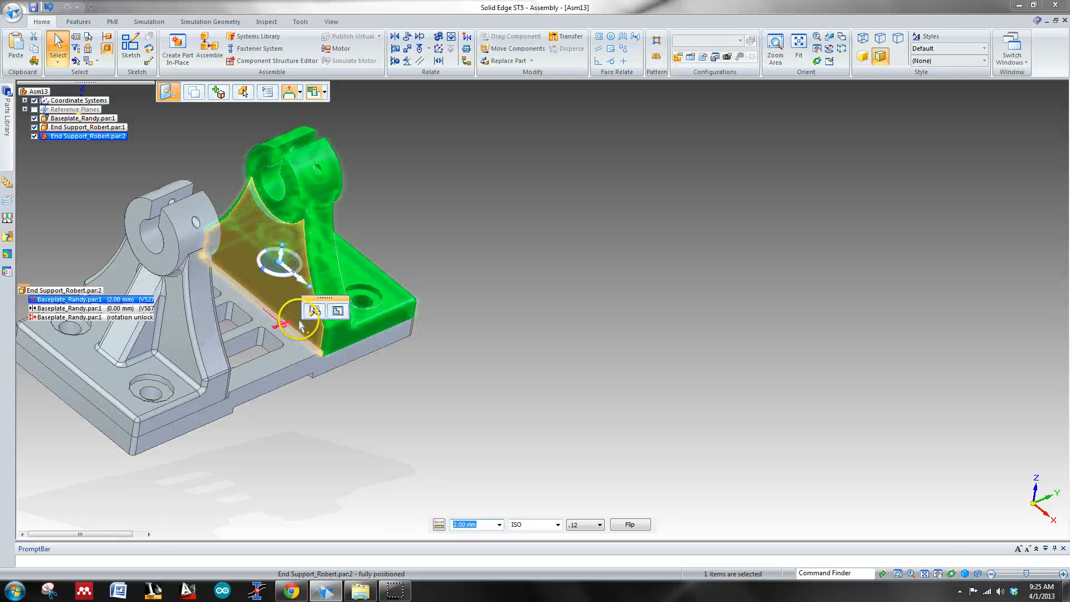
{"action": "left_click", "coordinate": [122, 317]}
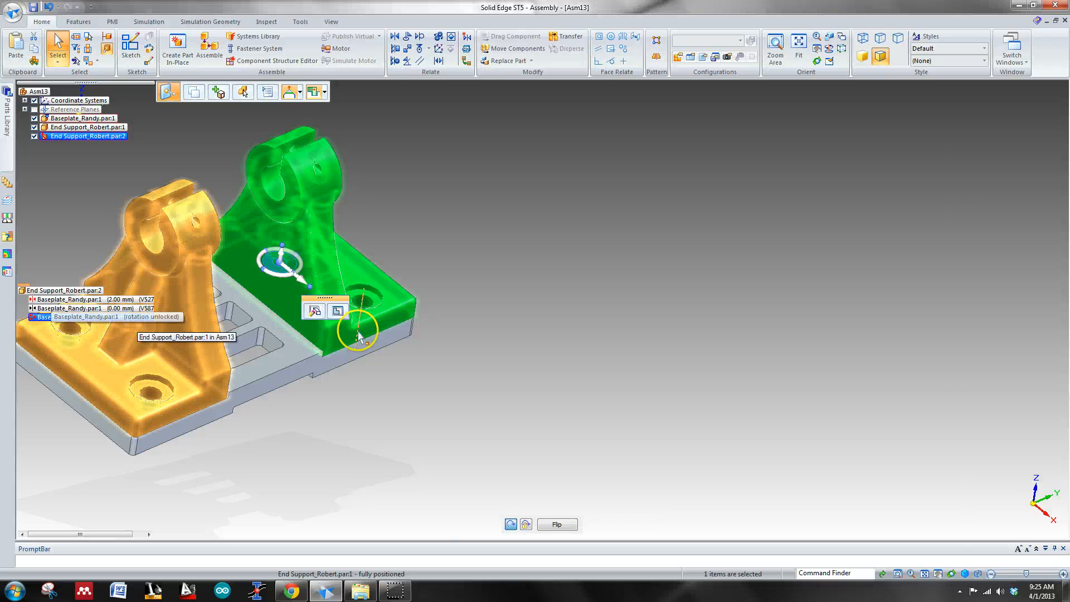
{"action": "mouse_move", "coordinate": [438, 324]}
{"action": "middle_mouse_down"}
{"action": "mouse_move", "coordinate": [492, 303]}
{"action": "mouse_move", "coordinate": [438, 324]}
{"action": "mouse_move", "coordinate": [426, 342]}
{"action": "middle_mouse_up"}
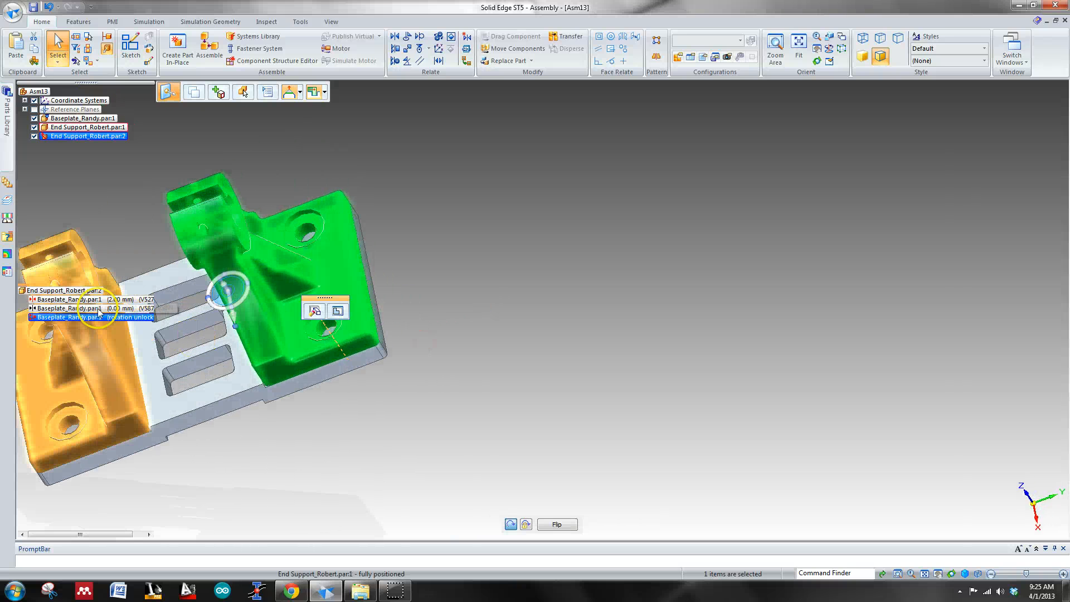
Step: Delete the second end support's 2.00 mm face relationship and its axial alignment with the baseplate
{"action": "left_click", "coordinate": [42, 300]}
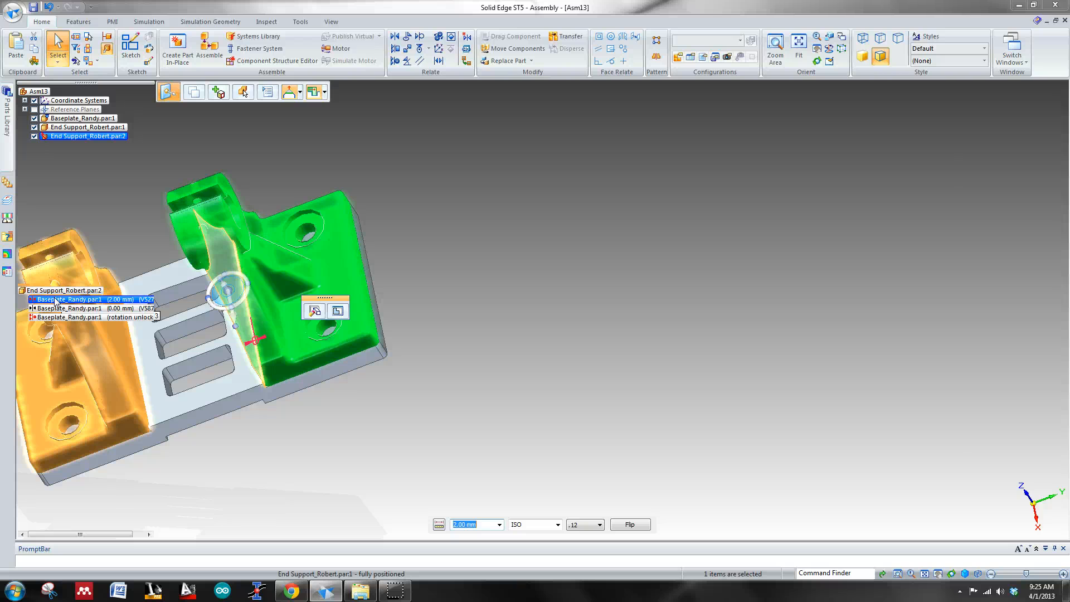
{"action": "right_click", "coordinate": [56, 301]}
{"action": "left_click", "coordinate": [102, 304]}
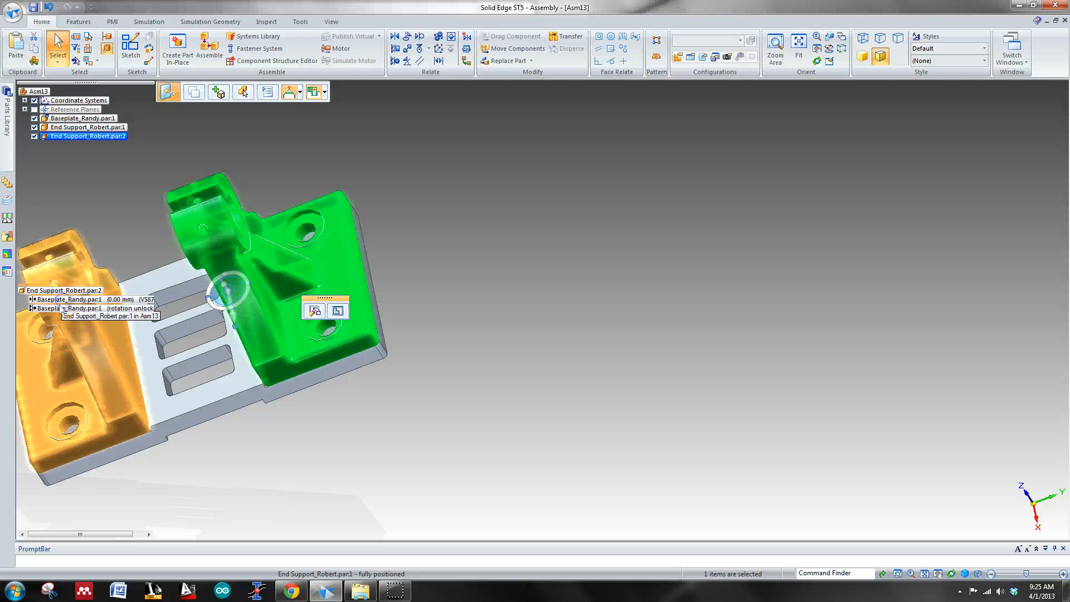
{"action": "left_click", "coordinate": [59, 308]}
{"action": "right_click", "coordinate": [59, 308]}
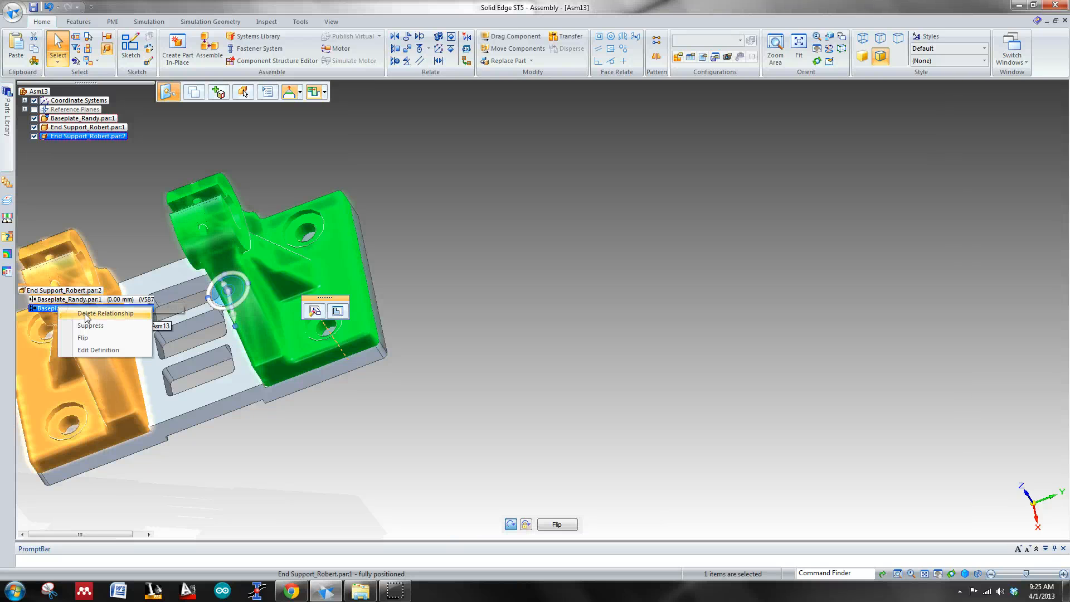
{"action": "left_click", "coordinate": [101, 314]}
{"action": "middle_click", "coordinate": [402, 395]}
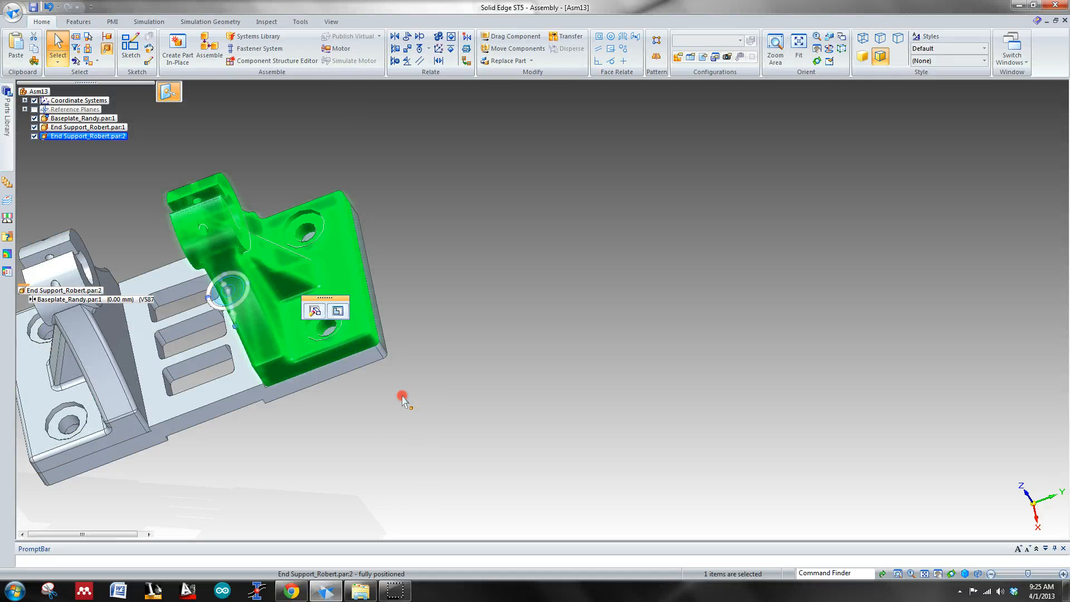
Step: Clear the selection and inspect how the second end support sits on the baseplate from several sides
{"action": "middle_click_drag", "start_coordinate": [277, 410], "coordinate": [330, 385]}
{"action": "key", "text": "Escape"}
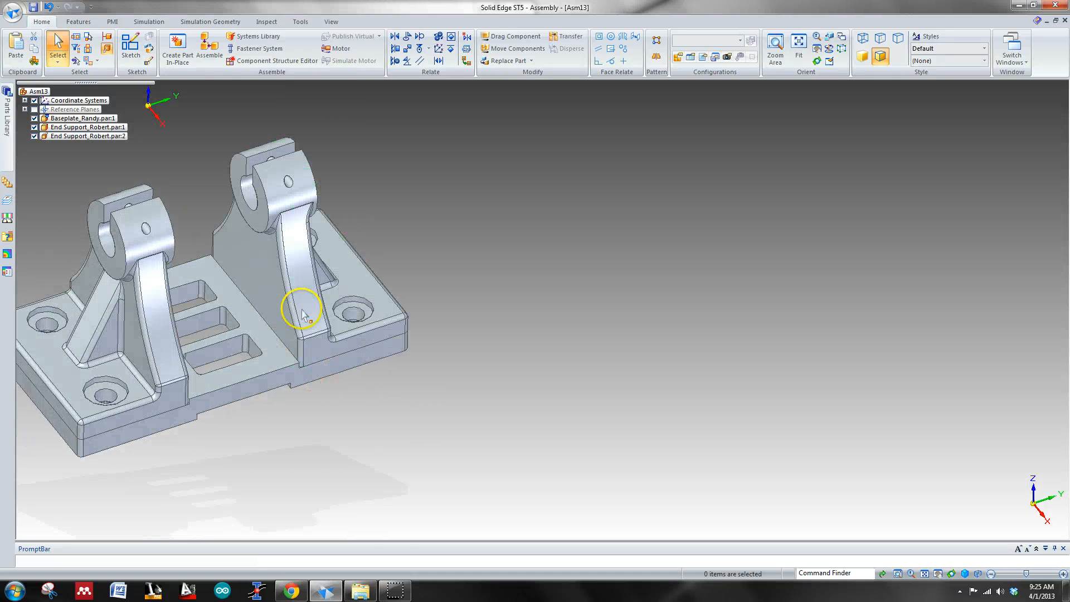
{"action": "middle_click_drag", "start_coordinate": [471, 258], "coordinate": [414, 321]}
{"action": "middle_click_drag", "start_coordinate": [396, 278], "coordinate": [334, 198]}
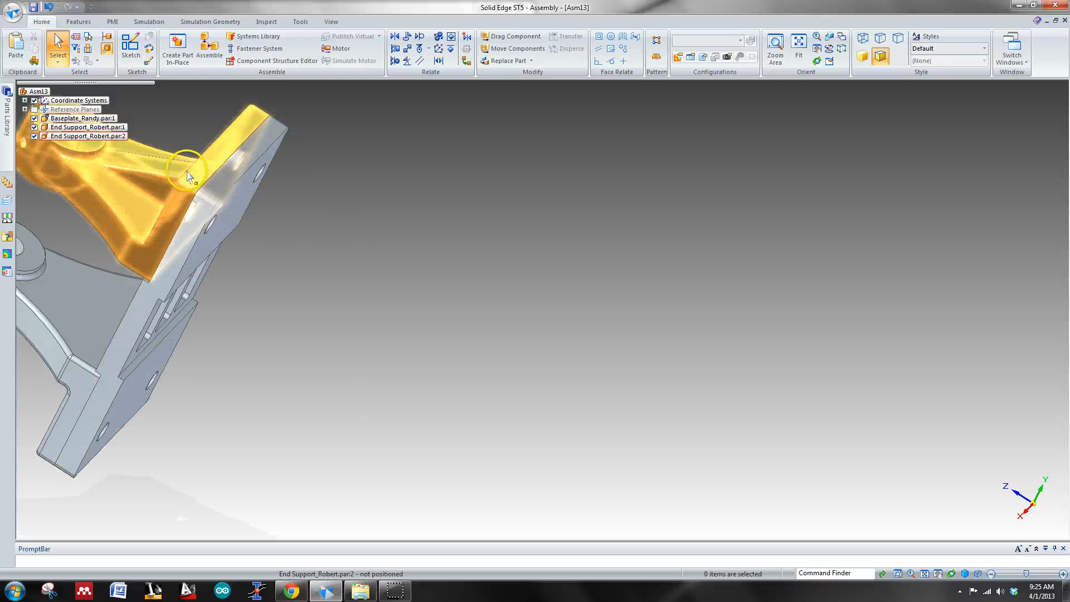
{"action": "middle_click_drag", "start_coordinate": [360, 221], "coordinate": [401, 244]}
{"action": "middle_click_drag", "start_coordinate": [281, 192], "coordinate": [479, 296]}
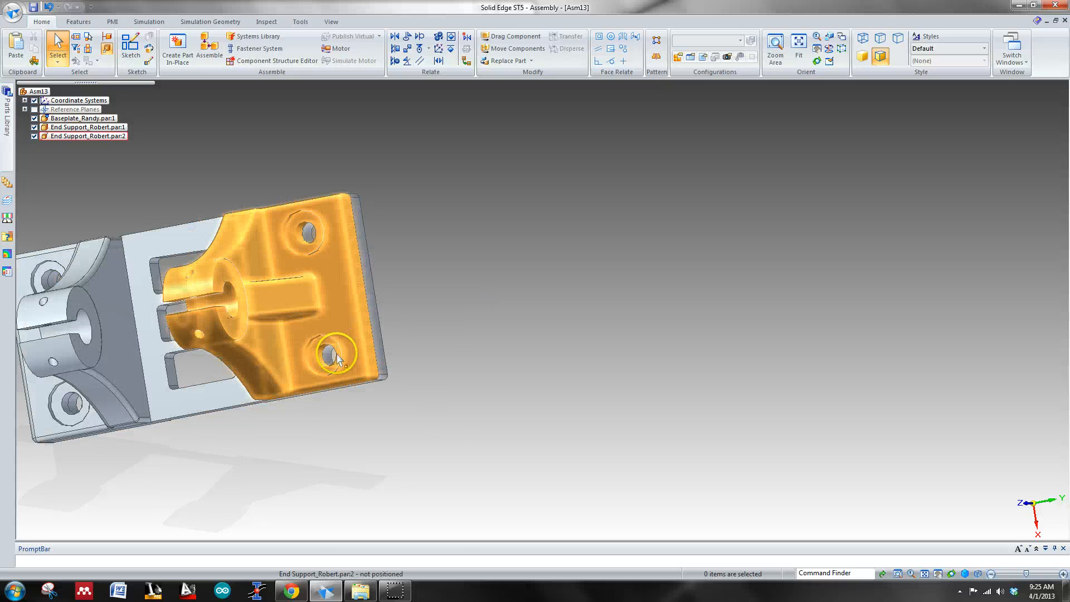
{"action": "middle_click_drag", "start_coordinate": [323, 359], "coordinate": [452, 386]}
{"action": "middle_click_drag", "start_coordinate": [342, 359], "coordinate": [476, 311]}
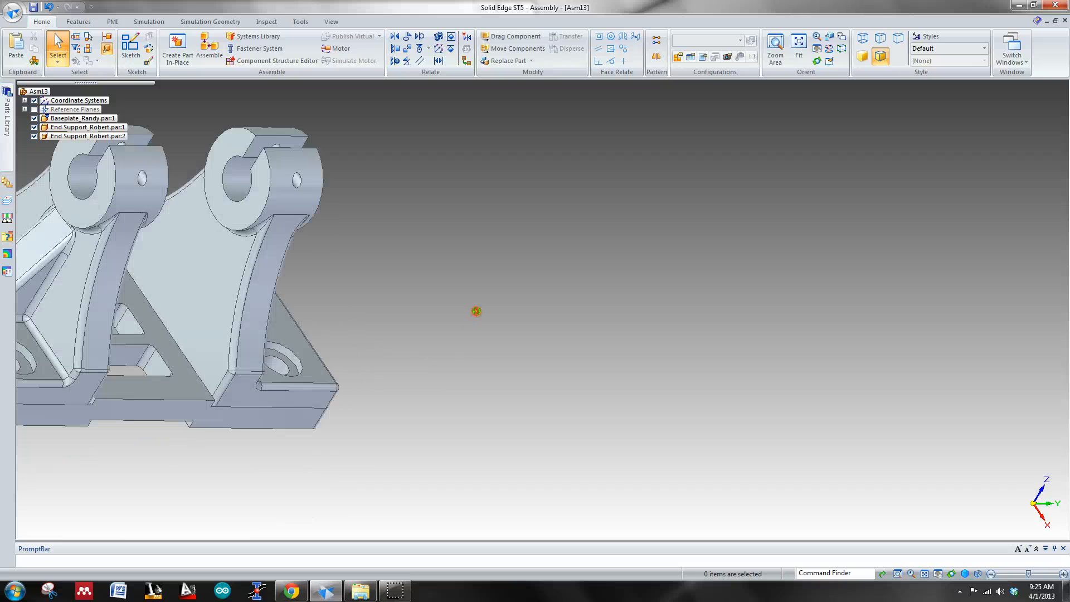
Step: Try to mate the second end support's vertical back face with the top face of the baseplate's slotted middle section
{"action": "left_click", "coordinate": [395, 49]}
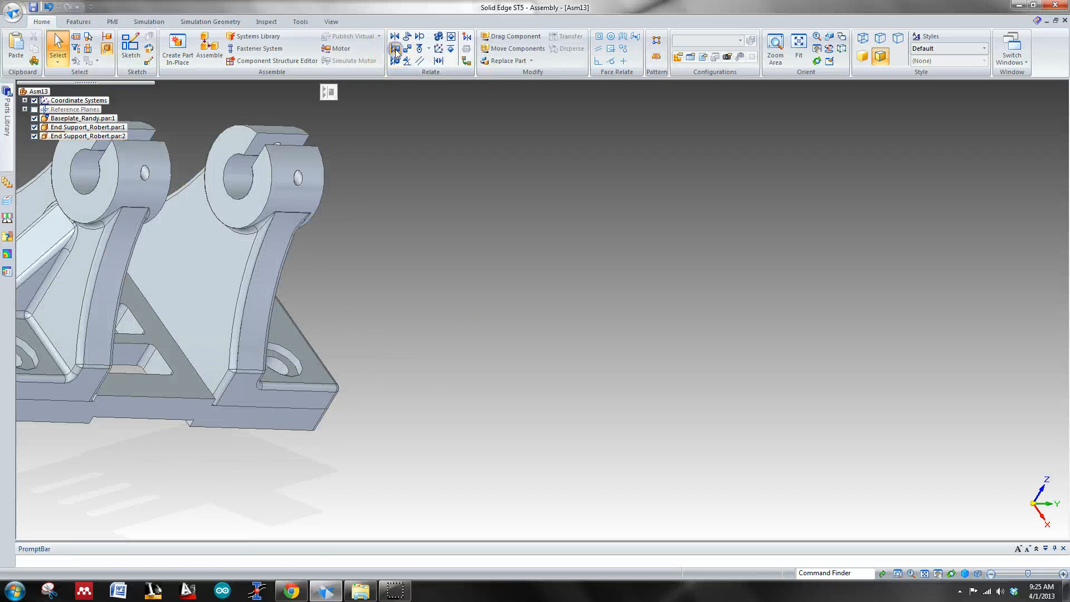
{"action": "left_click", "coordinate": [233, 265]}
{"action": "middle_click_drag", "start_coordinate": [433, 389], "coordinate": [359, 383]}
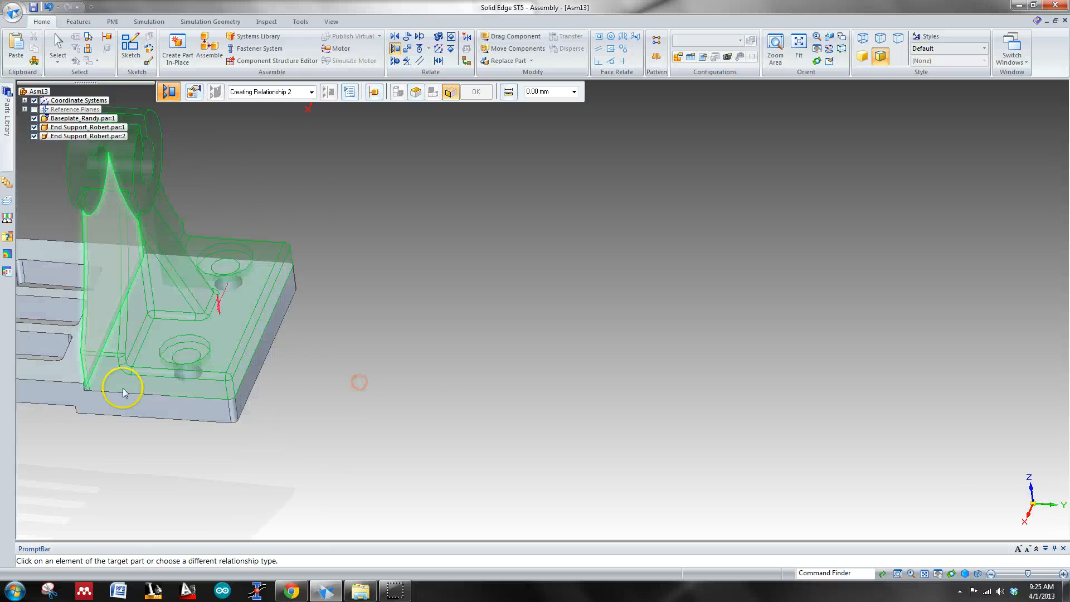
{"action": "left_click", "coordinate": [85, 386]}
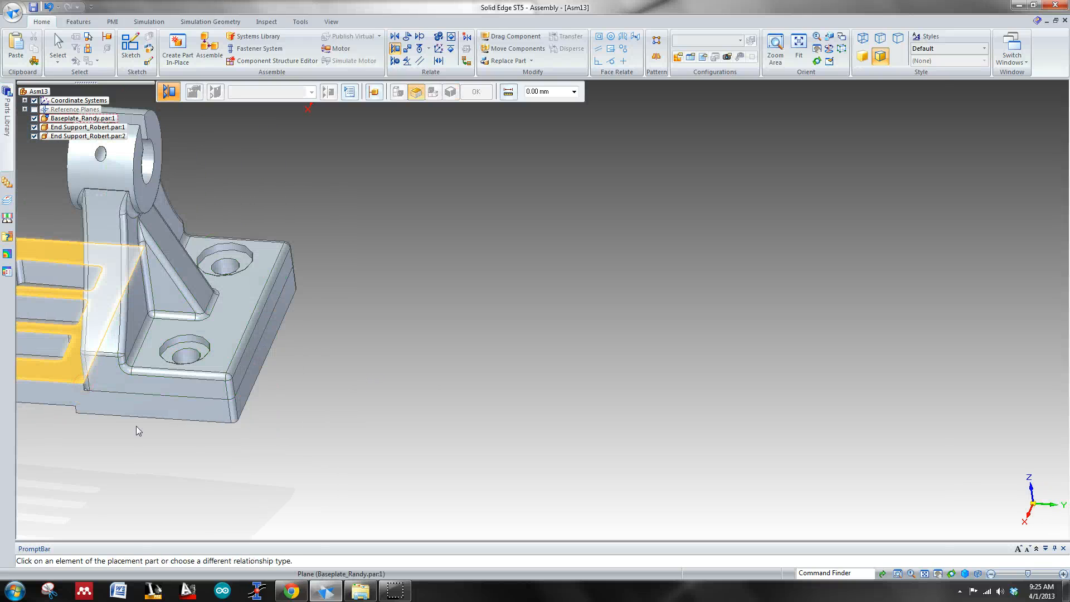
{"action": "right_click", "coordinate": [376, 360]}
{"action": "right_click", "coordinate": [465, 361]}
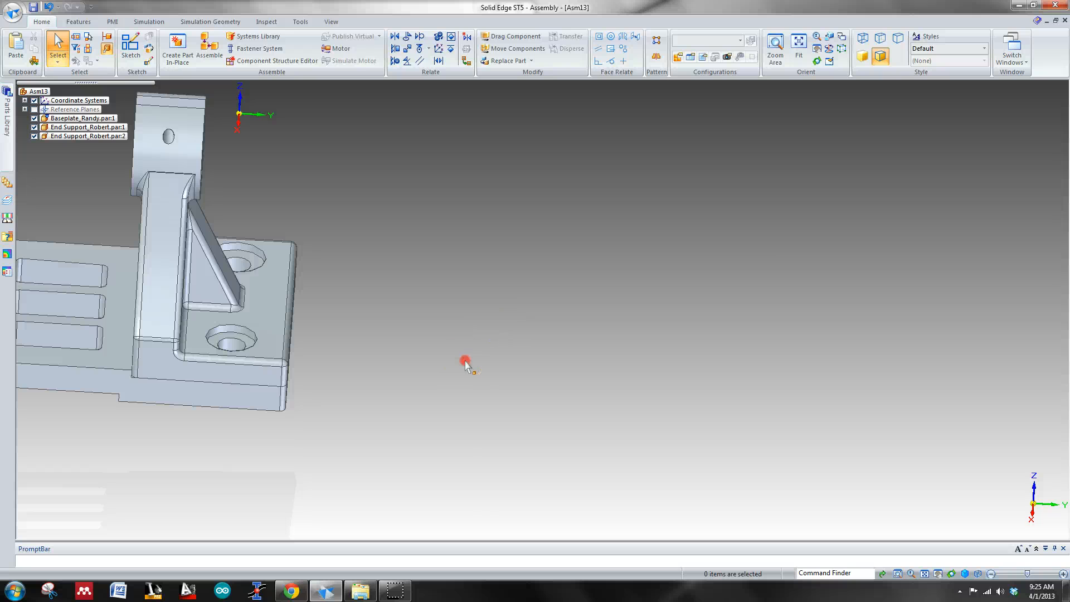
Step: Mate the second end support's vertical back face with the baseplate's rear step face
{"action": "middle_click_drag", "start_coordinate": [447, 338], "coordinate": [800, 382], "text": "shift"}
{"action": "scroll", "coordinate": [652, 461], "scroll_direction": "up", "scroll_amount": 4}
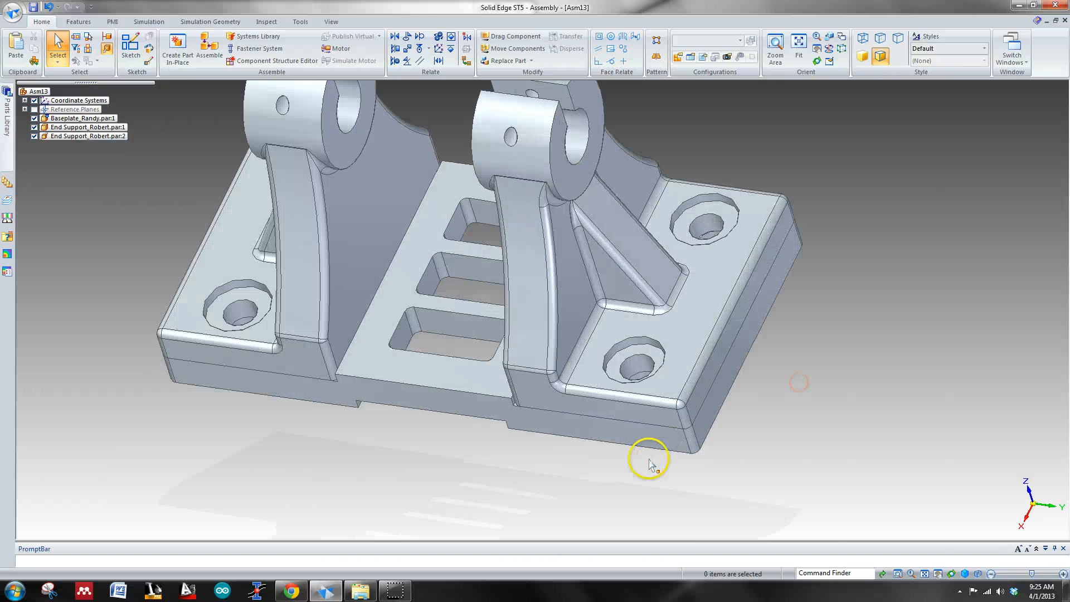
{"action": "left_click", "coordinate": [395, 48]}
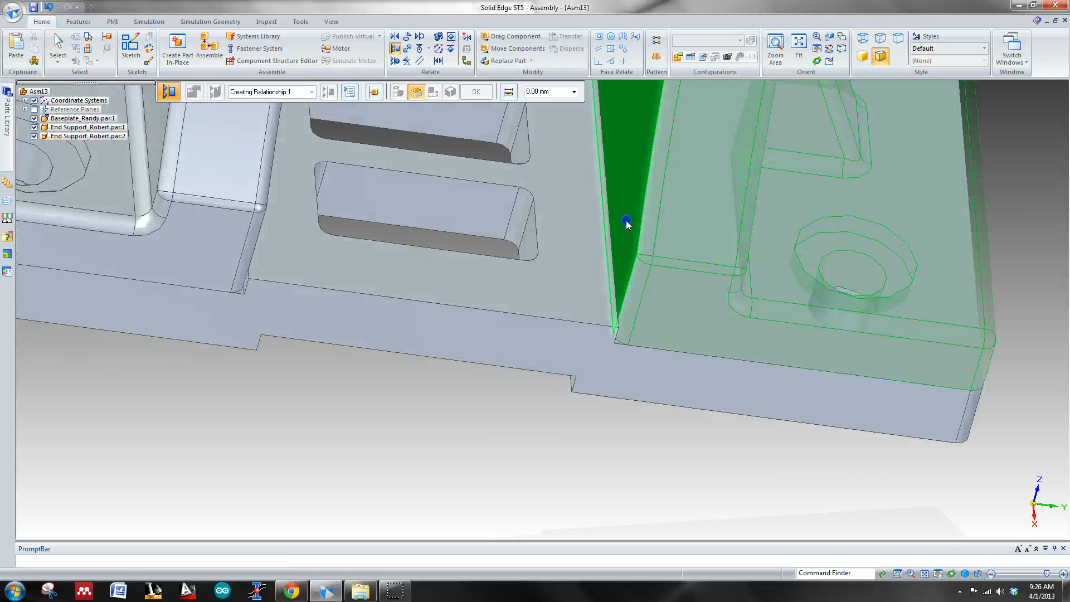
{"action": "left_click", "coordinate": [626, 227]}
{"action": "middle_click_drag", "start_coordinate": [657, 455], "coordinate": [597, 445]}
{"action": "left_click", "coordinate": [321, 287]}
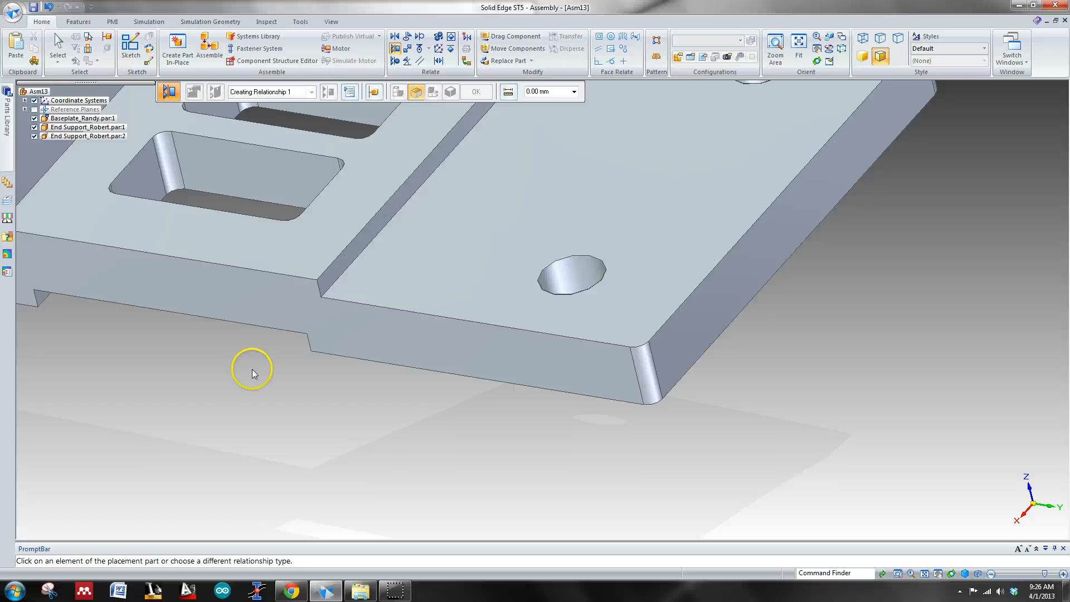
{"action": "scroll", "coordinate": [251, 368], "scroll_direction": "down", "scroll_amount": 5}
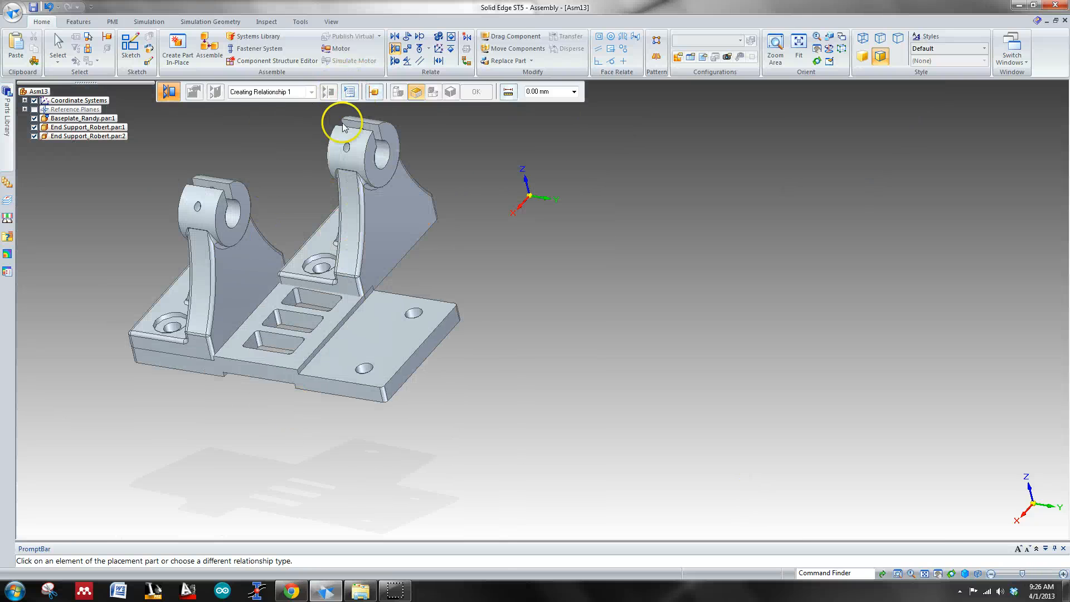
{"action": "left_click", "coordinate": [345, 209]}
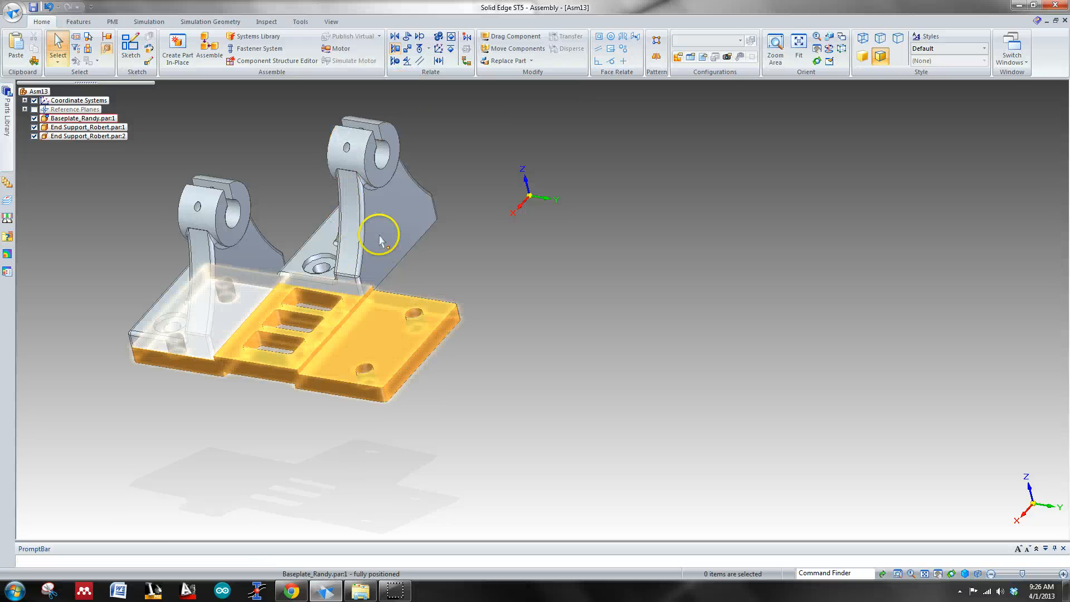
Step: Flip the second end support's relationship with the baseplate's step face
{"action": "left_click", "coordinate": [375, 231]}
{"action": "left_click", "coordinate": [117, 308]}
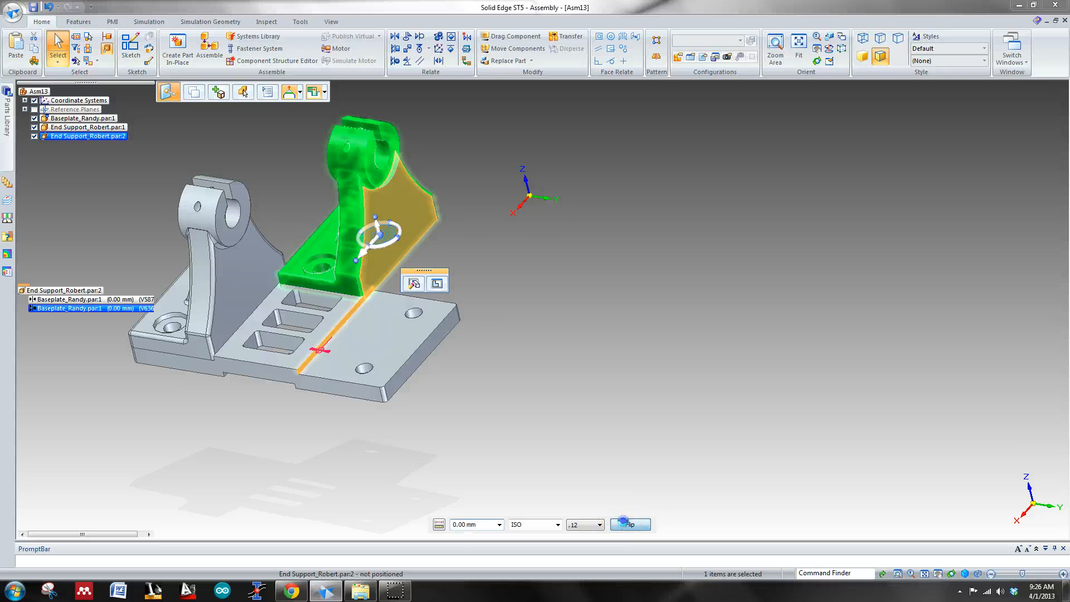
{"action": "left_click", "coordinate": [628, 524]}
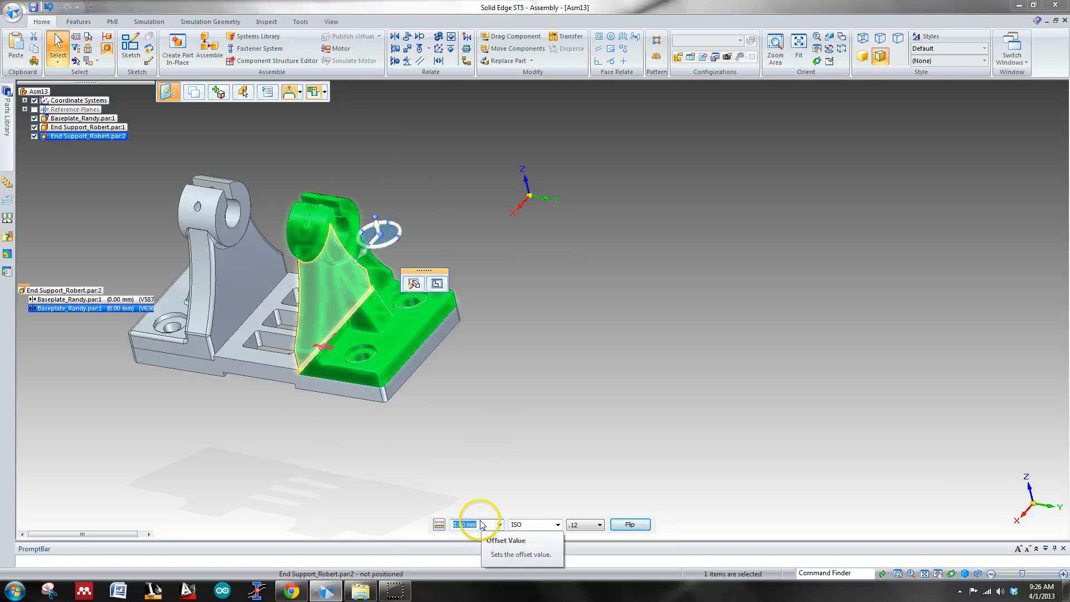
Step: Try offsets of 2.00, 5.00 and 10 mm on the second end support's step-face relationship, return it to 0.00 mm and clear the selection
{"action": "type", "text": "2"}
{"action": "key", "text": "Return"}
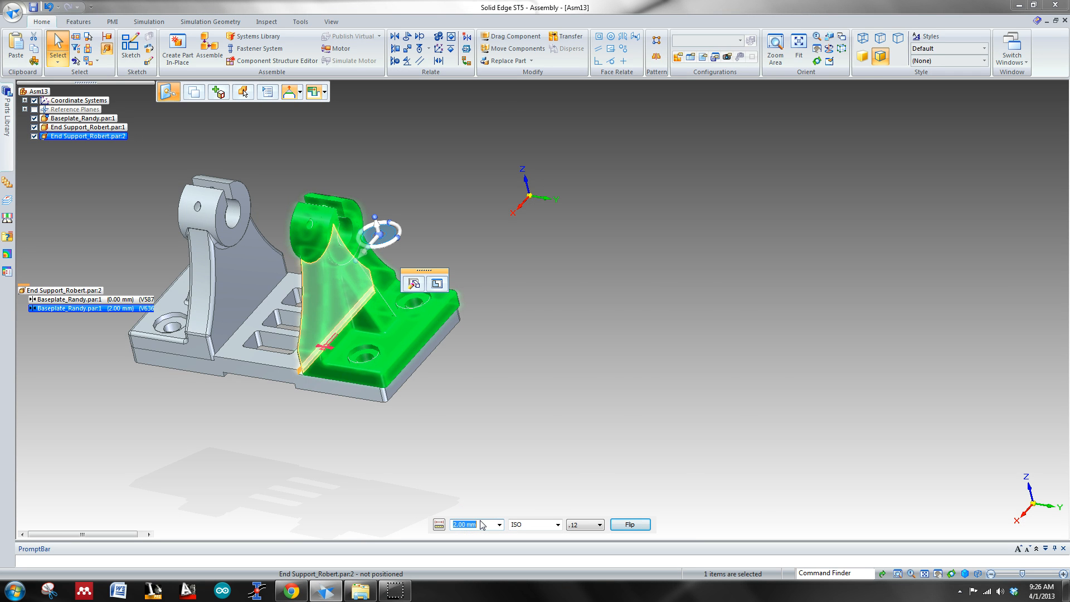
{"action": "key", "text": "ctrl+i"}
{"action": "key", "text": "ctrl+l"}
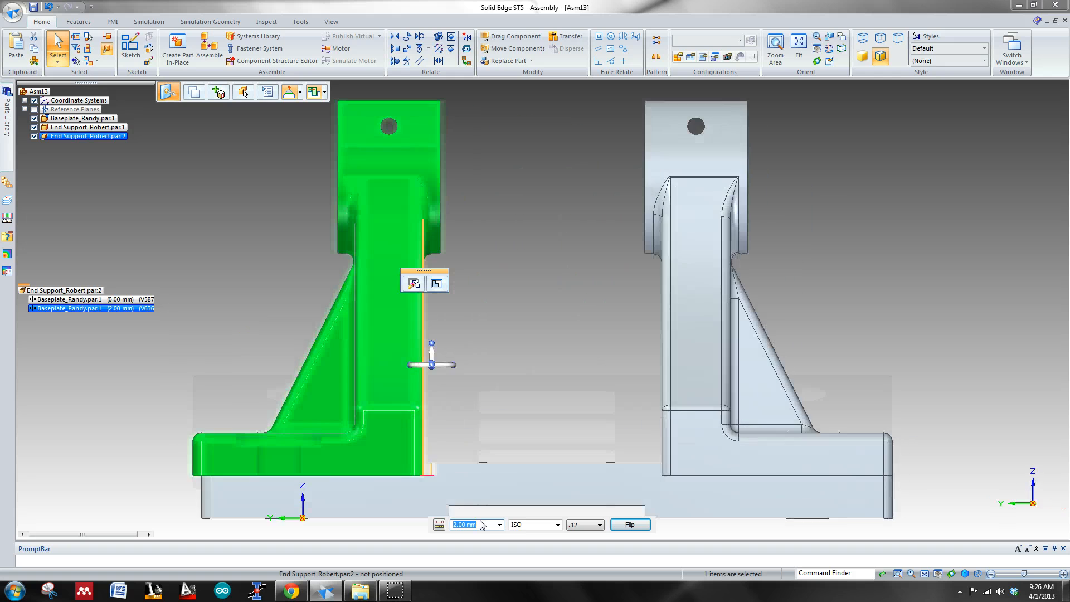
{"action": "key", "text": "ctrl+r"}
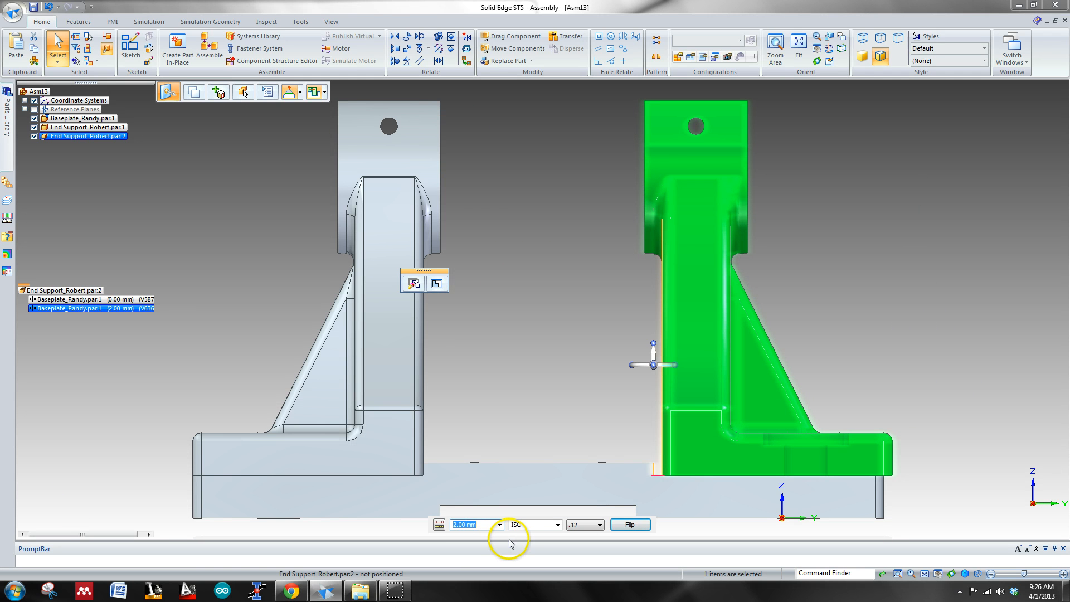
{"action": "key", "text": "Return"}
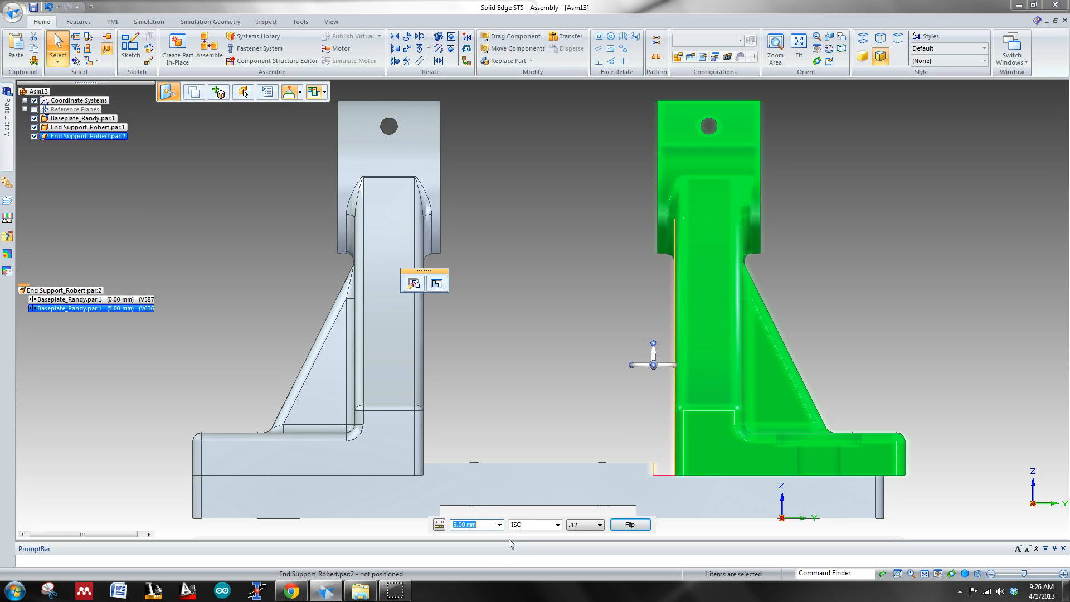
{"action": "type", "text": "10"}
{"action": "key", "text": "Return"}
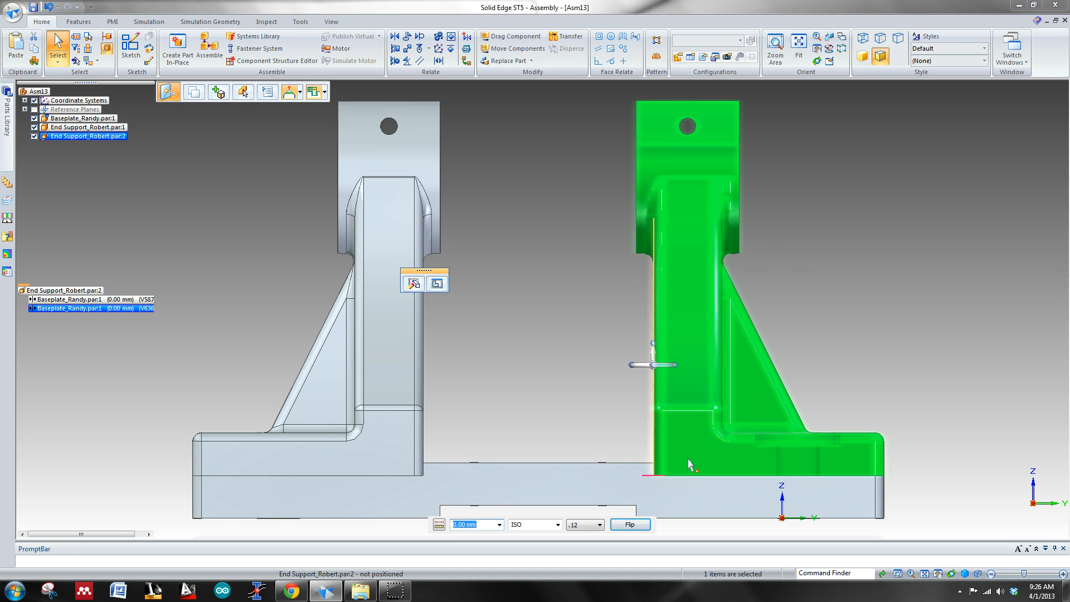
{"action": "right_click", "coordinate": [895, 350]}
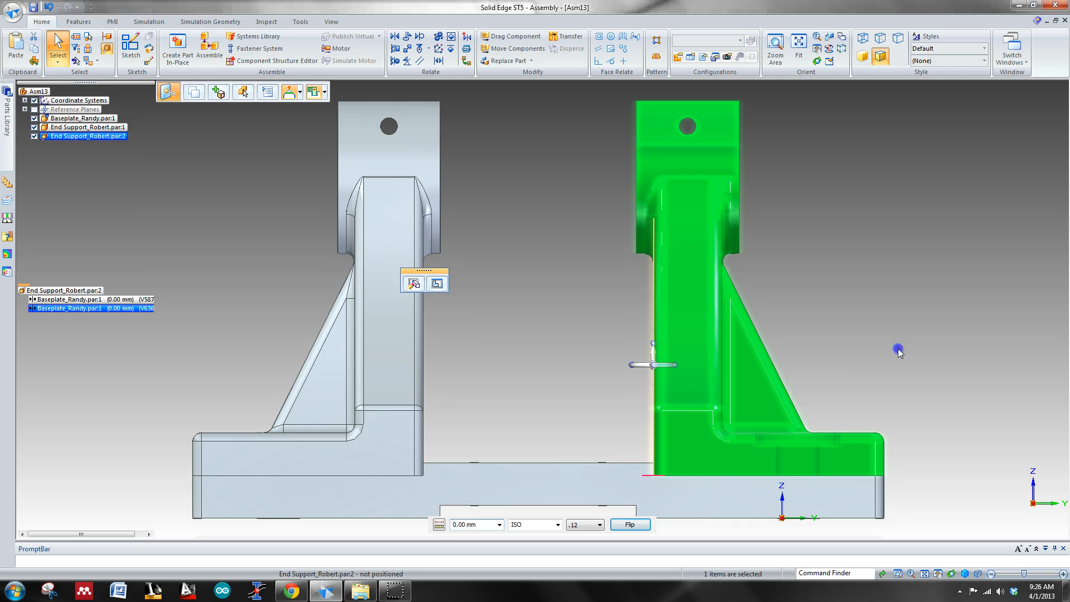
Step: Examine from above and up close how the first end support's foot holes line up with the baseplate's holes
{"action": "key", "text": "ctrl+i"}
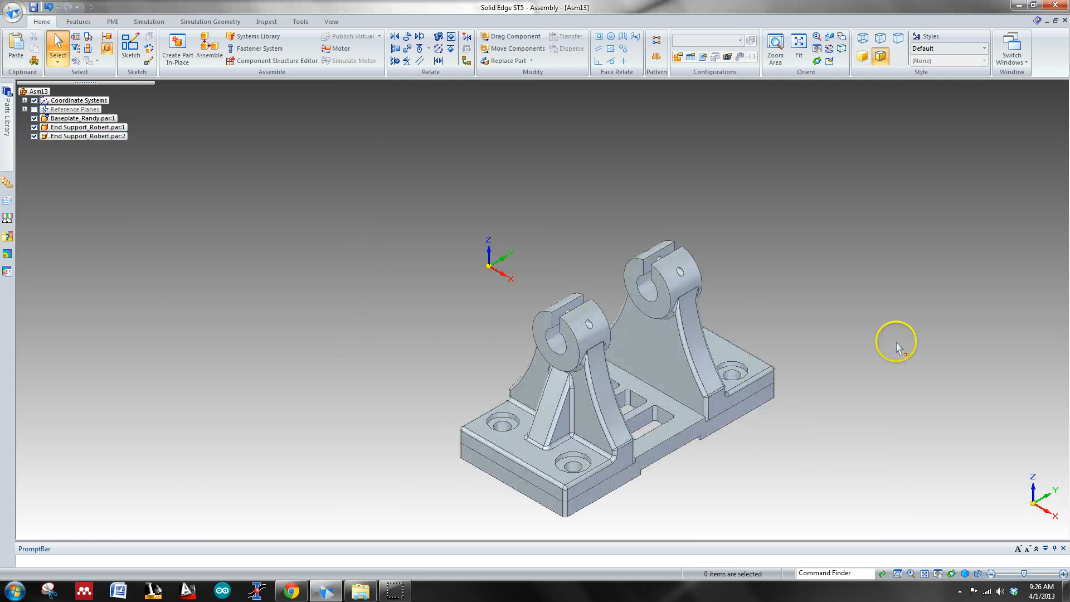
{"action": "key", "text": "ctrl+t"}
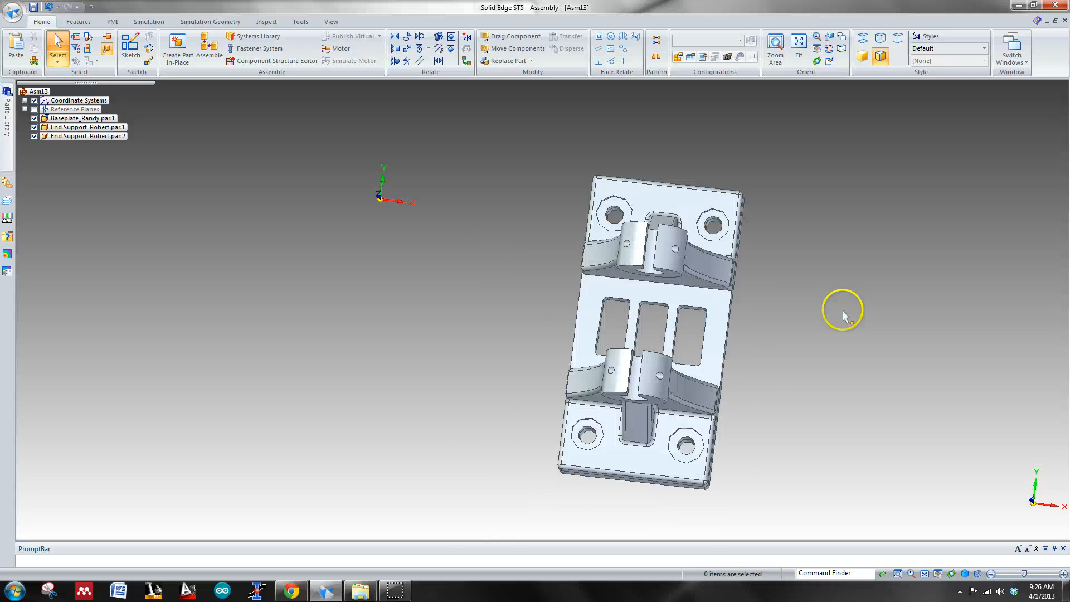
{"action": "scroll", "coordinate": [750, 465], "scroll_direction": "down", "scroll_amount": 2}
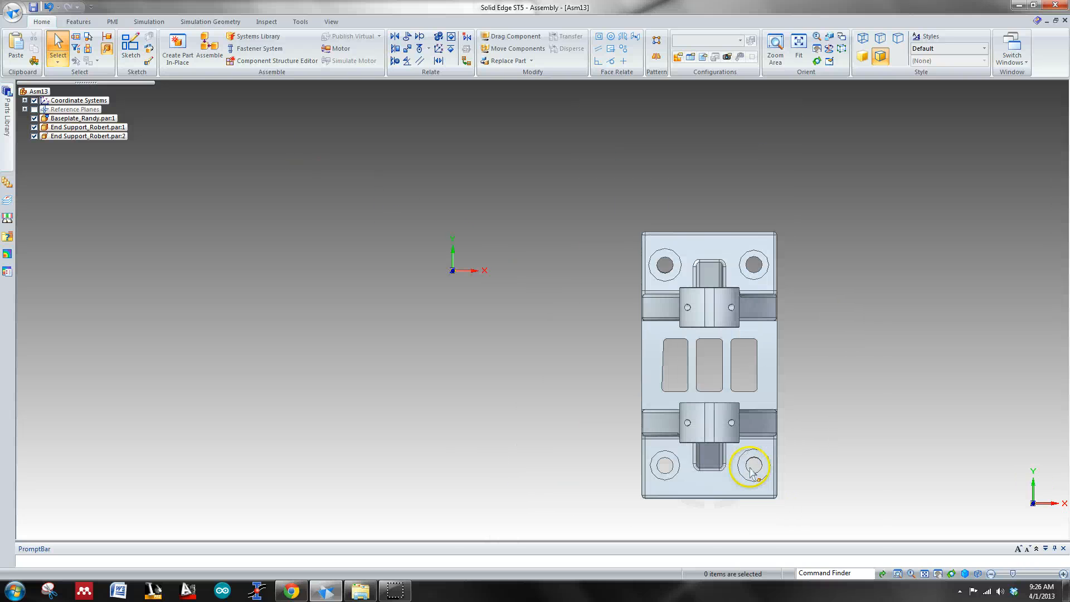
{"action": "scroll", "coordinate": [750, 461], "scroll_direction": "up", "scroll_amount": 10}
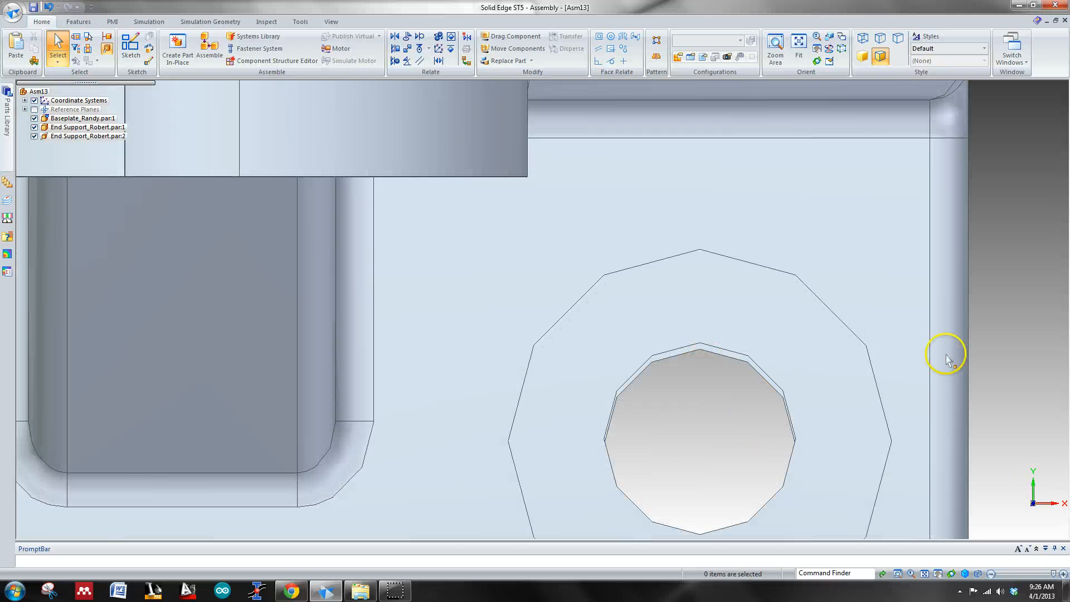
{"action": "scroll", "coordinate": [1005, 396], "scroll_direction": "down", "scroll_amount": 4}
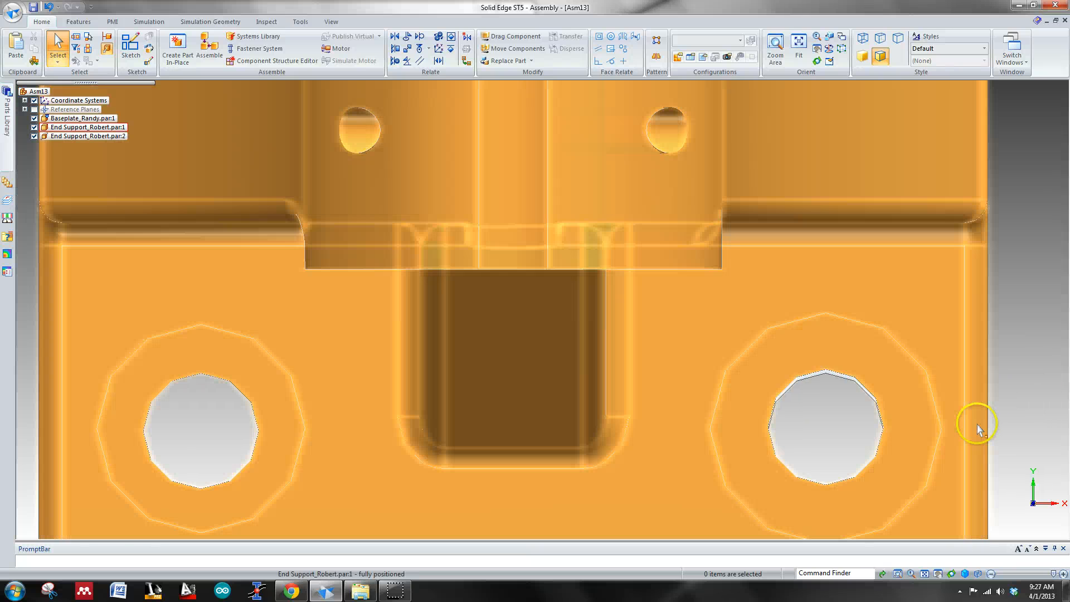
{"action": "middle_click_drag", "start_coordinate": [979, 425], "coordinate": [939, 377]}
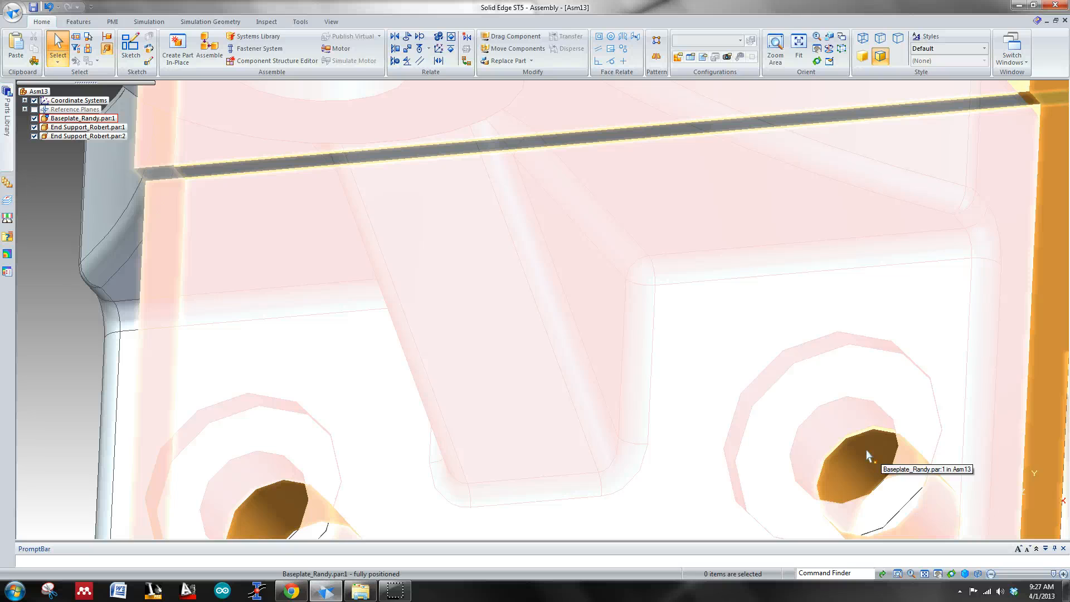
{"action": "scroll", "coordinate": [869, 450], "scroll_direction": "down", "scroll_amount": 5}
{"action": "scroll", "coordinate": [939, 443], "scroll_direction": "down", "scroll_amount": 4}
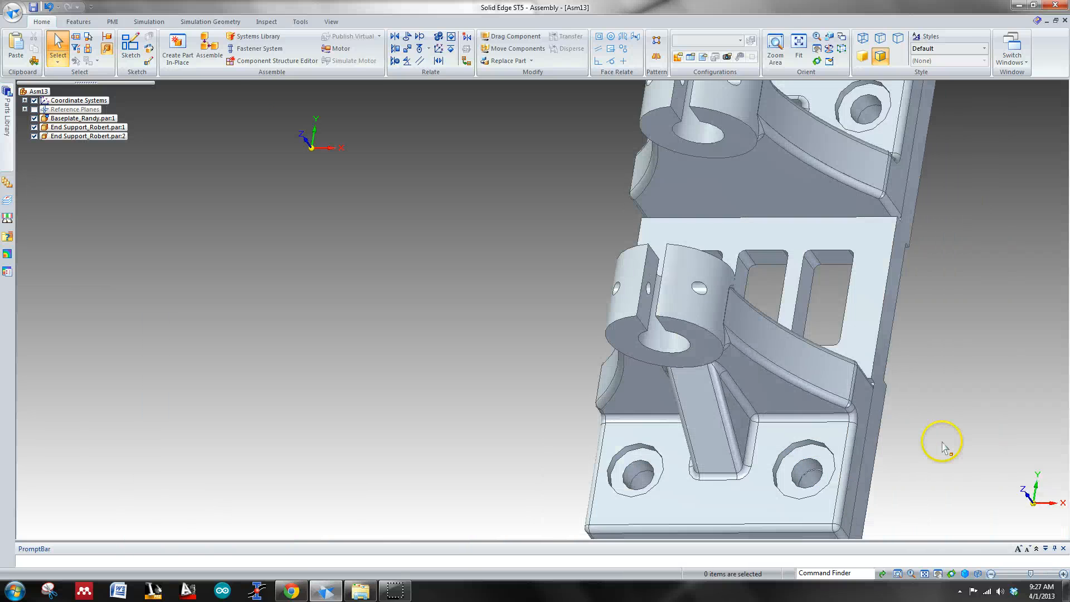
Step: Open the baseplate for editing in place from the assembly
{"action": "left_click", "coordinate": [646, 454]}
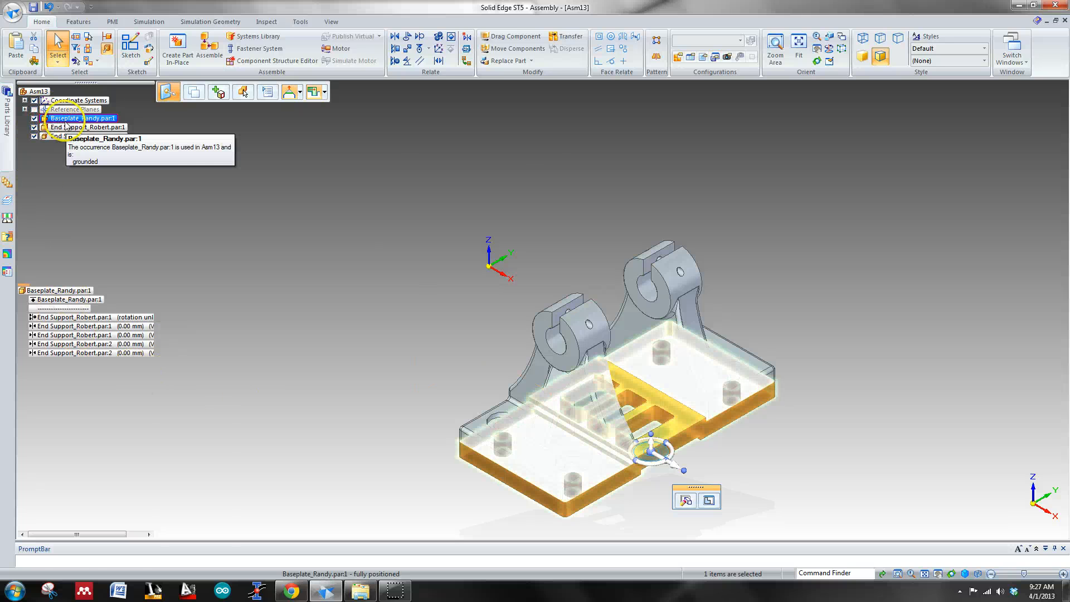
{"action": "right_click", "coordinate": [65, 124]}
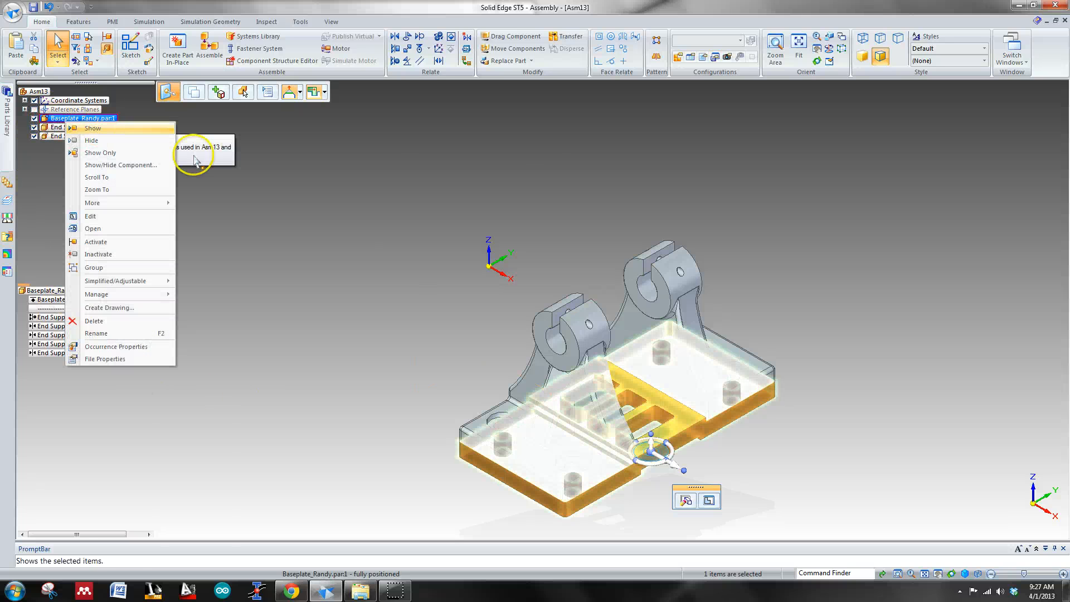
{"action": "left_click", "coordinate": [104, 217]}
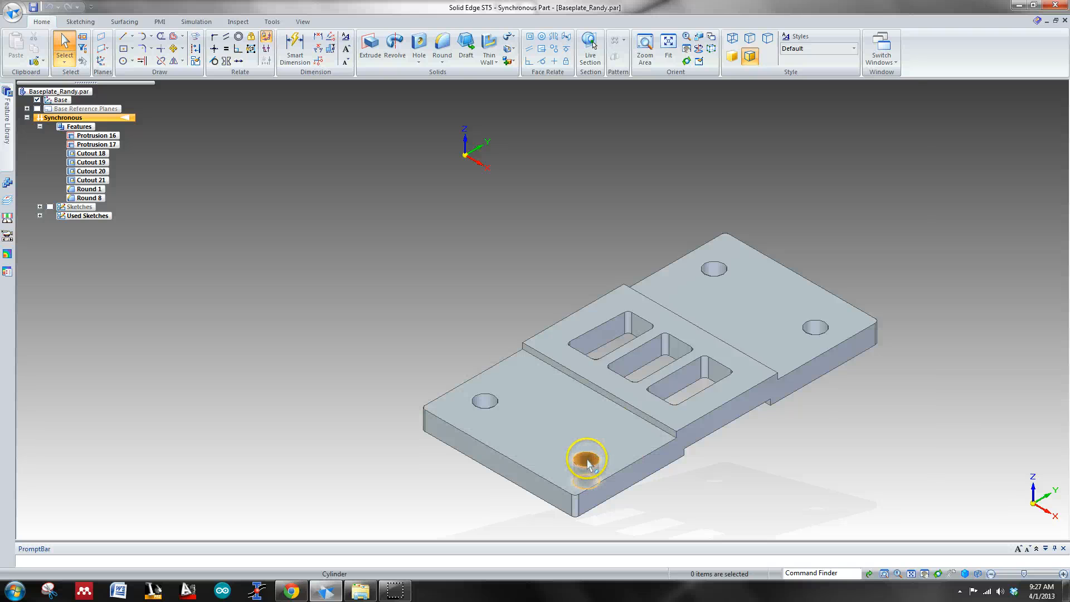
Step: Move the baseplate's front-right hole along Y into line with the front-left hole, with keypoint snapping set to All
{"action": "left_click", "coordinate": [588, 461]}
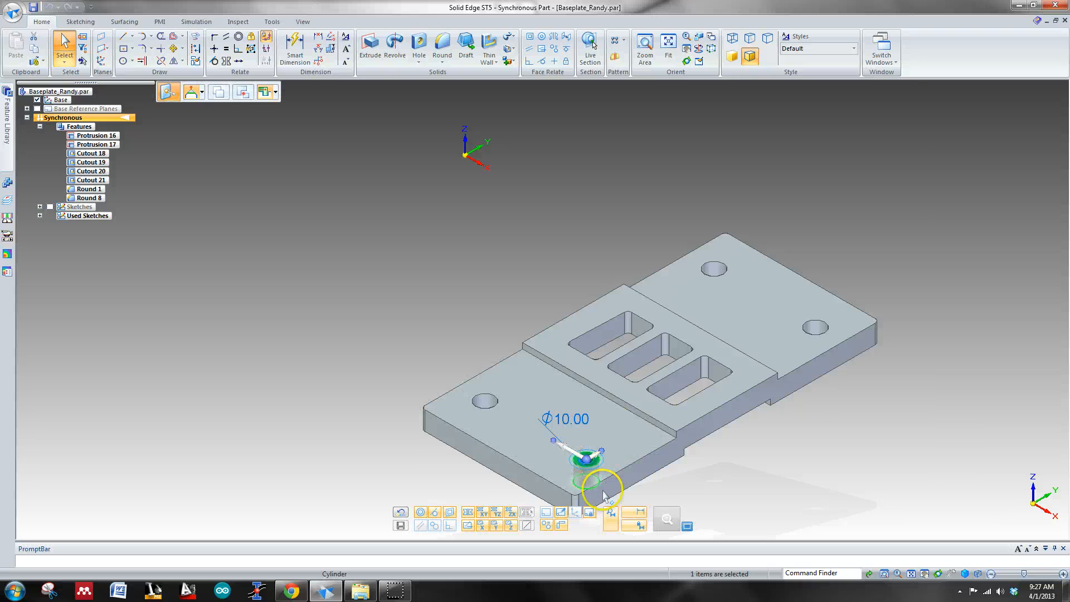
{"action": "key", "text": "ctrl+t"}
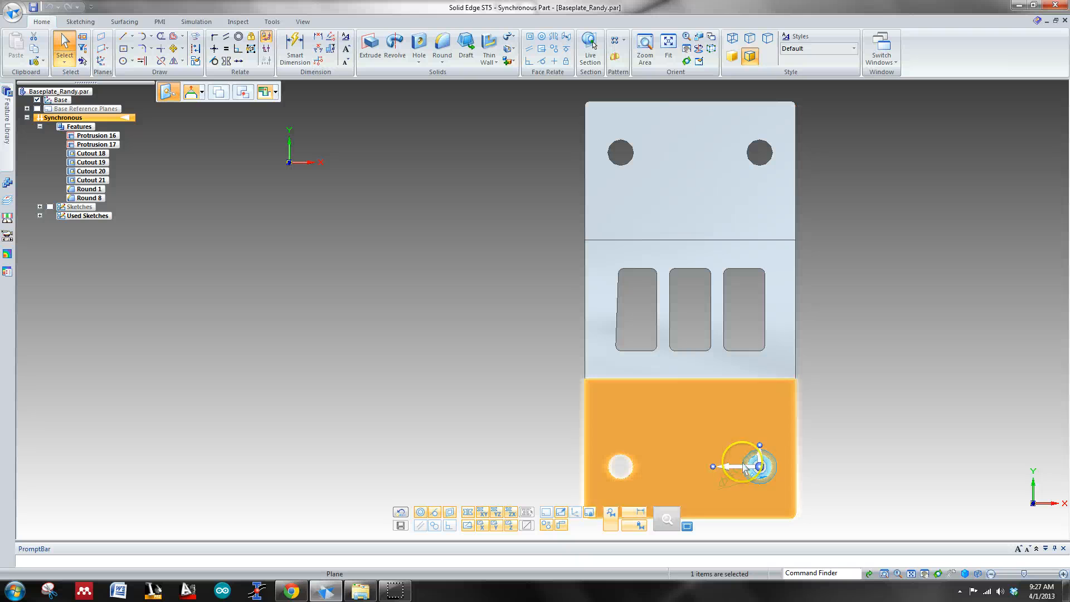
{"action": "left_click", "coordinate": [761, 465]}
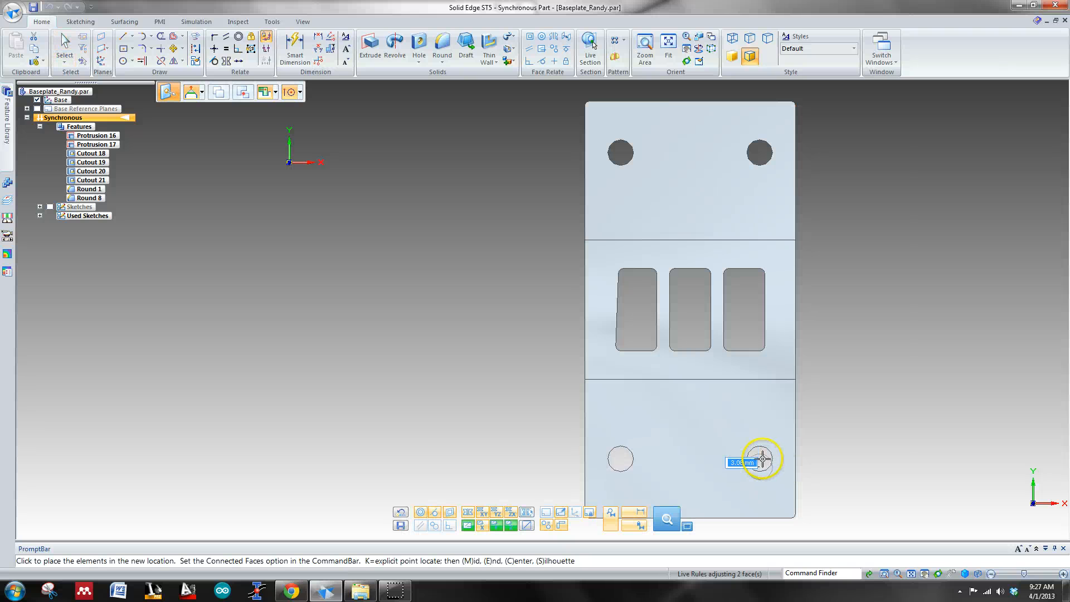
{"action": "left_click", "coordinate": [609, 489]}
{"action": "left_click", "coordinate": [614, 518]}
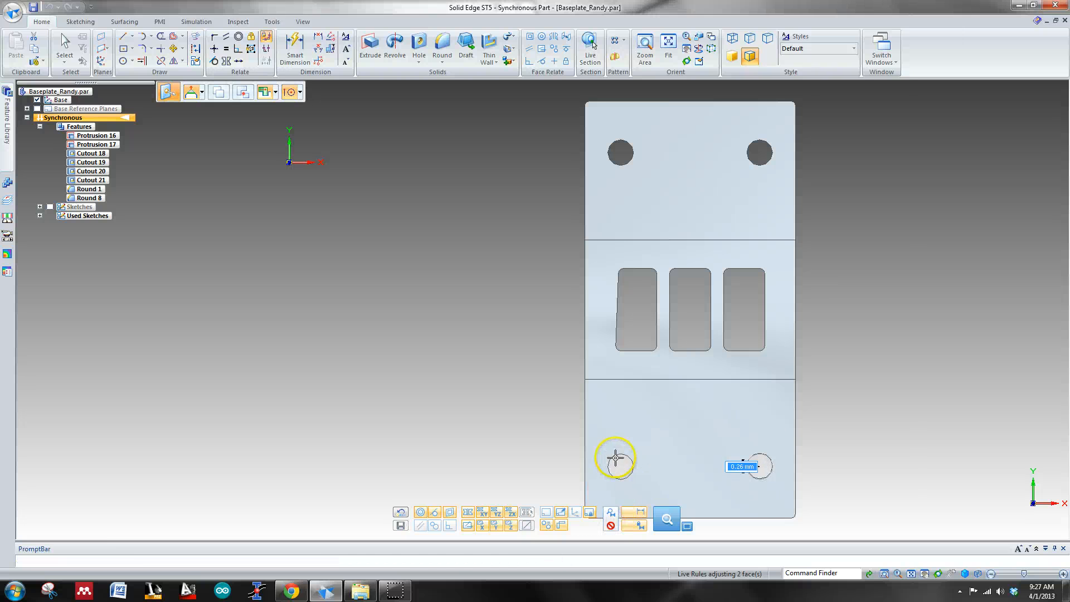
{"action": "left_click", "coordinate": [299, 95]}
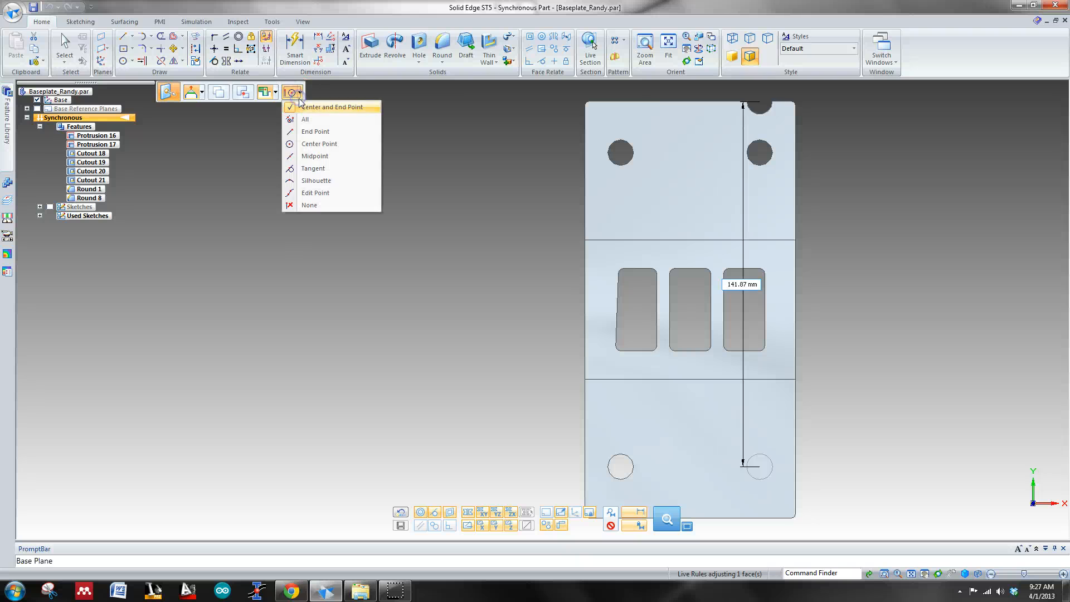
{"action": "left_click", "coordinate": [306, 117]}
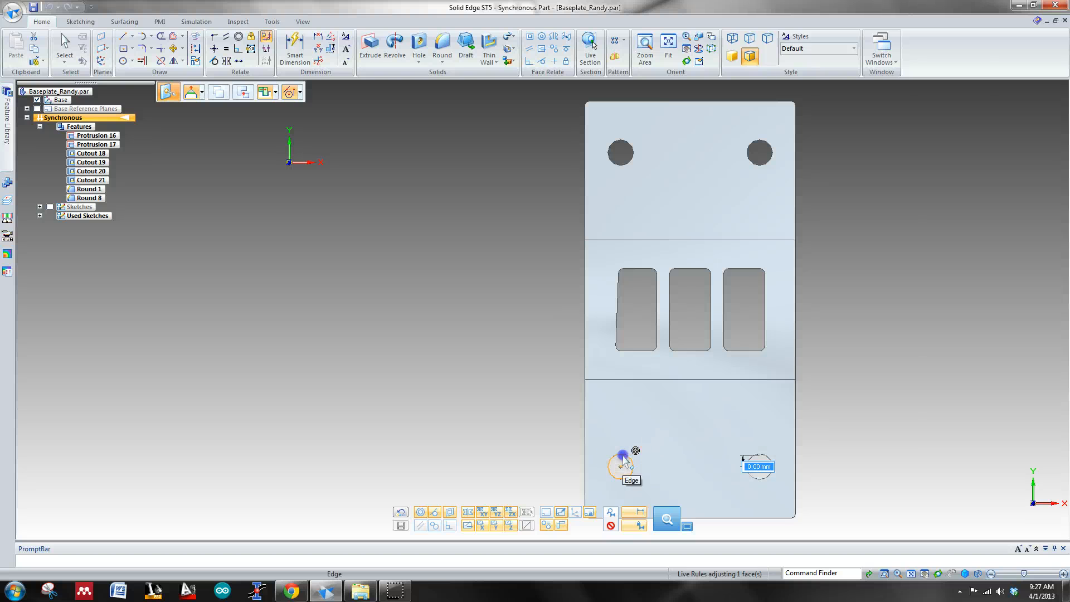
{"action": "left_click", "coordinate": [623, 454]}
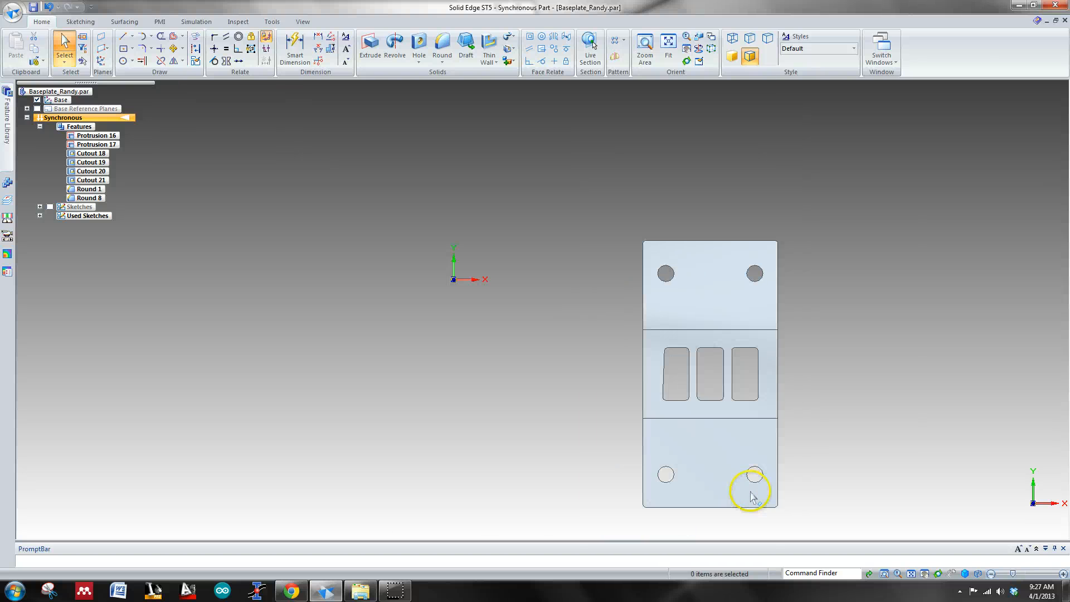
Step: Draw a 54 mm horizontal line between the centers of the two front holes, locked to the front top face
{"action": "scroll", "coordinate": [749, 489], "scroll_direction": "up", "scroll_amount": 5}
{"action": "left_click", "coordinate": [121, 37]}
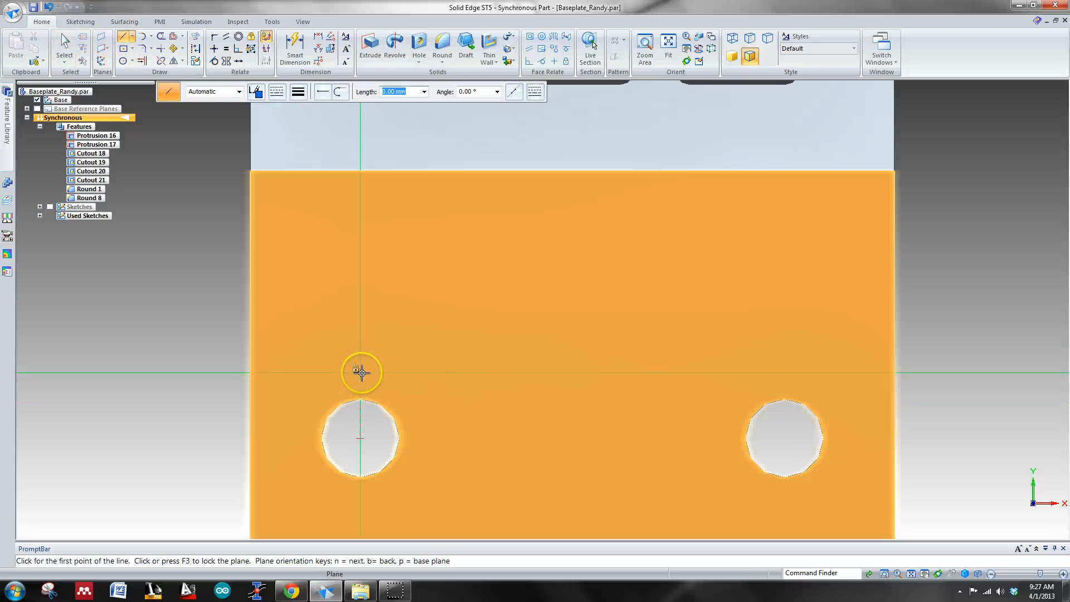
{"action": "key", "text": "F3"}
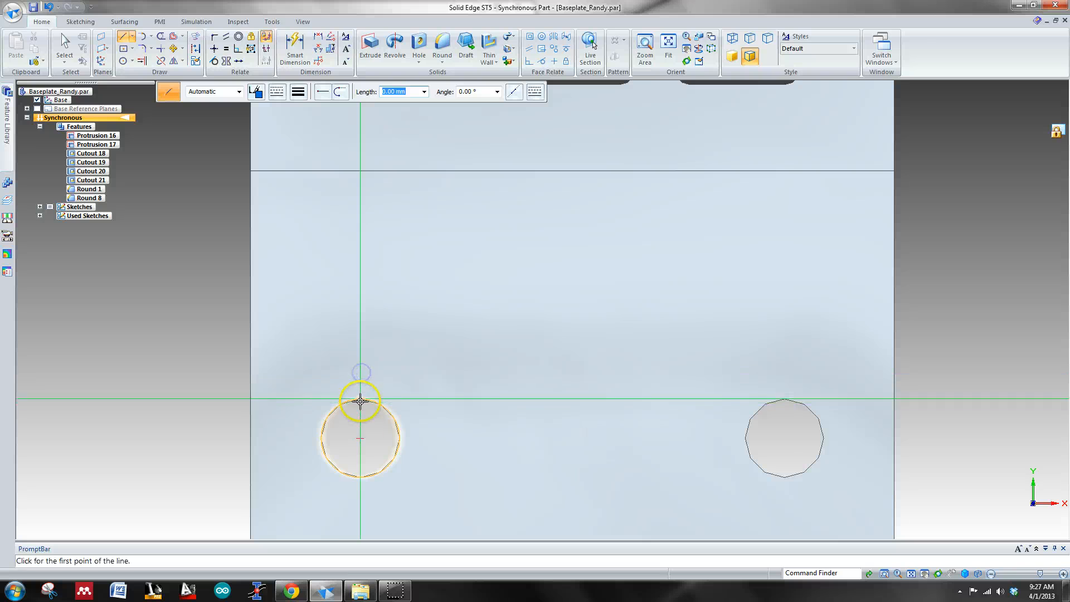
{"action": "left_click", "coordinate": [361, 438]}
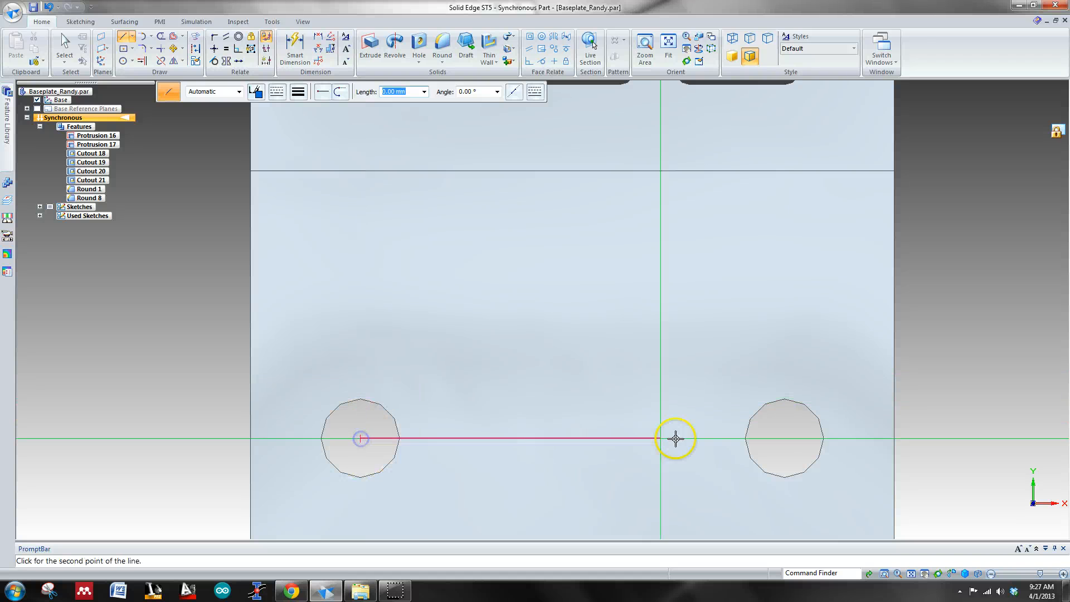
{"action": "left_click", "coordinate": [783, 438]}
{"action": "key", "text": "Escape"}
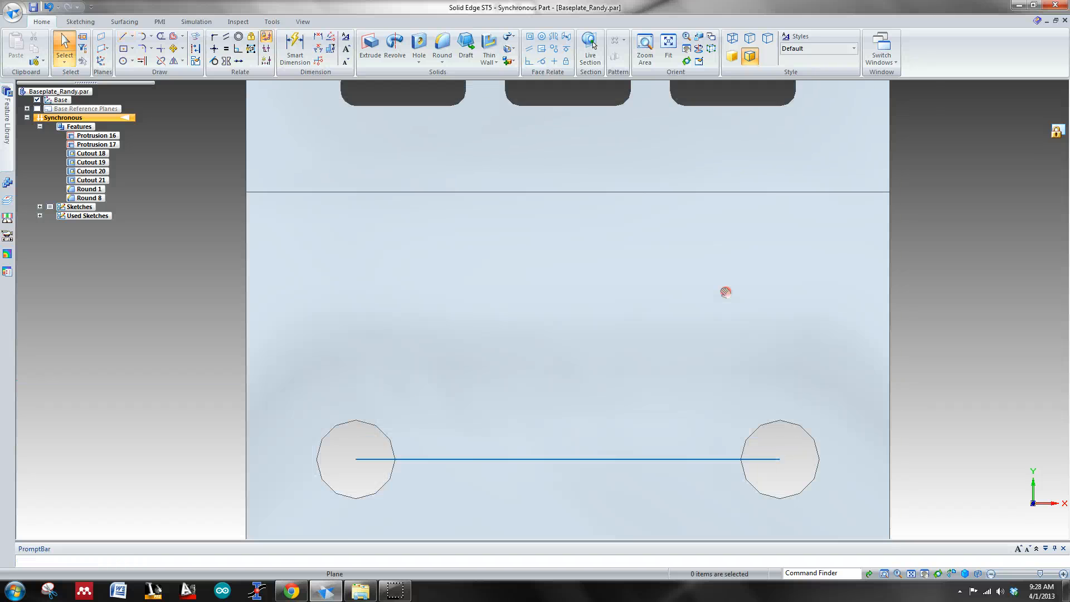
Step: Draw a 54 mm line from the center of the rear-right hole to the center of the rear-left hole
{"action": "middle_click_drag", "start_coordinate": [725, 292], "coordinate": [713, 371], "text": "shift"}
{"action": "scroll", "coordinate": [577, 261], "scroll_direction": "down", "scroll_amount": 4}
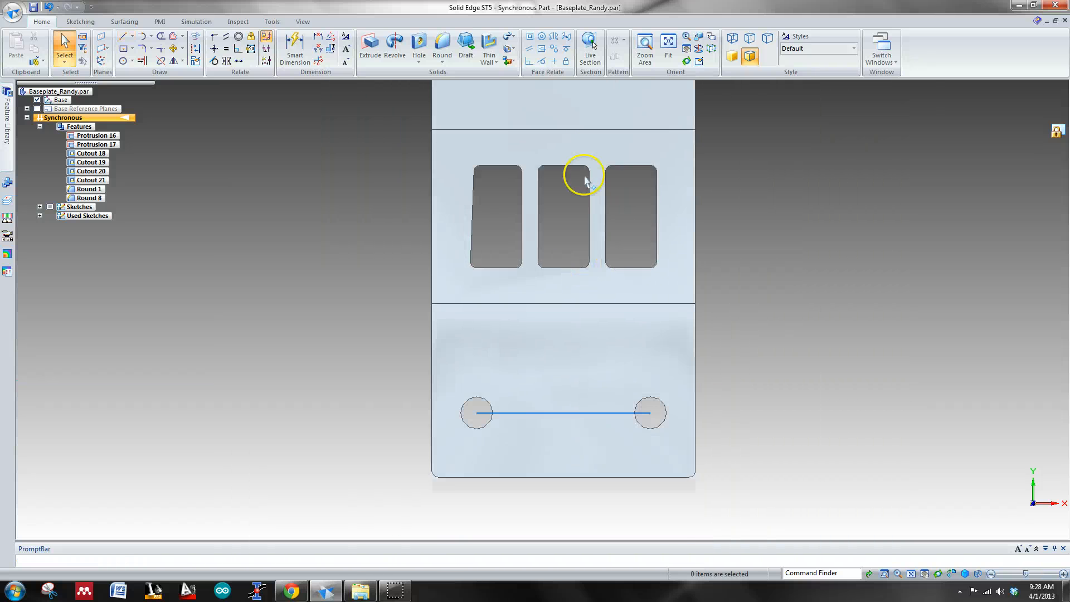
{"action": "middle_click_drag", "start_coordinate": [588, 141], "coordinate": [568, 342], "text": "shift"}
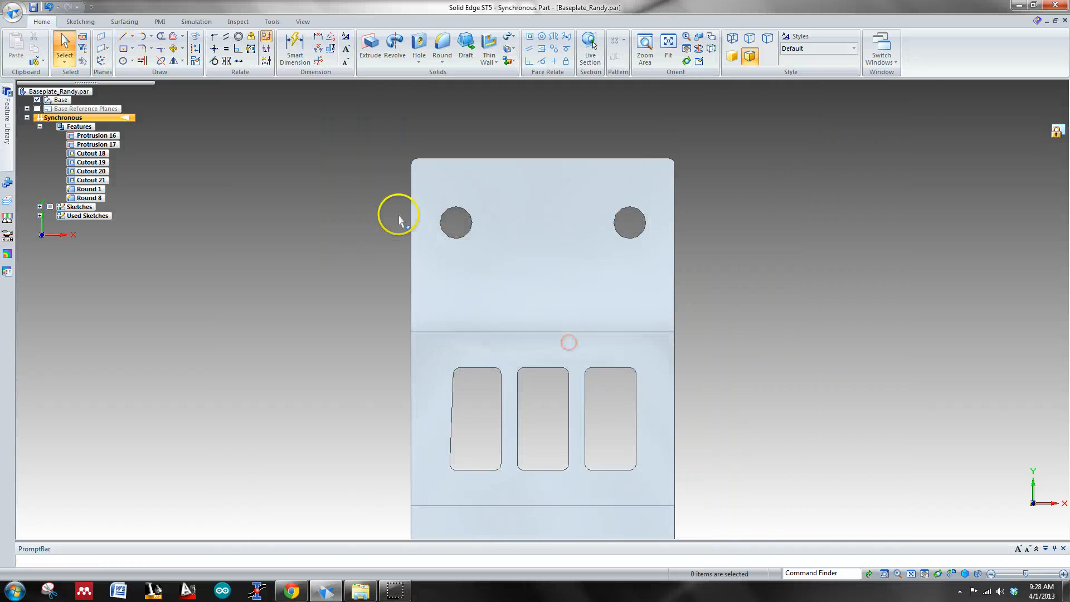
{"action": "left_click", "coordinate": [122, 36]}
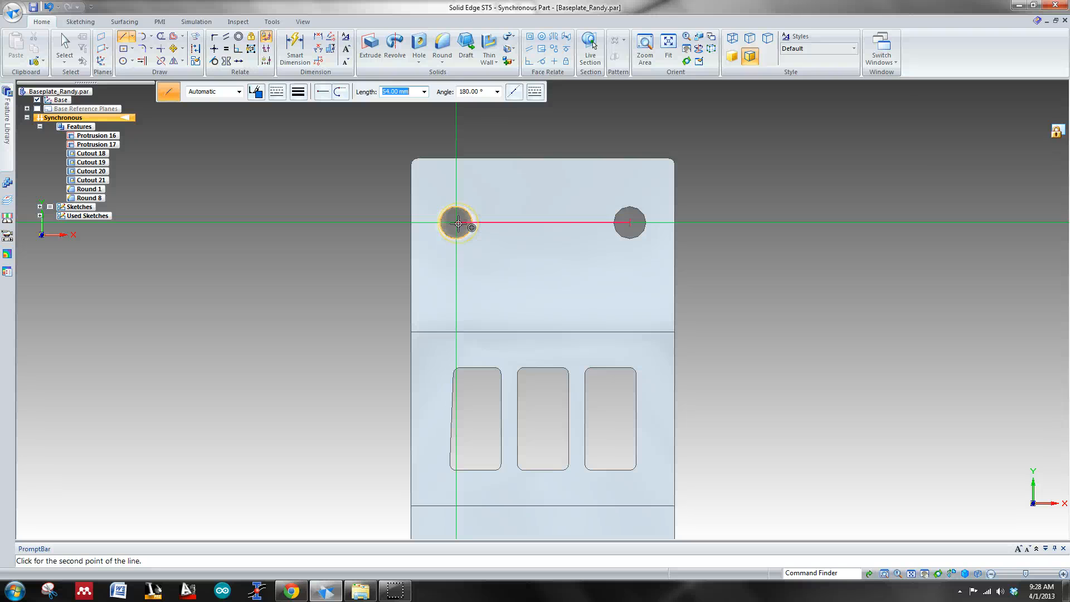
{"action": "left_click", "coordinate": [458, 224]}
{"action": "right_click", "coordinate": [445, 217]}
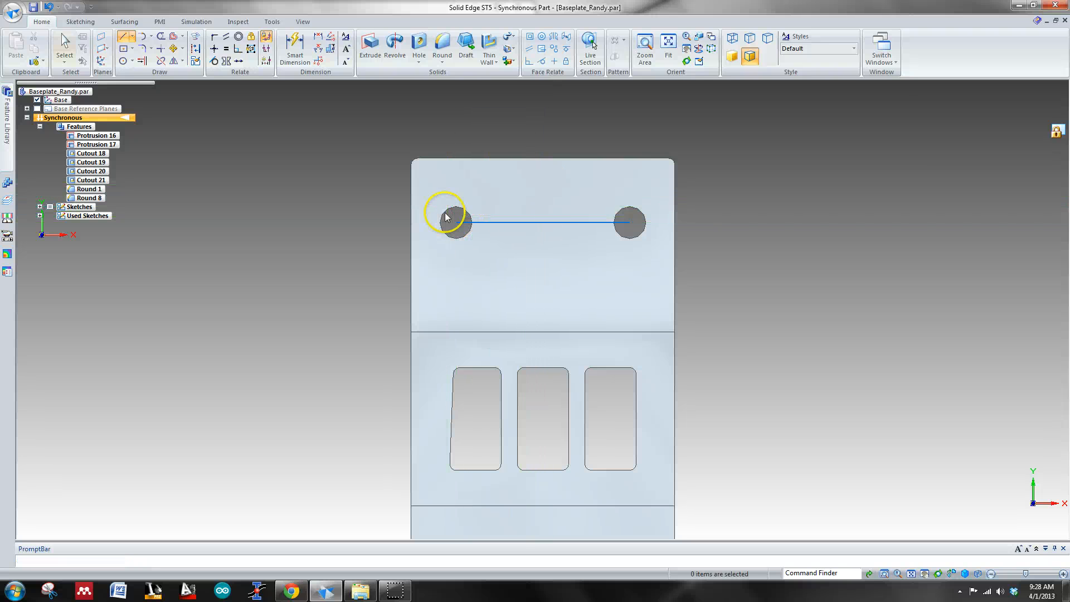
Step: Move the rear-left hole along Y into line with the rear-right hole
{"action": "middle_click_drag", "start_coordinate": [322, 229], "coordinate": [406, 215]}
{"action": "left_click", "coordinate": [445, 216]}
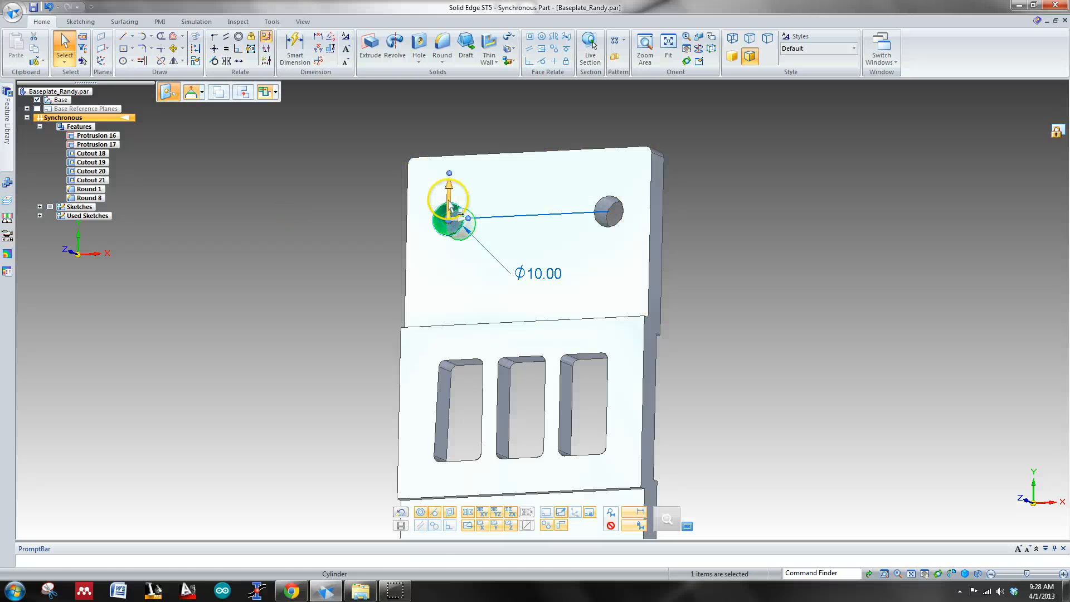
{"action": "left_click", "coordinate": [451, 209]}
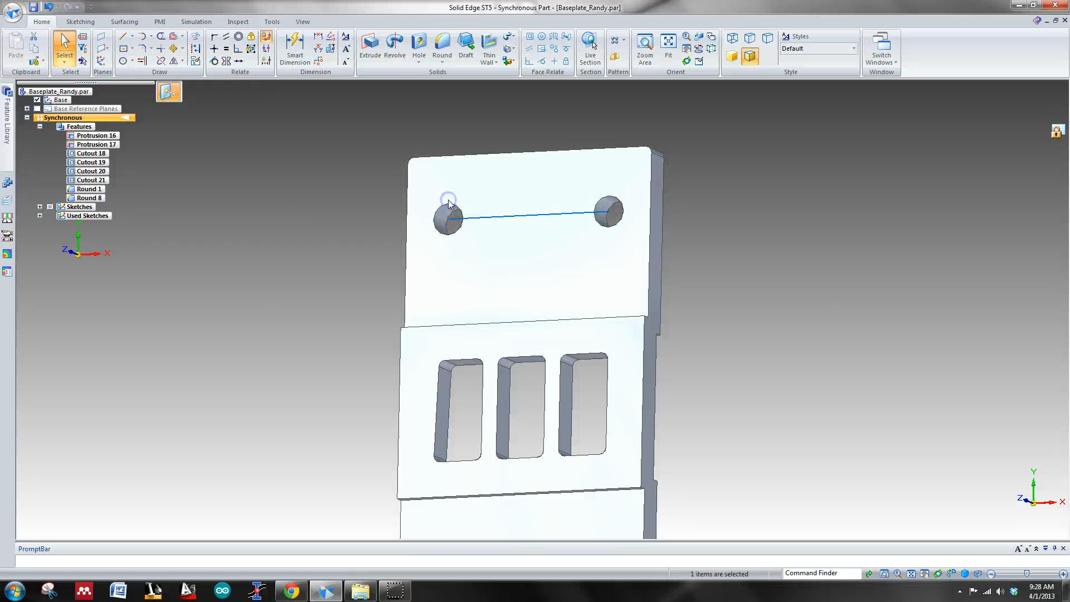
{"action": "left_click", "coordinate": [613, 209]}
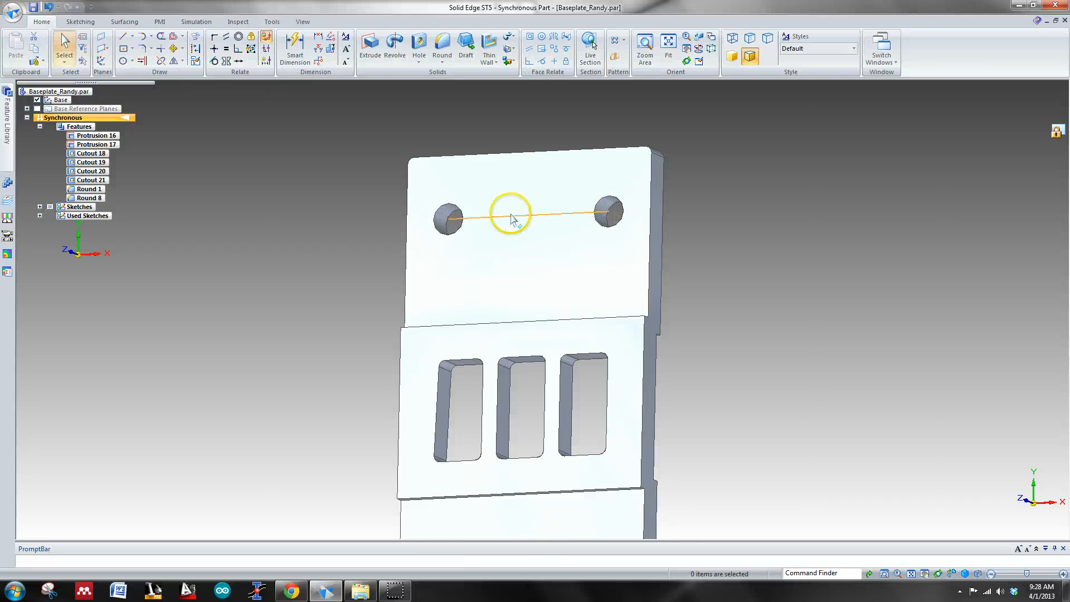
Step: Save the baseplate and return to the maximized assembly to check how the end supports' holes line up with it
{"action": "key", "text": "ctrl+i"}
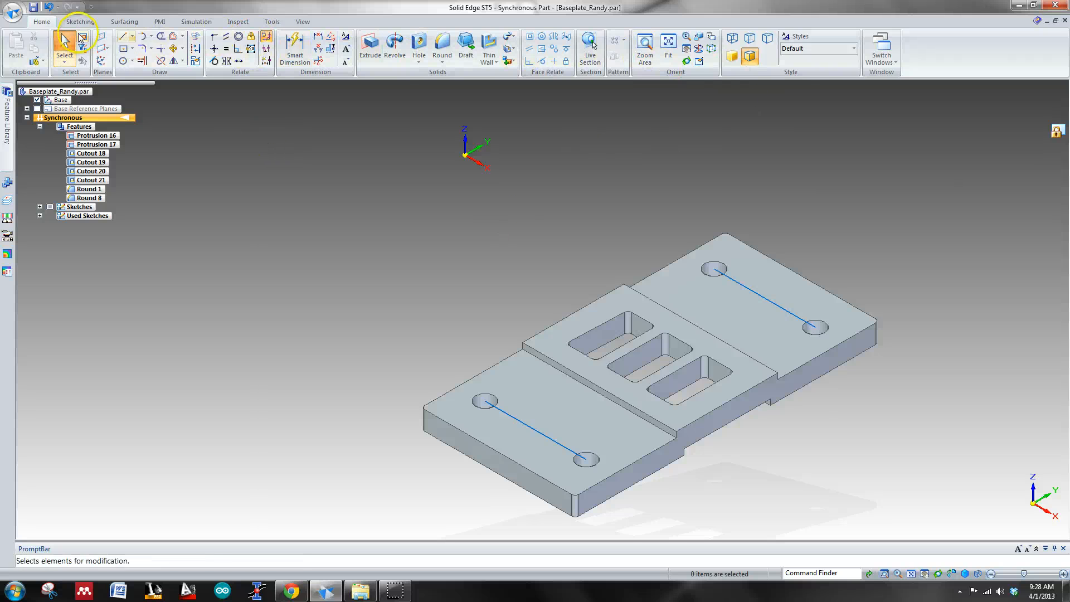
{"action": "left_click", "coordinate": [34, 8]}
{"action": "left_click", "coordinate": [916, 30]}
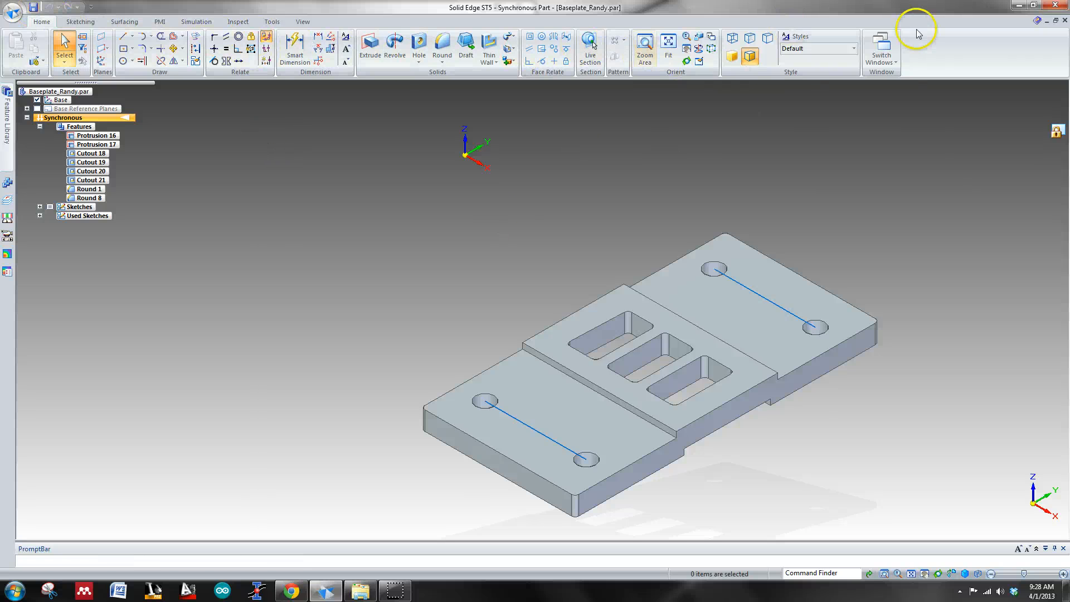
{"action": "left_click", "coordinate": [1046, 21]}
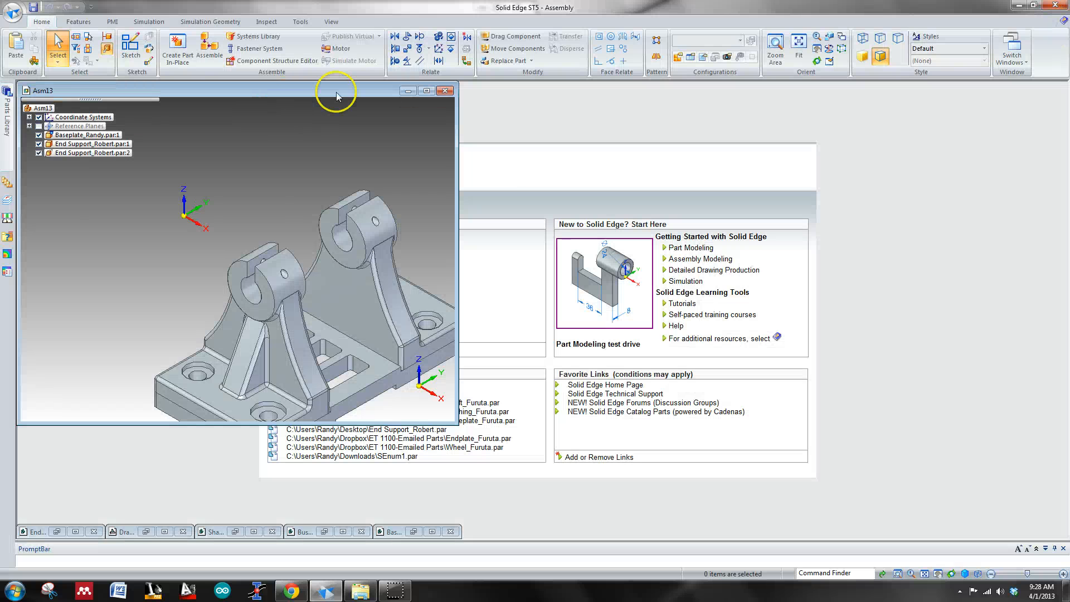
{"action": "left_click", "coordinate": [427, 91]}
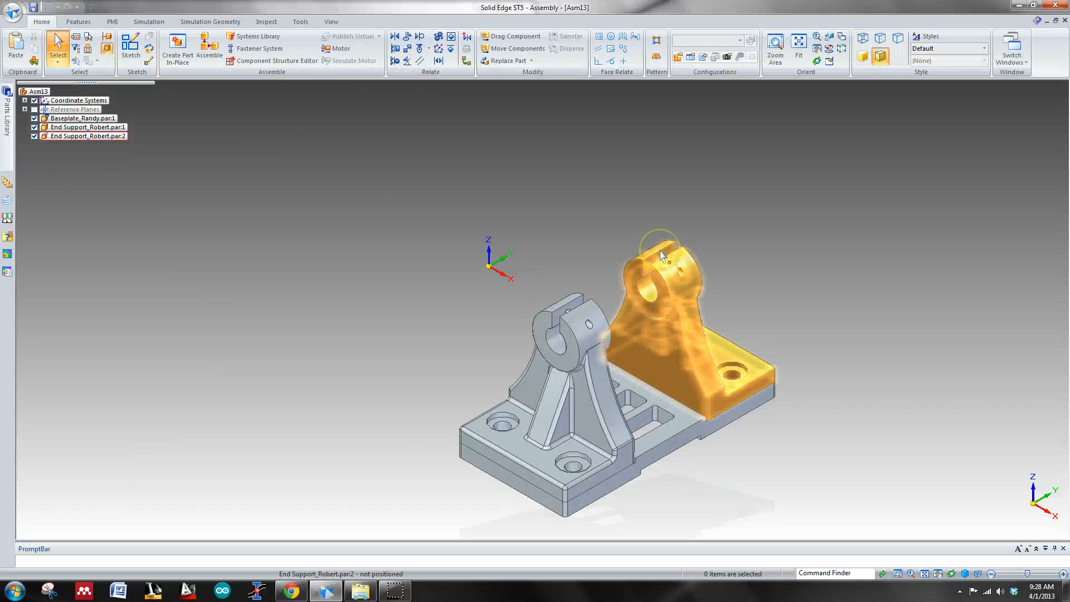
{"action": "key", "text": "ctrl+t"}
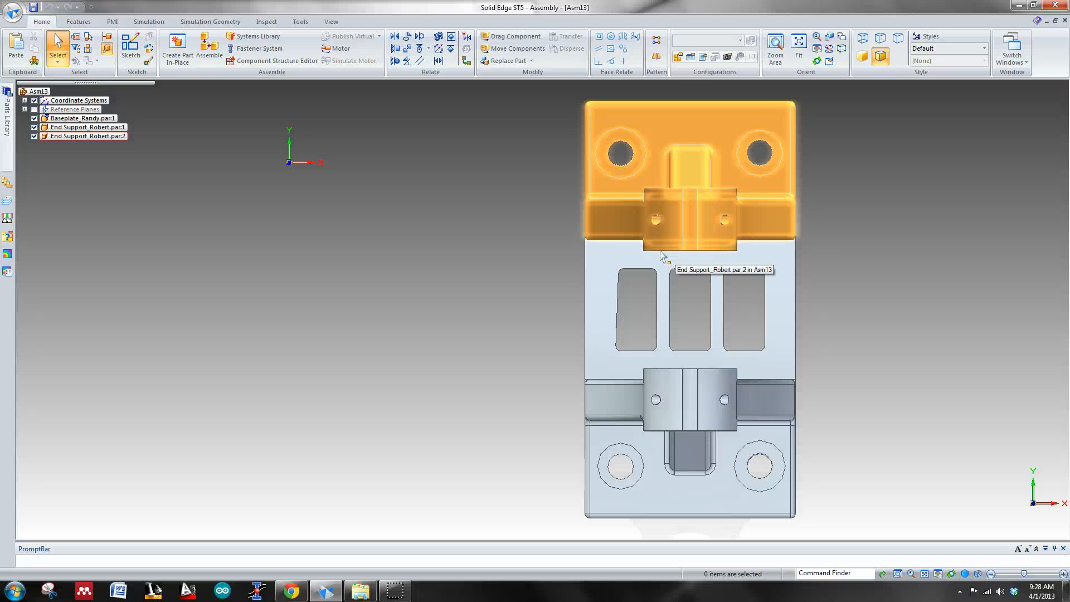
{"action": "middle_click_drag", "start_coordinate": [853, 291], "coordinate": [810, 260]}
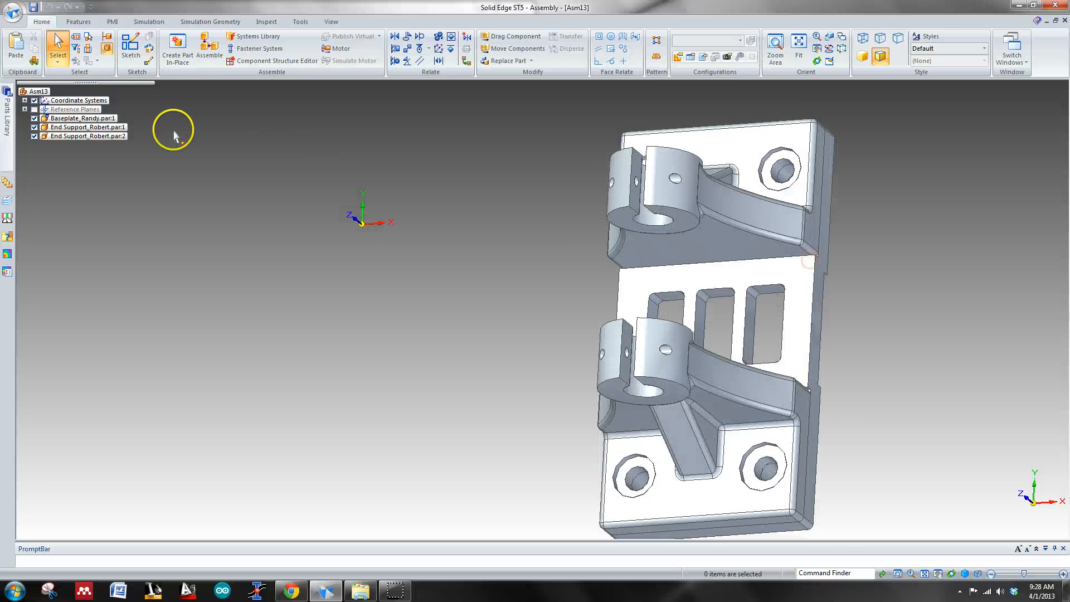
{"action": "left_click", "coordinate": [110, 119]}
{"action": "right_click", "coordinate": [110, 119]}
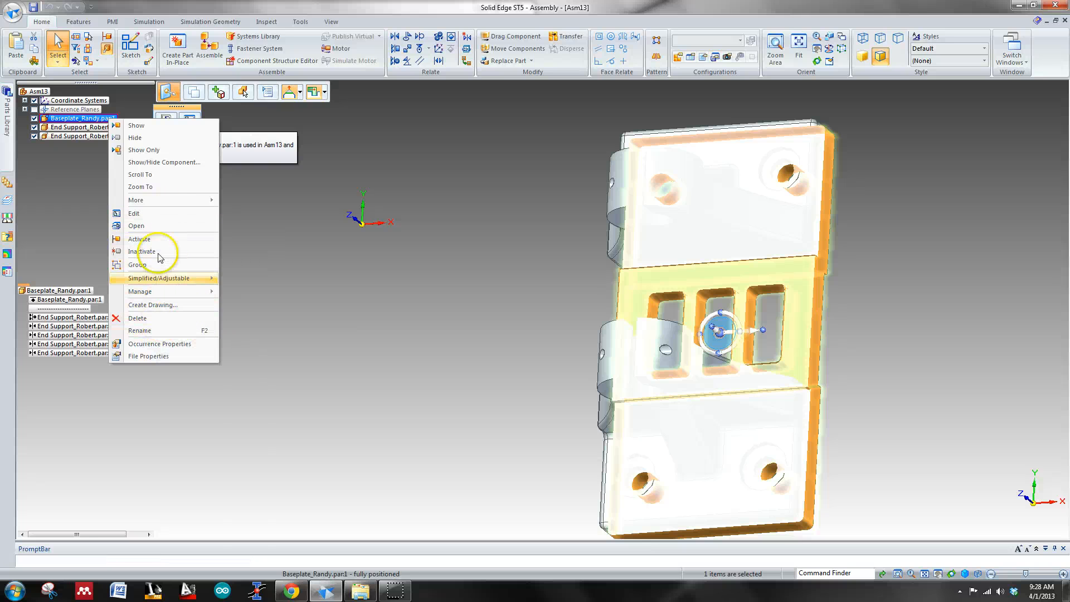
{"action": "left_click", "coordinate": [249, 244]}
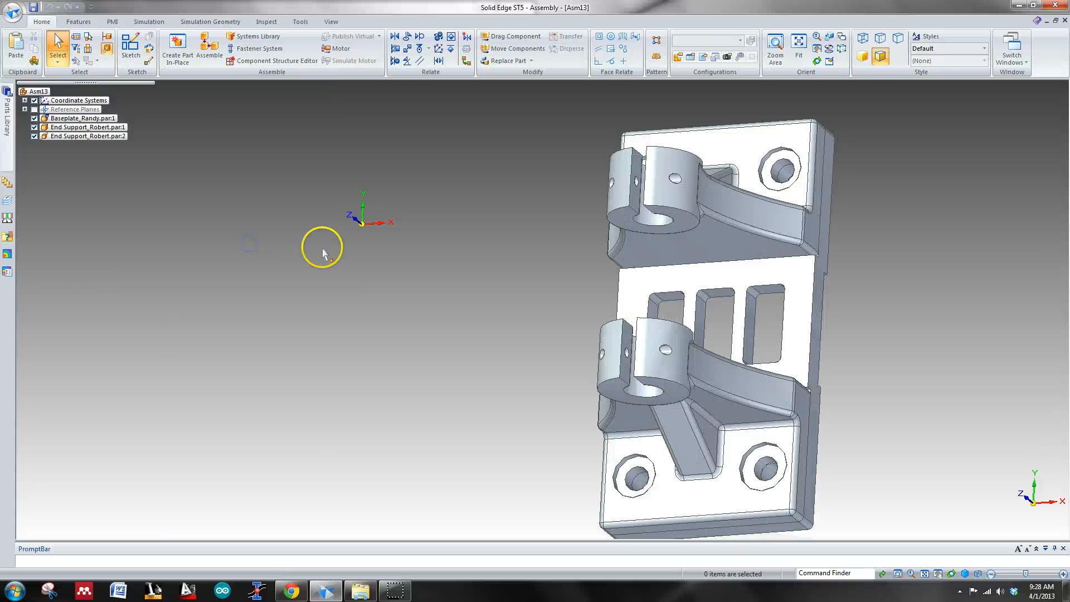
Step: Open the baseplate part from the assembly again
{"action": "middle_click_drag", "start_coordinate": [322, 247], "coordinate": [357, 291]}
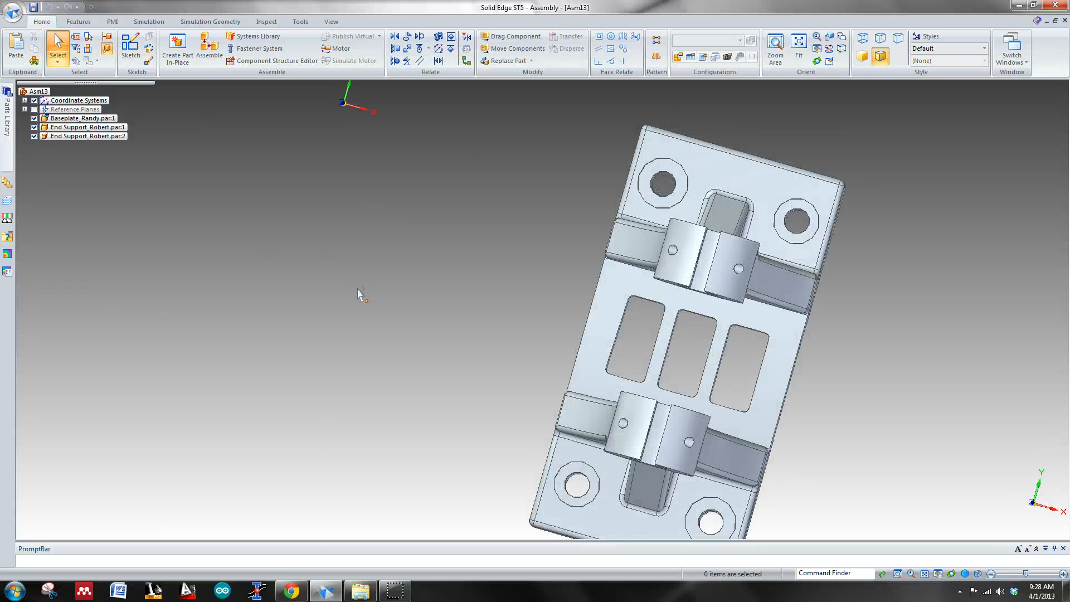
{"action": "key", "text": "ctrl+t"}
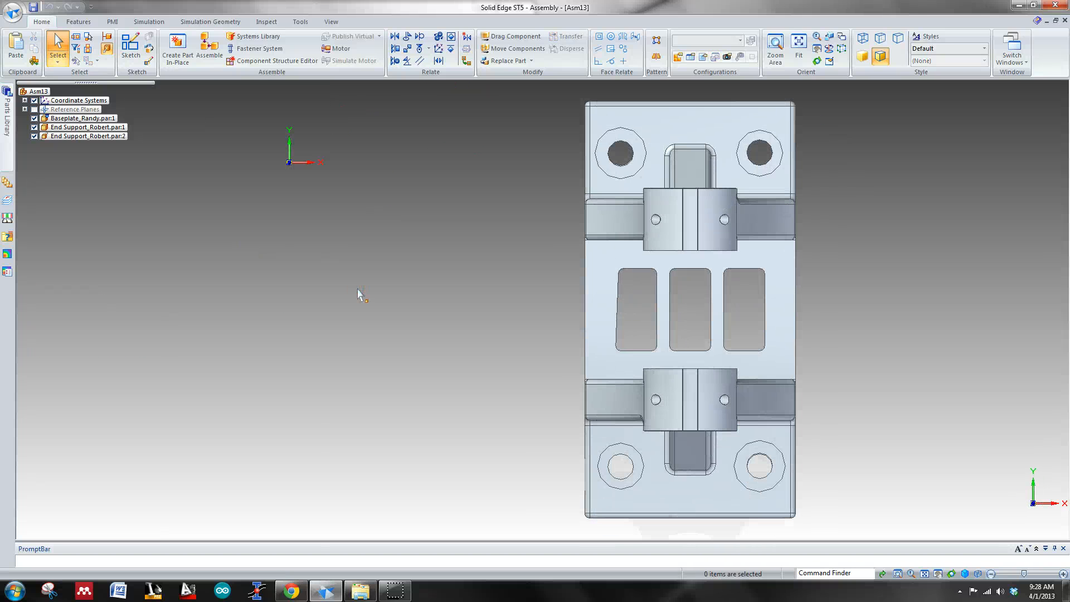
{"action": "middle_click_drag", "start_coordinate": [864, 210], "coordinate": [775, 193]}
{"action": "left_click", "coordinate": [822, 180]}
{"action": "right_click", "coordinate": [808, 249]}
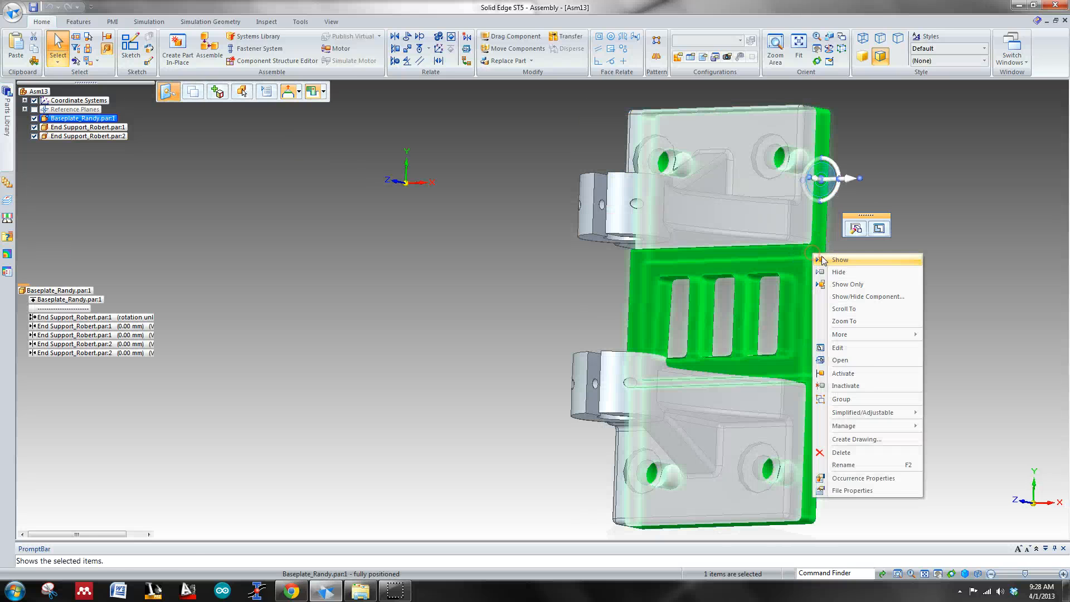
{"action": "left_click", "coordinate": [861, 359]}
Step: Move the rear-left hole about 7 mm along Y toward the plate's rear edge and clear the selection
{"action": "scroll", "coordinate": [788, 286], "scroll_direction": "up", "scroll_amount": 3}
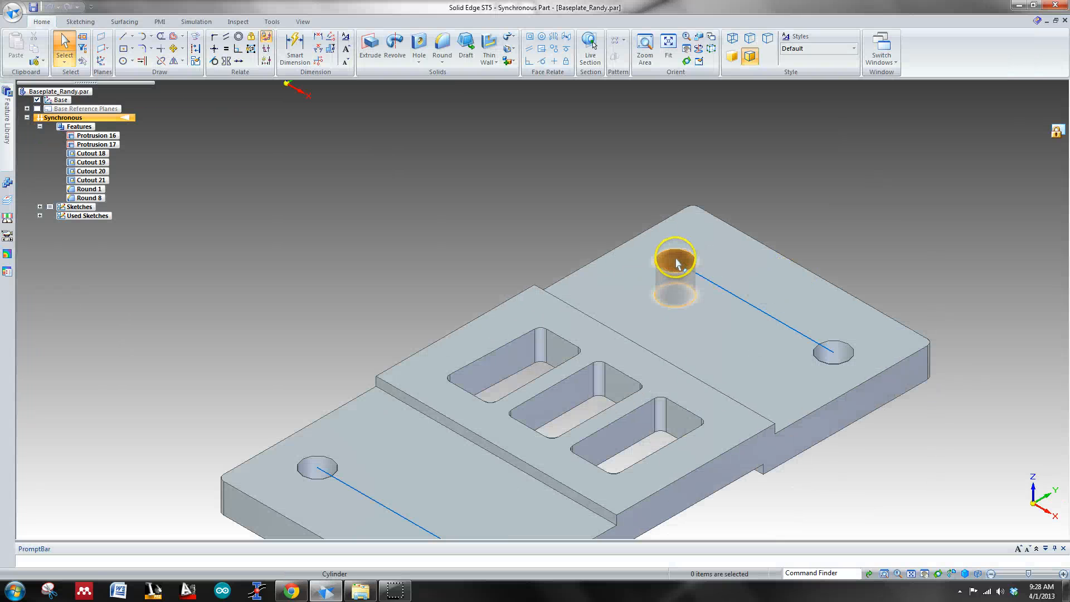
{"action": "left_click", "coordinate": [677, 259]}
{"action": "left_click", "coordinate": [683, 258]}
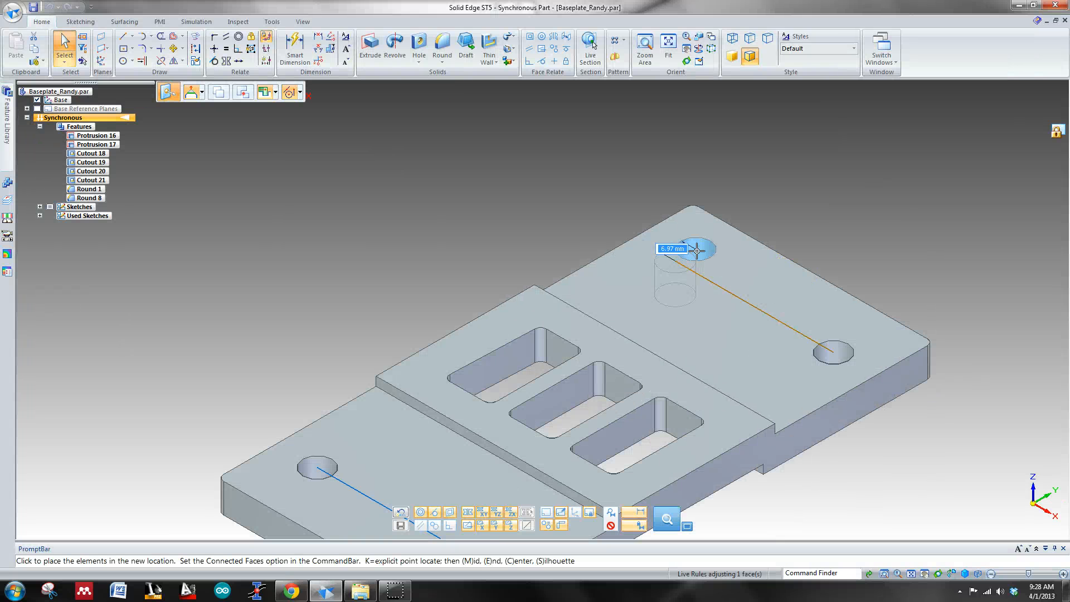
{"action": "left_click", "coordinate": [697, 251]}
{"action": "left_click", "coordinate": [703, 160]}
{"action": "left_click", "coordinate": [177, 142]}
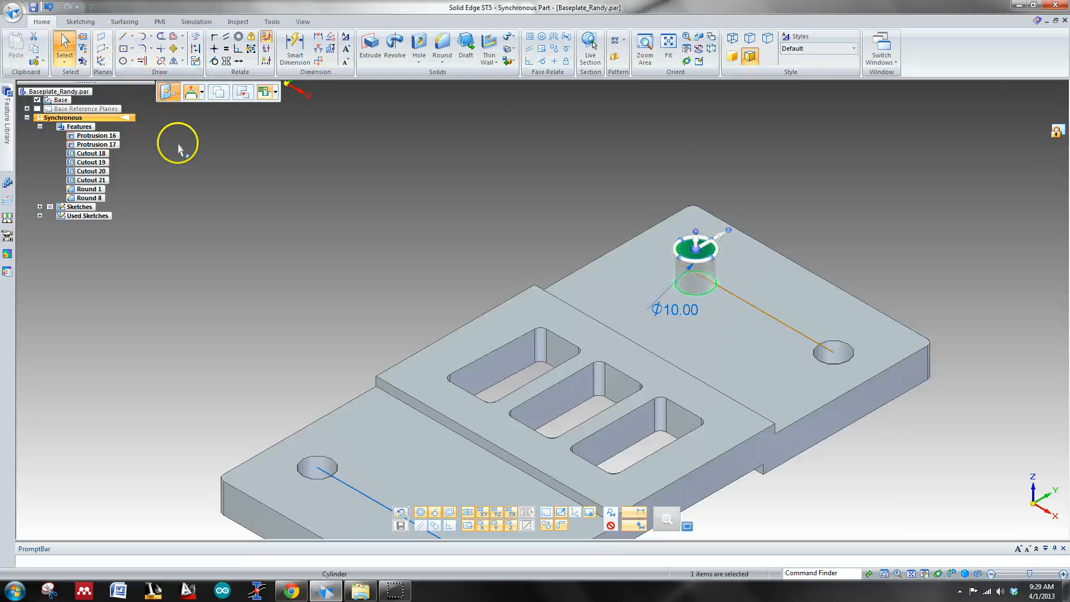
{"action": "right_click", "coordinate": [212, 179]}
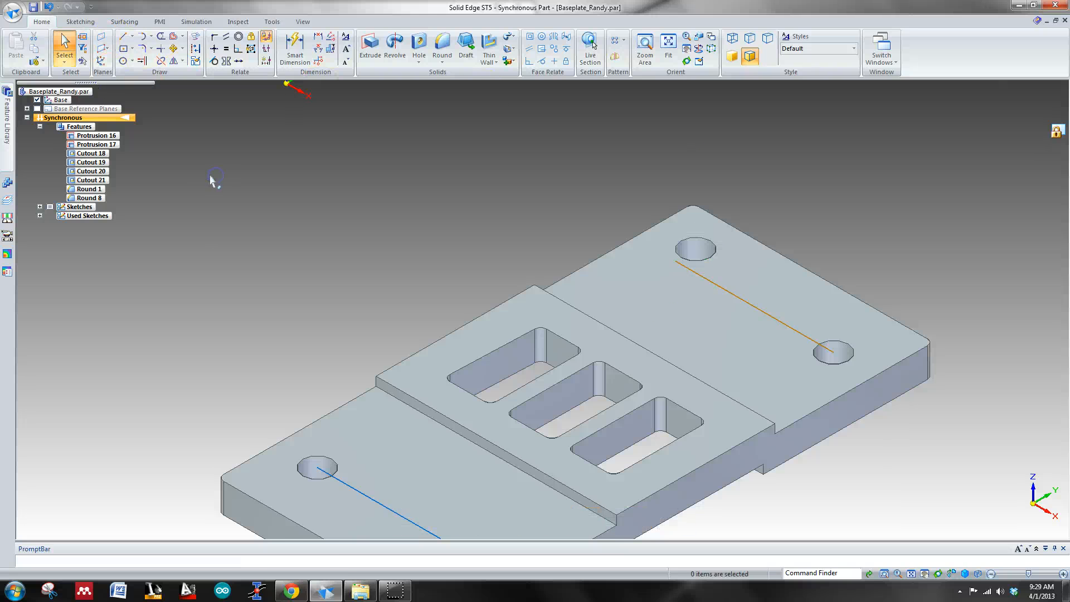
Step: Save the edited baseplate and switch back to the maximized assembly window
{"action": "left_click", "coordinate": [32, 8]}
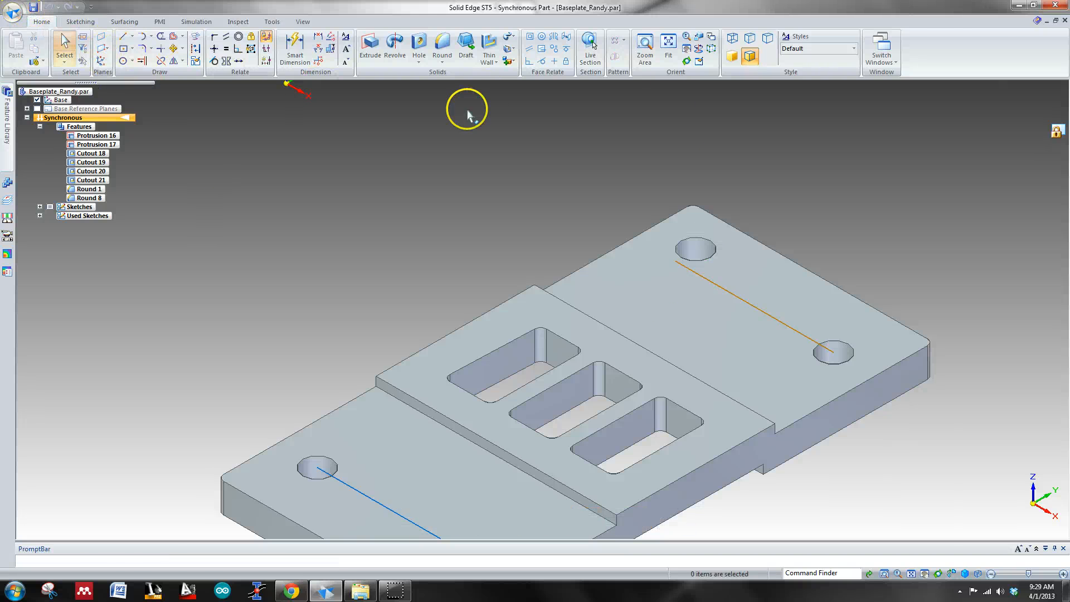
{"action": "left_click", "coordinate": [1048, 22]}
{"action": "left_click", "coordinate": [427, 90]}
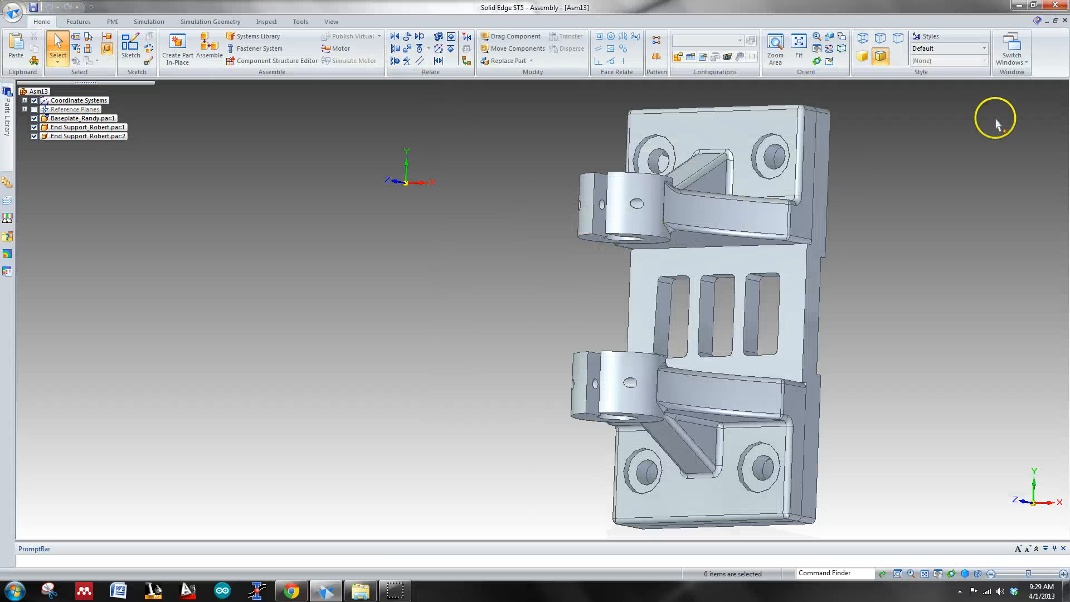
Step: Inspect from above how the upper end support's holes line up with the baseplate, returning to the maximized assembly window
{"action": "key", "text": "ctrl+t"}
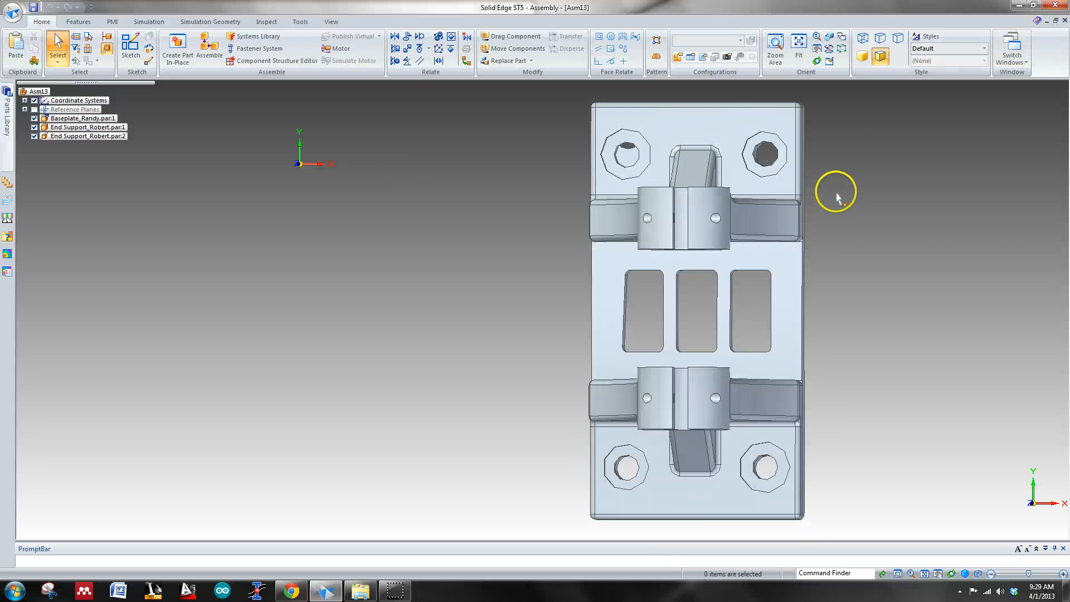
{"action": "scroll", "coordinate": [811, 167], "scroll_direction": "up", "scroll_amount": 4}
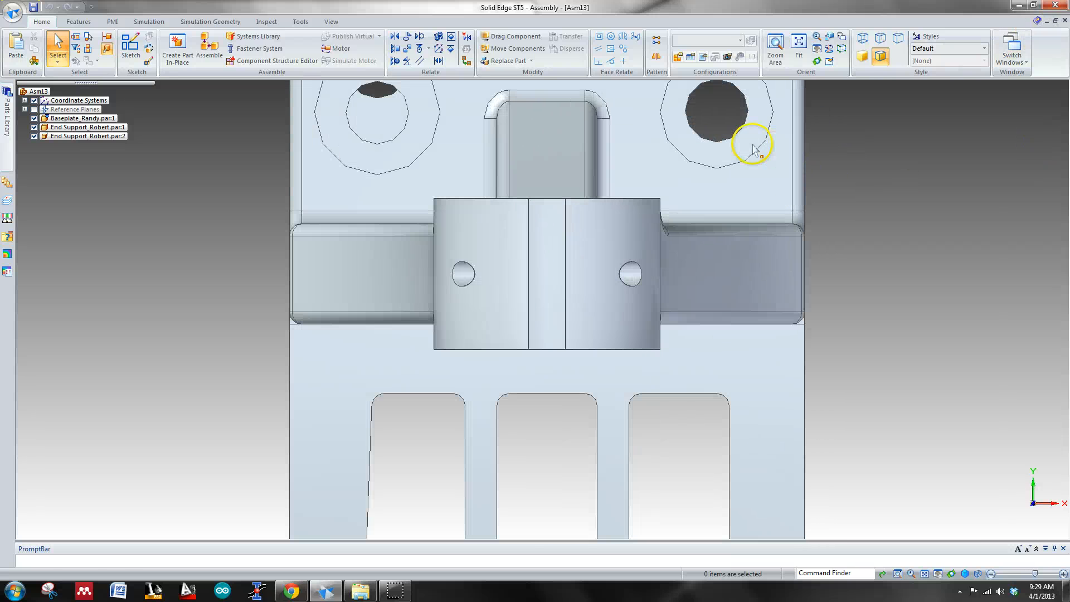
{"action": "left_click", "coordinate": [1050, 22]}
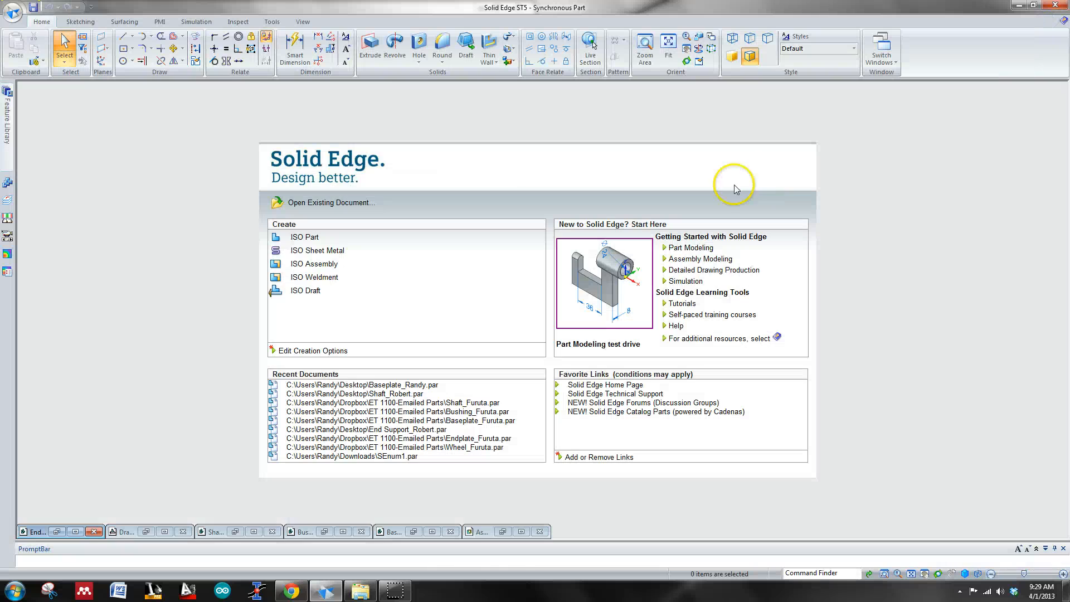
{"action": "left_click", "coordinate": [519, 535]}
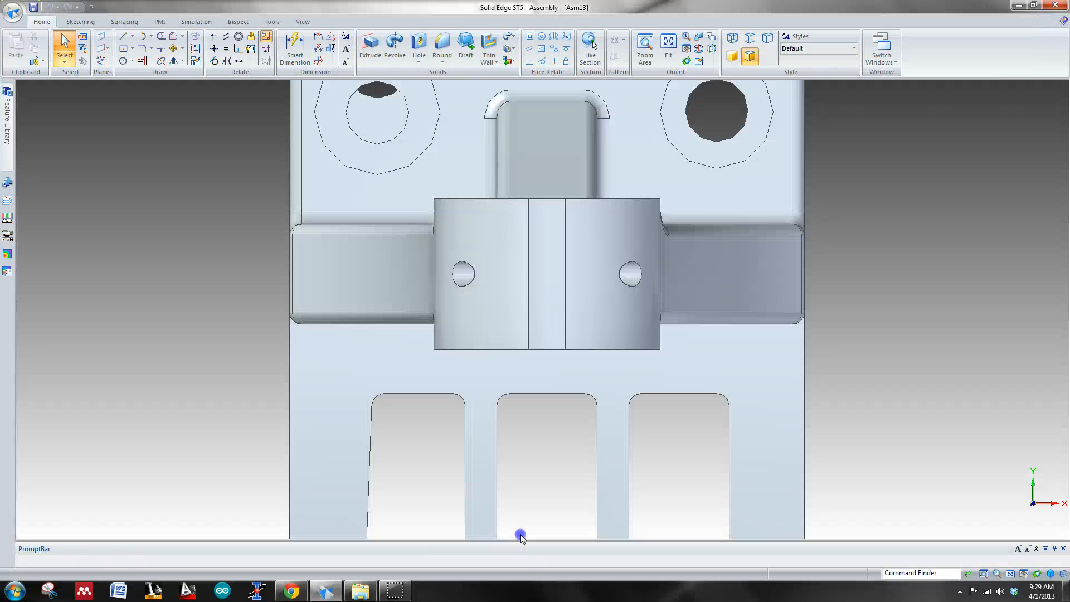
Step: Open the baseplate part from the assembly for another hole edit
{"action": "middle_click_drag", "start_coordinate": [925, 301], "coordinate": [861, 239]}
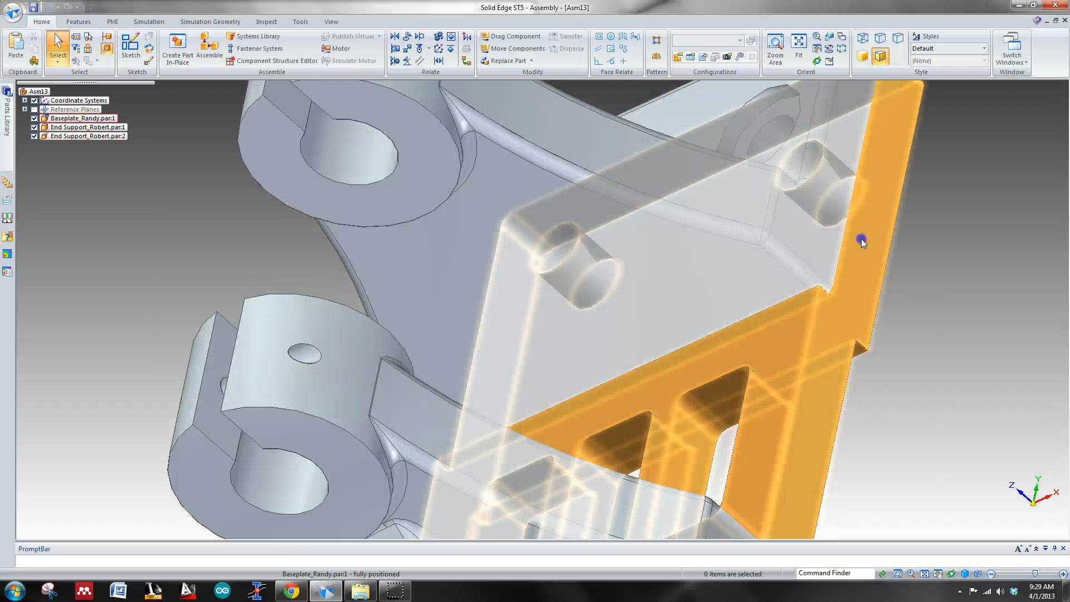
{"action": "left_click", "coordinate": [860, 239]}
{"action": "right_click", "coordinate": [851, 302]}
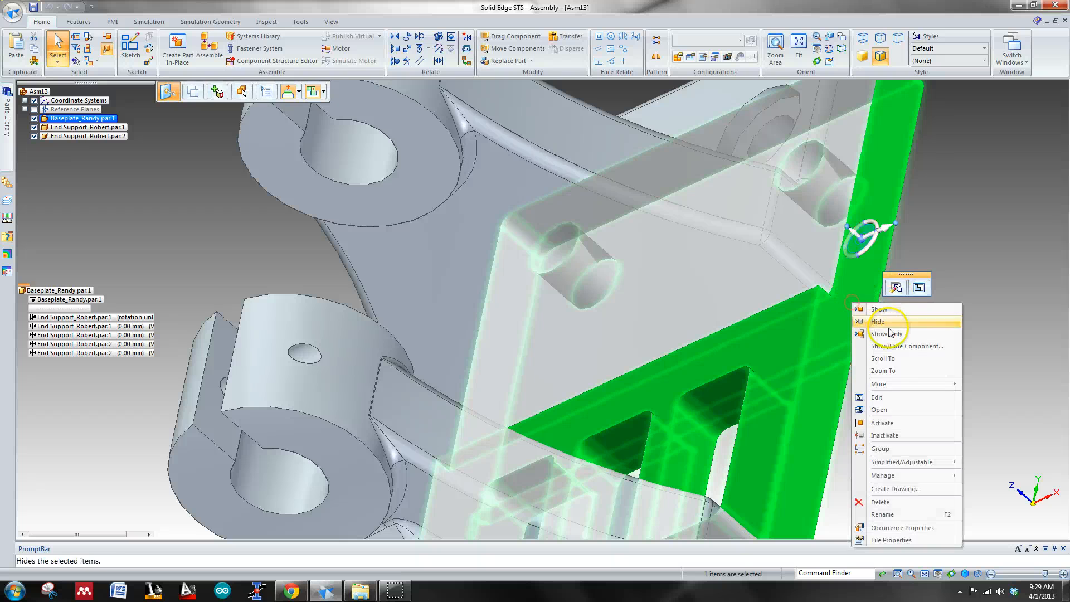
{"action": "left_click", "coordinate": [877, 398]}
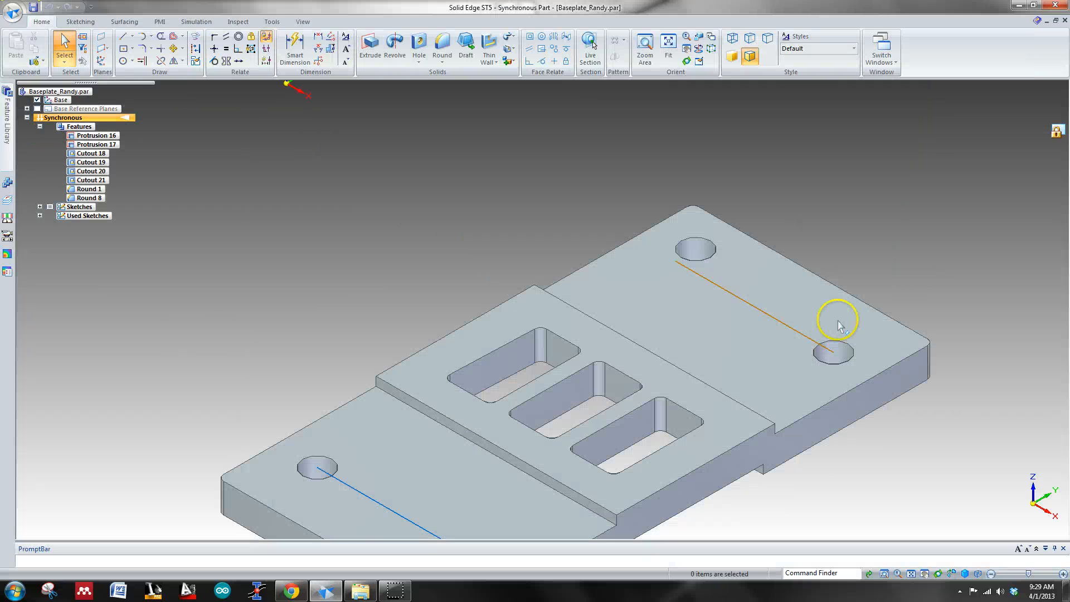
Step: Move the baseplate's rear-left hole 6.97 mm along Y into line with the rear-right hole and clear the selection
{"action": "left_click", "coordinate": [698, 252]}
{"action": "left_click", "coordinate": [703, 249]}
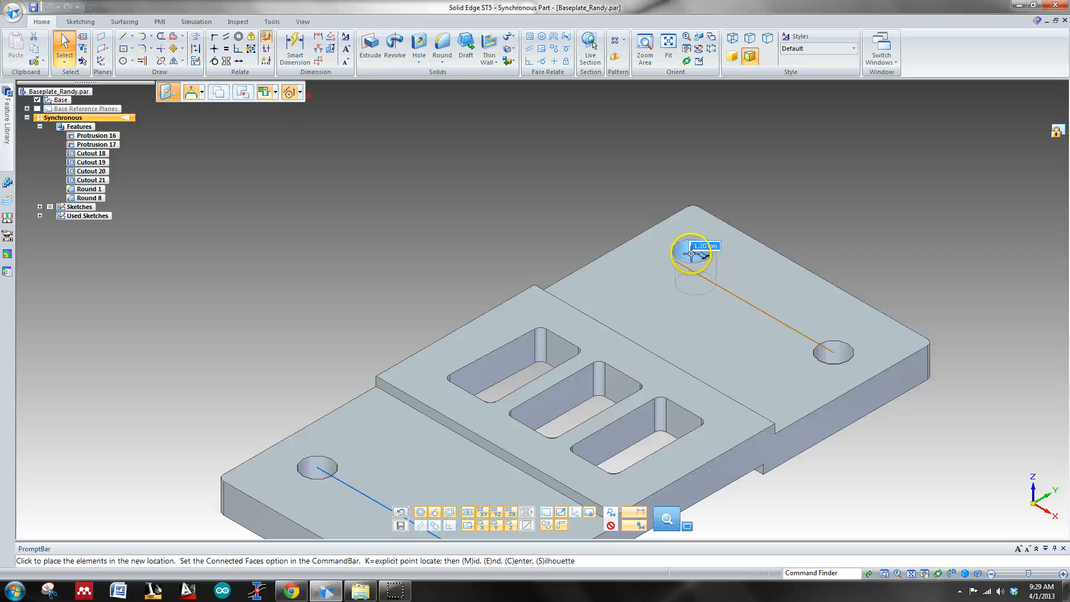
{"action": "left_click", "coordinate": [826, 344]}
{"action": "key", "text": "Escape"}
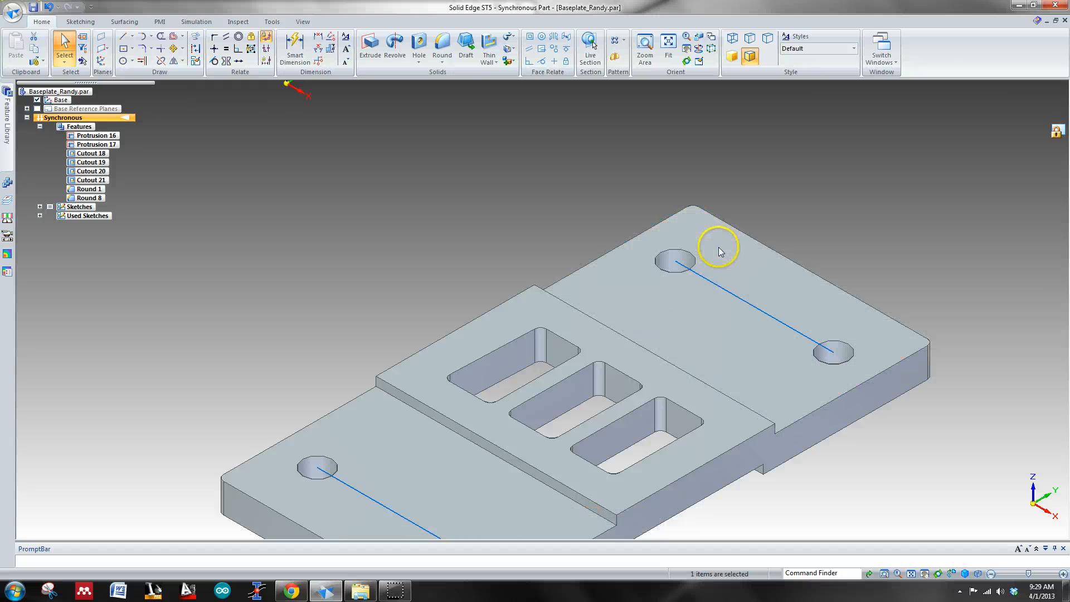
Step: Save the realigned baseplate and bring back the maximized assembly window
{"action": "left_click", "coordinate": [35, 10]}
{"action": "left_click", "coordinate": [1038, 21]}
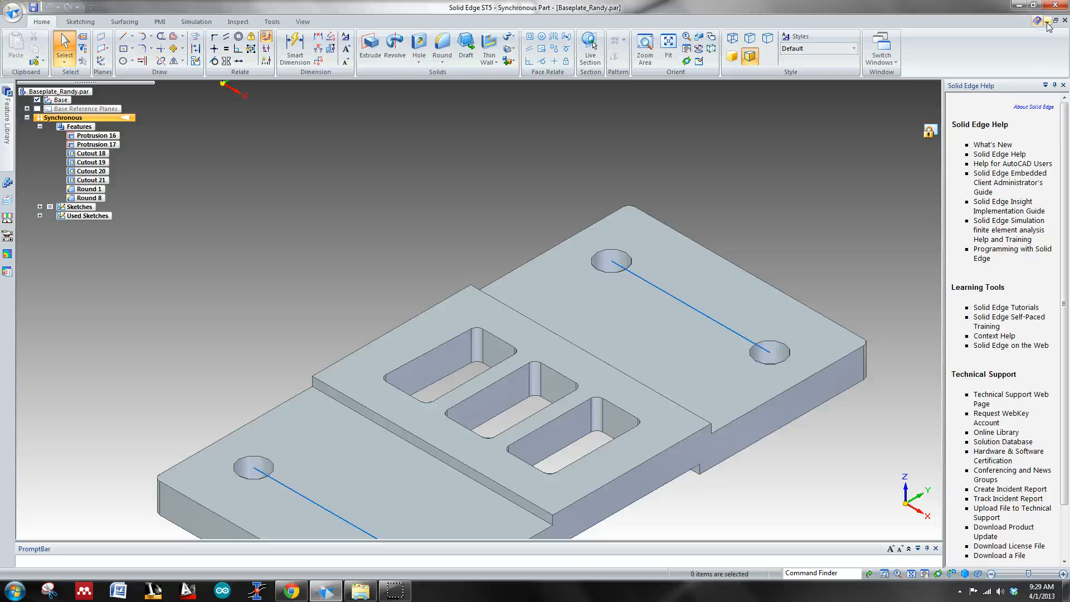
{"action": "left_click", "coordinate": [1047, 21]}
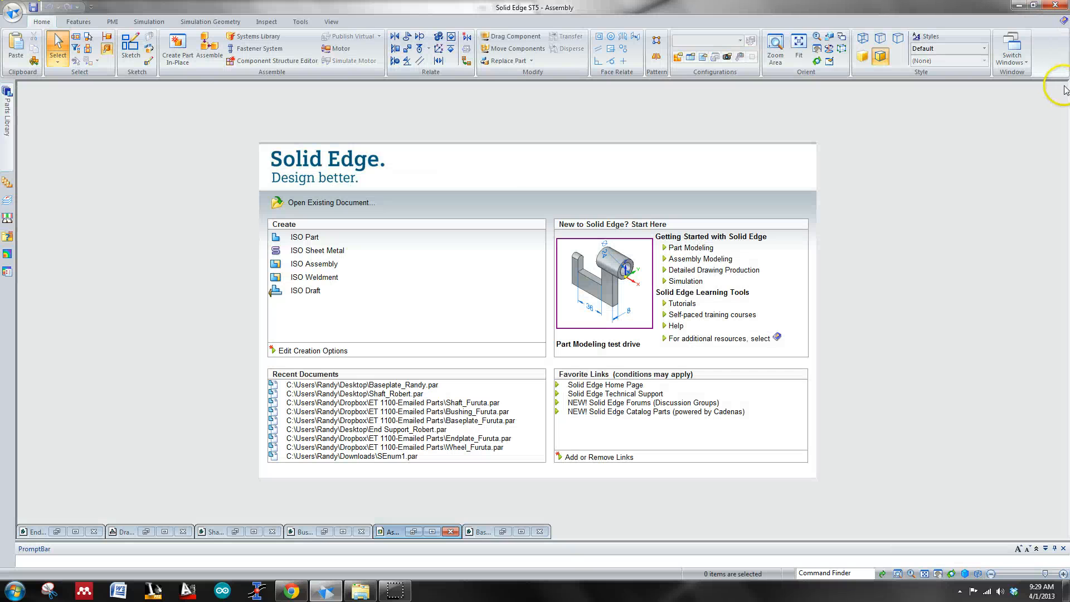
{"action": "left_click", "coordinate": [433, 534]}
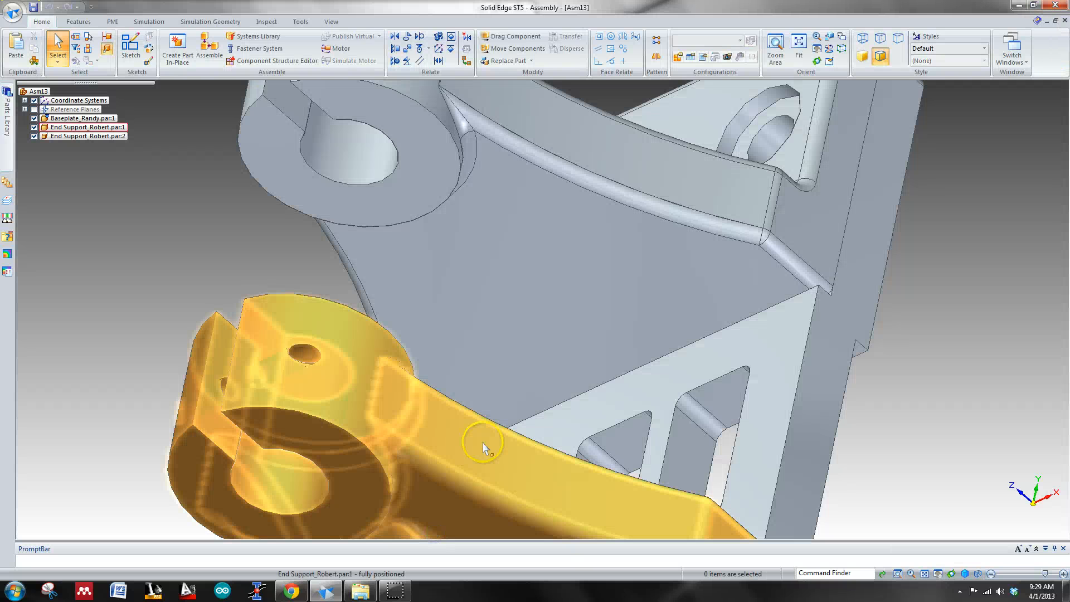
Step: Examine the upper end support's two counterbored holes closely for alignment with the baseplate holes
{"action": "key", "text": "ctrl+t"}
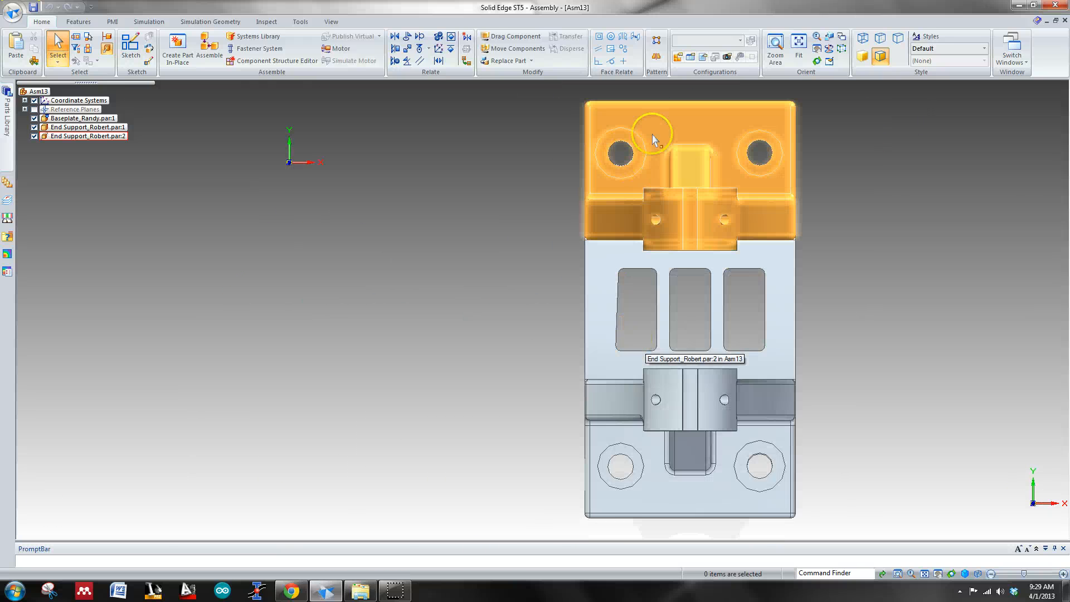
{"action": "scroll", "coordinate": [652, 139], "scroll_direction": "up", "scroll_amount": 5}
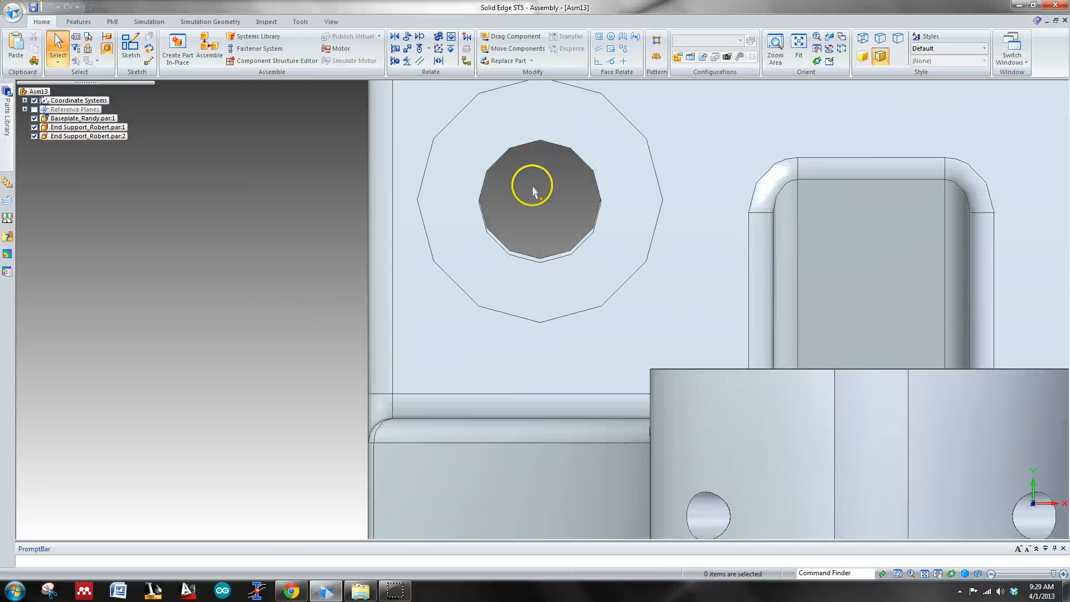
{"action": "middle_click_drag", "start_coordinate": [532, 209], "coordinate": [594, 147], "text": "shift"}
{"action": "scroll", "coordinate": [591, 182], "scroll_direction": "up", "scroll_amount": 2}
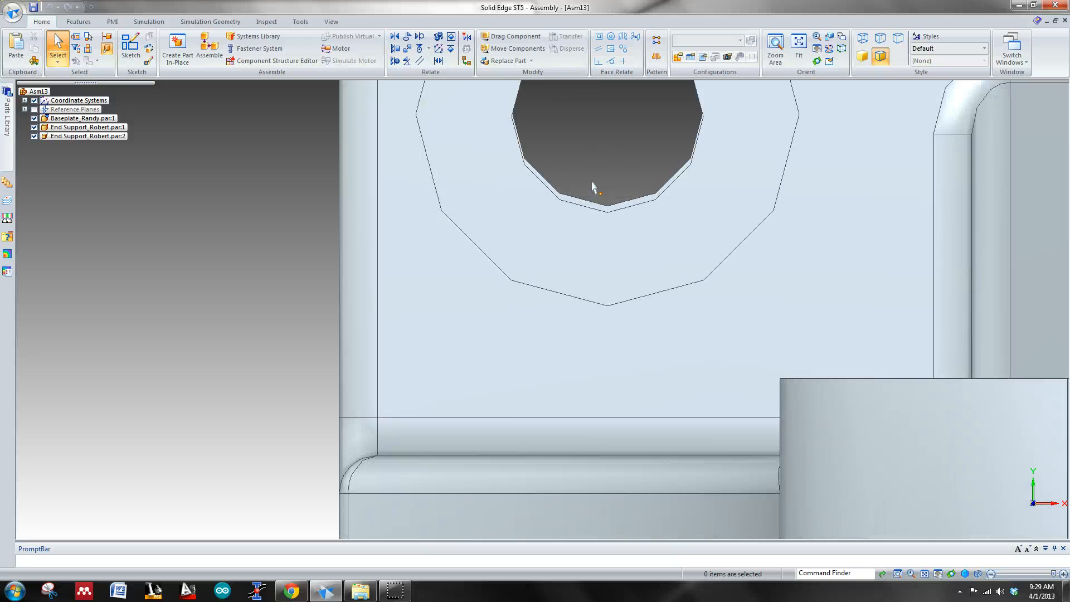
{"action": "scroll", "coordinate": [609, 194], "scroll_direction": "down", "scroll_amount": 6}
{"action": "middle_click_drag", "start_coordinate": [665, 159], "coordinate": [720, 141]}
{"action": "scroll", "coordinate": [707, 209], "scroll_direction": "up", "scroll_amount": 4}
{"action": "scroll", "coordinate": [706, 209], "scroll_direction": "down", "scroll_amount": 5}
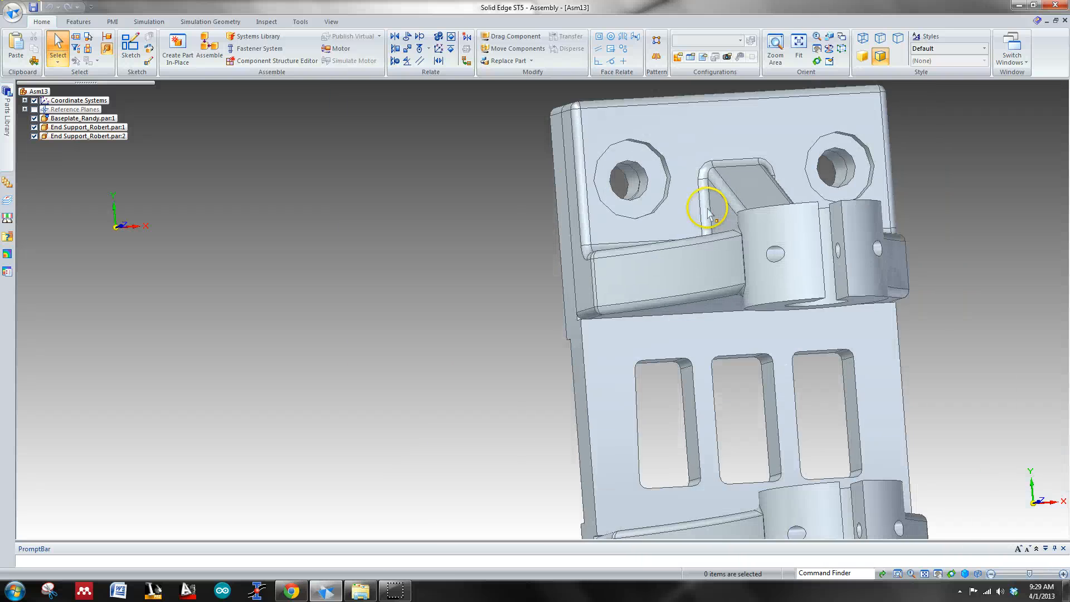
{"action": "middle_click_drag", "start_coordinate": [703, 204], "coordinate": [643, 171]}
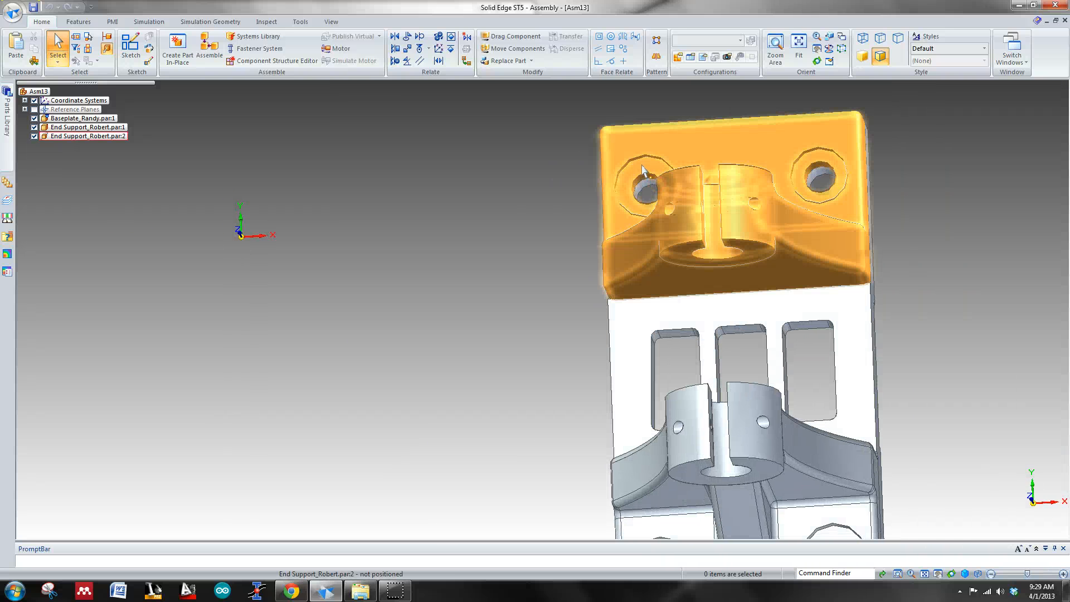
Step: Open the upper end support part from the assembly
{"action": "left_click", "coordinate": [643, 170]}
{"action": "right_click", "coordinate": [701, 142]}
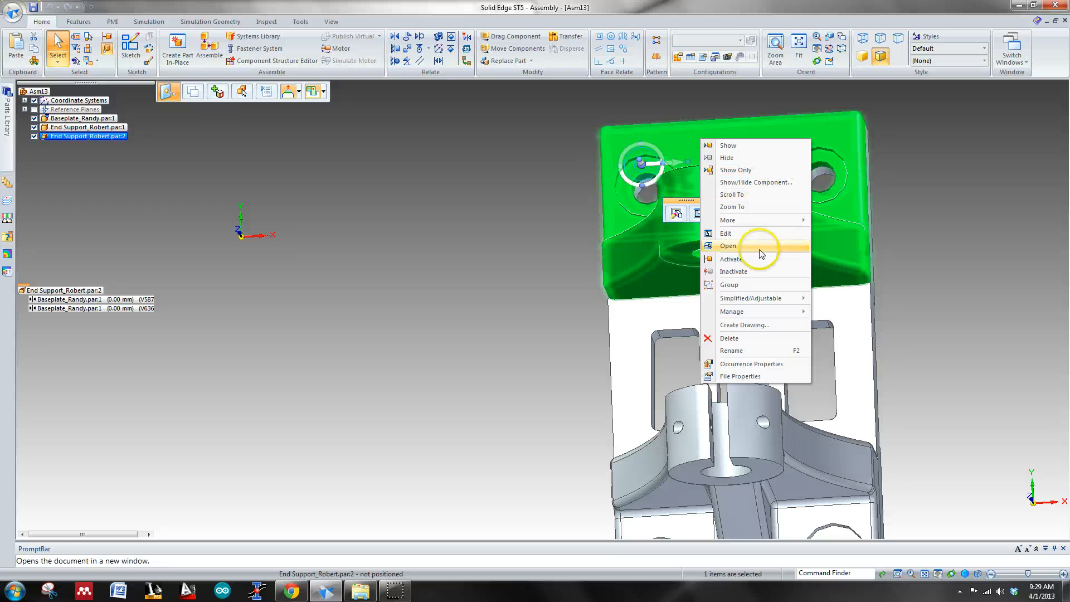
{"action": "left_click", "coordinate": [747, 238]}
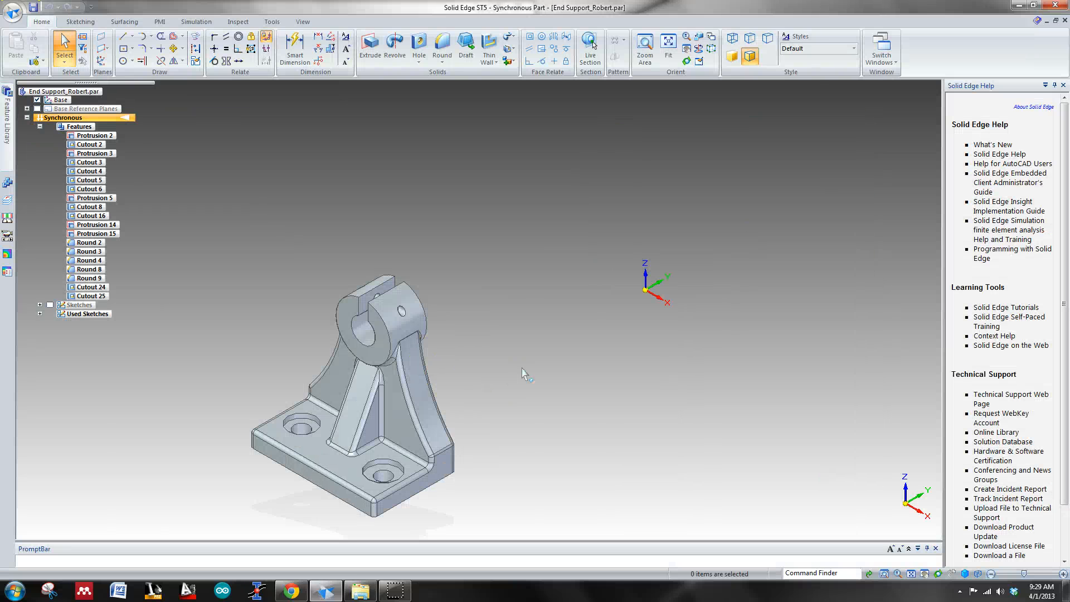
Step: Return to the assembly and examine from above how the lower end support's holes match the baseplate holes
{"action": "left_click", "coordinate": [1050, 22]}
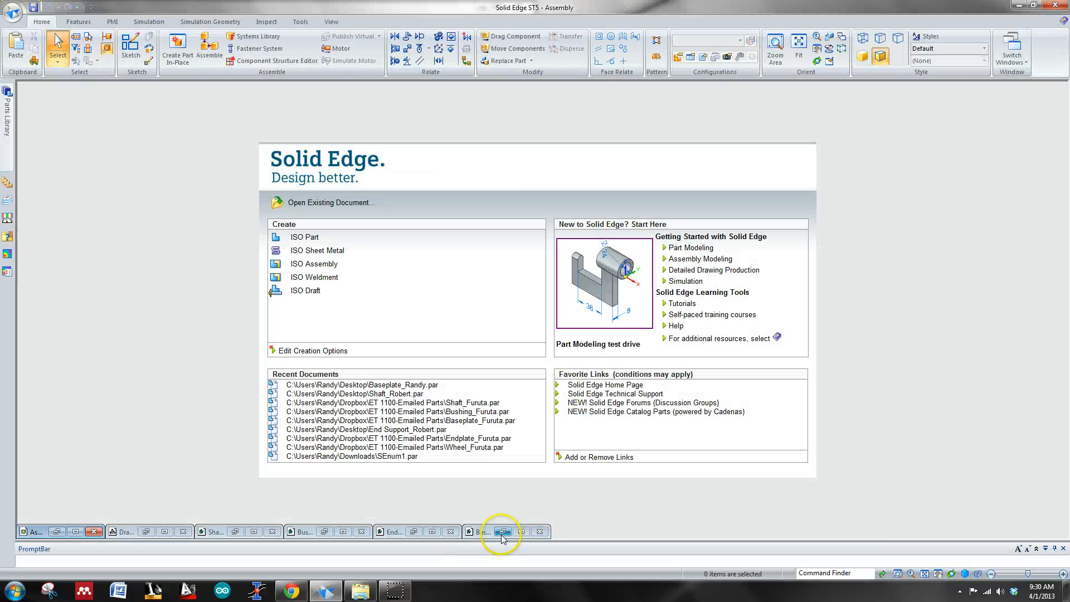
{"action": "left_click", "coordinate": [71, 532]}
{"action": "key", "text": "ctrl+t"}
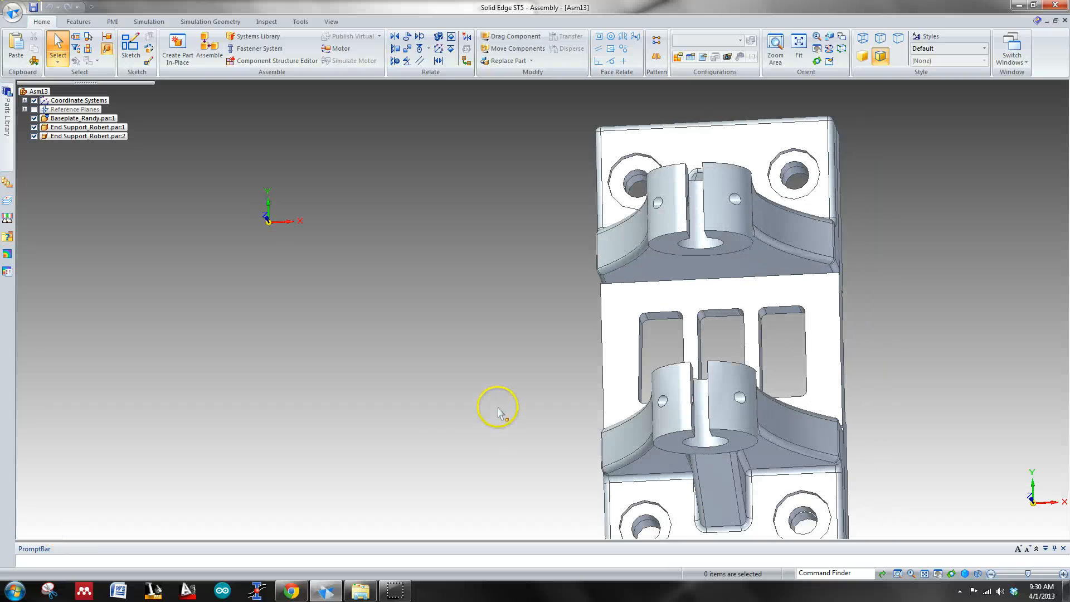
{"action": "scroll", "coordinate": [708, 494], "scroll_direction": "up", "scroll_amount": 5}
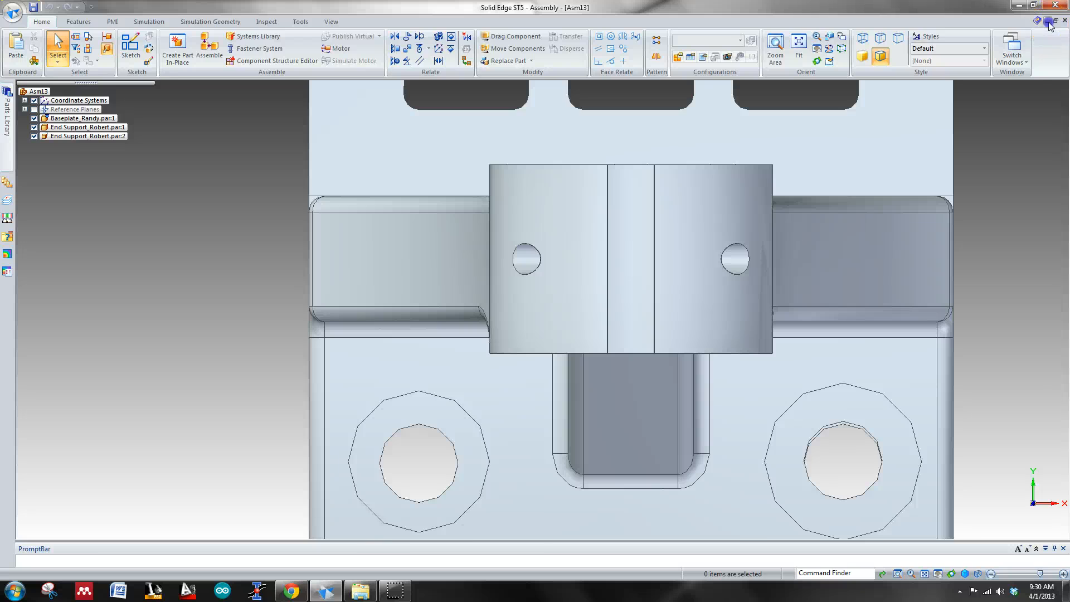
Step: Minimize the assembly and bring up the maximized end support part window
{"action": "left_click", "coordinate": [1048, 22]}
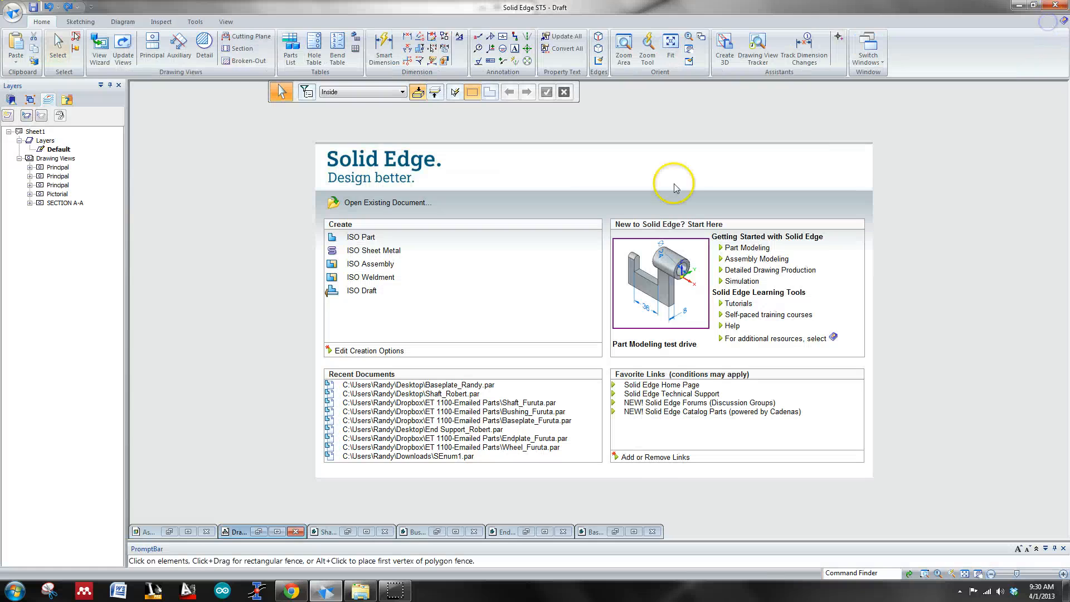
{"action": "left_click", "coordinate": [544, 531]}
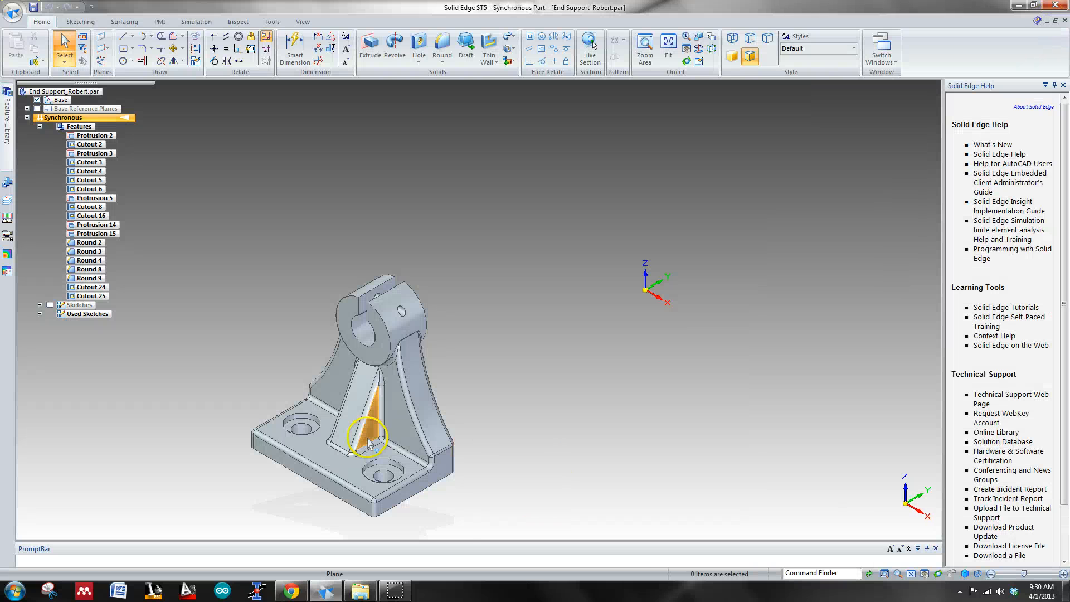
{"action": "key", "text": "ctrl+t"}
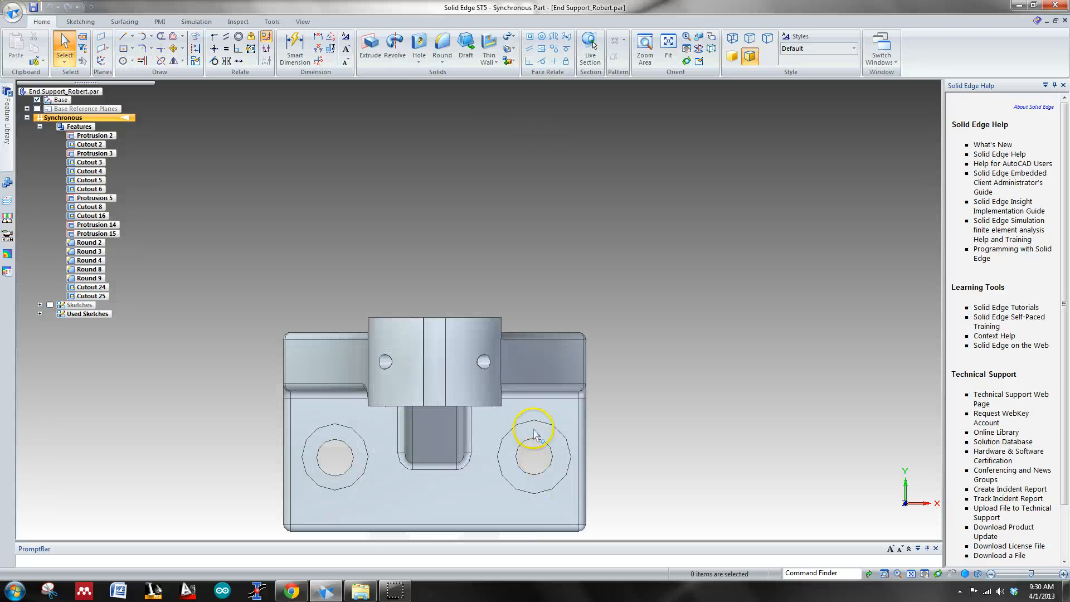
Step: Move all three faces of the end support's right counterbored hole along the base, using the left hole as the alignment reference
{"action": "left_click", "coordinate": [549, 435]}
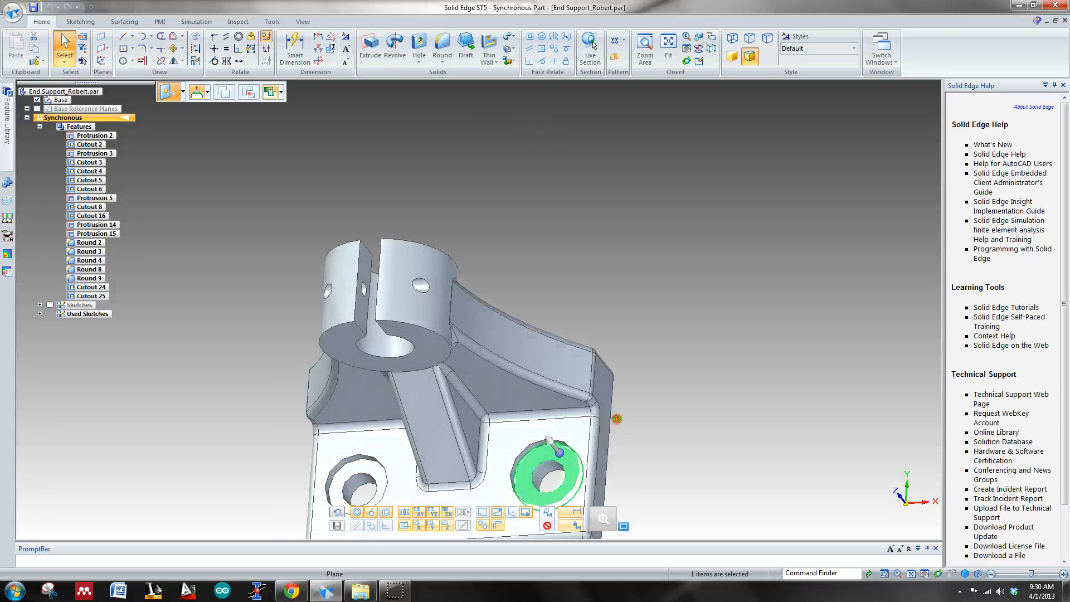
{"action": "key", "text": "ctrl+i"}
{"action": "left_click", "coordinate": [530, 445]}
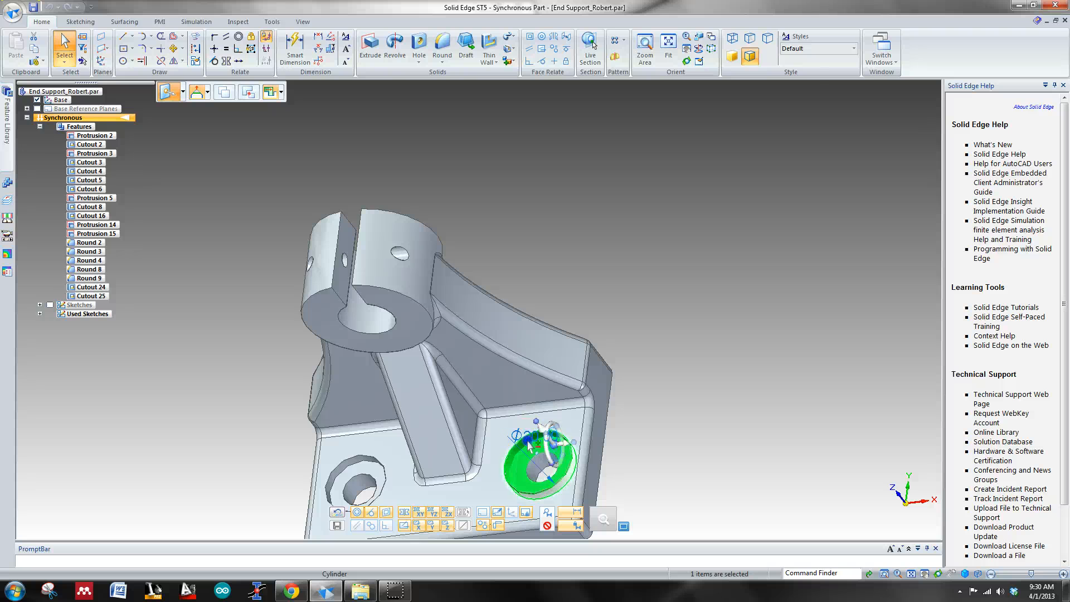
{"action": "middle_click_drag", "start_coordinate": [746, 511], "coordinate": [864, 444]}
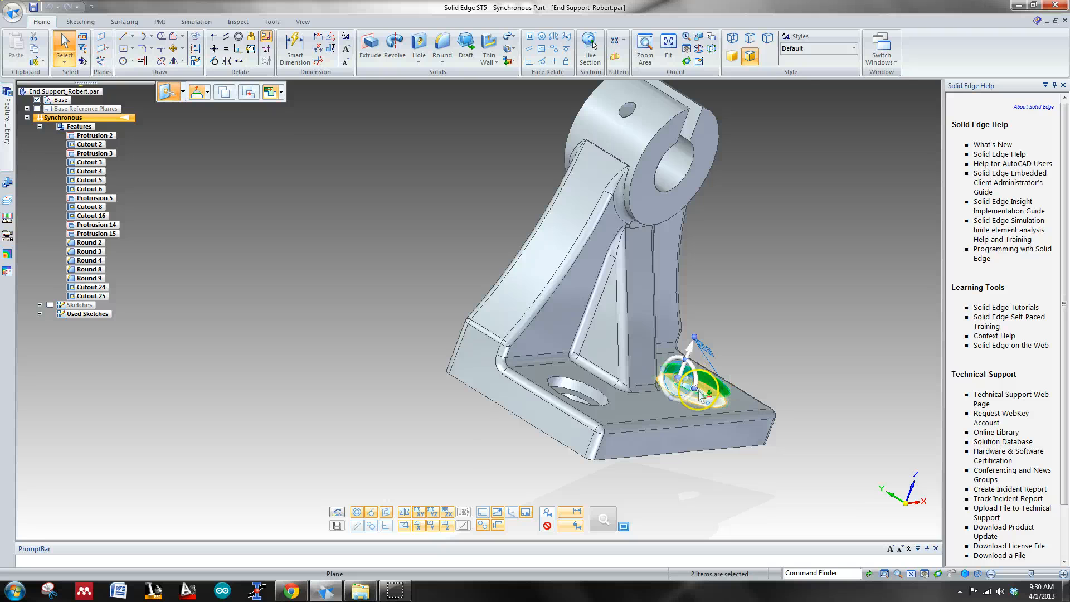
{"action": "middle_click_drag", "start_coordinate": [839, 394], "coordinate": [774, 426]}
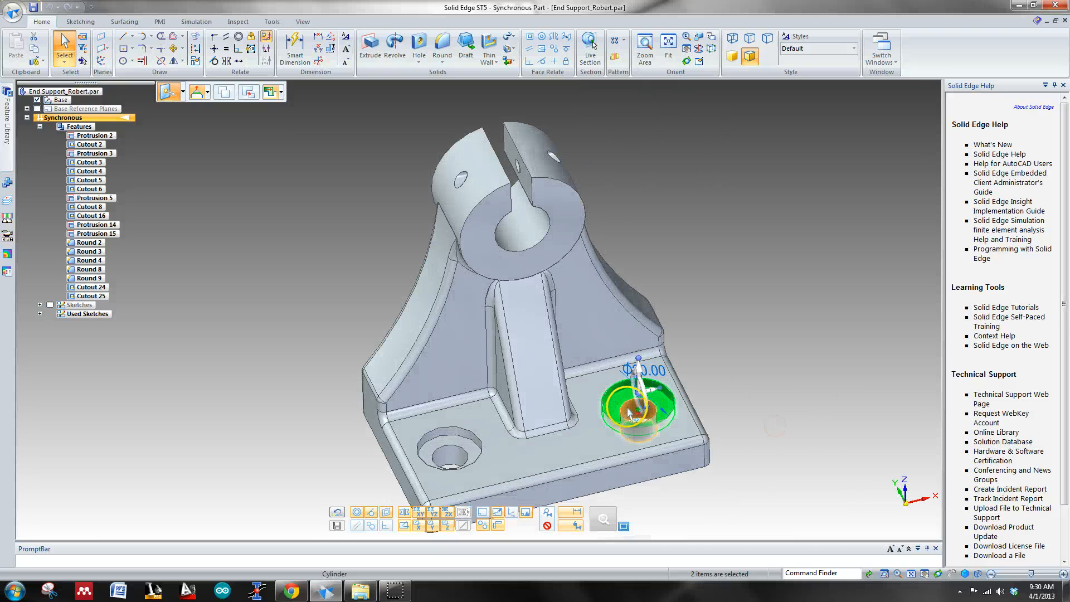
{"action": "middle_click_drag", "start_coordinate": [643, 415], "coordinate": [668, 427]}
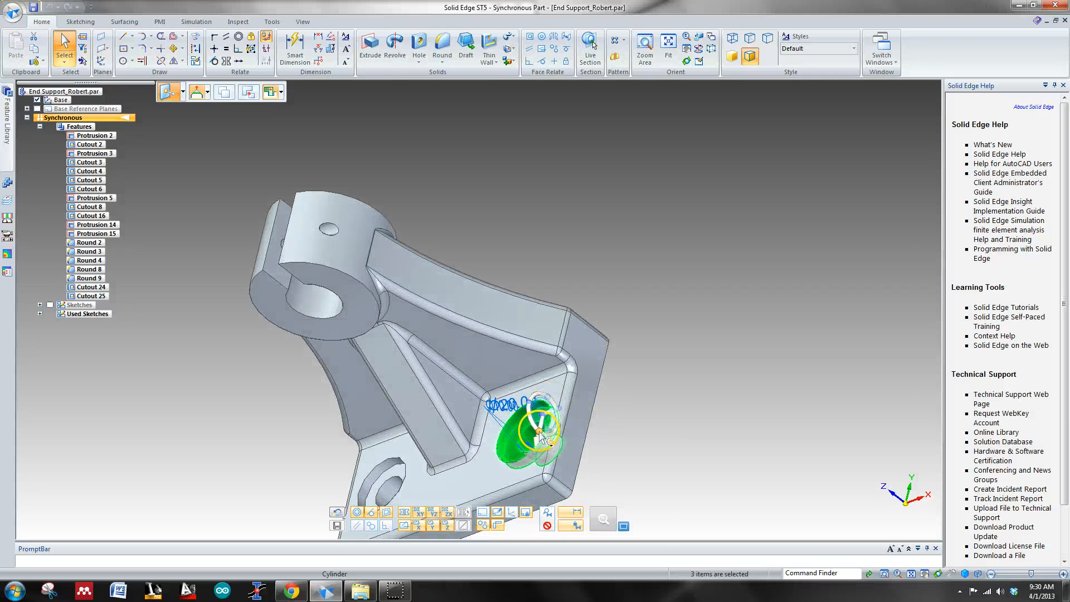
{"action": "left_click", "coordinate": [538, 434]}
{"action": "middle_click_drag", "start_coordinate": [526, 454], "coordinate": [535, 425]}
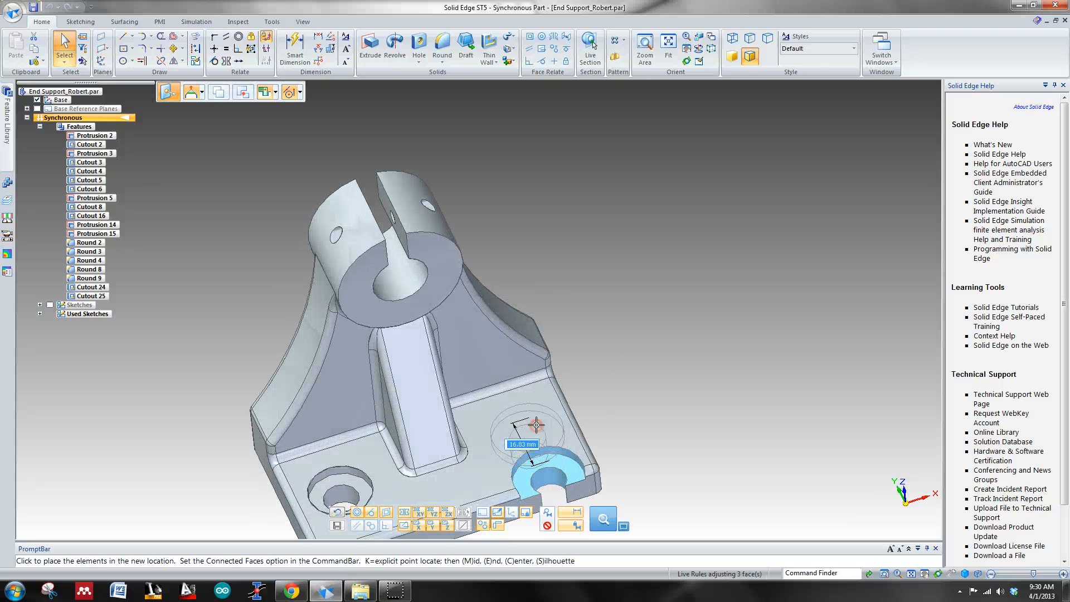
{"action": "left_click", "coordinate": [335, 488]}
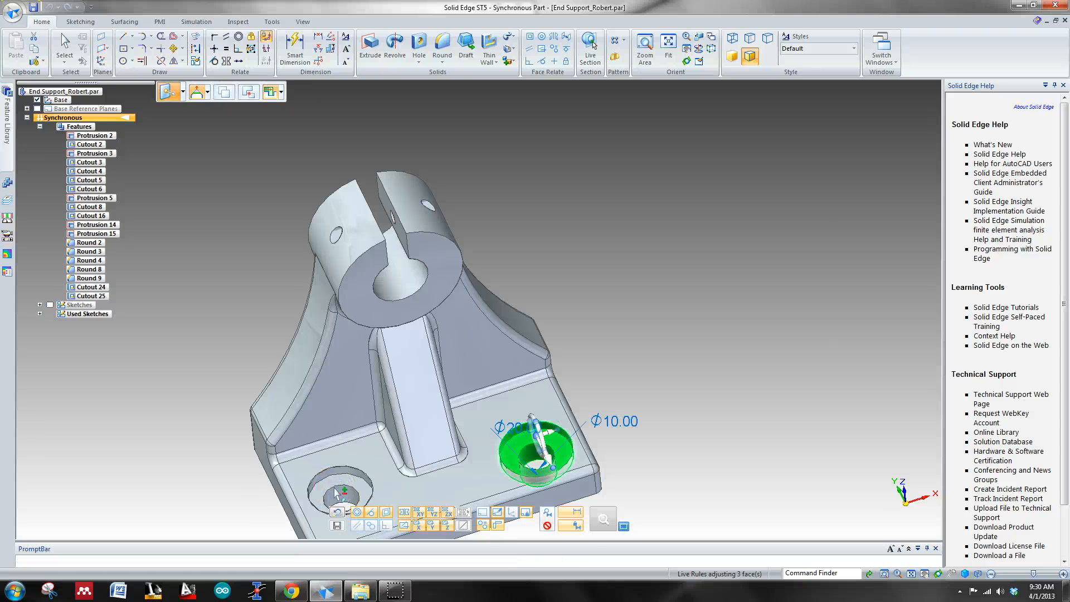
Step: Check the moved counterbored hole's position against the left hole from above and at an angle
{"action": "key", "text": "ctrl+t"}
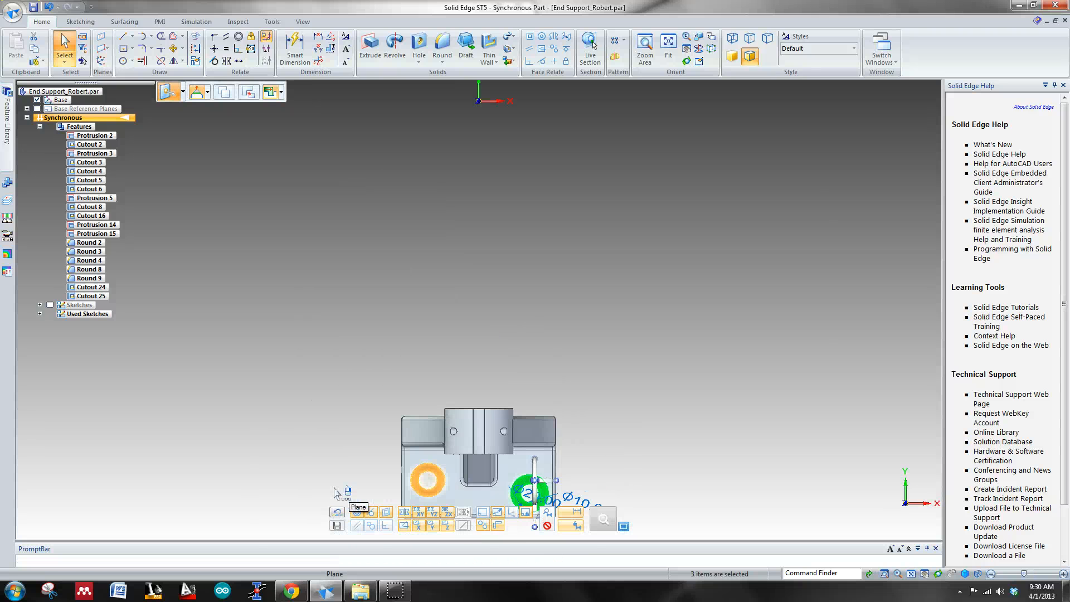
{"action": "scroll", "coordinate": [539, 488], "scroll_direction": "down", "scroll_amount": 2}
{"action": "scroll", "coordinate": [539, 488], "scroll_direction": "up", "scroll_amount": 3}
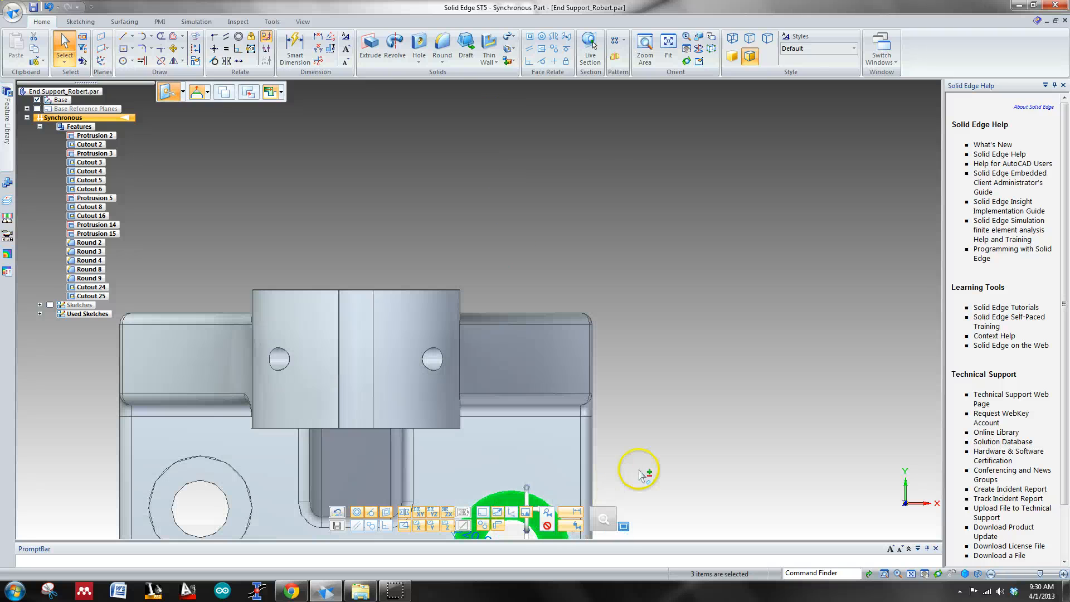
{"action": "middle_click_drag", "start_coordinate": [639, 470], "coordinate": [654, 267], "text": "shift"}
{"action": "middle_click_drag", "start_coordinate": [660, 331], "coordinate": [710, 287]}
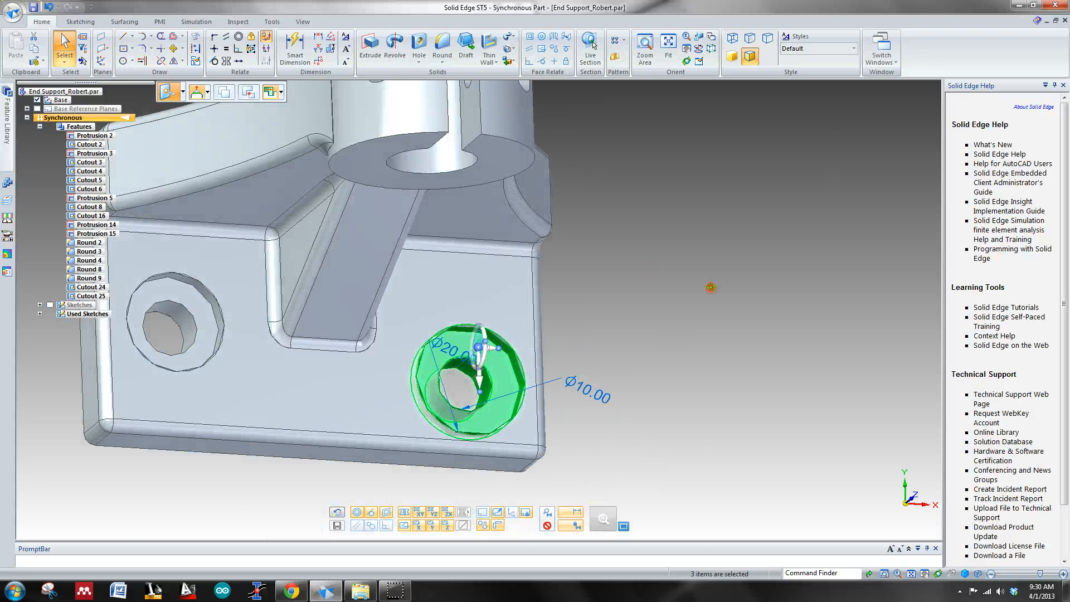
Step: Move all three faces of the right counterbored hole perpendicular to the base's long edge, aligning to the left hole with all keypoints enabled
{"action": "left_click", "coordinate": [478, 346]}
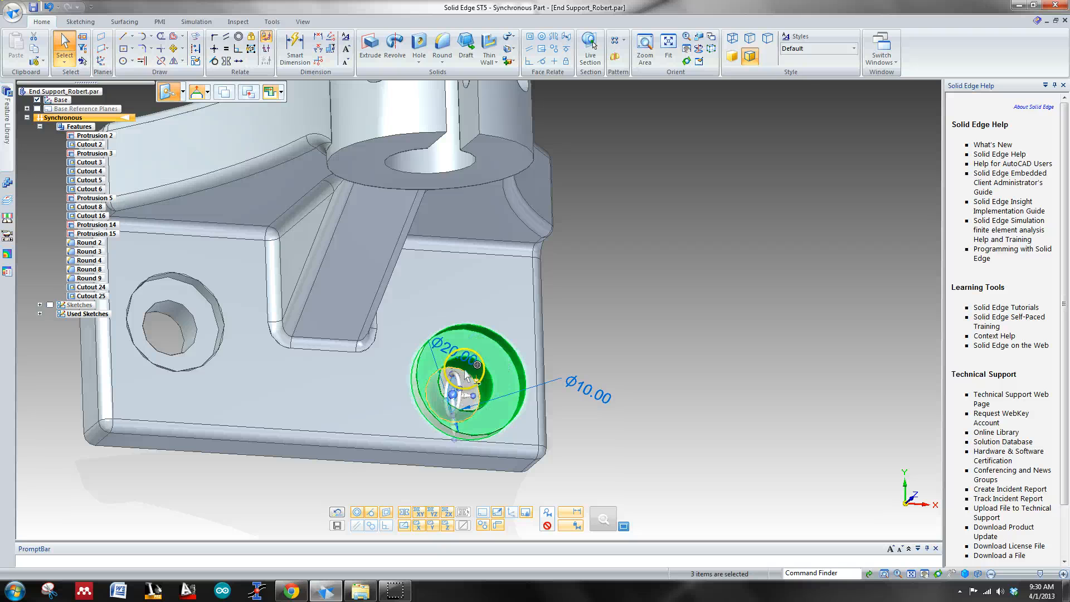
{"action": "left_click", "coordinate": [475, 359]}
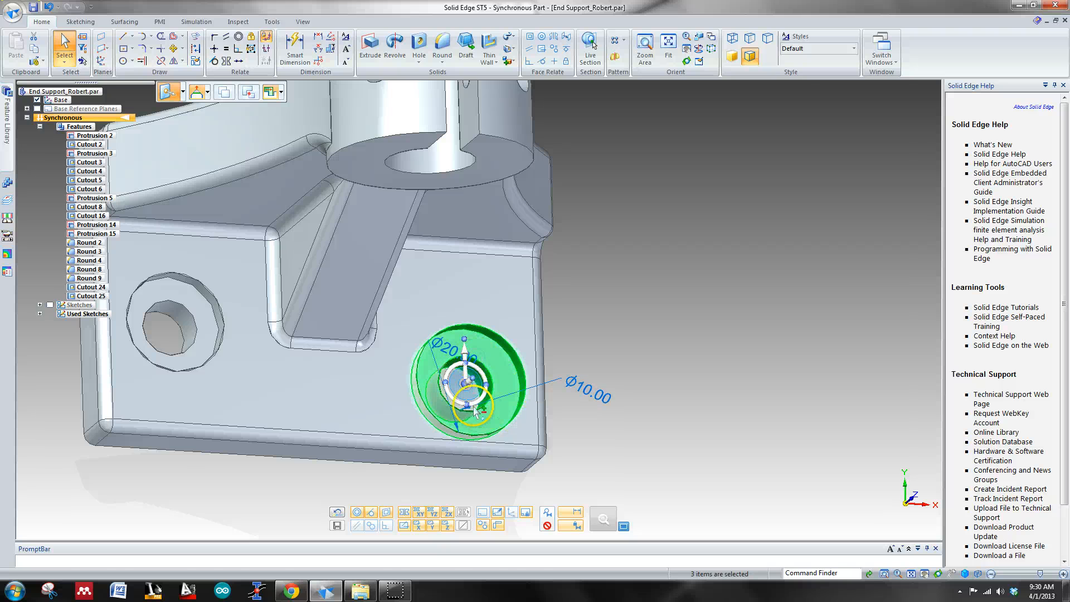
{"action": "left_click", "coordinate": [467, 354]}
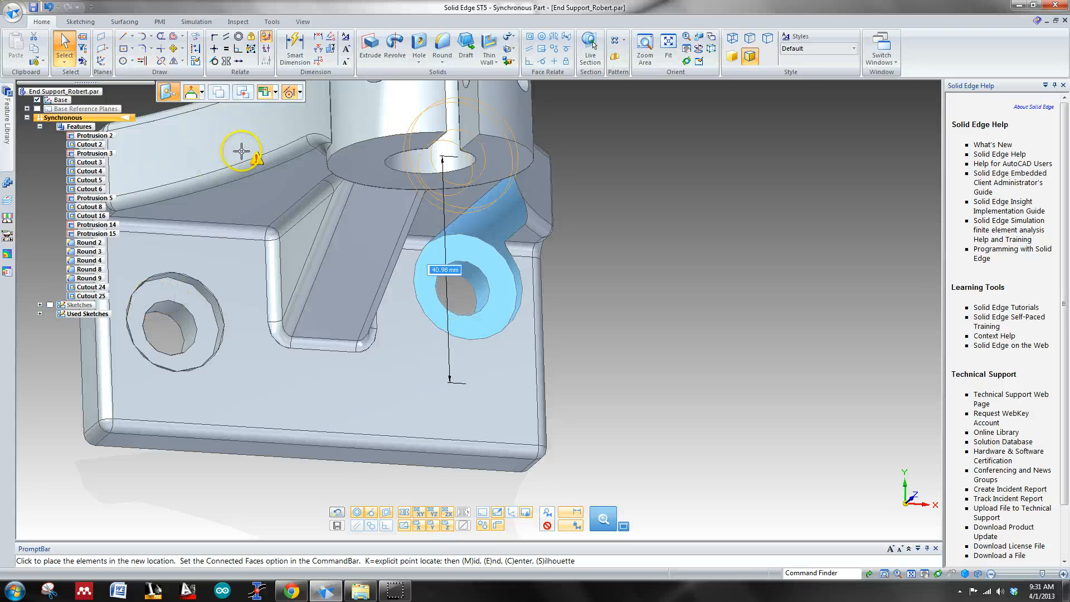
{"action": "left_click", "coordinate": [300, 93]}
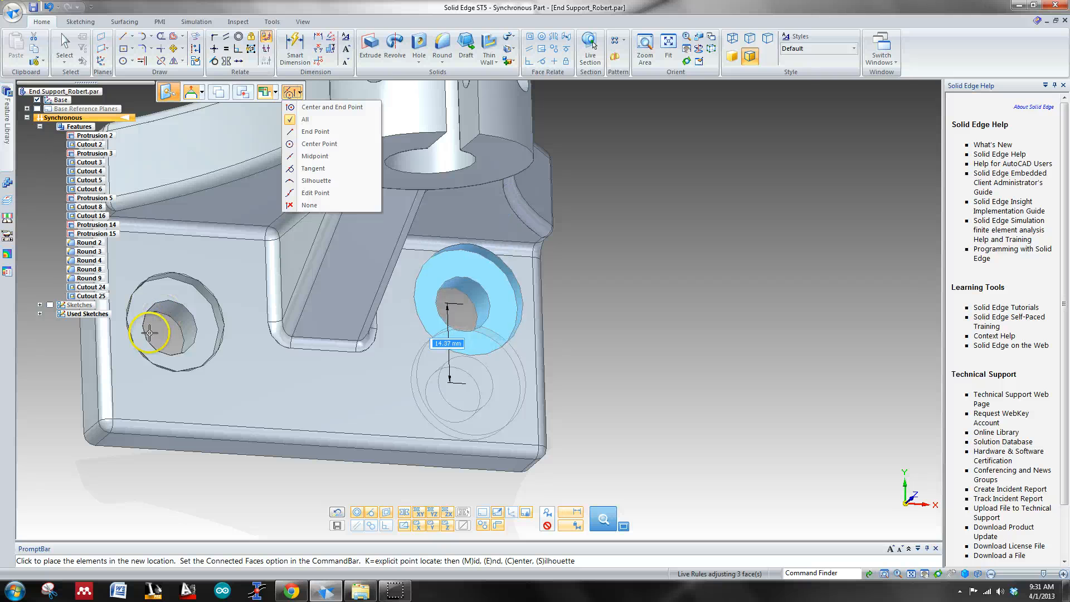
{"action": "left_click", "coordinate": [288, 120]}
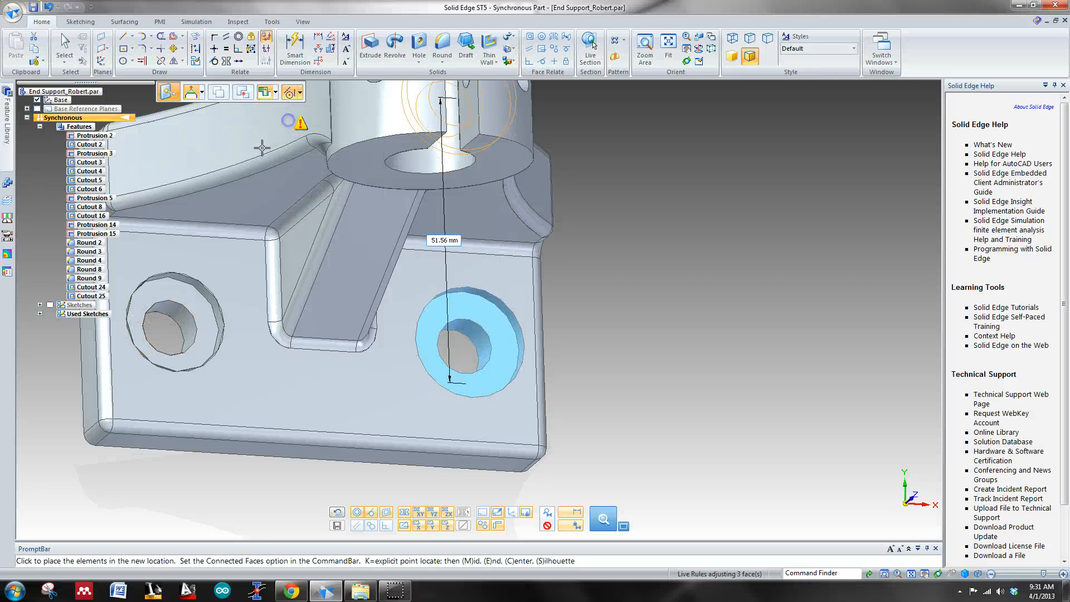
{"action": "left_click", "coordinate": [142, 330]}
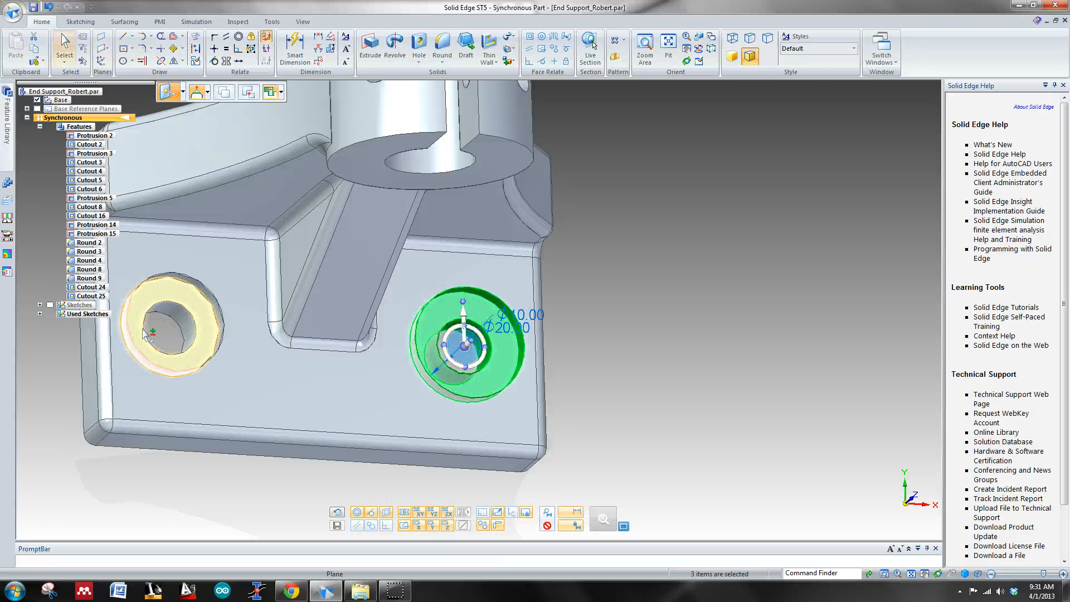
Step: Check the alignment of the two counterbored holes in the end support from above
{"action": "key", "text": "ctrl+t"}
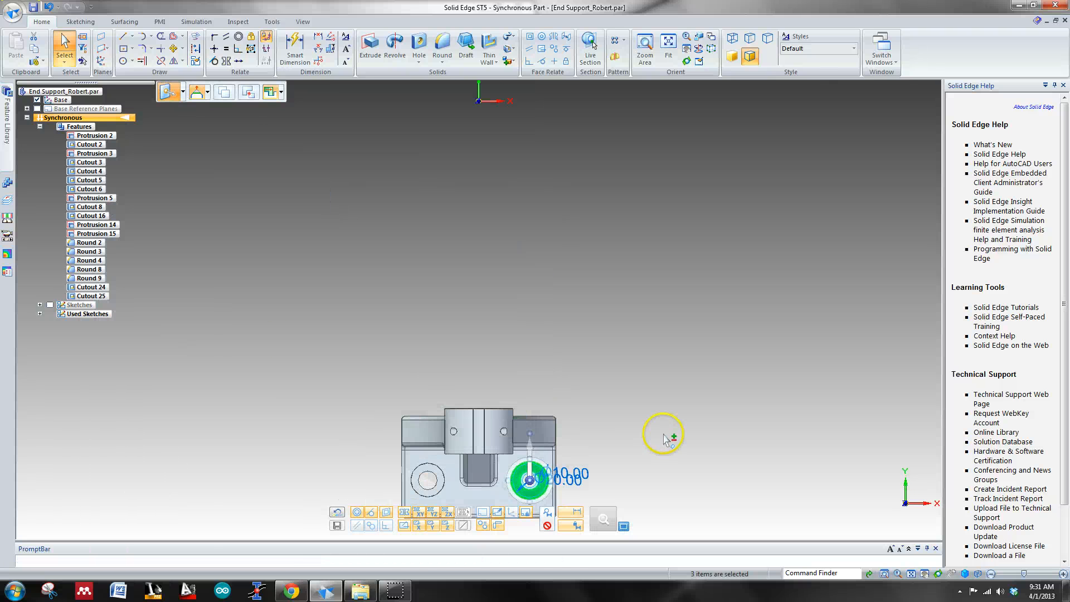
{"action": "left_click", "coordinate": [596, 453]}
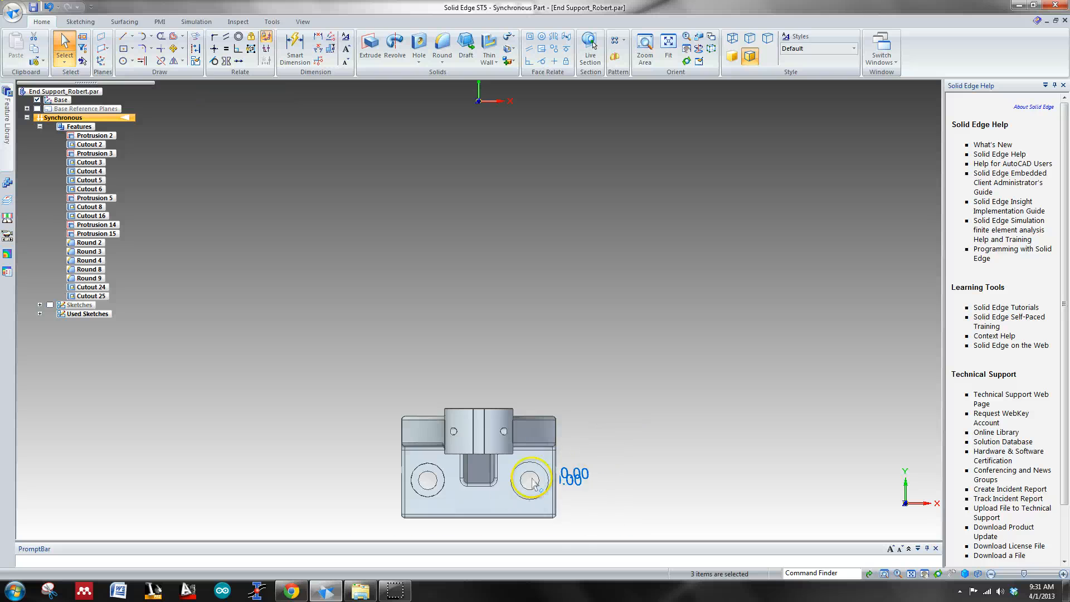
{"action": "scroll", "coordinate": [479, 445], "scroll_direction": "up", "scroll_amount": 5}
{"action": "middle_click_drag", "start_coordinate": [642, 392], "coordinate": [650, 301], "text": "shift"}
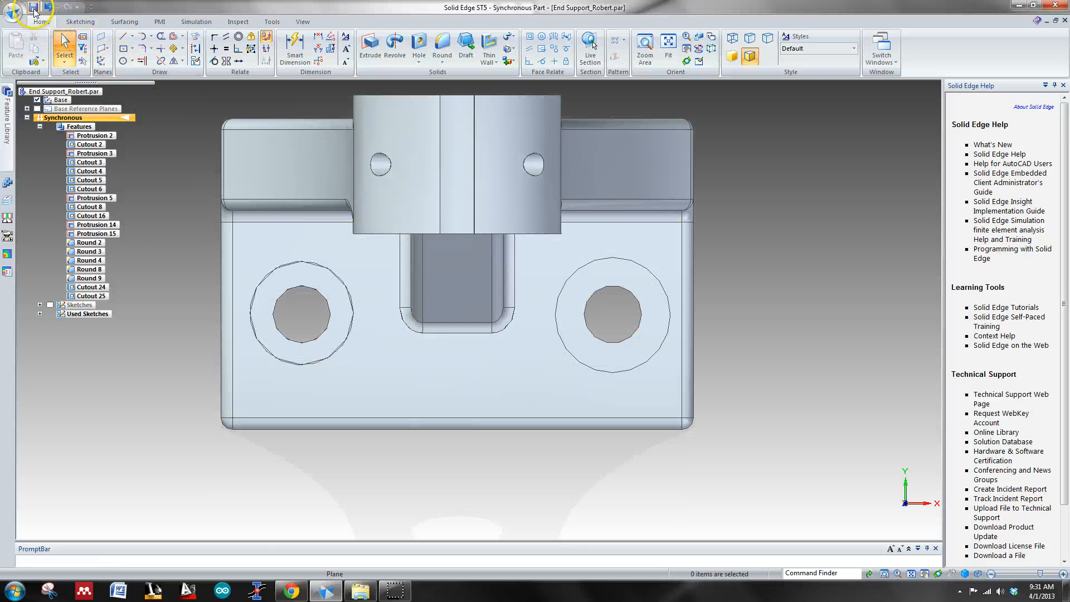
Step: Minimize the end support part, bring up the assembly window, and view both end supports on the baseplate from above
{"action": "left_click", "coordinate": [1047, 22]}
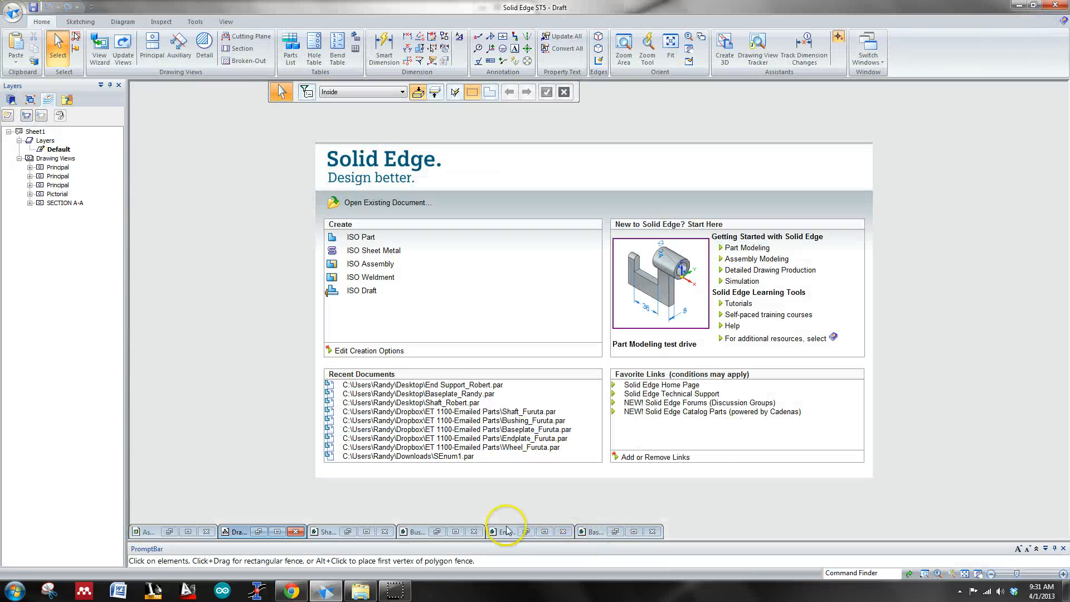
{"action": "left_click", "coordinate": [186, 531]}
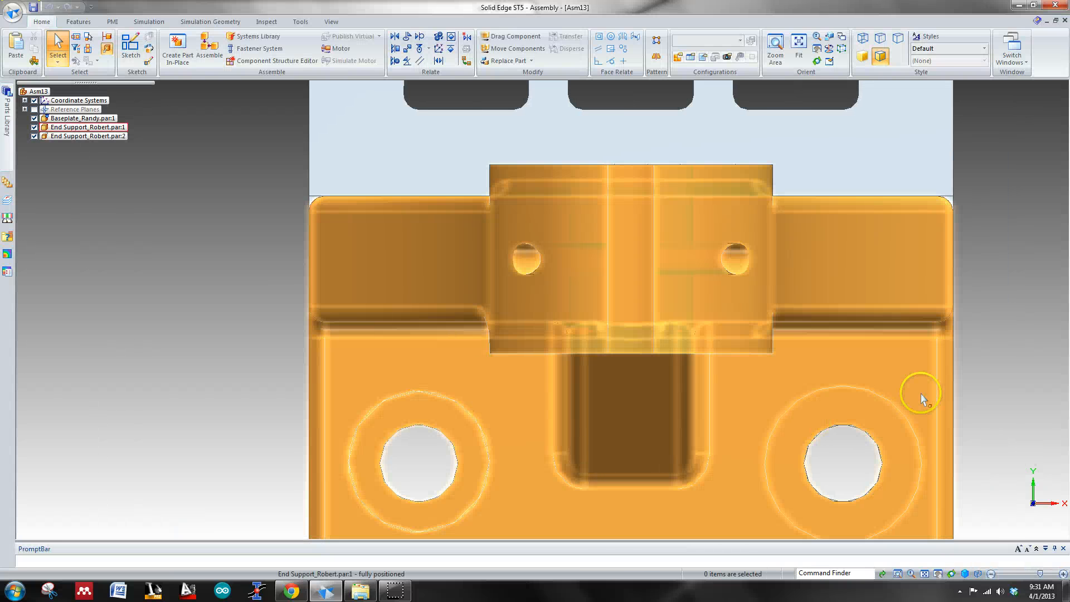
{"action": "key", "text": "ctrl+shift+f"}
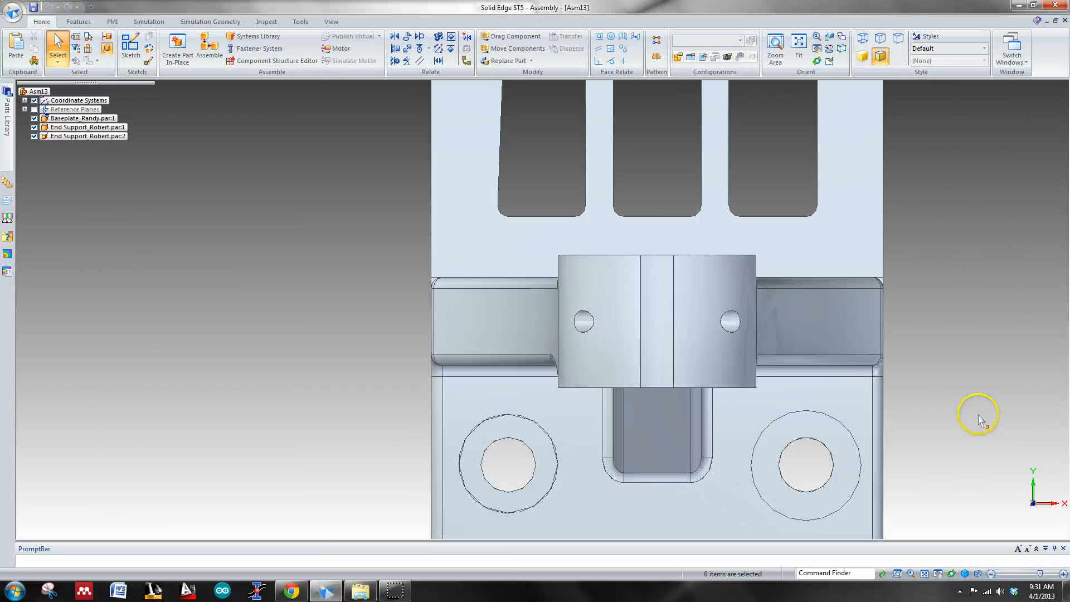
{"action": "middle_click_drag", "start_coordinate": [899, 383], "coordinate": [955, 370]}
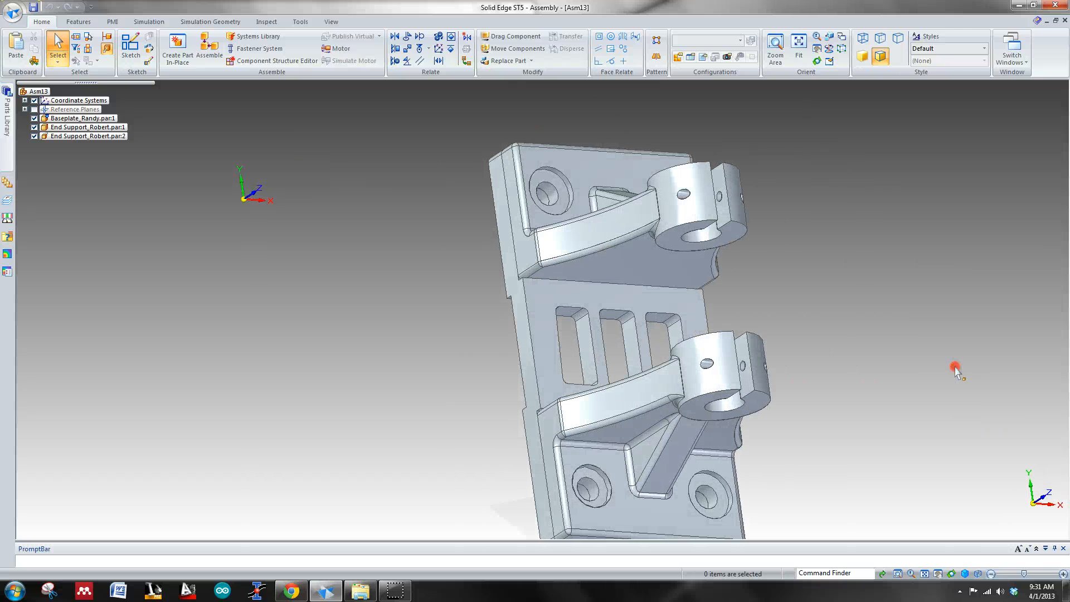
{"action": "key", "text": "ctrl+t"}
{"action": "left_click", "coordinate": [955, 273]}
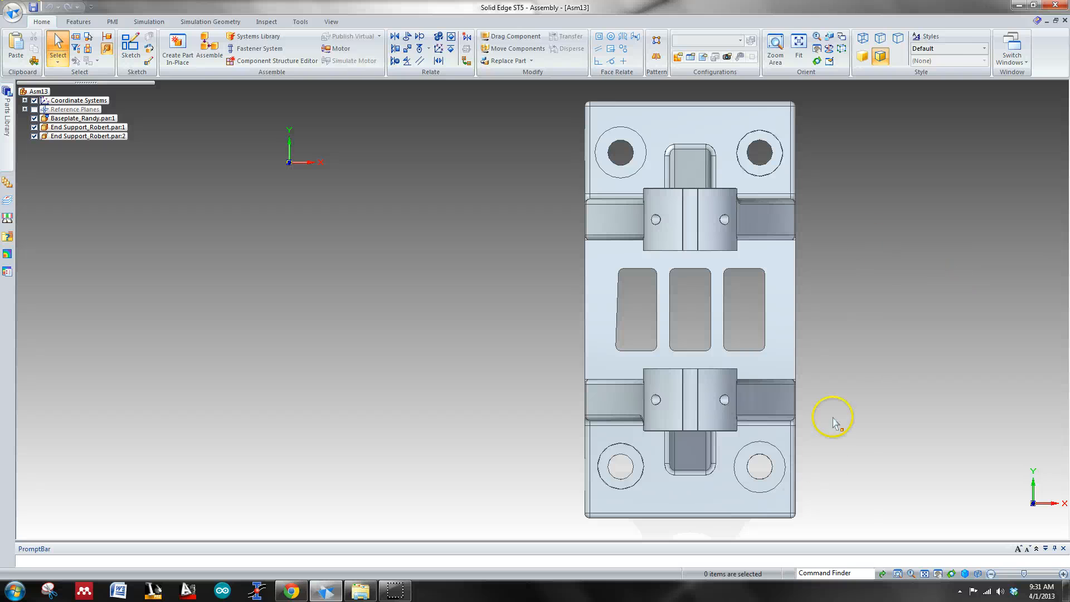
Step: Examine up close how the lower end support's right and left holes match the baseplate holes
{"action": "scroll", "coordinate": [750, 477], "scroll_direction": "down", "scroll_amount": 3}
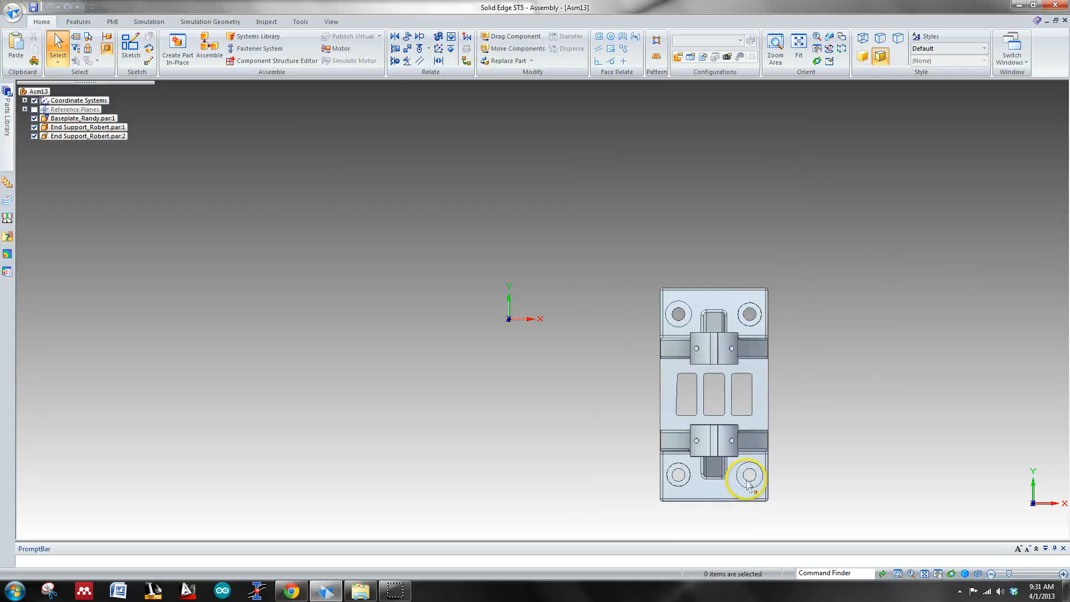
{"action": "scroll", "coordinate": [746, 473], "scroll_direction": "up", "scroll_amount": 8}
{"action": "scroll", "coordinate": [750, 500], "scroll_direction": "up", "scroll_amount": 3}
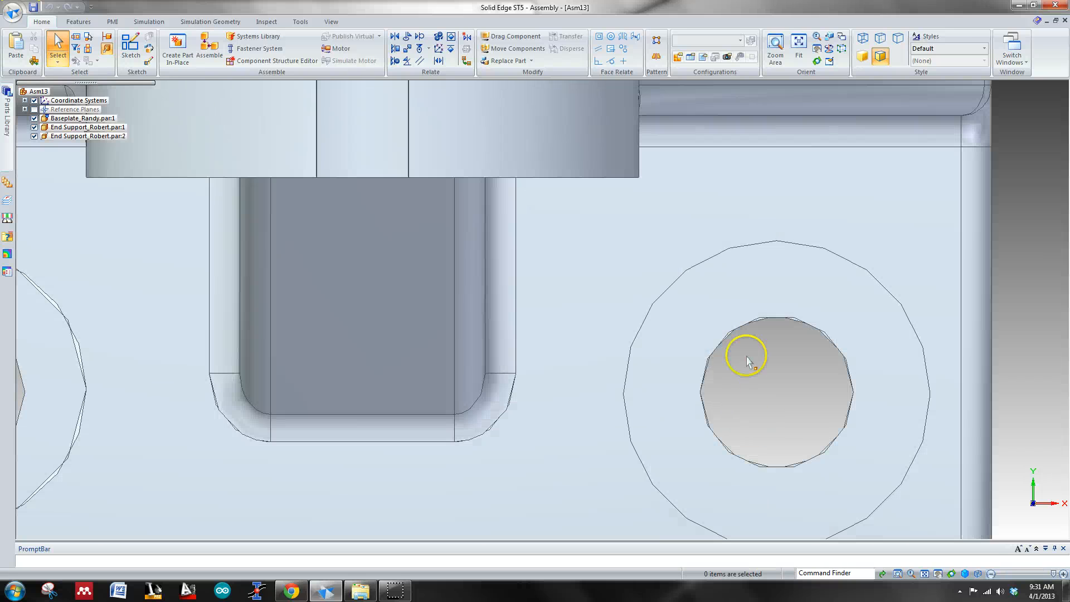
{"action": "scroll", "coordinate": [752, 390], "scroll_direction": "down", "scroll_amount": 3}
{"action": "scroll", "coordinate": [319, 402], "scroll_direction": "up", "scroll_amount": 1}
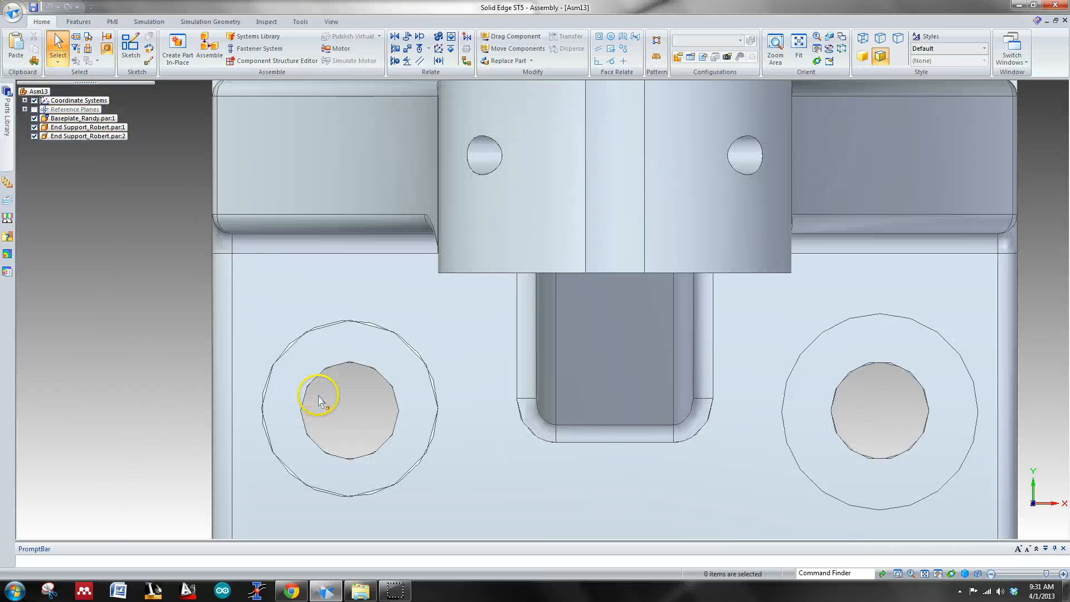
{"action": "scroll", "coordinate": [319, 401], "scroll_direction": "up", "scroll_amount": 2}
{"action": "scroll", "coordinate": [322, 393], "scroll_direction": "down", "scroll_amount": 5}
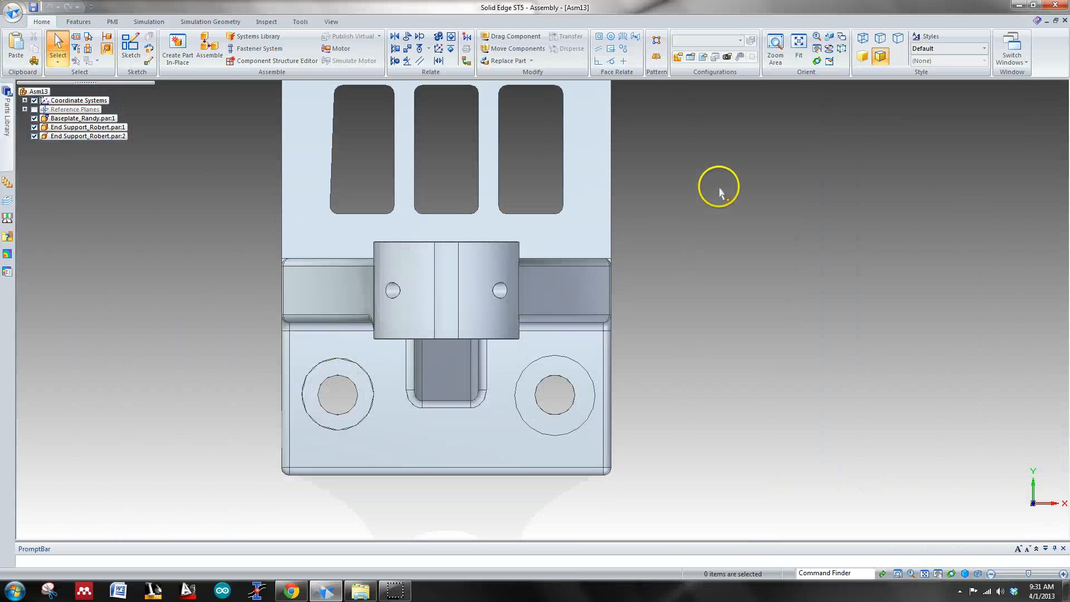
Step: Open the baseplate part from the assembly in its own window and orient it to the top view
{"action": "middle_click_drag", "start_coordinate": [719, 193], "coordinate": [617, 289], "text": "shift"}
{"action": "left_click", "coordinate": [421, 273]}
{"action": "middle_click_drag", "start_coordinate": [783, 328], "coordinate": [517, 299]}
{"action": "left_click", "coordinate": [510, 292]}
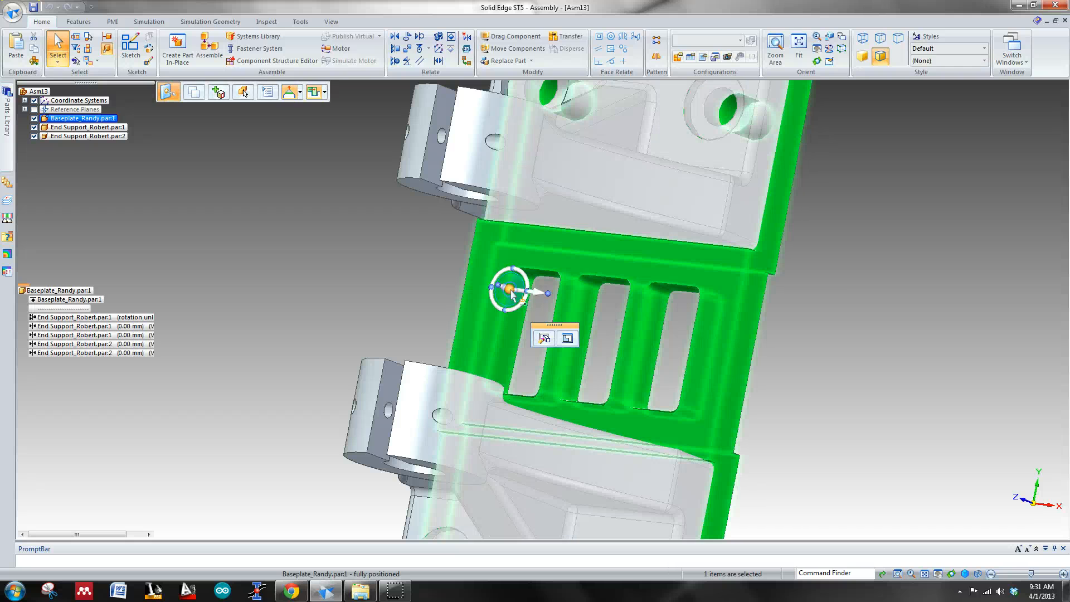
{"action": "right_click", "coordinate": [493, 254]}
{"action": "left_click", "coordinate": [543, 350]}
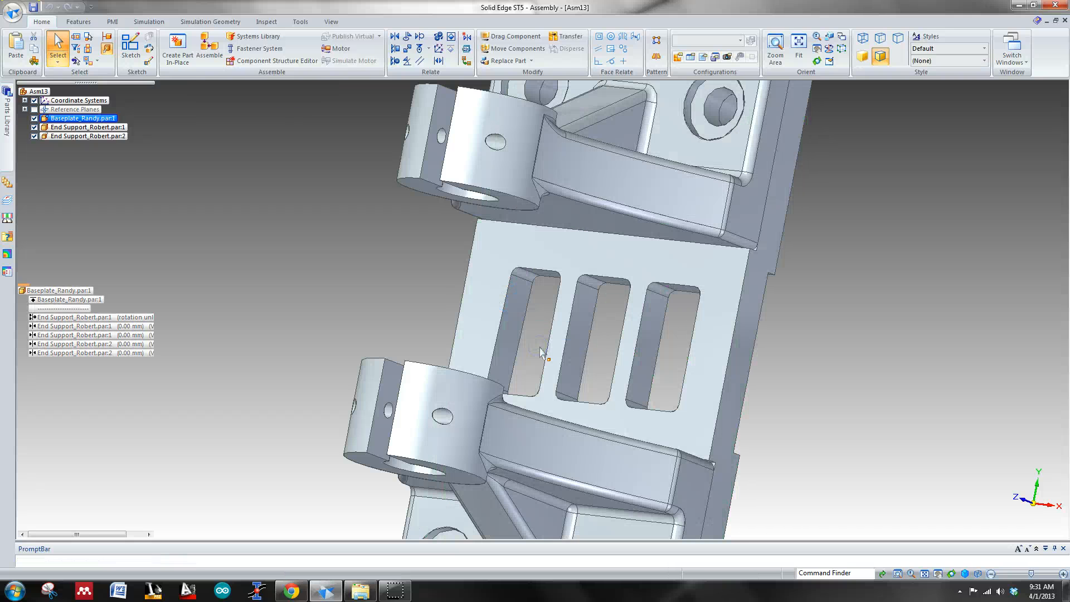
{"action": "key", "text": "ctrl+t"}
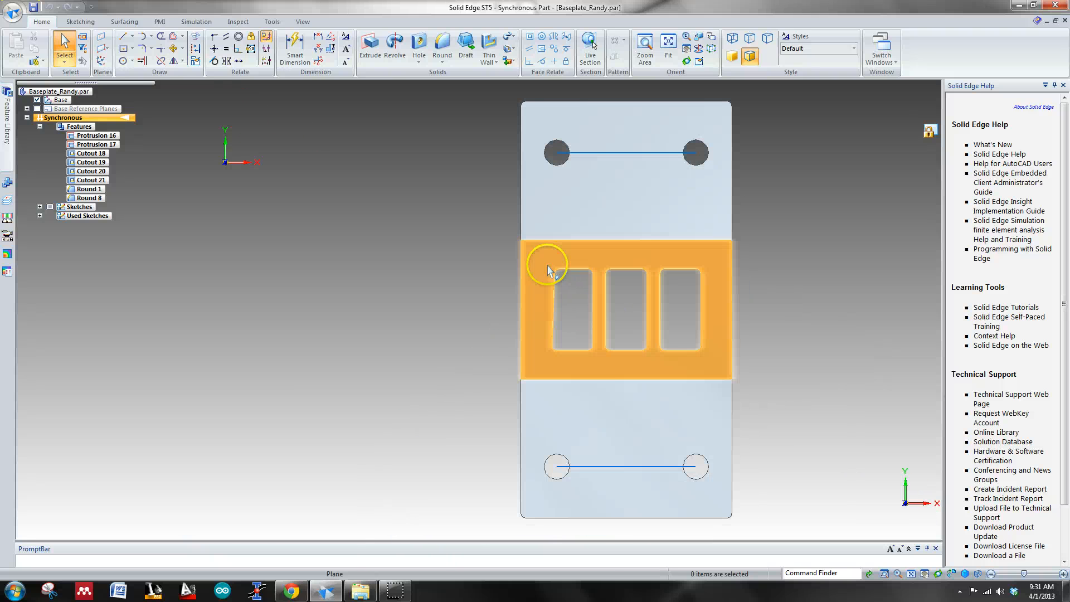
Step: Sketch connected lines in the baseplate's left slot, about 30 mm down its slanted side and about 14 mm across its lower end
{"action": "left_click", "coordinate": [122, 36]}
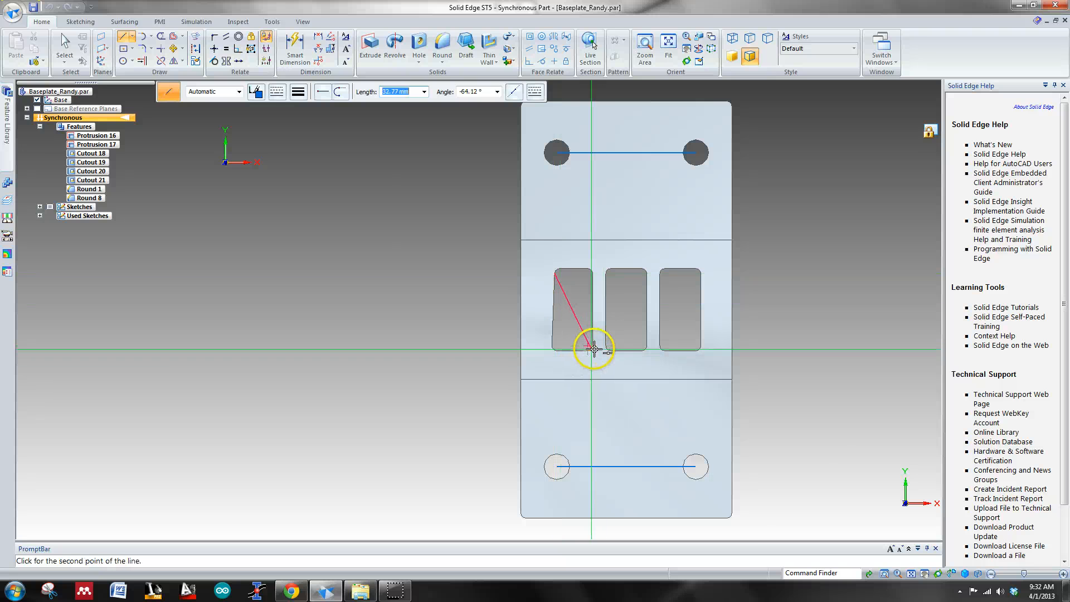
{"action": "left_click", "coordinate": [556, 350]}
{"action": "scroll", "coordinate": [557, 348], "scroll_direction": "up", "scroll_amount": 2}
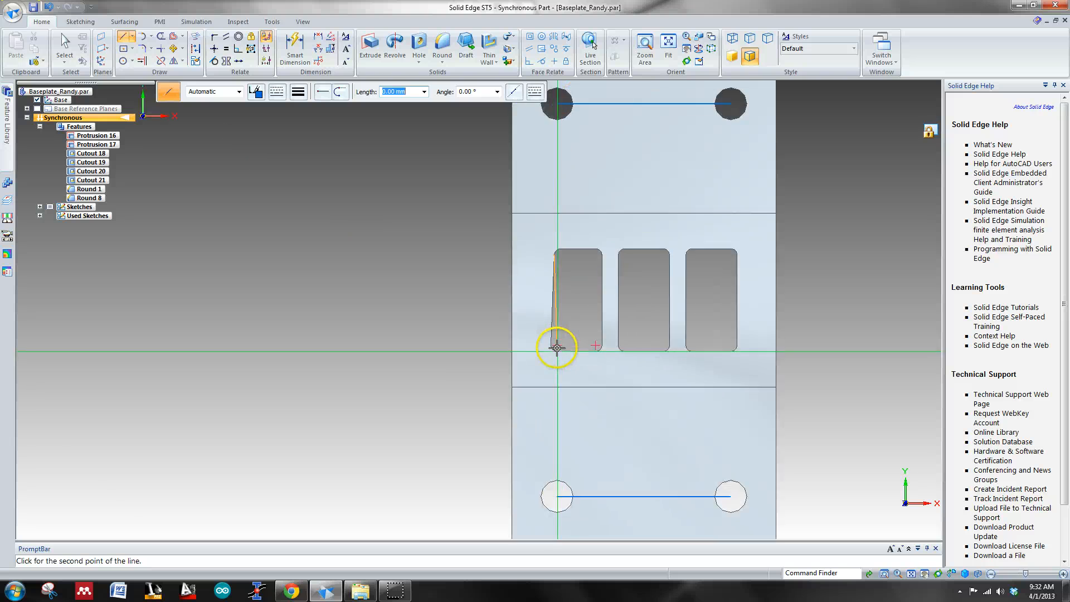
{"action": "scroll", "coordinate": [557, 347], "scroll_direction": "up", "scroll_amount": 3}
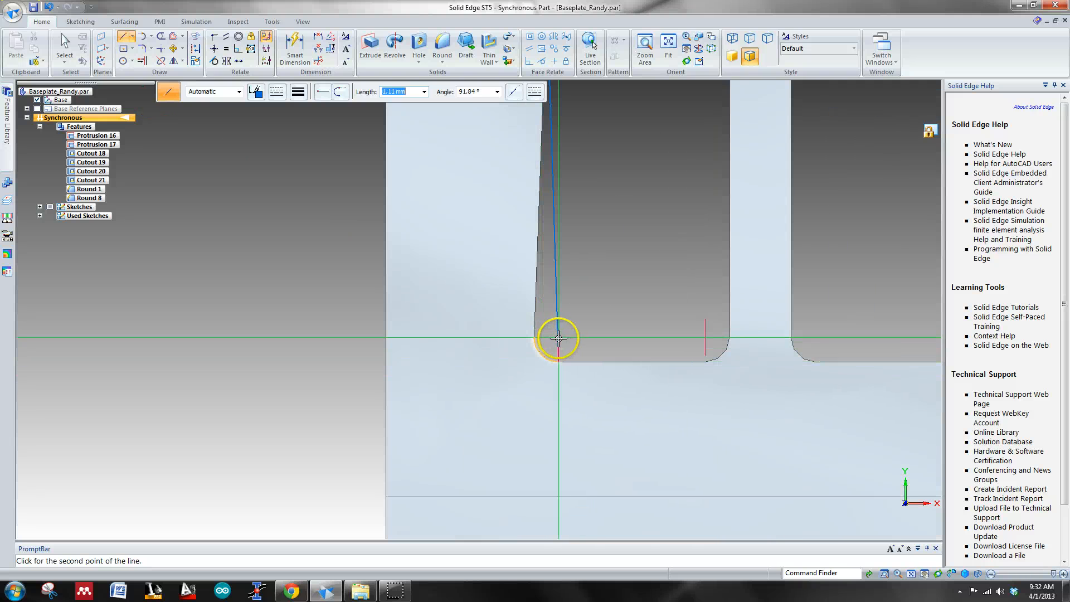
{"action": "left_click", "coordinate": [730, 338]}
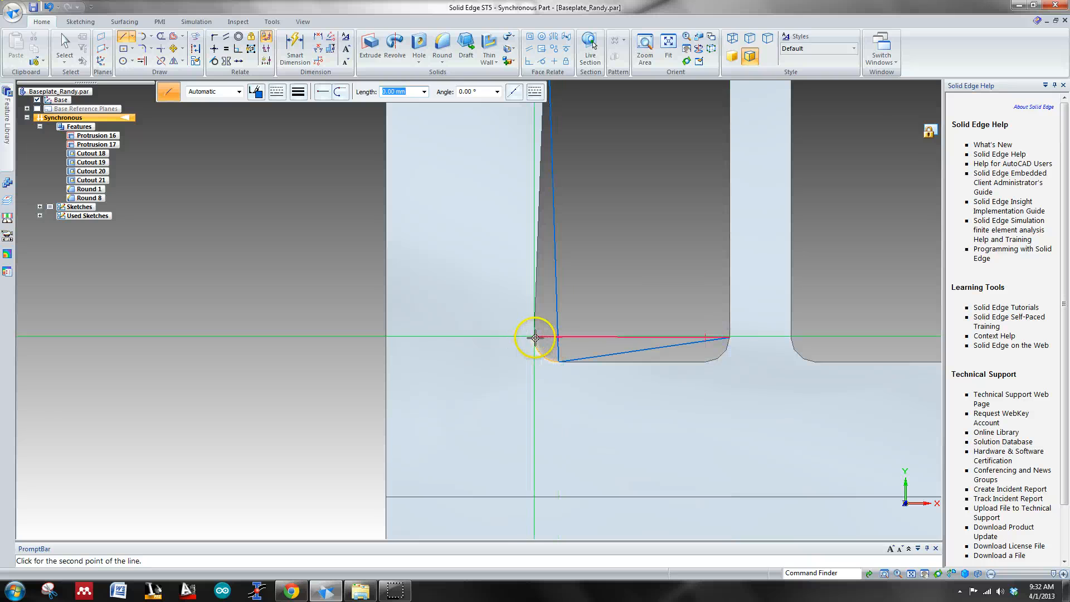
{"action": "scroll", "coordinate": [571, 315], "scroll_direction": "down", "scroll_amount": 2}
{"action": "scroll", "coordinate": [571, 316], "scroll_direction": "down", "scroll_amount": 1}
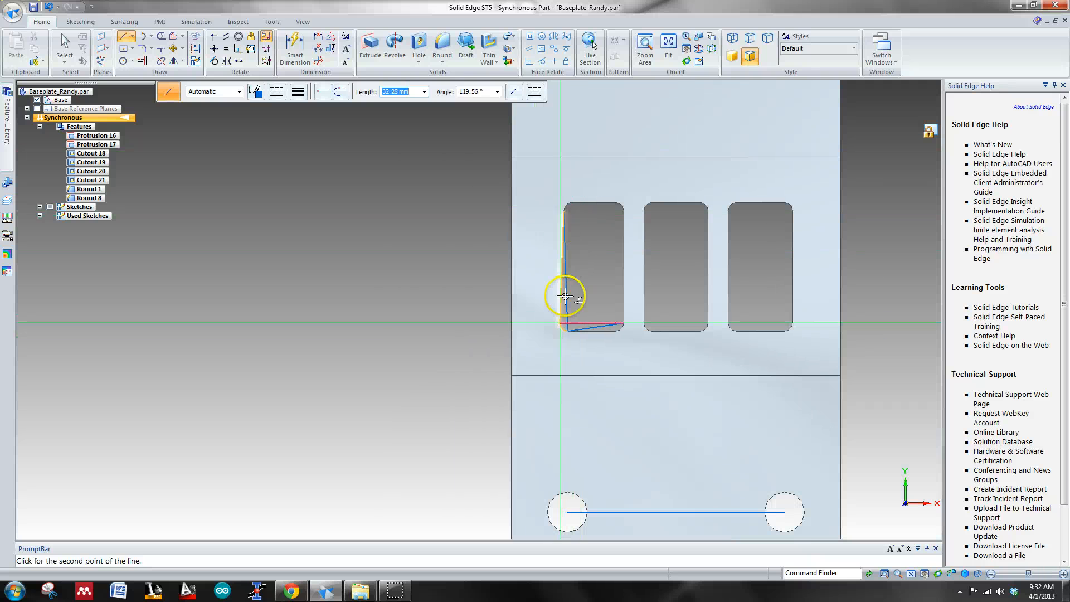
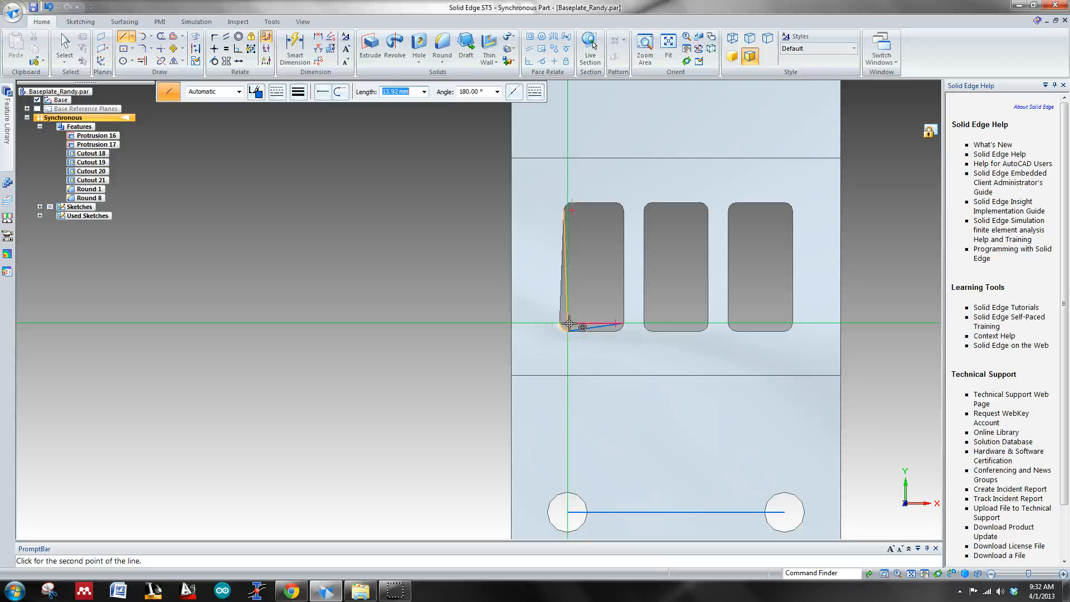
{"action": "left_click", "coordinate": [569, 323]}
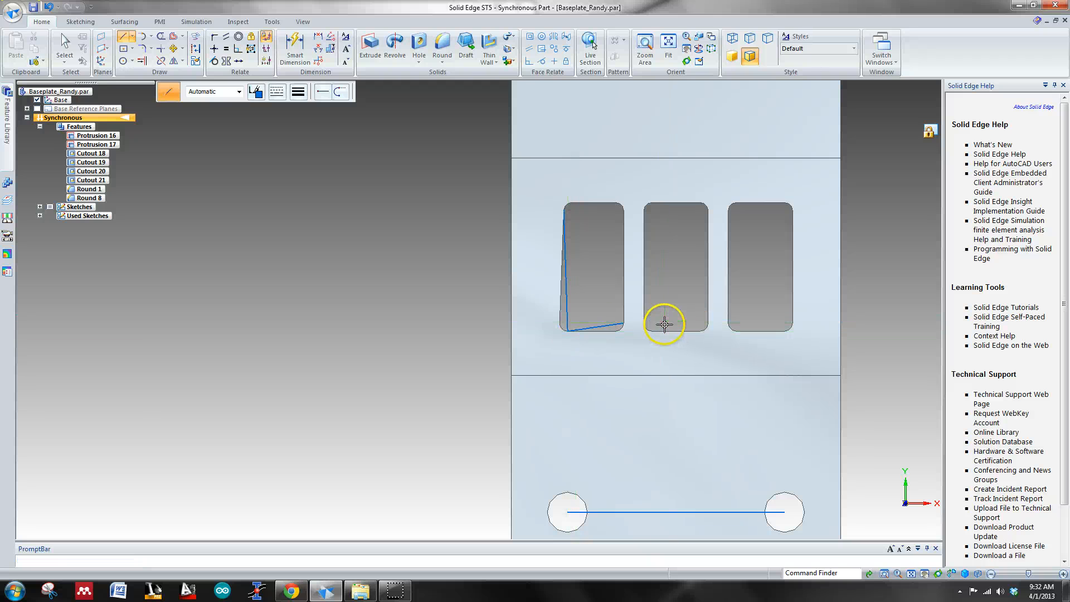
{"action": "right_click", "coordinate": [687, 298]}
{"action": "right_click_drag", "start_coordinate": [686, 295], "coordinate": [711, 296]}
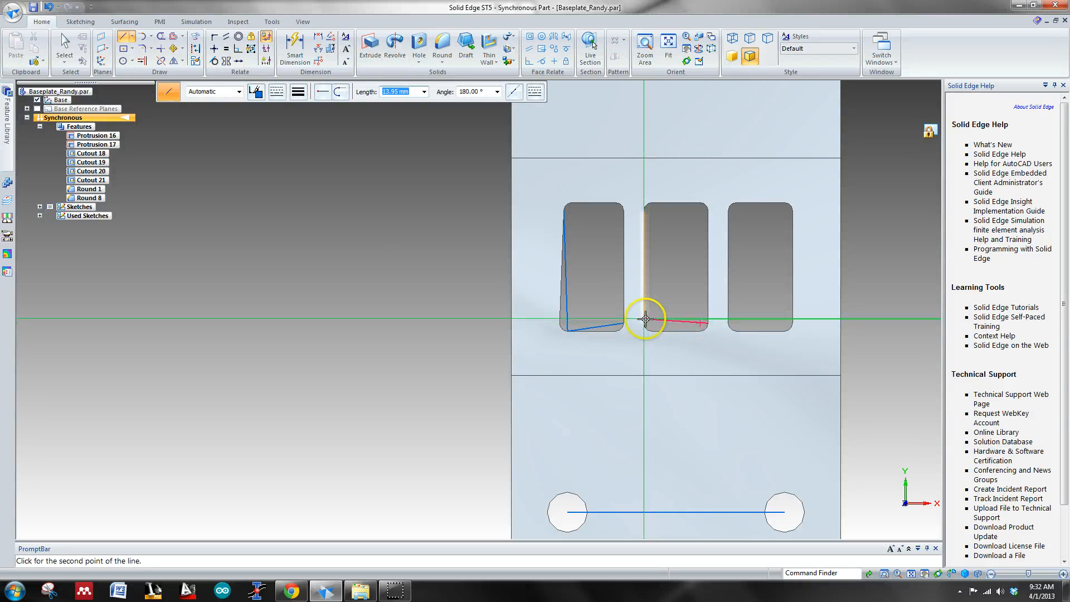
{"action": "key", "text": "Escape"}
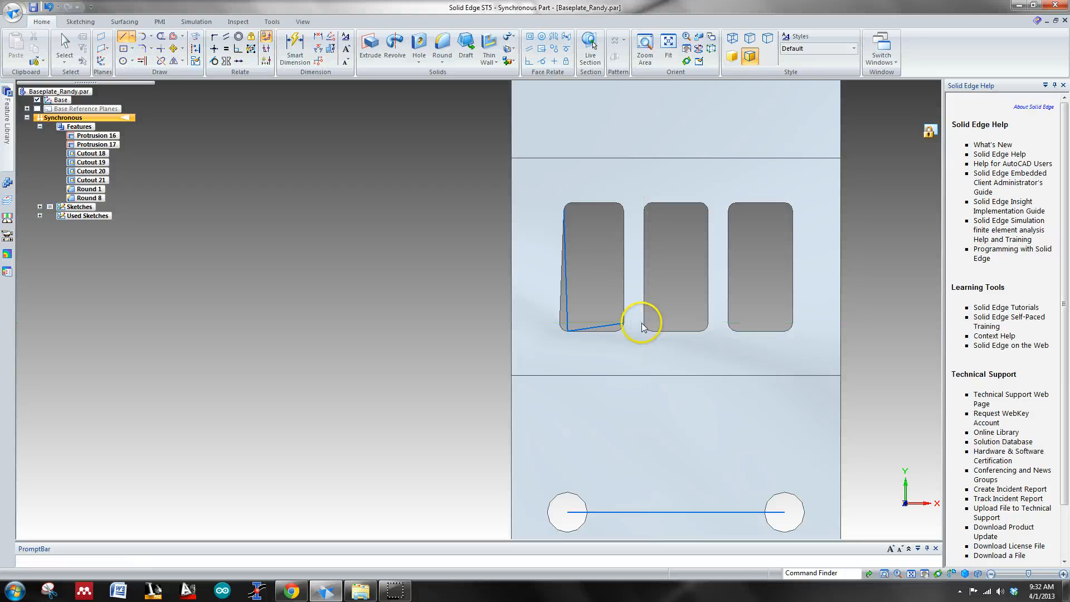
Step: Sketch a 16 mm line across the left slot near its lower end, from its straight right side to its slanted left side
{"action": "left_click", "coordinate": [119, 39]}
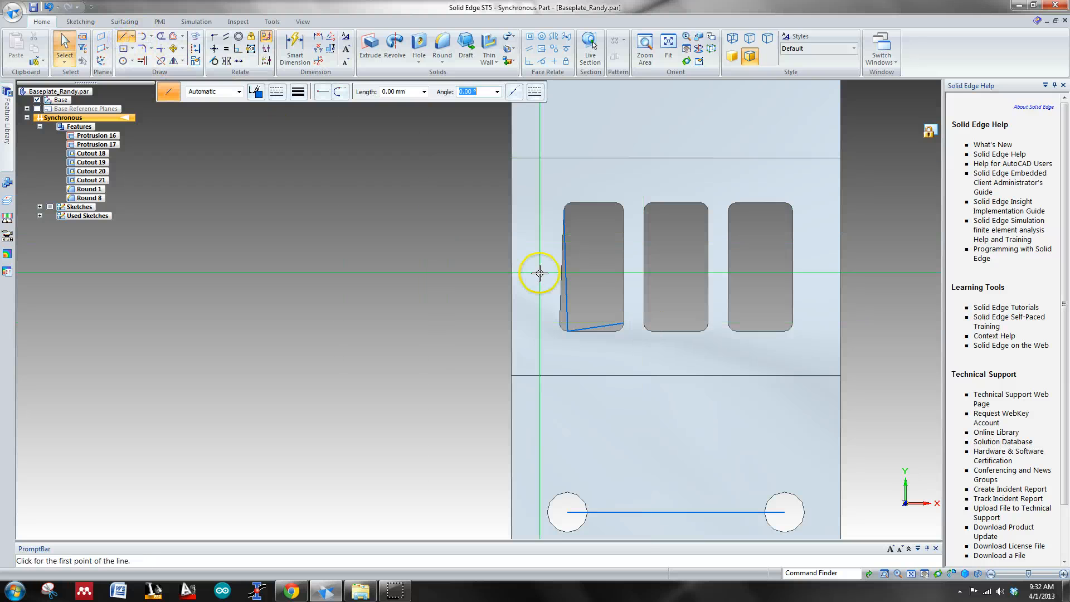
{"action": "left_click", "coordinate": [622, 323]}
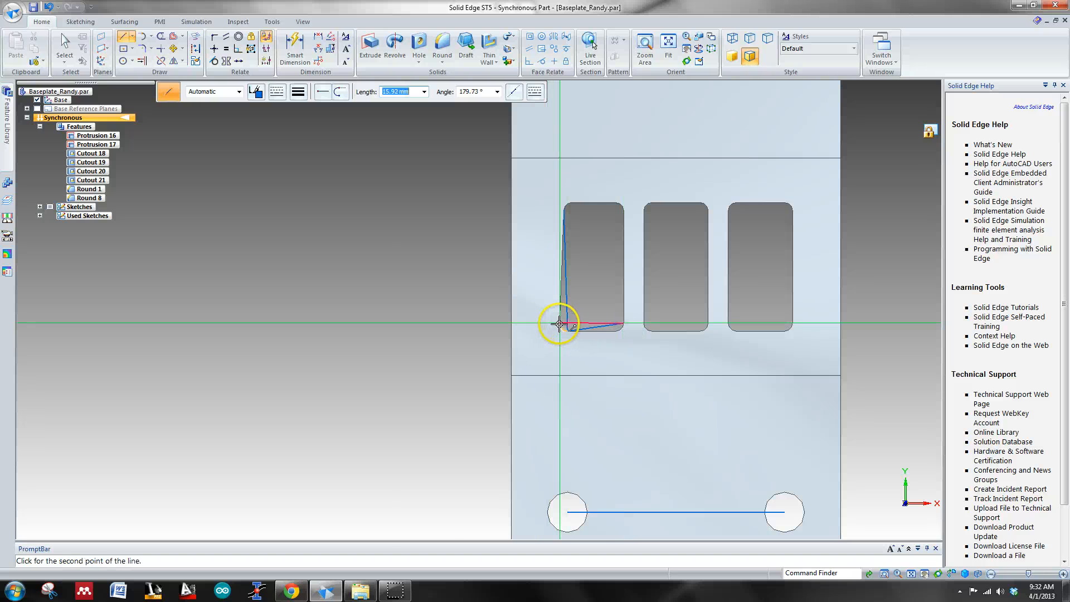
{"action": "scroll", "coordinate": [559, 323], "scroll_direction": "up", "scroll_amount": 6}
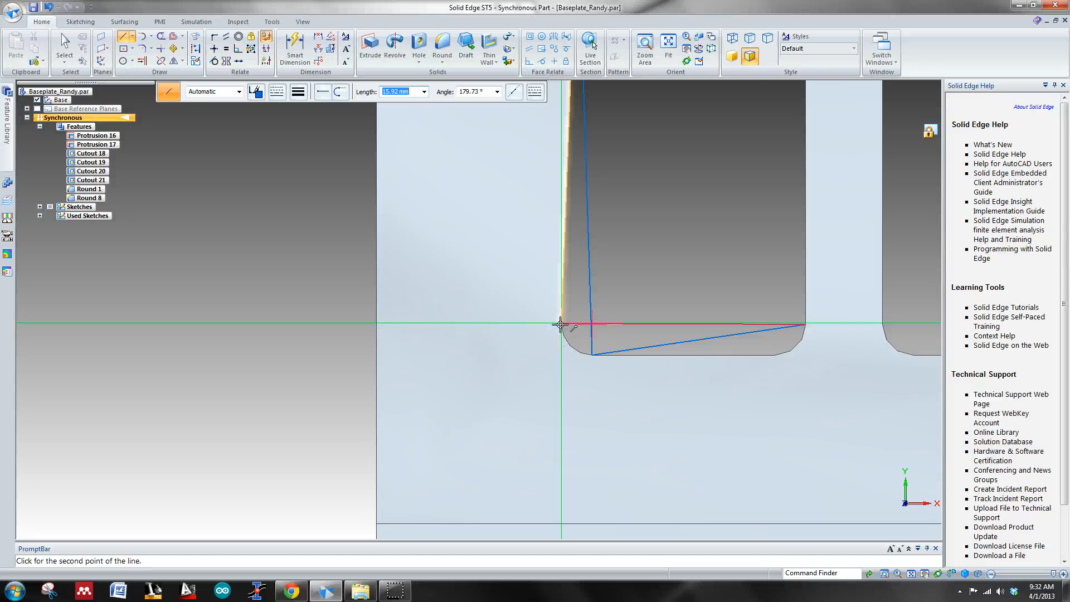
{"action": "type", "text": "16"}
{"action": "key", "text": "Tab"}
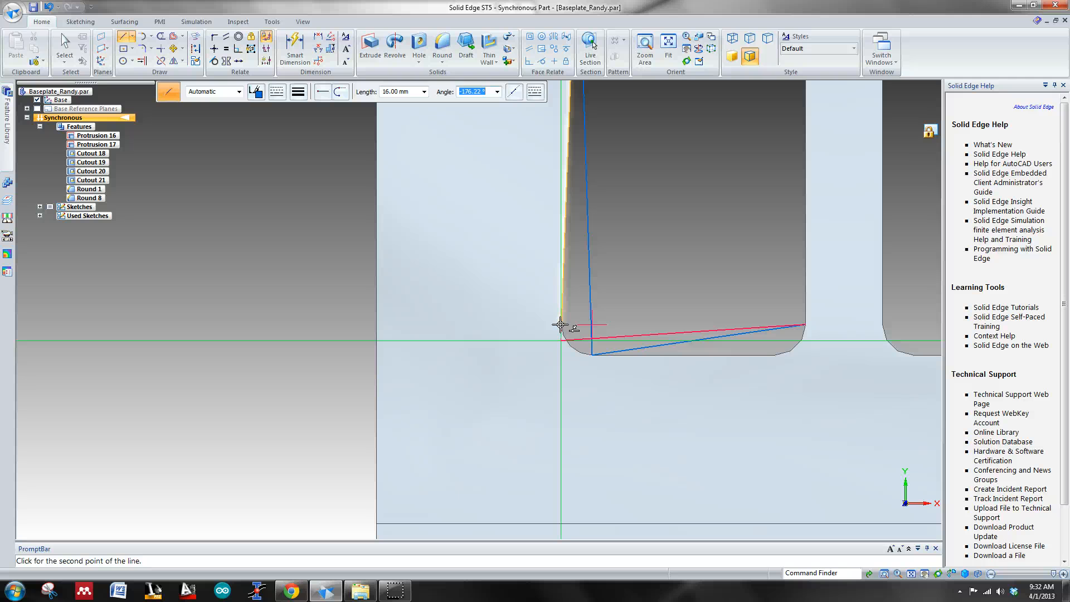
{"action": "left_click", "coordinate": [560, 324]}
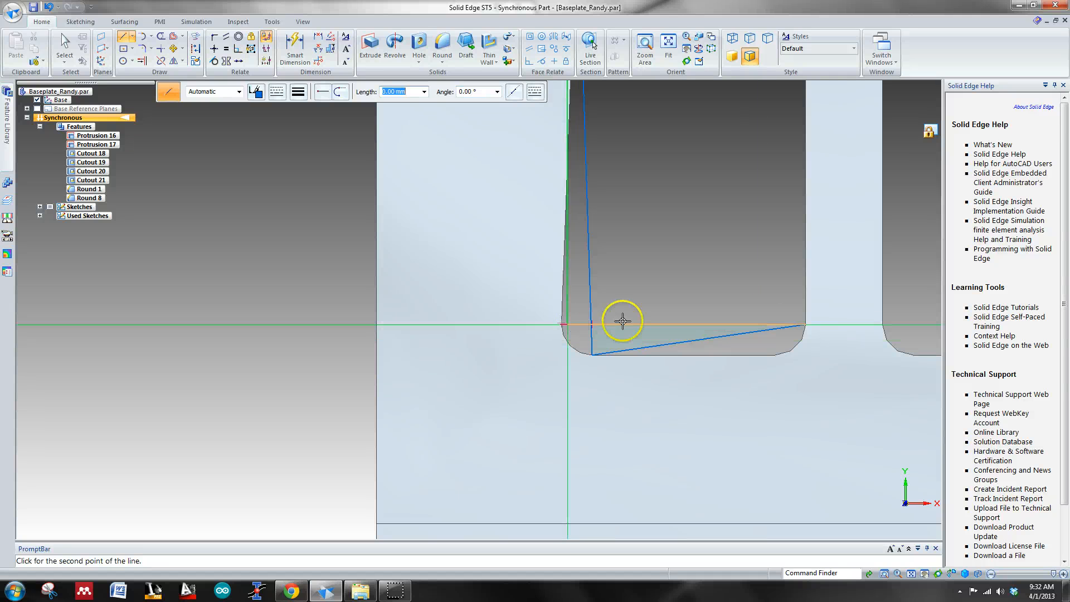
{"action": "scroll", "coordinate": [583, 257], "scroll_direction": "up", "scroll_amount": 3}
{"action": "scroll", "coordinate": [584, 245], "scroll_direction": "down", "scroll_amount": 2}
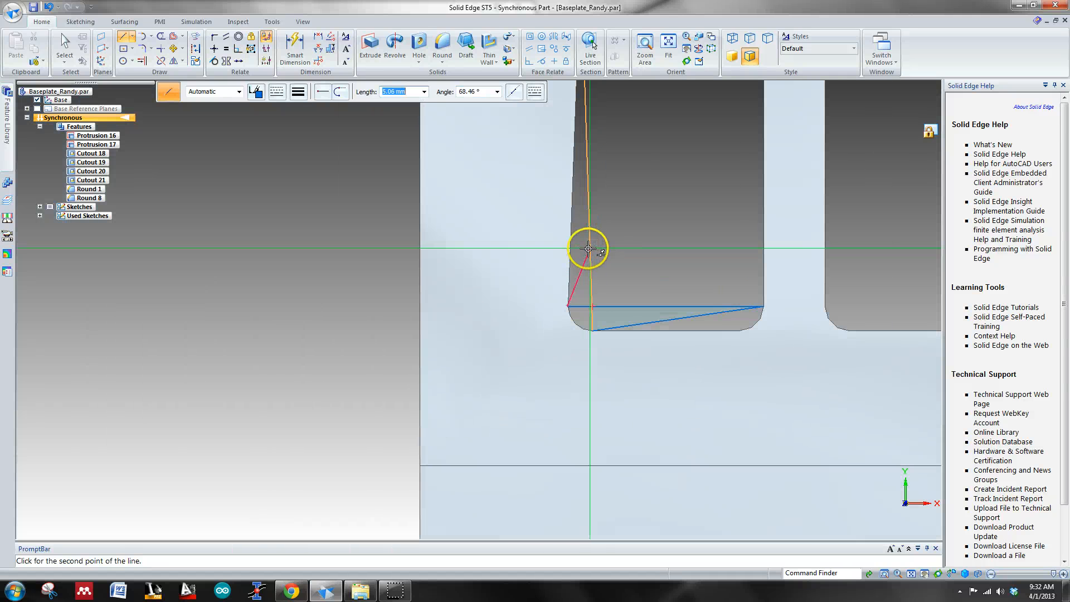
{"action": "scroll", "coordinate": [568, 327], "scroll_direction": "down", "scroll_amount": 2}
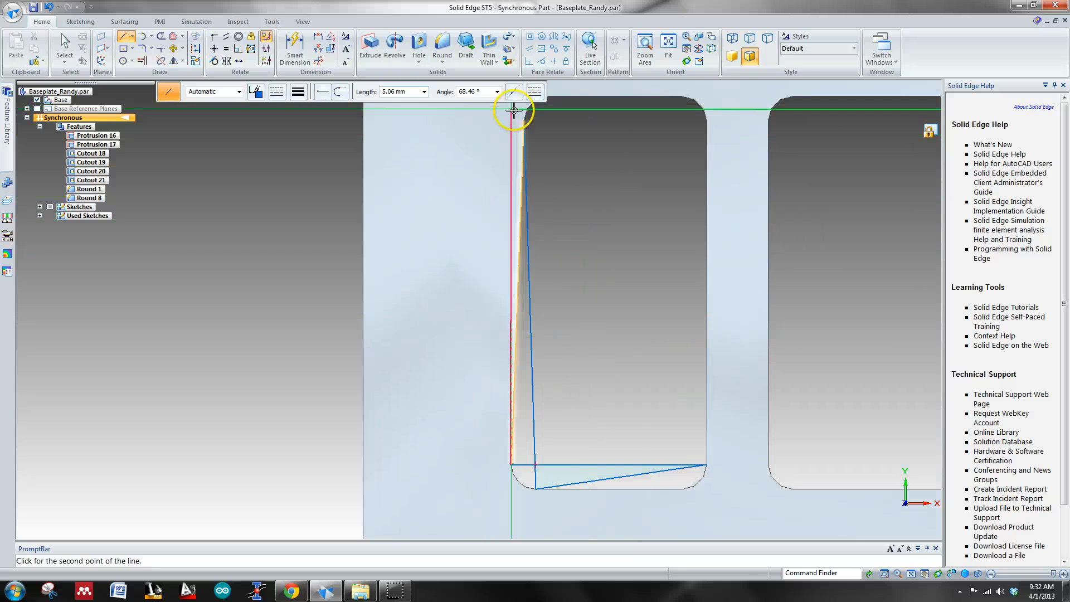
{"action": "key", "text": "Escape"}
Step: Examine the baseplate's Round 8 and Cutout 19 to 21 features to identify the geometry belonging to the left slot
{"action": "key", "text": "ctrl+i"}
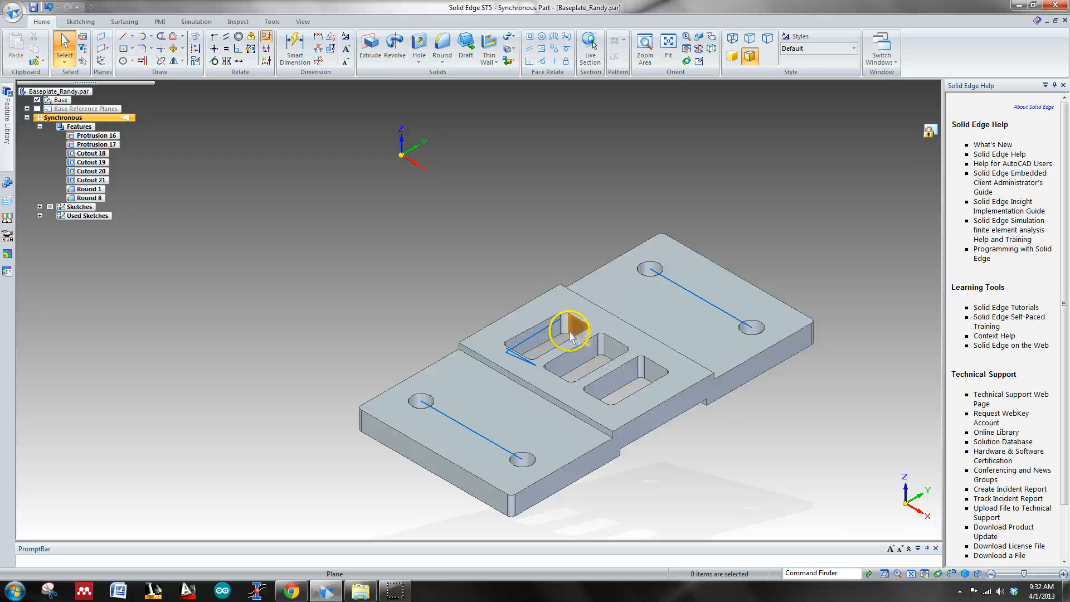
{"action": "left_click", "coordinate": [91, 198]}
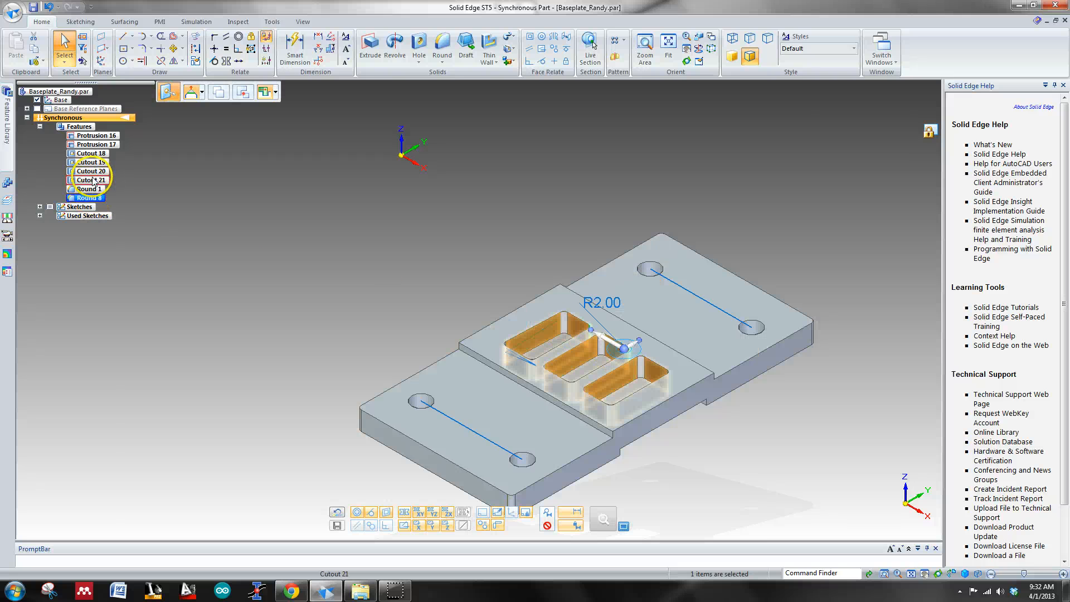
{"action": "left_click", "coordinate": [92, 180]}
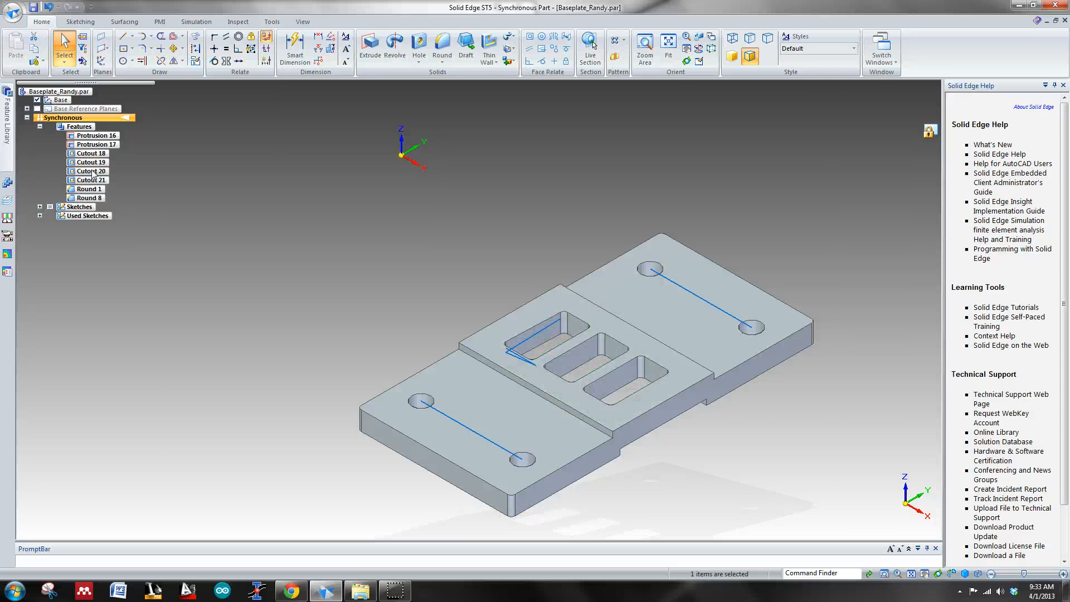
{"action": "middle_click_drag", "start_coordinate": [376, 284], "coordinate": [396, 331]}
{"action": "scroll", "coordinate": [467, 342], "scroll_direction": "up", "scroll_amount": 1}
{"action": "key", "text": "ctrl+t"}
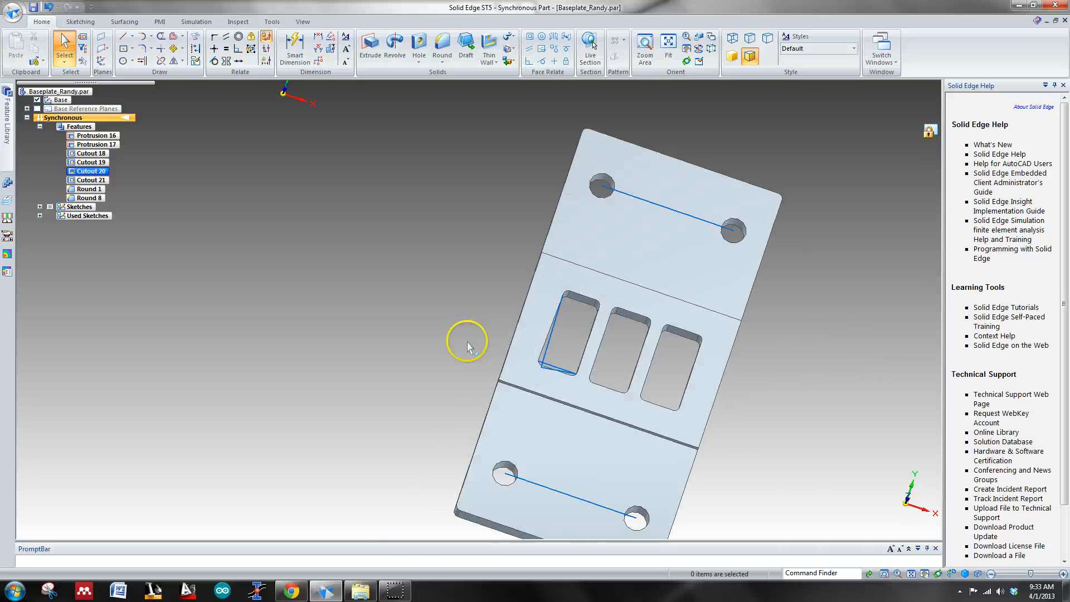
{"action": "left_click", "coordinate": [95, 161]}
{"action": "left_click", "coordinate": [94, 181]}
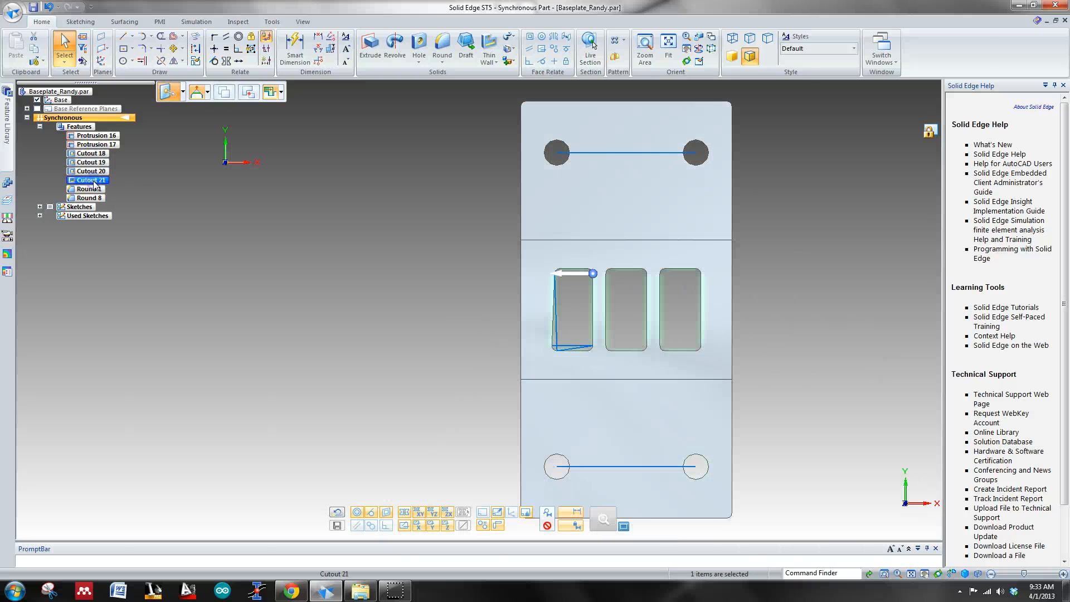
{"action": "left_click", "coordinate": [399, 317]}
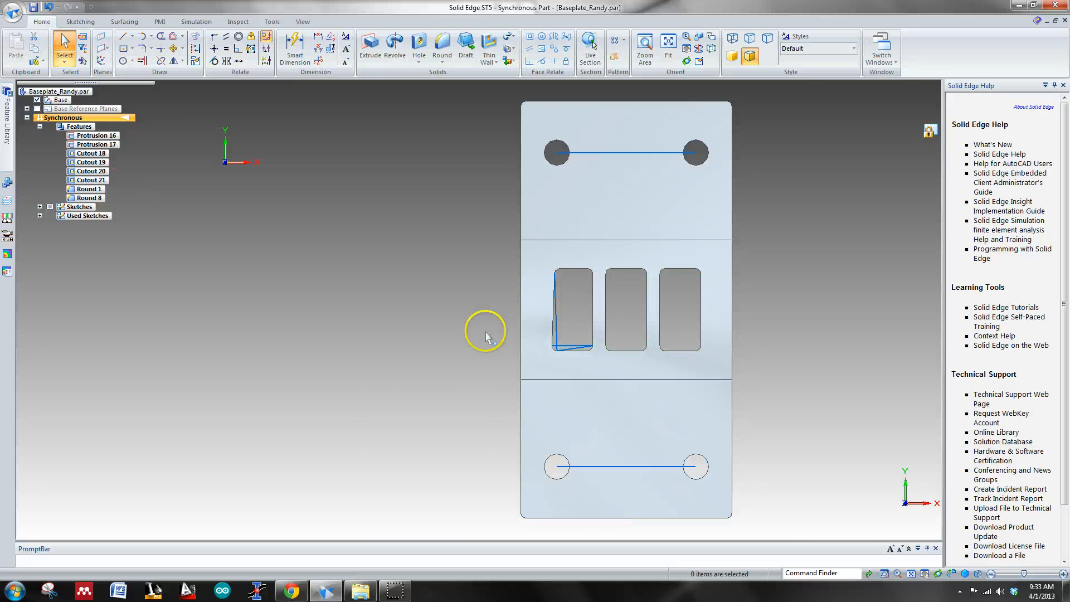
Step: Sketch a rectangle centred on the left slot, 16 mm wide and 32 mm high at an angle of 0°
{"action": "scroll", "coordinate": [482, 328], "scroll_direction": "up", "scroll_amount": 3}
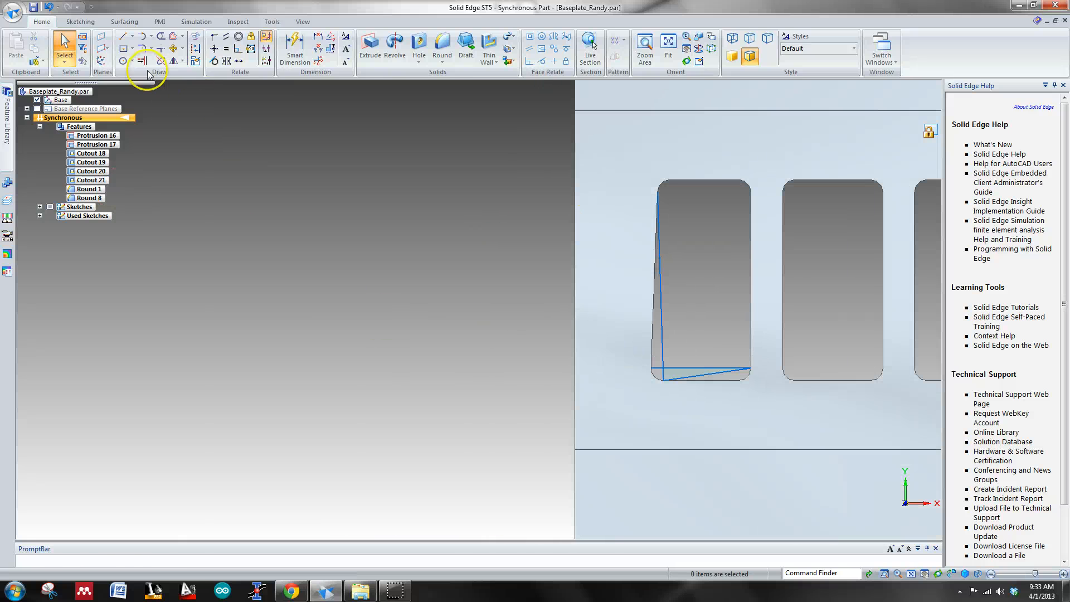
{"action": "left_click", "coordinate": [123, 49]}
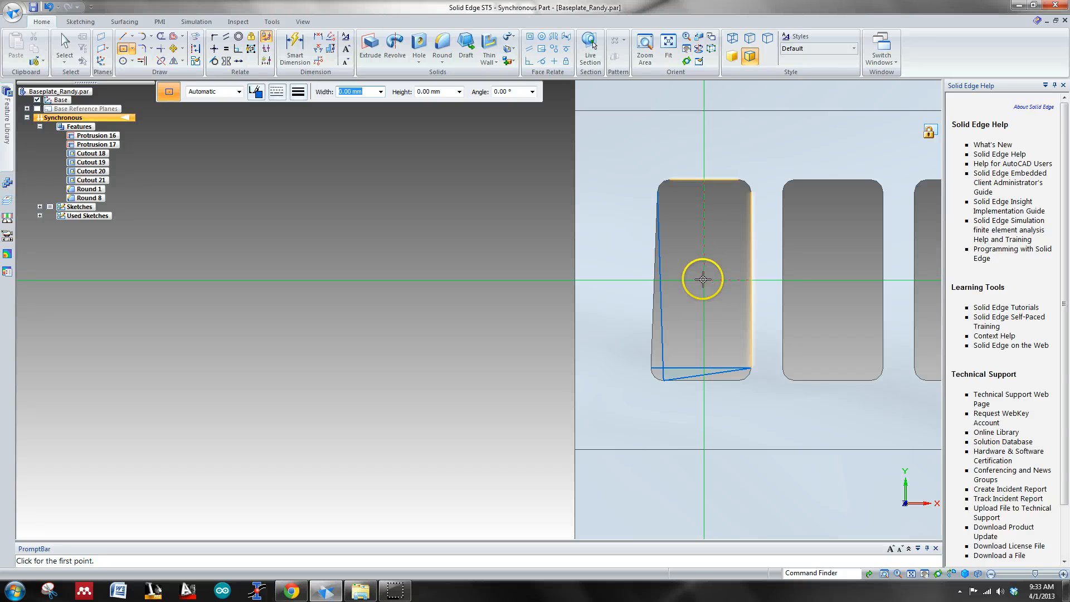
{"action": "left_click", "coordinate": [702, 279]}
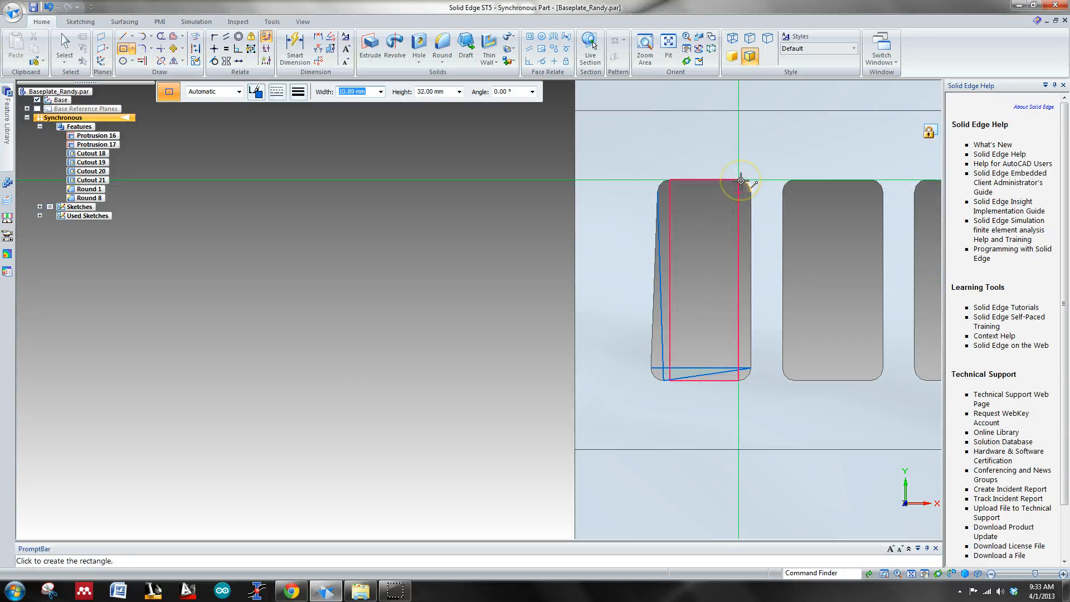
{"action": "left_click", "coordinate": [761, 179]}
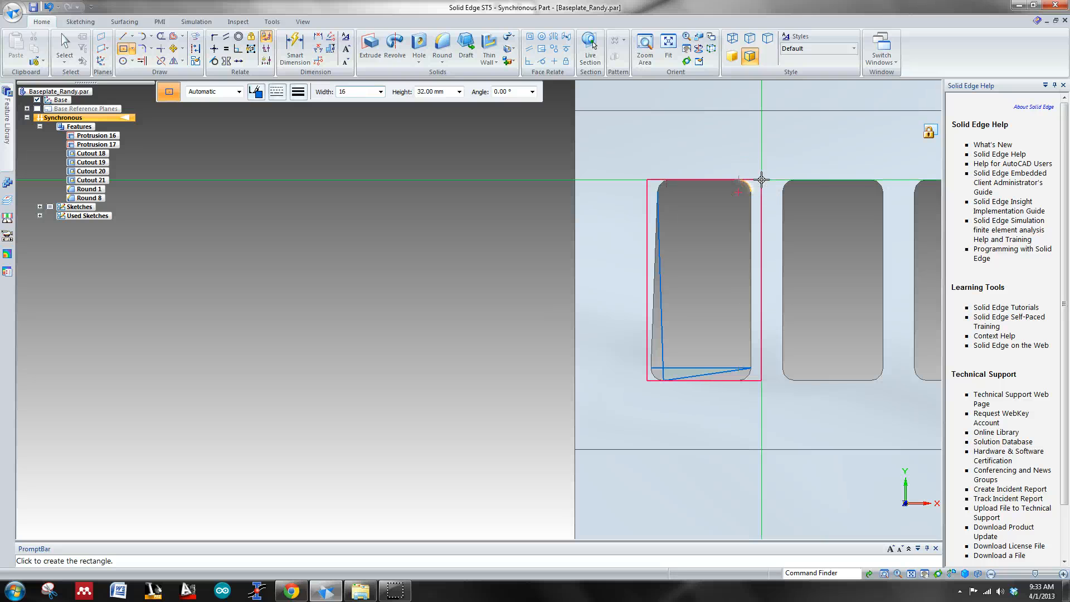
{"action": "type", "text": "16"}
{"action": "key", "text": "Tab"}
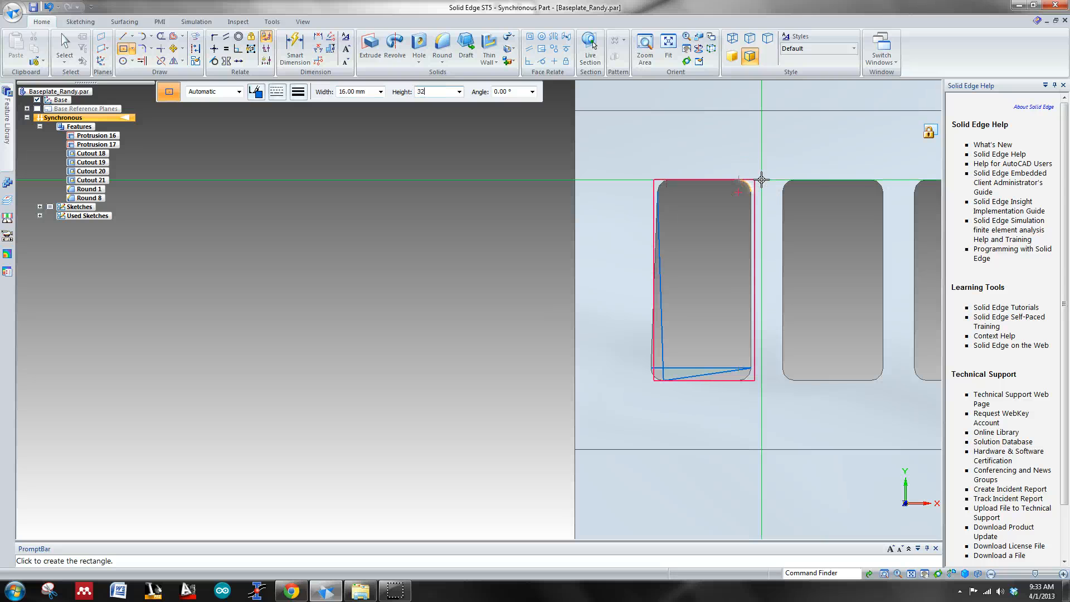
{"action": "type", "text": "32"}
{"action": "key", "text": "Tab"}
{"action": "type", "text": "0"}
{"action": "key", "text": "Return"}
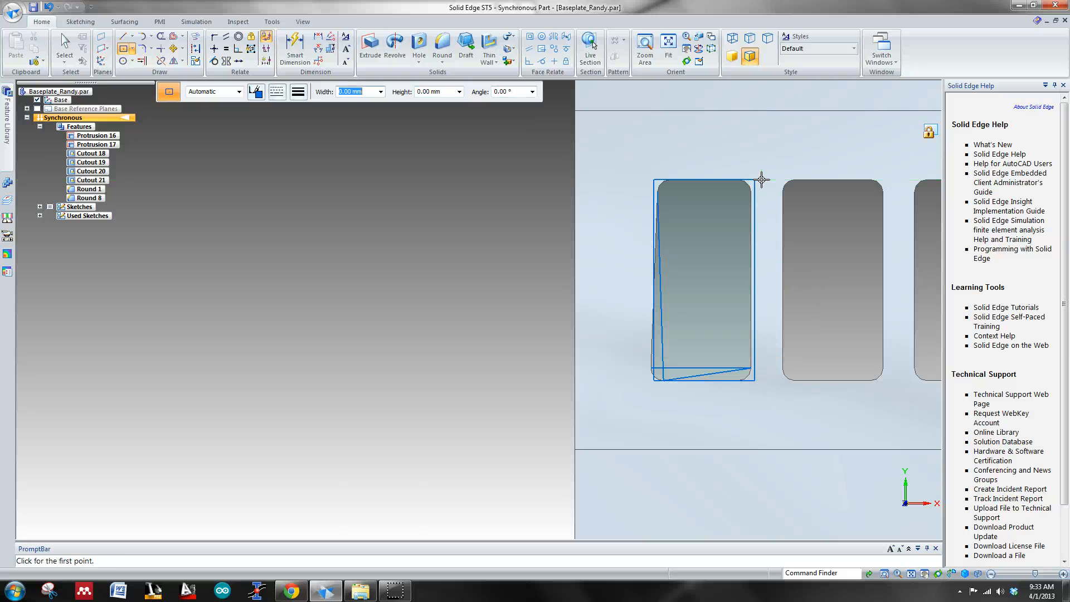
{"action": "key", "text": "Escape"}
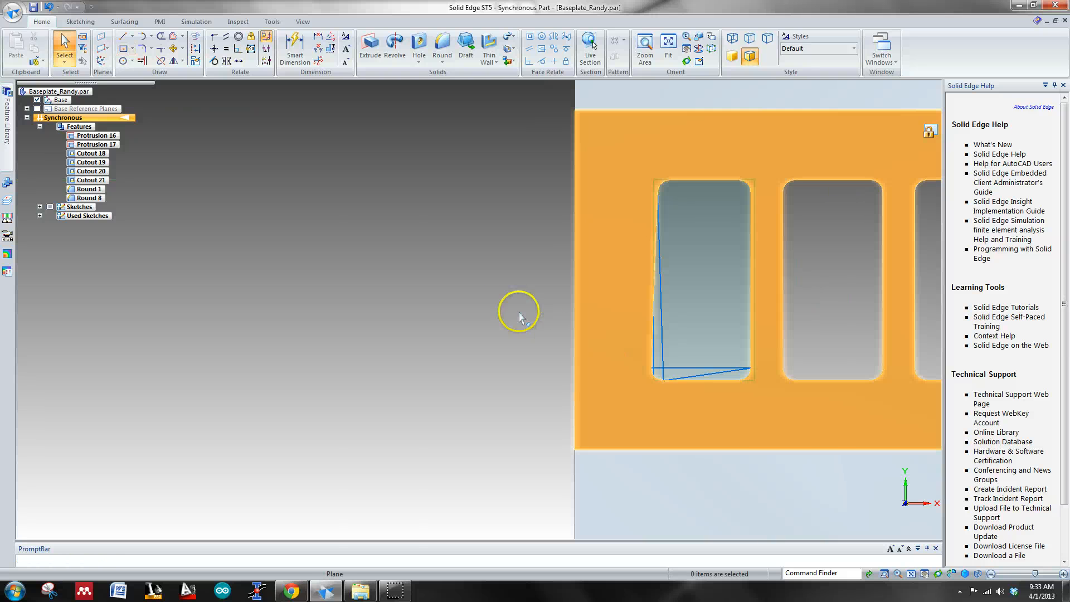
{"action": "middle_click_drag", "start_coordinate": [448, 361], "coordinate": [400, 302]}
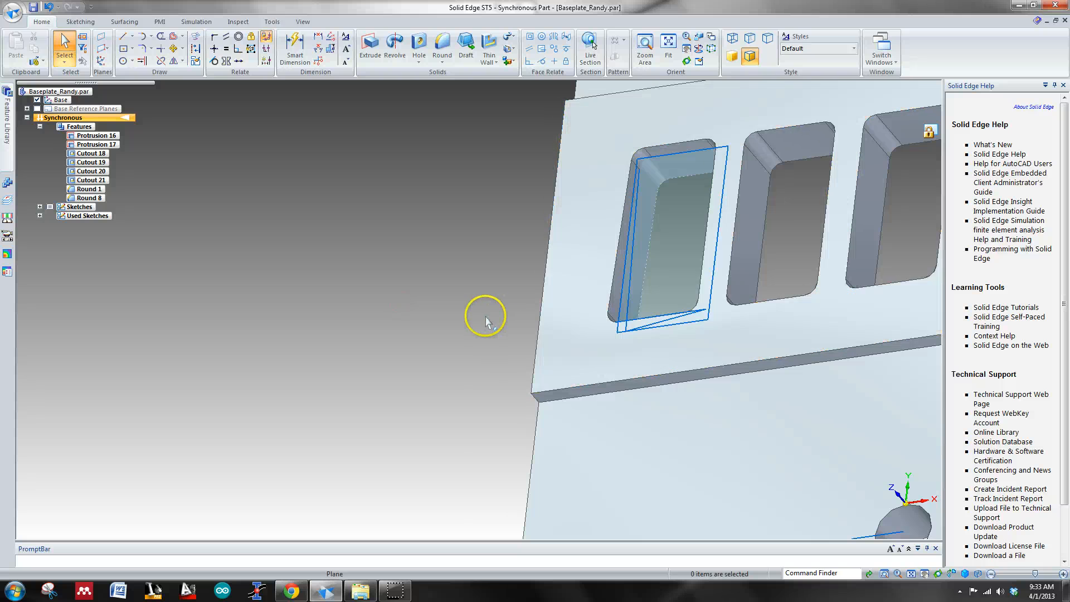
{"action": "key", "text": "ctrl+t"}
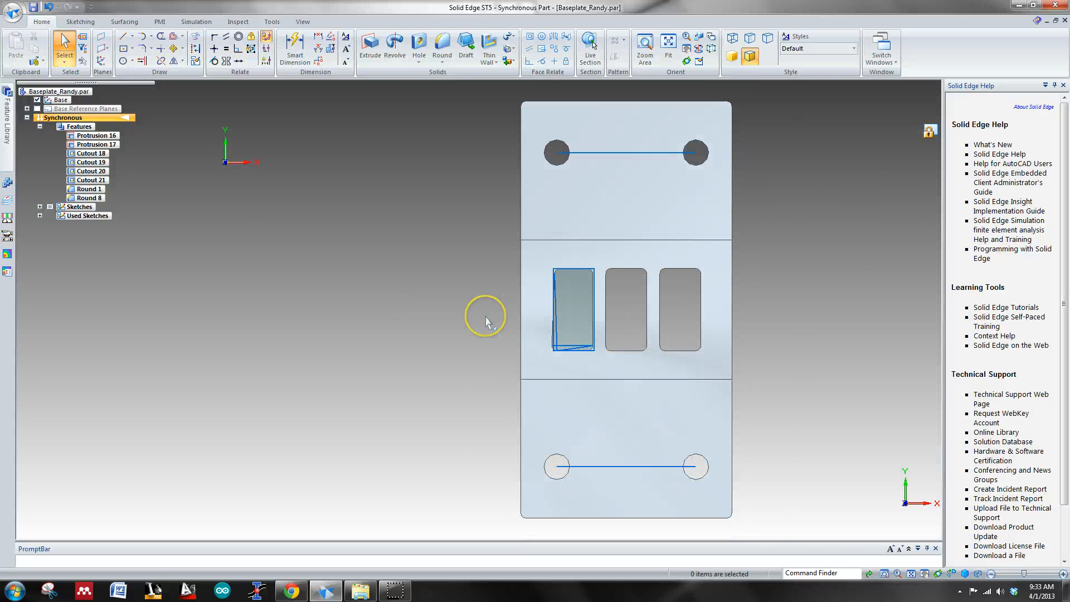
{"action": "left_click", "coordinate": [370, 47]}
{"action": "middle_click_drag", "start_coordinate": [385, 274], "coordinate": [338, 252]}
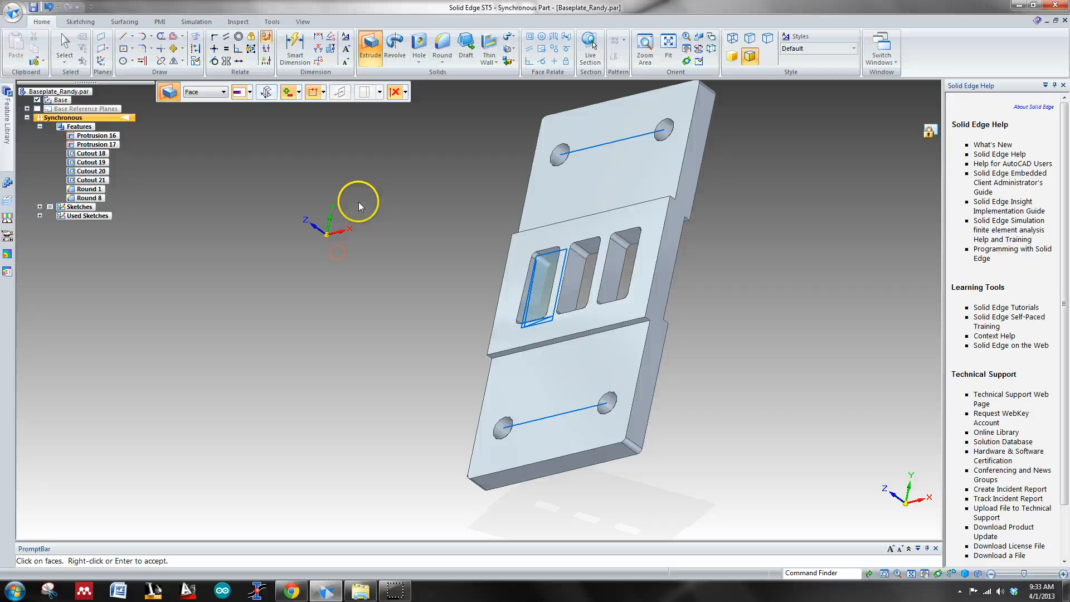
{"action": "left_click", "coordinate": [123, 49]}
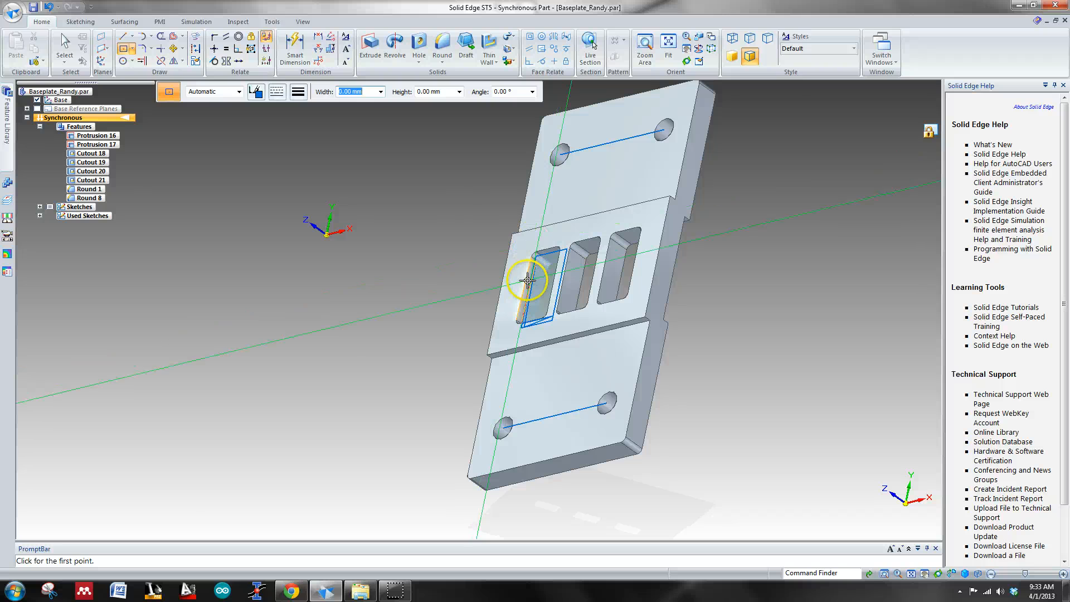
{"action": "key", "text": "Escape"}
Step: Move the left slot's slanted side face across the opening to its right side so that the slot is filled in
{"action": "middle_click_drag", "start_coordinate": [485, 259], "coordinate": [519, 246]}
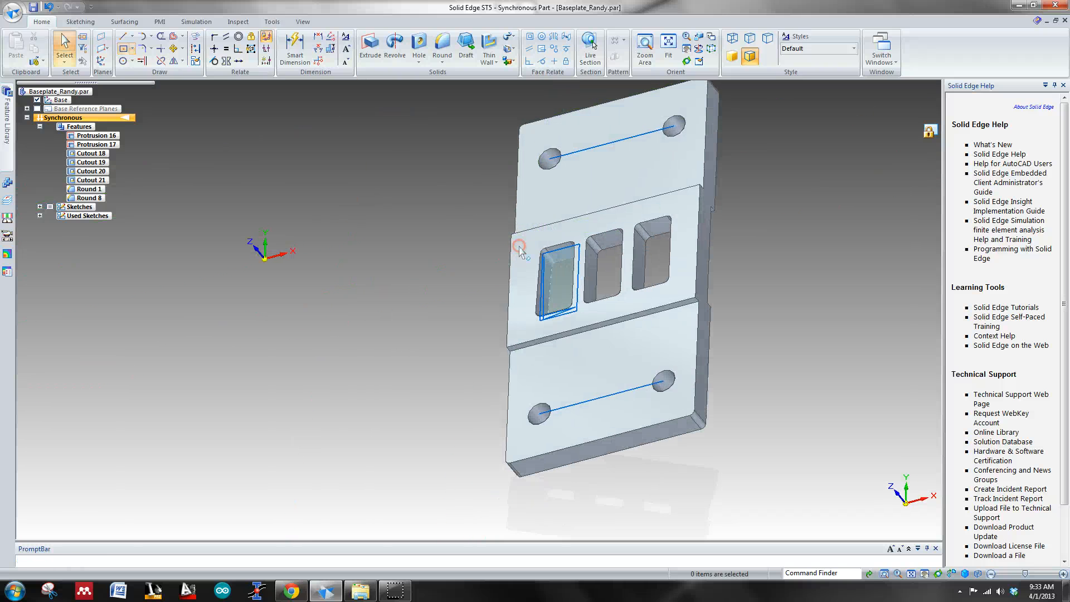
{"action": "key", "text": "ctrl+t"}
{"action": "scroll", "coordinate": [555, 340], "scroll_direction": "up", "scroll_amount": 5}
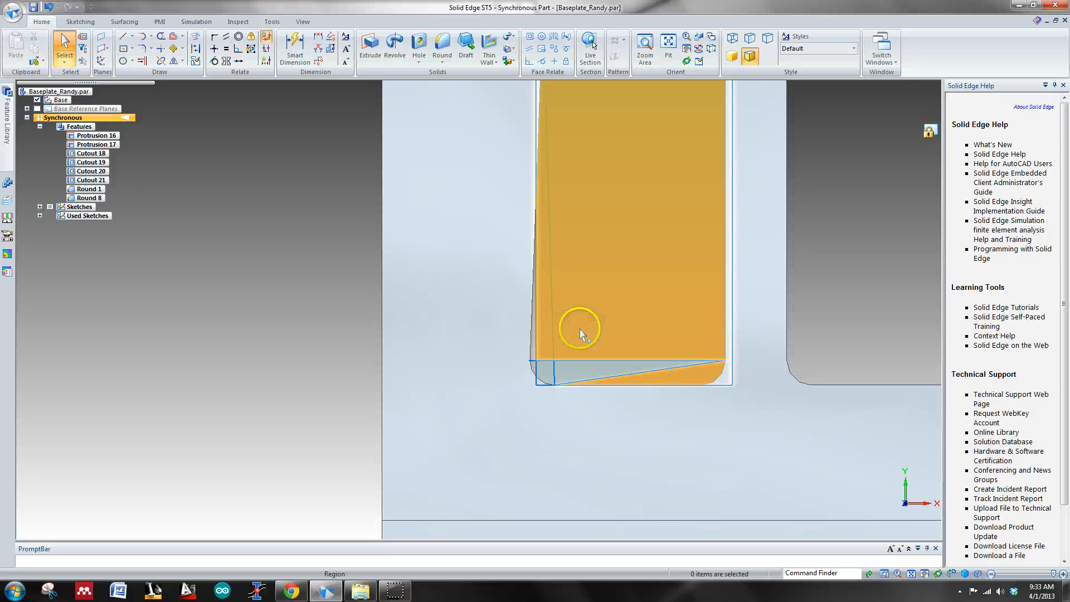
{"action": "middle_click_drag", "start_coordinate": [341, 317], "coordinate": [369, 208]}
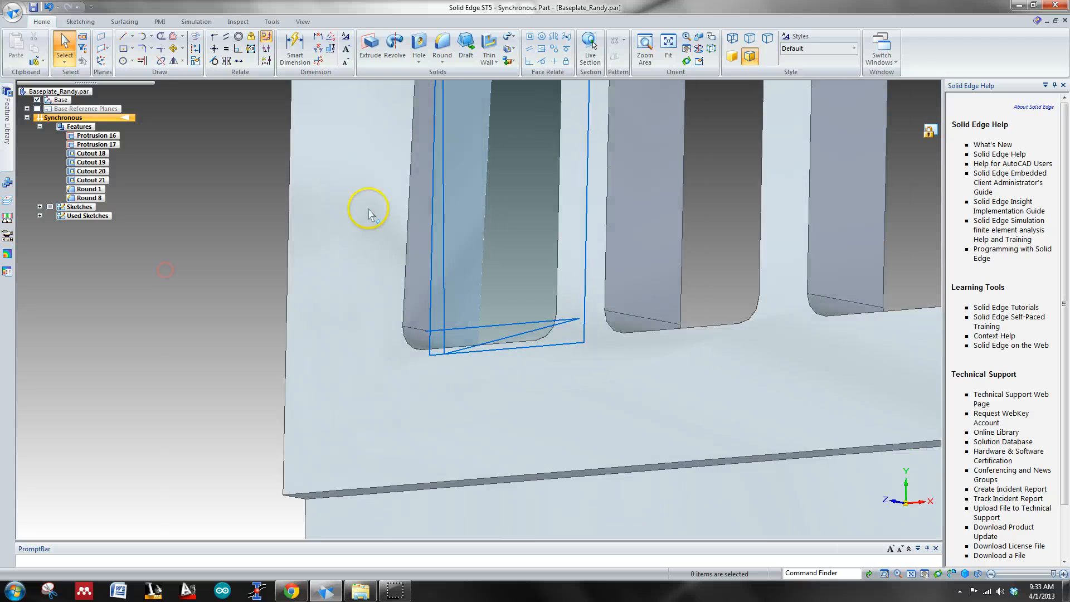
{"action": "left_click", "coordinate": [421, 252]}
{"action": "left_click", "coordinate": [434, 241]}
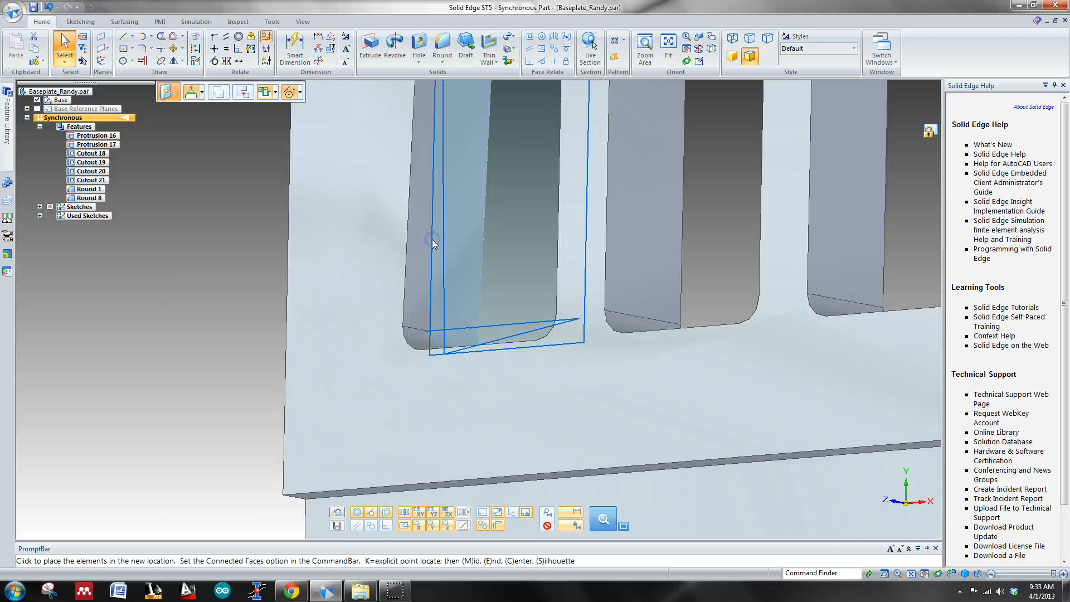
{"action": "left_click", "coordinate": [572, 234]}
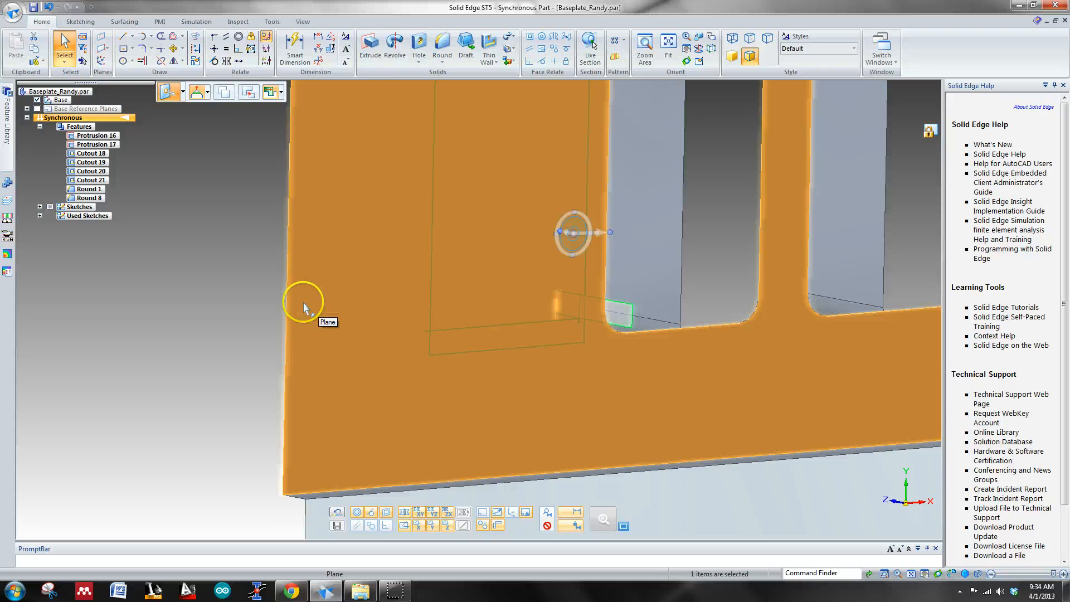
{"action": "key", "text": "ctrl+t"}
{"action": "scroll", "coordinate": [527, 306], "scroll_direction": "up", "scroll_amount": 5}
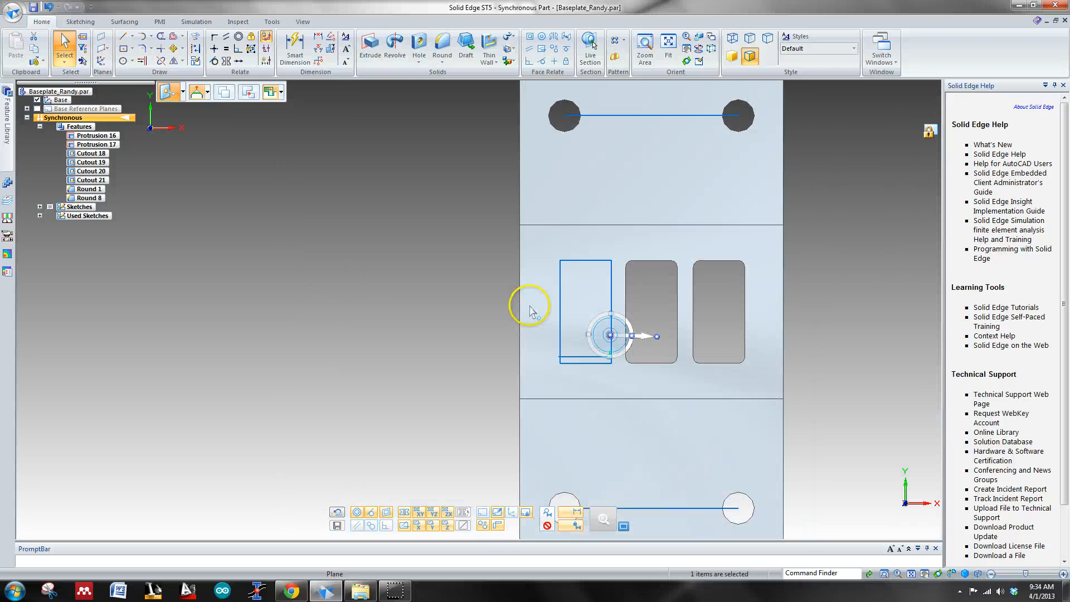
{"action": "key", "text": "Escape"}
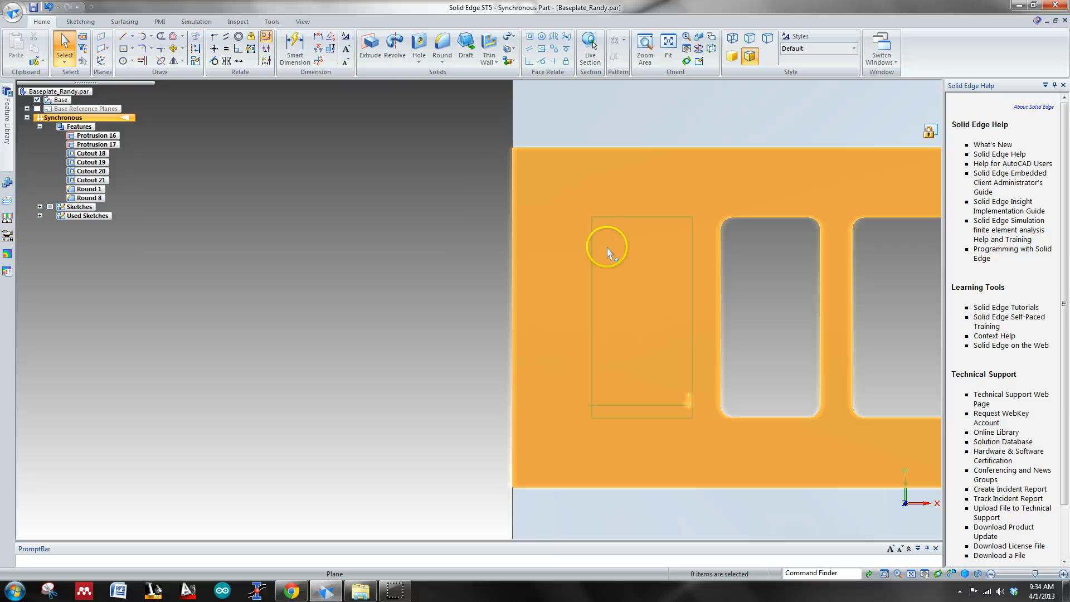
Step: Cut the sketched rectangle at the left slot position completely through the baseplate with a symmetric Extrude that removes material
{"action": "middle_click_drag", "start_coordinate": [608, 245], "coordinate": [644, 213]}
{"action": "left_click", "coordinate": [370, 45]}
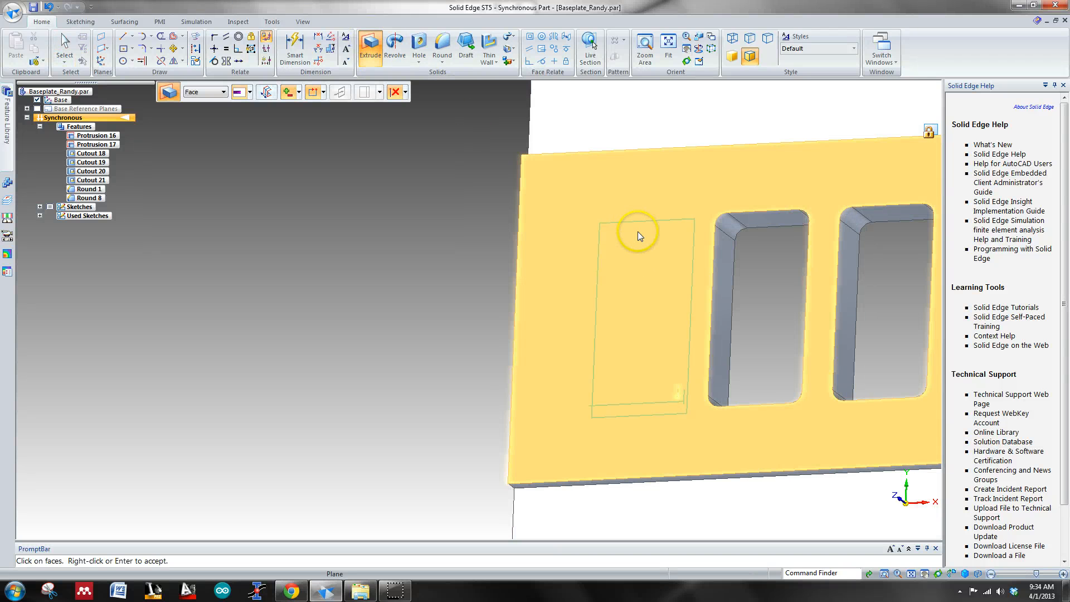
{"action": "key", "text": "ctrl+t"}
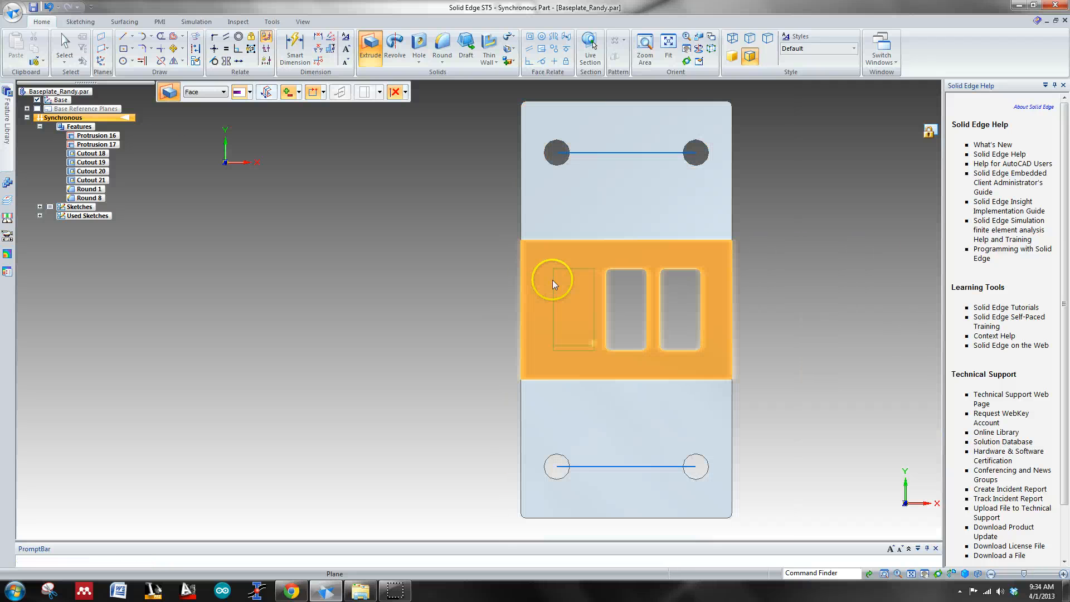
{"action": "right_click", "coordinate": [567, 289]}
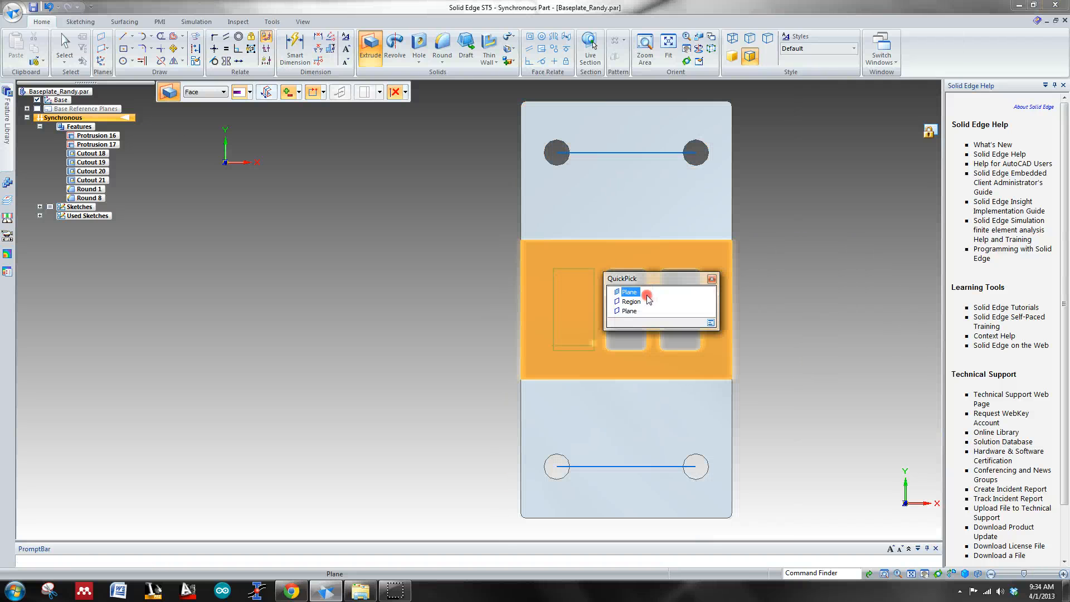
{"action": "left_click", "coordinate": [639, 301]}
{"action": "left_click", "coordinate": [615, 371]}
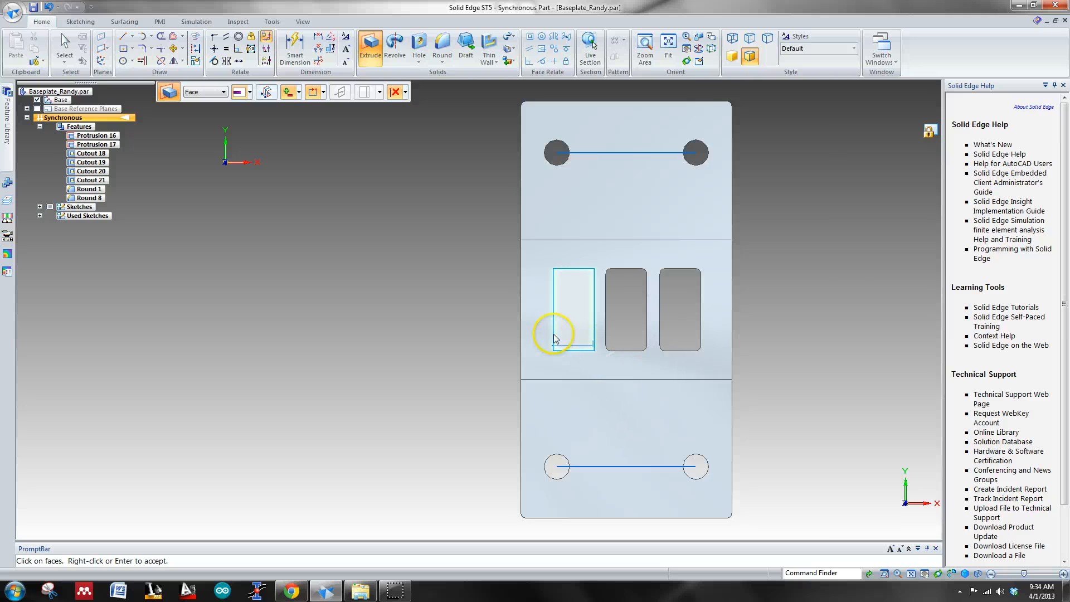
{"action": "scroll", "coordinate": [555, 338], "scroll_direction": "up", "scroll_amount": 5}
{"action": "middle_click_drag", "start_coordinate": [566, 311], "coordinate": [526, 292]}
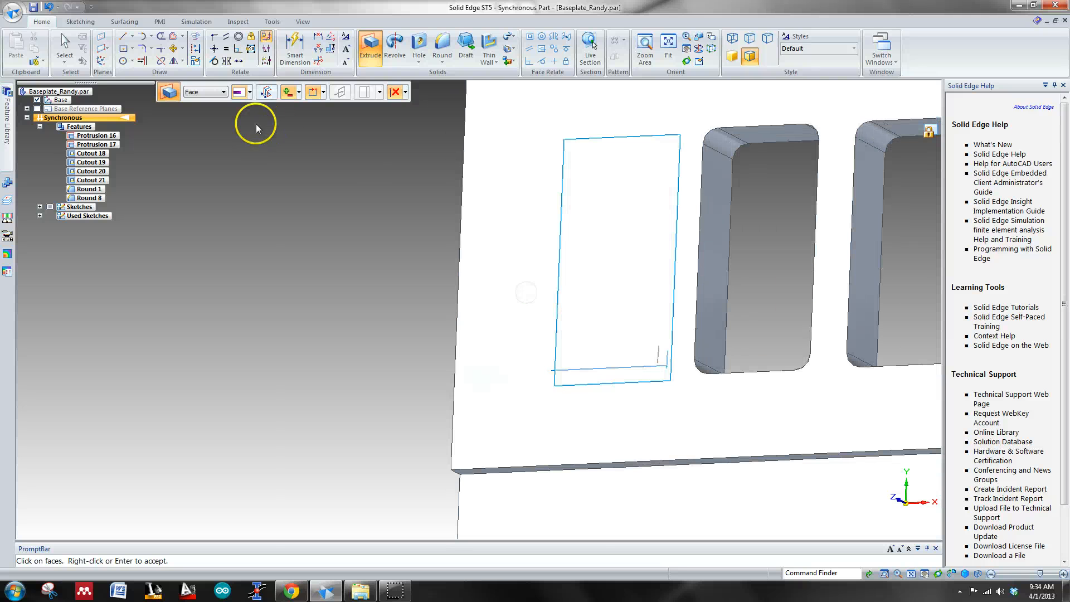
{"action": "right_click", "coordinate": [298, 101]}
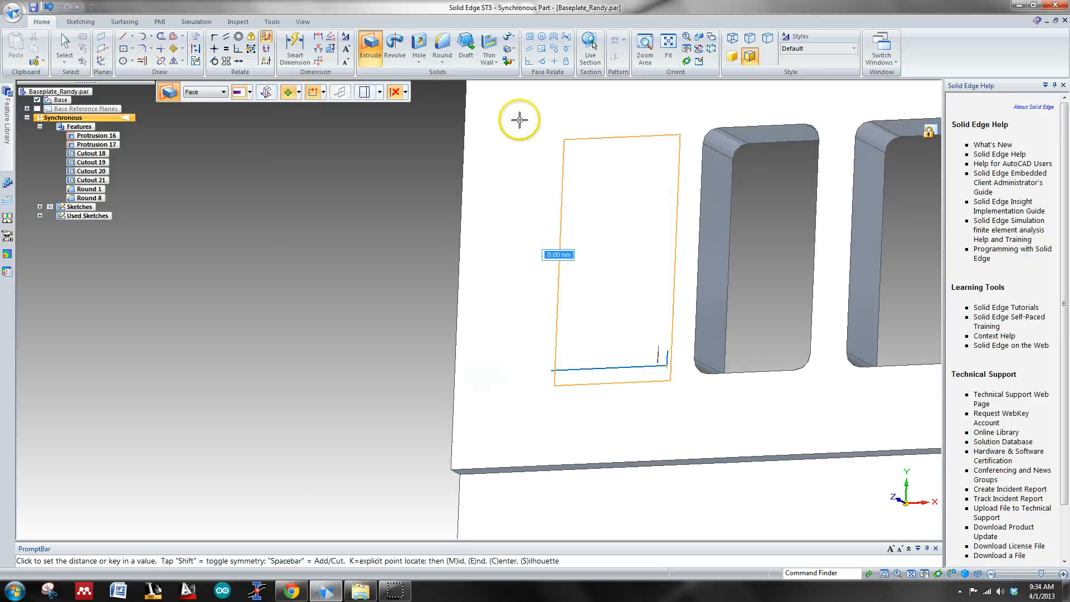
{"action": "left_click", "coordinate": [266, 92]}
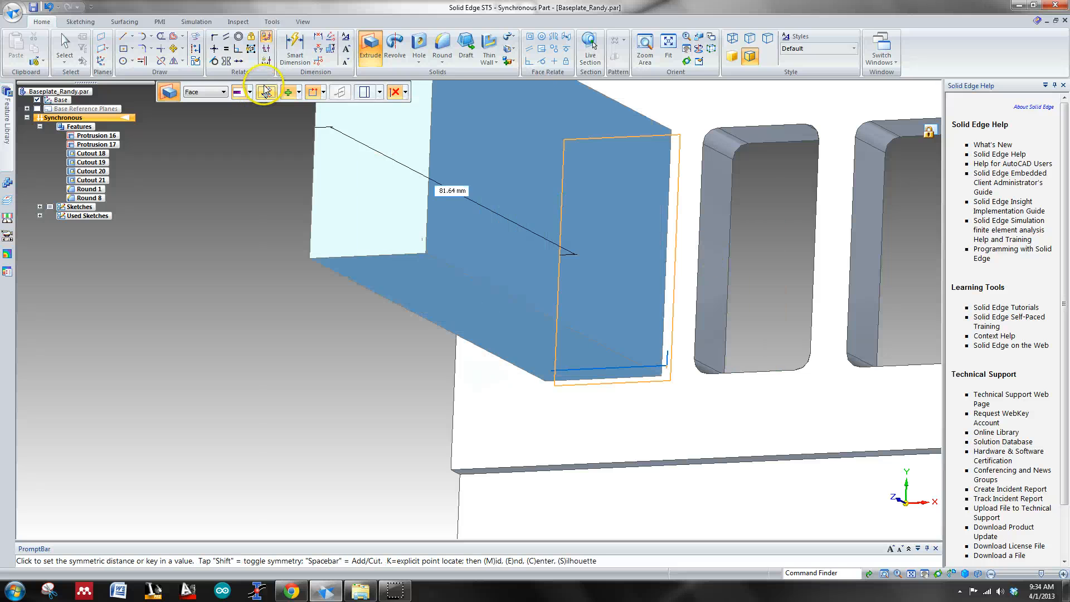
{"action": "left_click", "coordinate": [297, 93]}
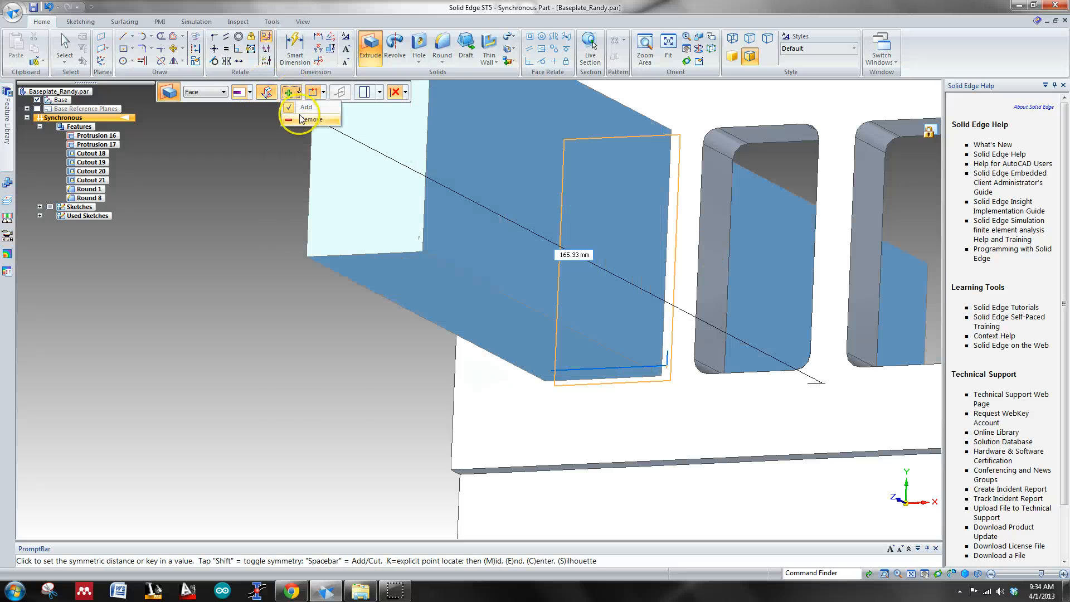
{"action": "left_click", "coordinate": [310, 119]}
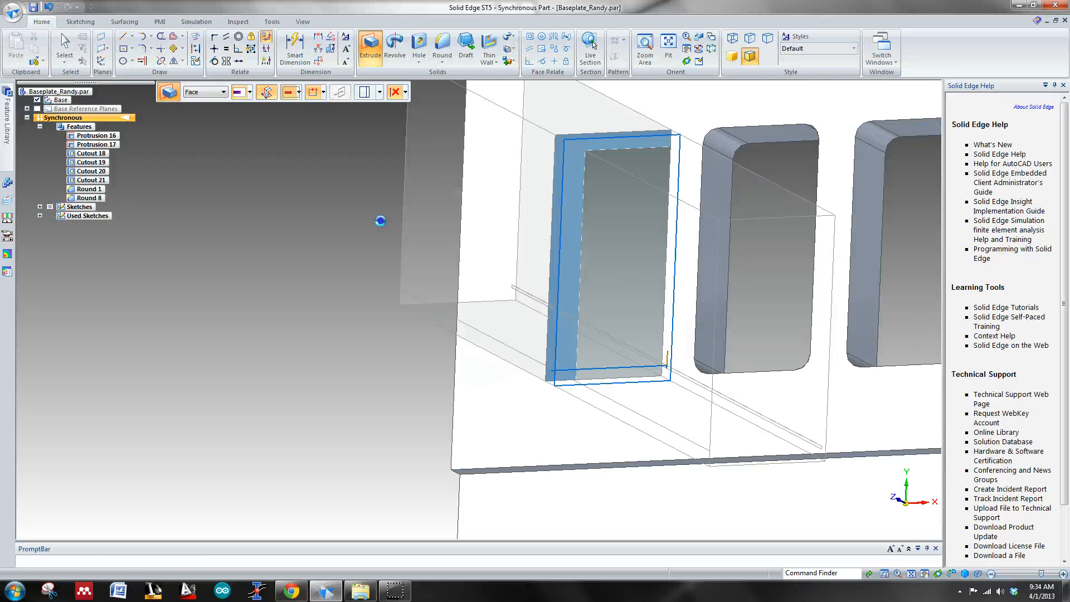
{"action": "left_click", "coordinate": [379, 221]}
{"action": "left_click", "coordinate": [369, 337]}
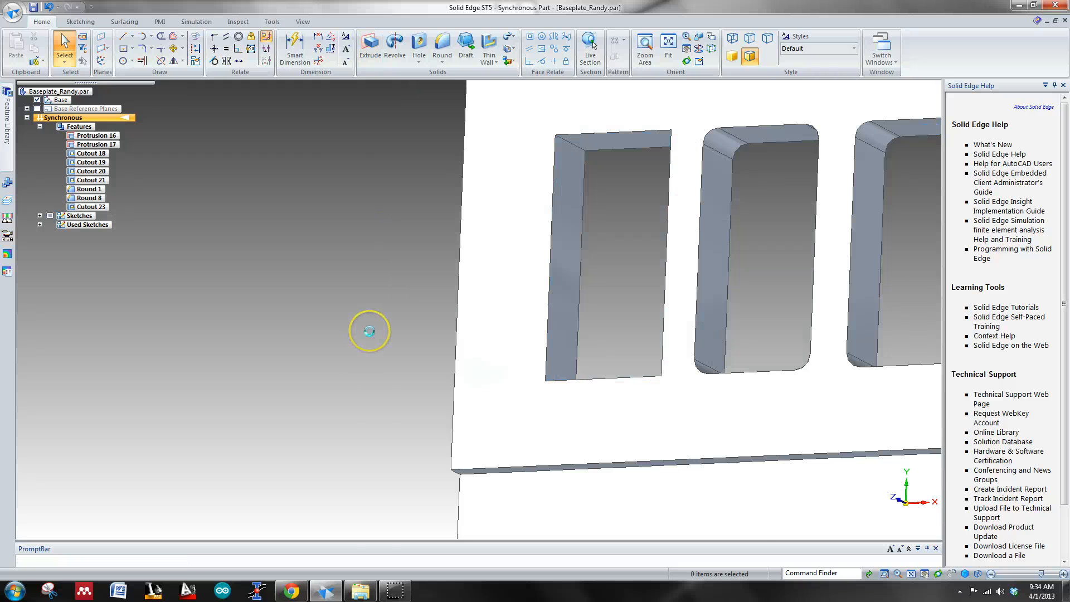
Step: Round the four inner corner edges of the newly cut left slot with a 2 mm radius
{"action": "key", "text": "ctrl+t"}
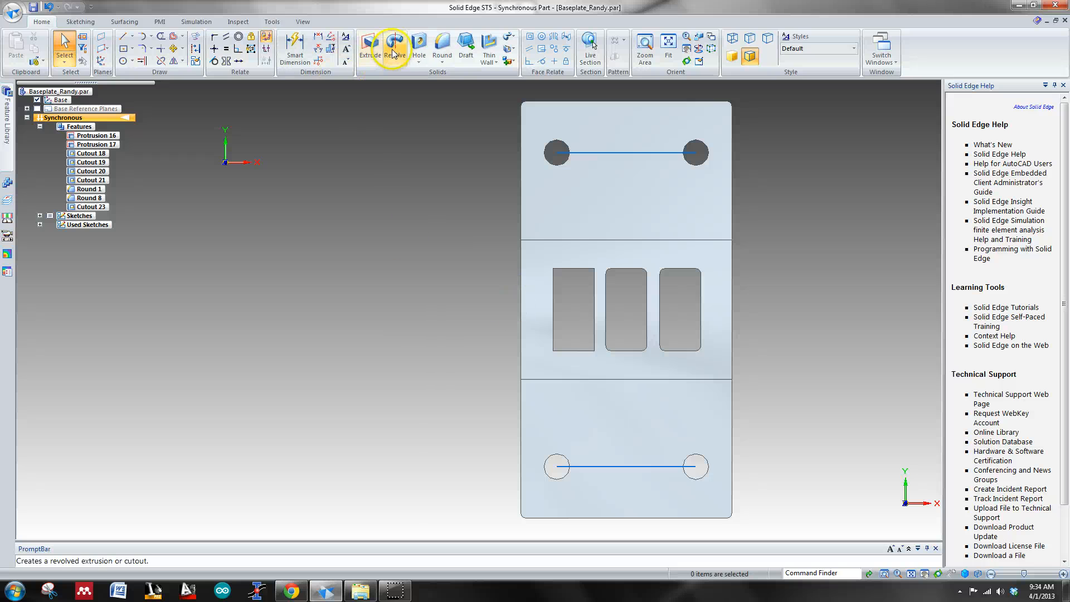
{"action": "left_click", "coordinate": [442, 49]}
{"action": "middle_click_drag", "start_coordinate": [507, 278], "coordinate": [559, 246]}
{"action": "left_click", "coordinate": [537, 253]}
{"action": "middle_click_drag", "start_coordinate": [584, 295], "coordinate": [426, 393]}
{"action": "middle_click_drag", "start_coordinate": [443, 340], "coordinate": [590, 332]}
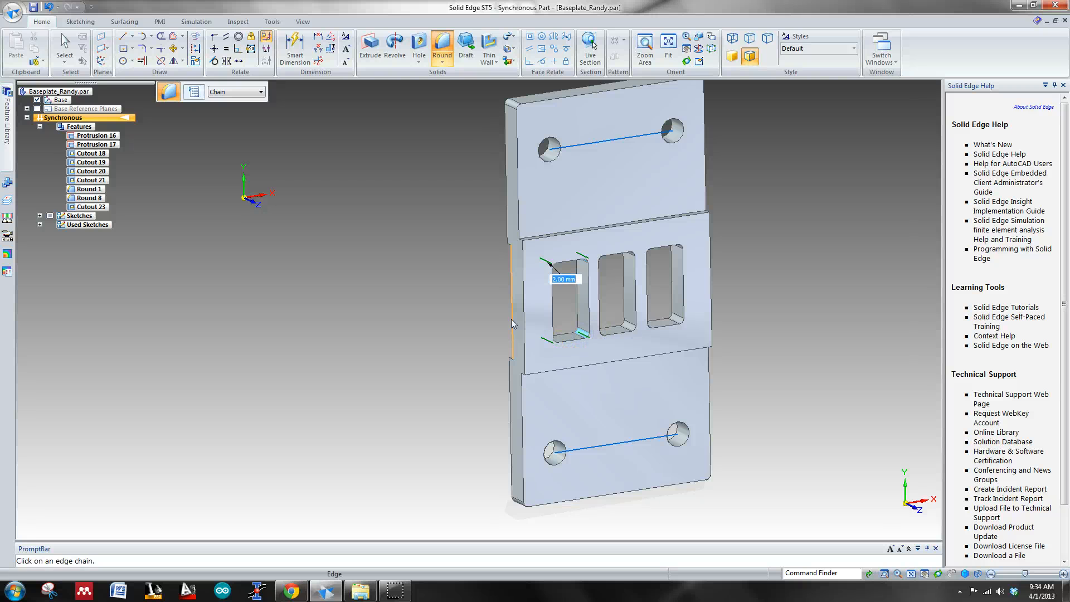
{"action": "key", "text": "ctrl+f"}
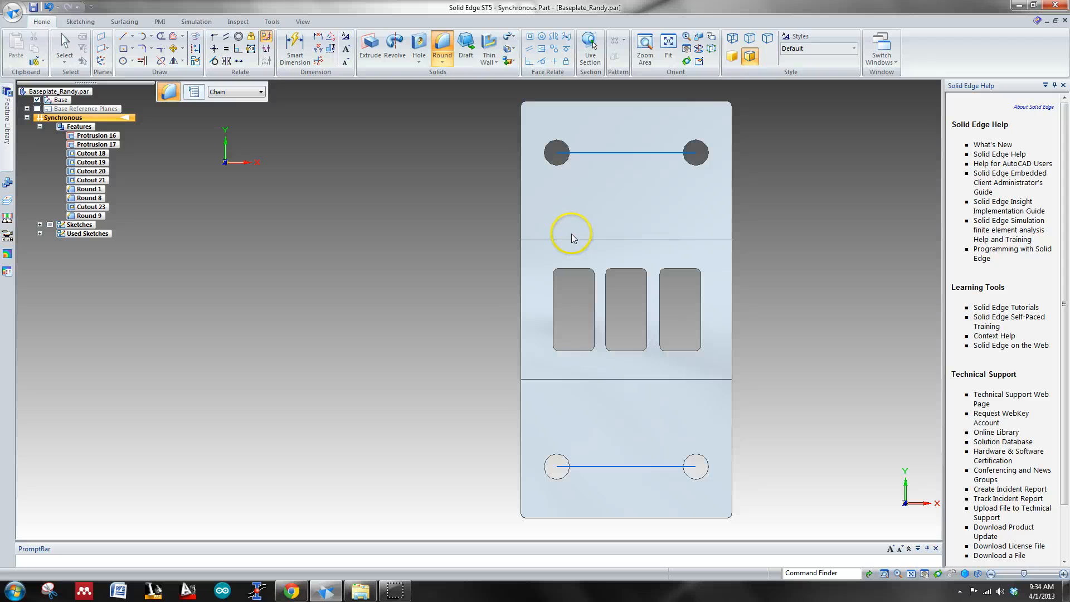
Step: Dimension the horizontal gap between the left and middle slots, placing the dimension above the slots
{"action": "left_click", "coordinate": [295, 47]}
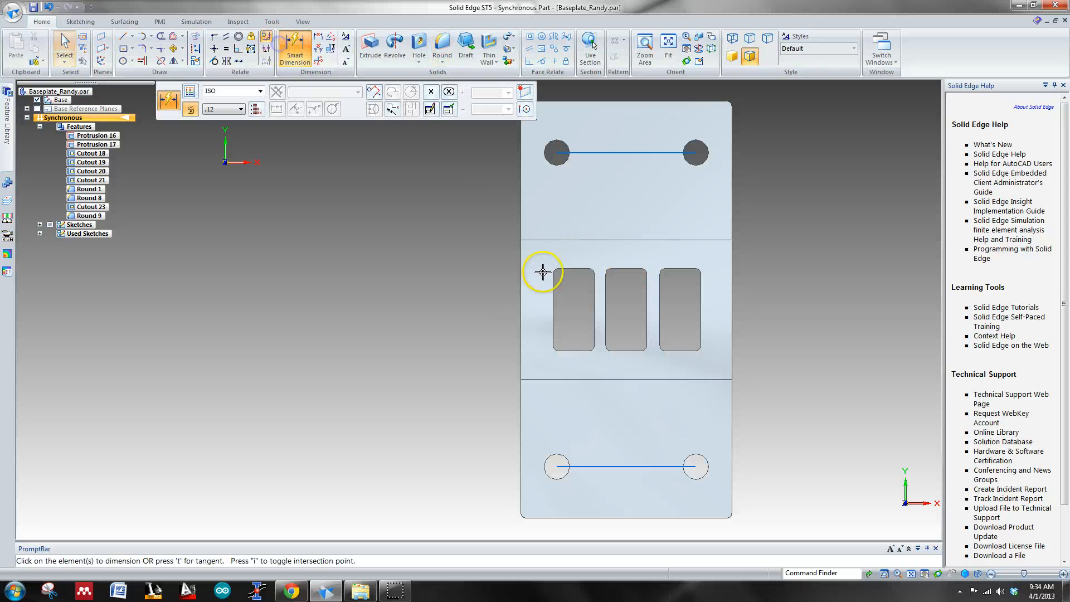
{"action": "scroll", "coordinate": [622, 286], "scroll_direction": "up", "scroll_amount": 2}
{"action": "left_click", "coordinate": [617, 310]}
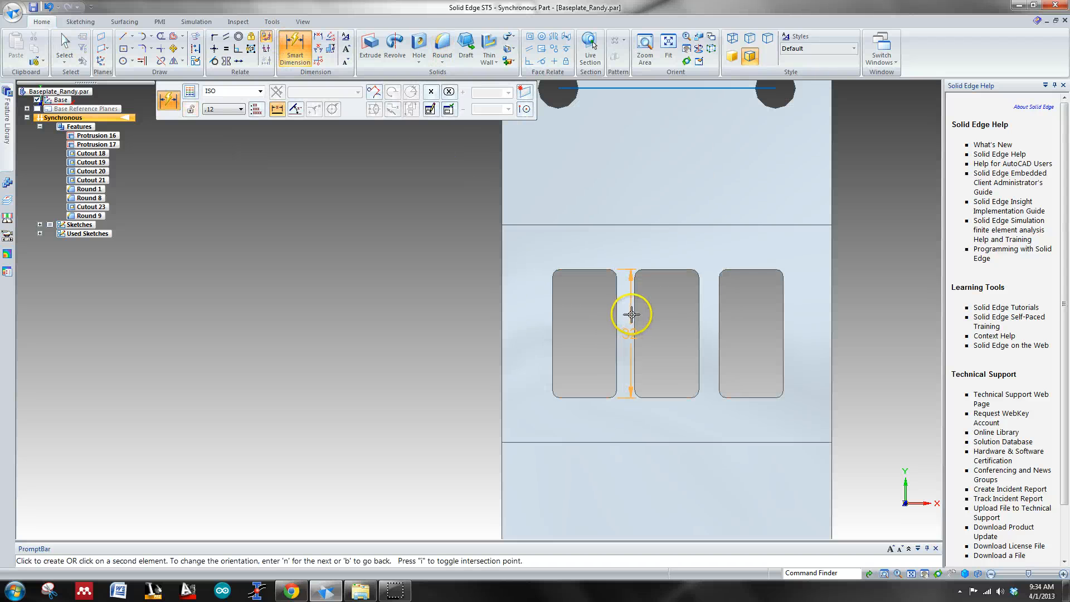
{"action": "left_click", "coordinate": [633, 311]}
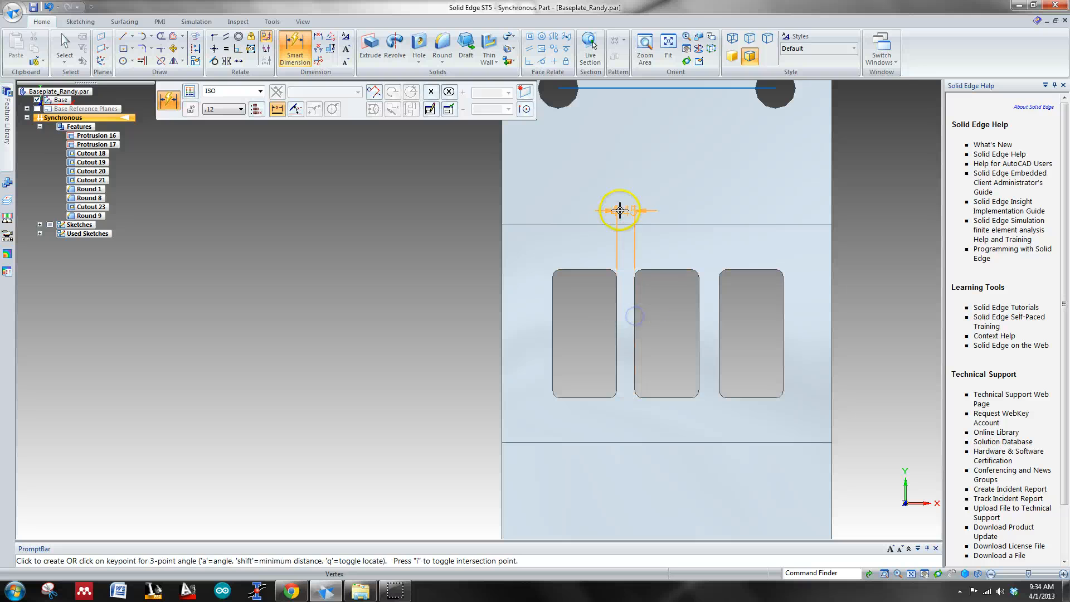
{"action": "left_click", "coordinate": [588, 179]}
{"action": "key", "text": "Escape"}
{"action": "key", "text": "Escape"}
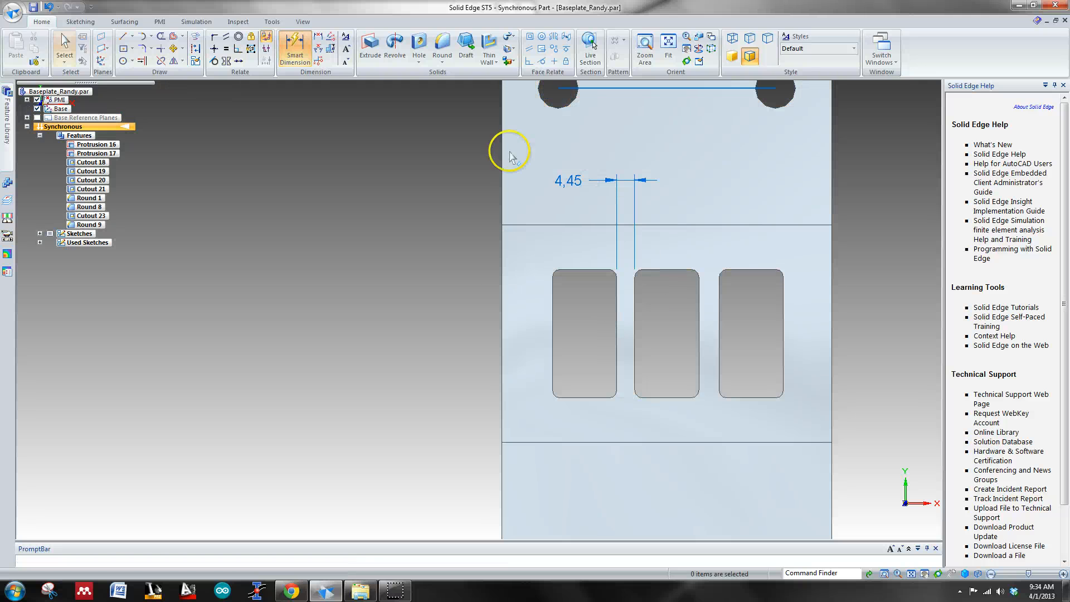
Step: Dimension the horizontal gap between the middle and right slots, placing it above the slots
{"action": "left_click", "coordinate": [295, 49]}
{"action": "left_click", "coordinate": [700, 325]}
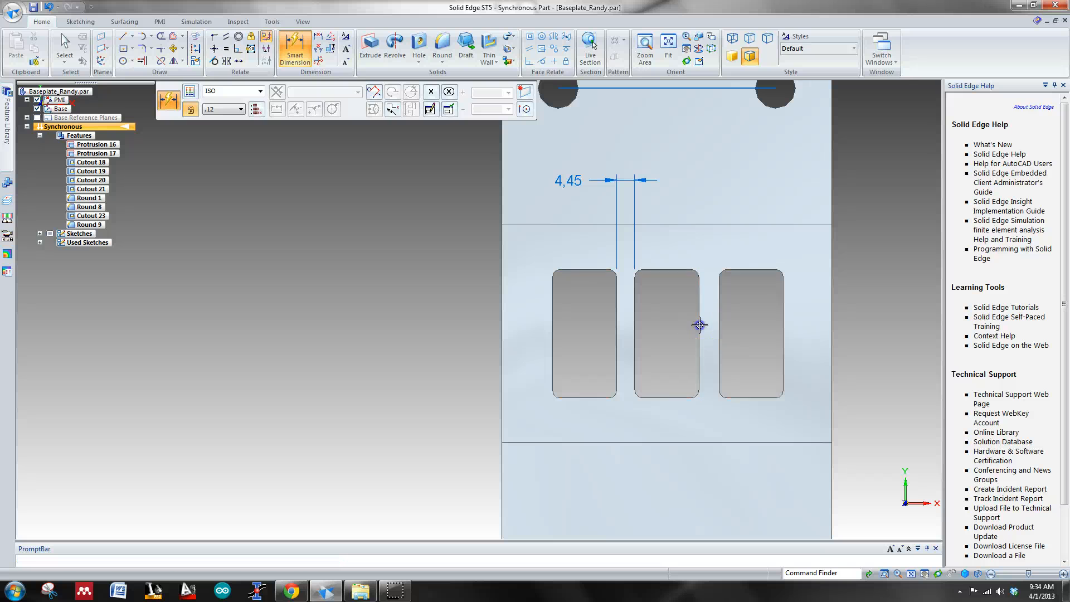
{"action": "left_click", "coordinate": [719, 319]}
{"action": "left_click", "coordinate": [697, 182]}
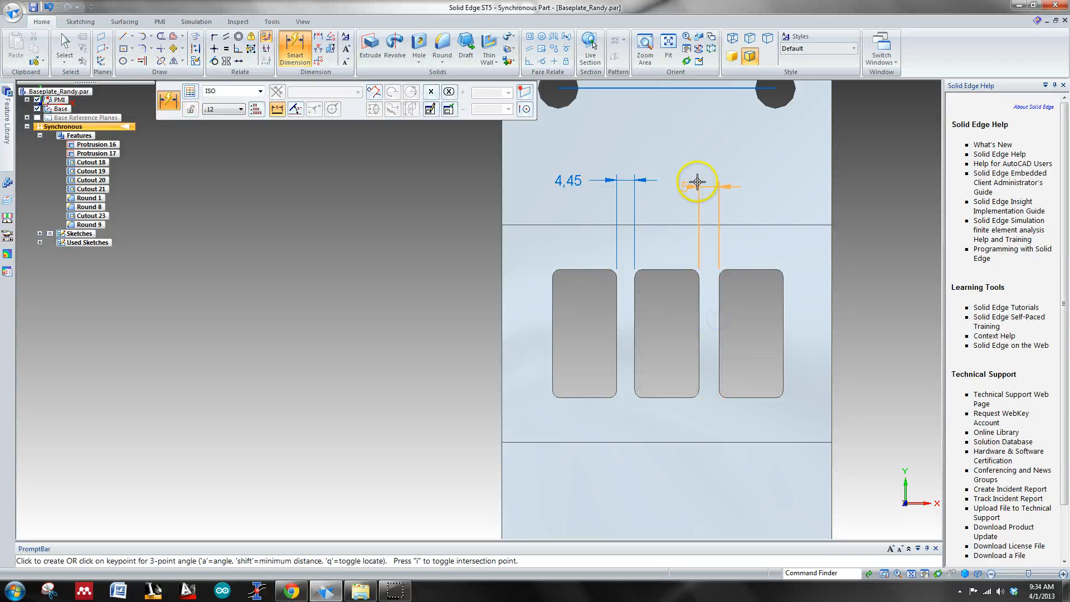
Step: Set the gap between the left and middle slots to 5 mm, moving only the left slot's side face
{"action": "left_click", "coordinate": [583, 180]}
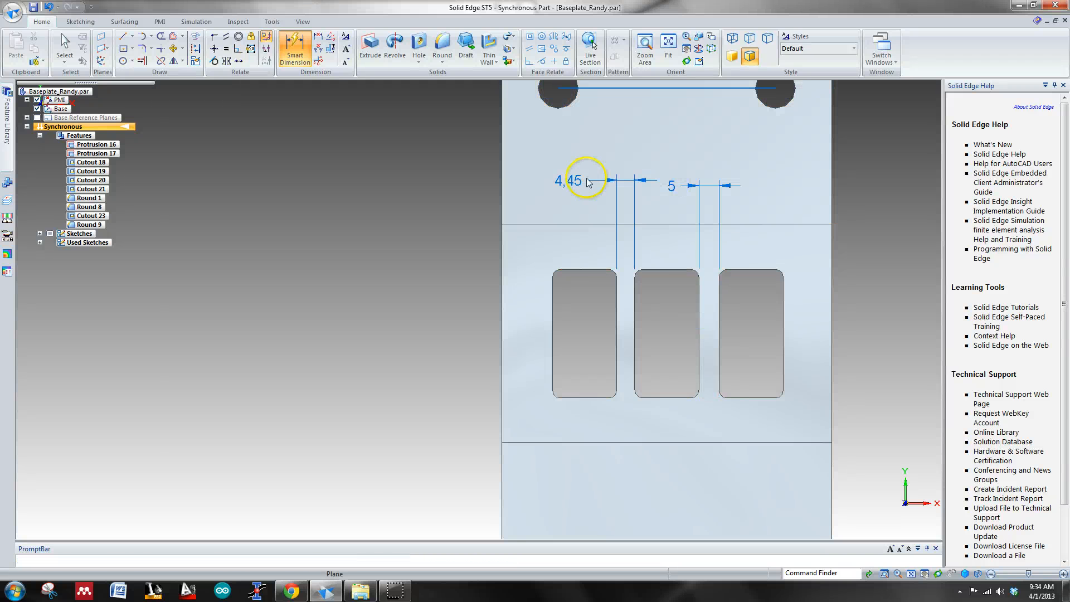
{"action": "left_click", "coordinate": [575, 182]}
{"action": "left_click", "coordinate": [575, 181]}
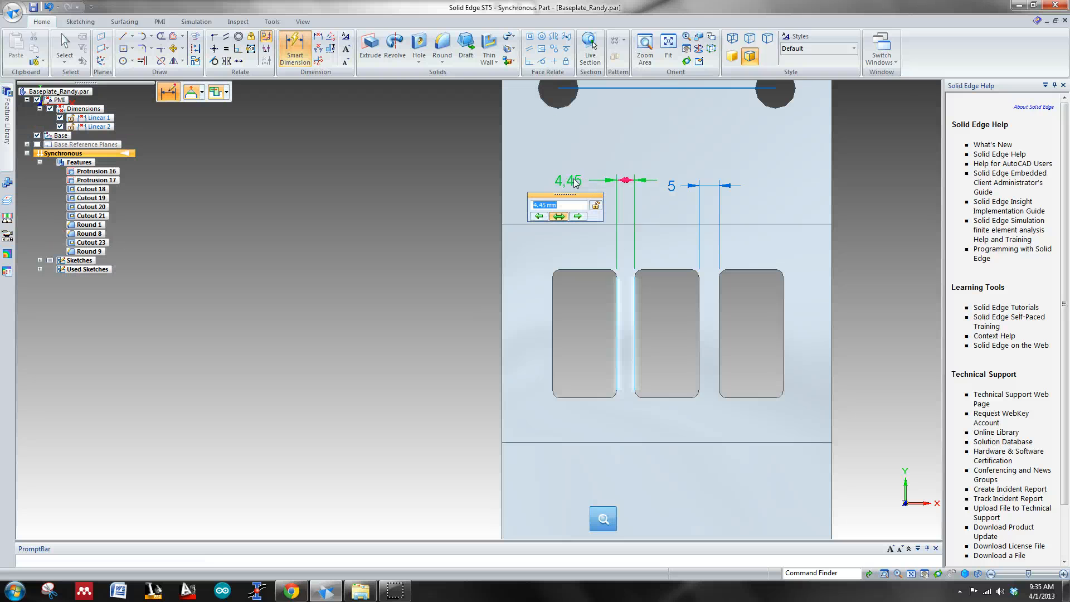
{"action": "left_click", "coordinate": [541, 216]}
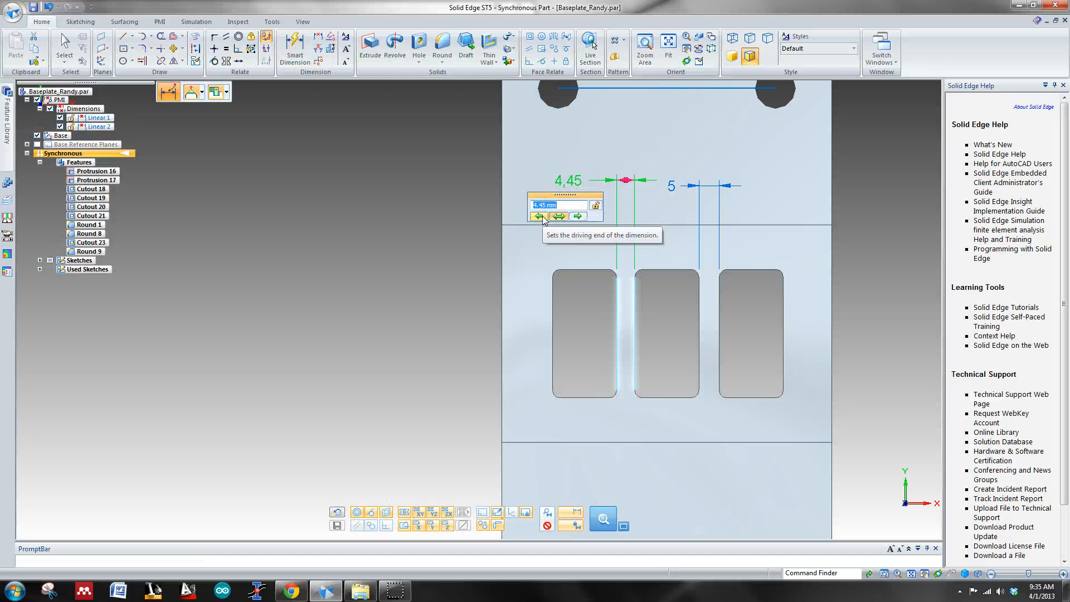
{"action": "left_click", "coordinate": [541, 216]}
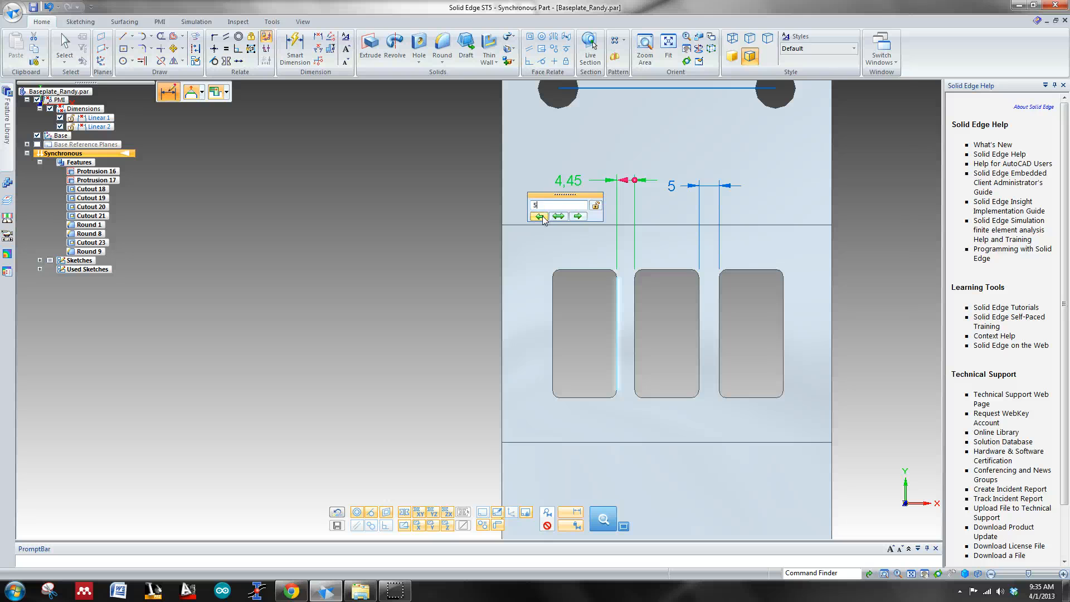
{"action": "type", "text": "5"}
{"action": "key", "text": "Return"}
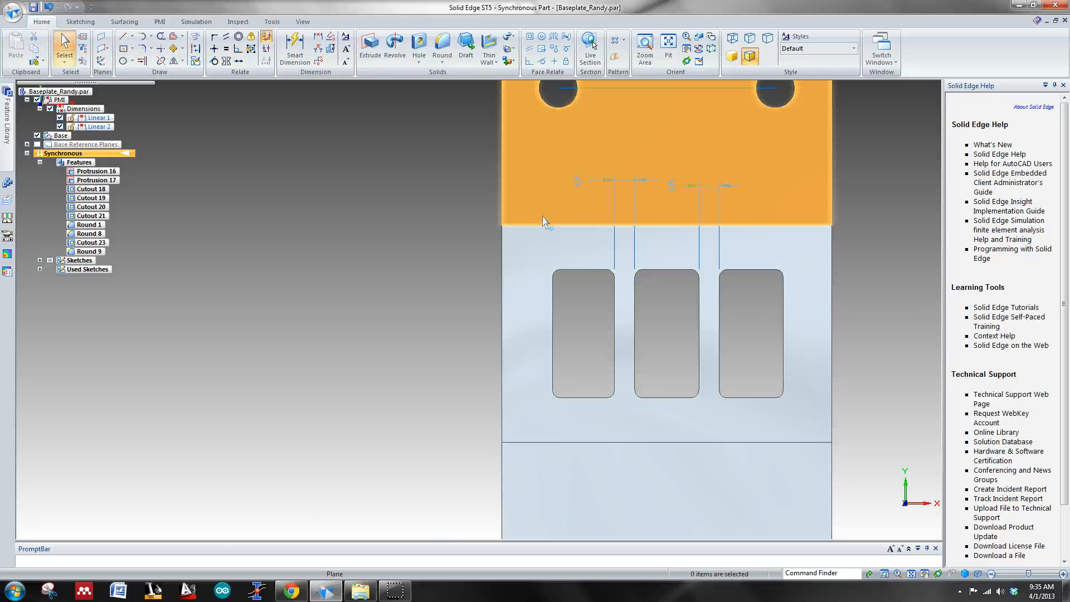
{"action": "middle_click_drag", "start_coordinate": [571, 307], "coordinate": [543, 295]}
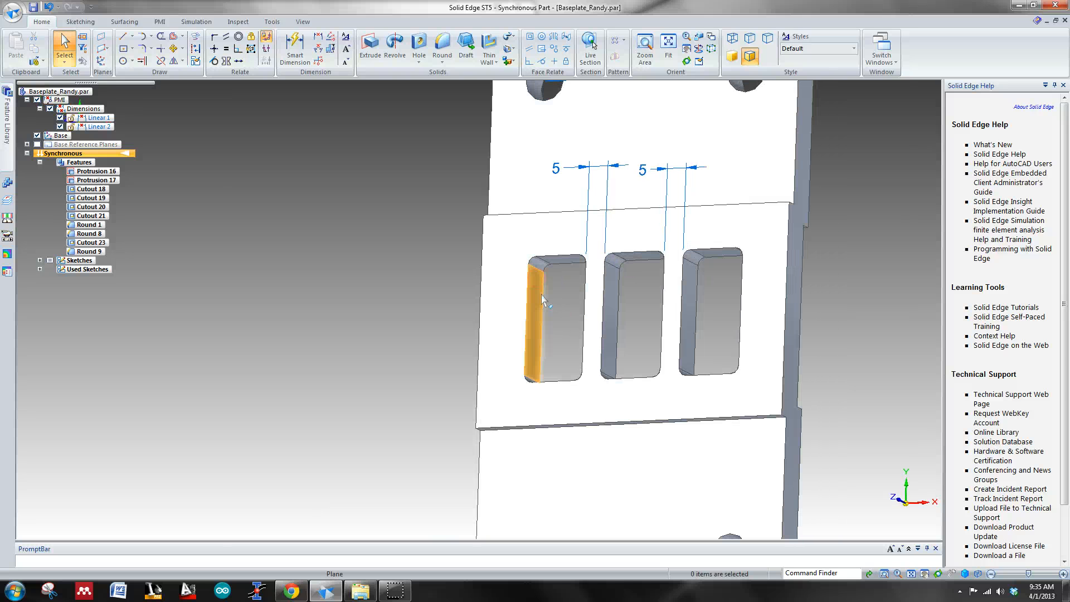
{"action": "left_click", "coordinate": [538, 295]}
{"action": "key", "text": "Escape"}
{"action": "left_click", "coordinate": [296, 49]}
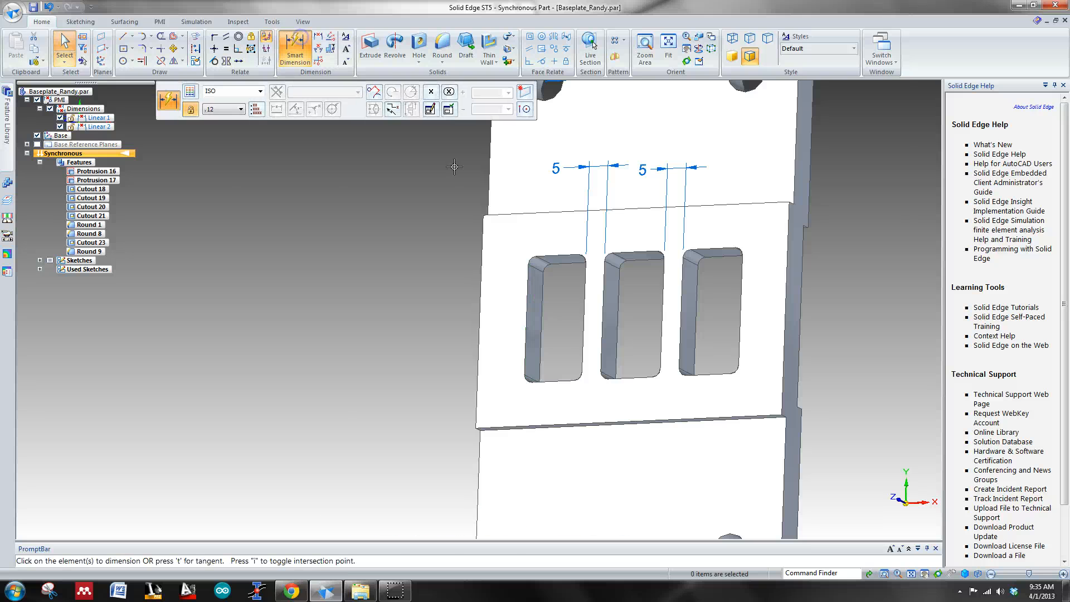
{"action": "left_click", "coordinate": [586, 306]}
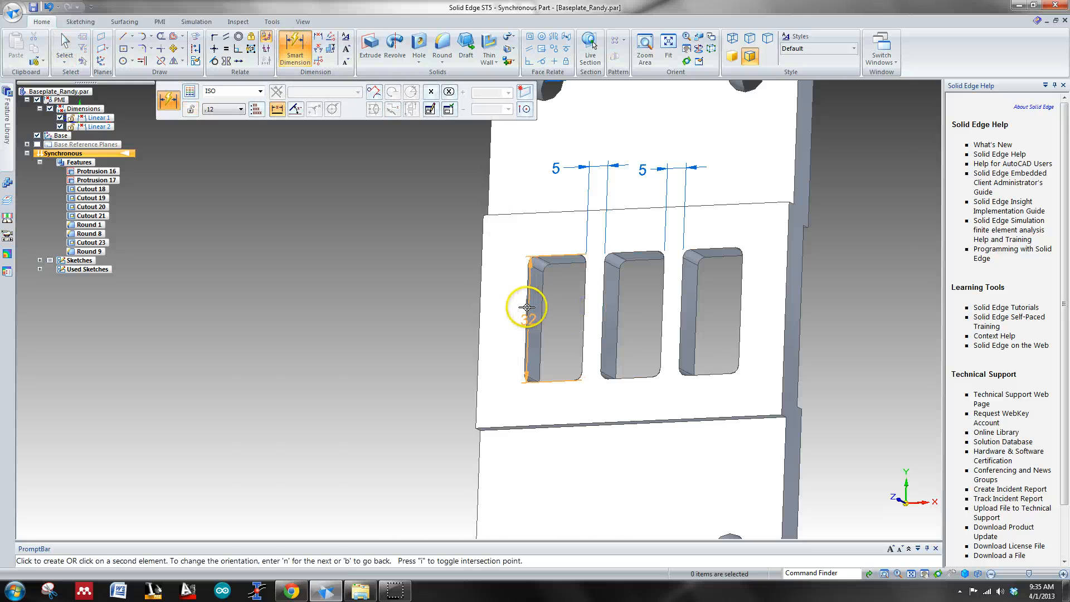
{"action": "left_click", "coordinate": [528, 305]}
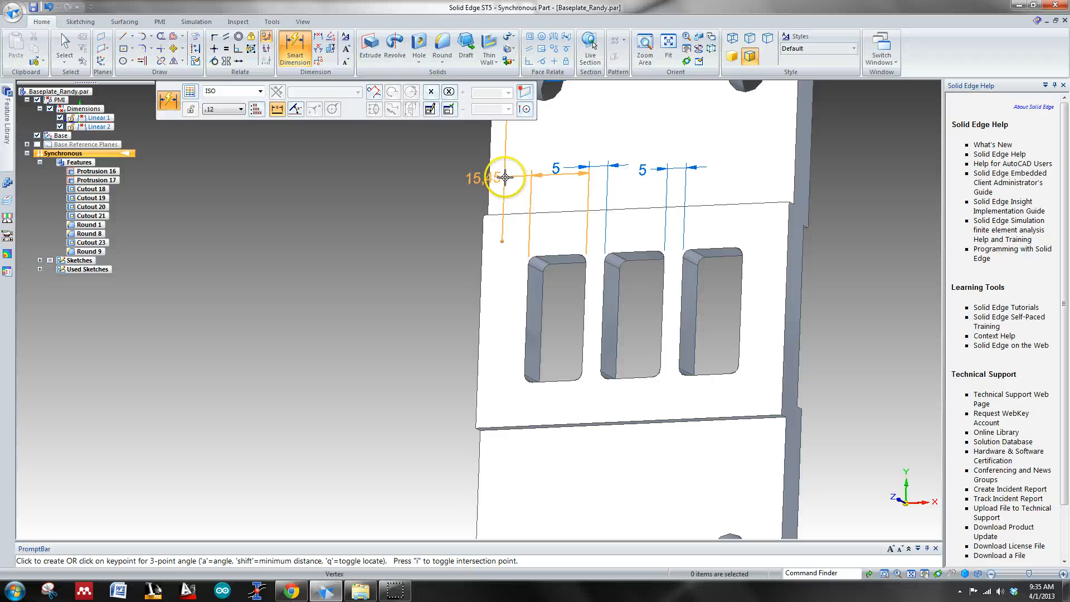
{"action": "left_click", "coordinate": [428, 187]}
{"action": "key", "text": "Escape"}
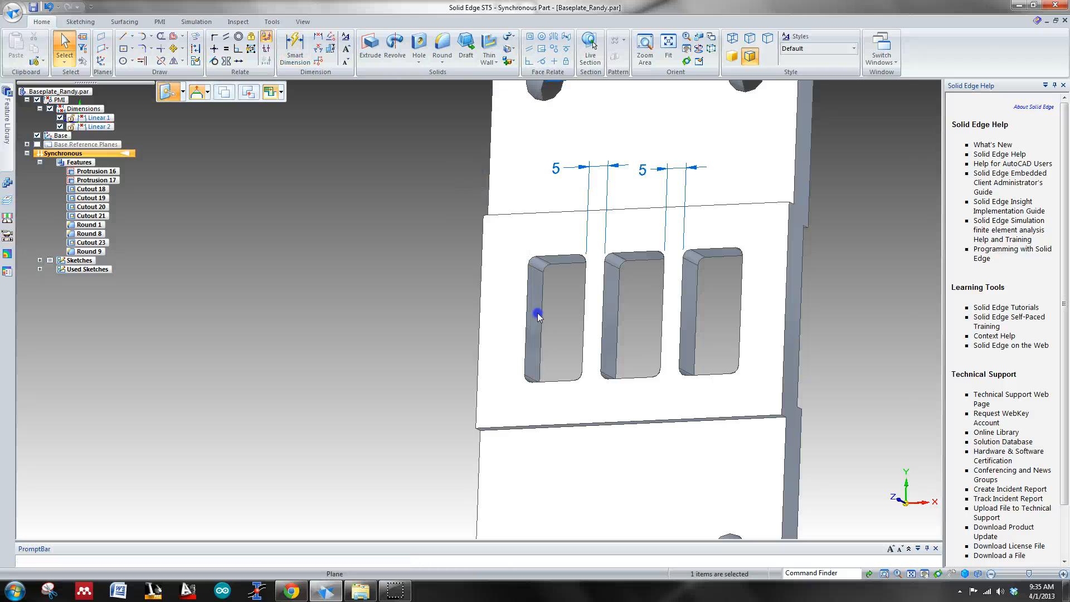
Step: Dimension the left slot's width between its two long side edges, placing the value beside the baseplate's left edge
{"action": "left_click", "coordinate": [536, 310]}
{"action": "key", "text": "d"}
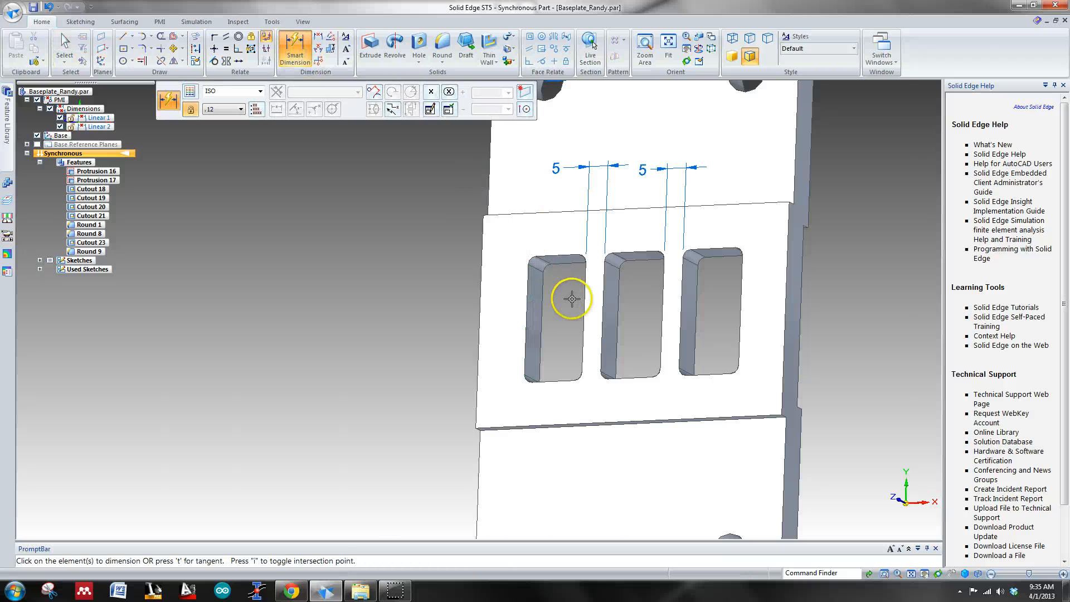
{"action": "left_click", "coordinate": [527, 305]}
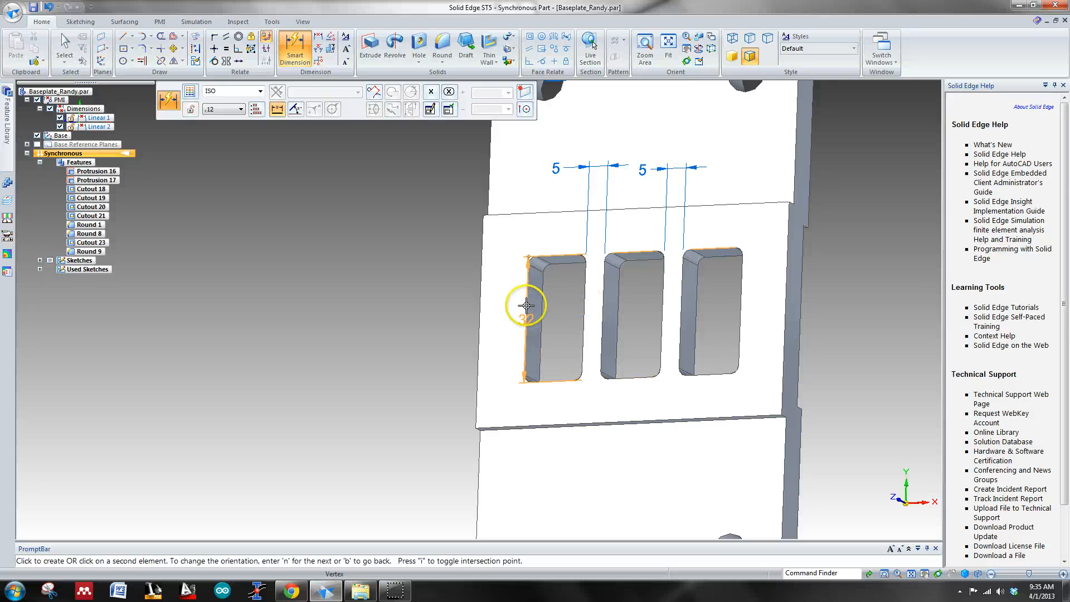
{"action": "left_click", "coordinate": [526, 305]}
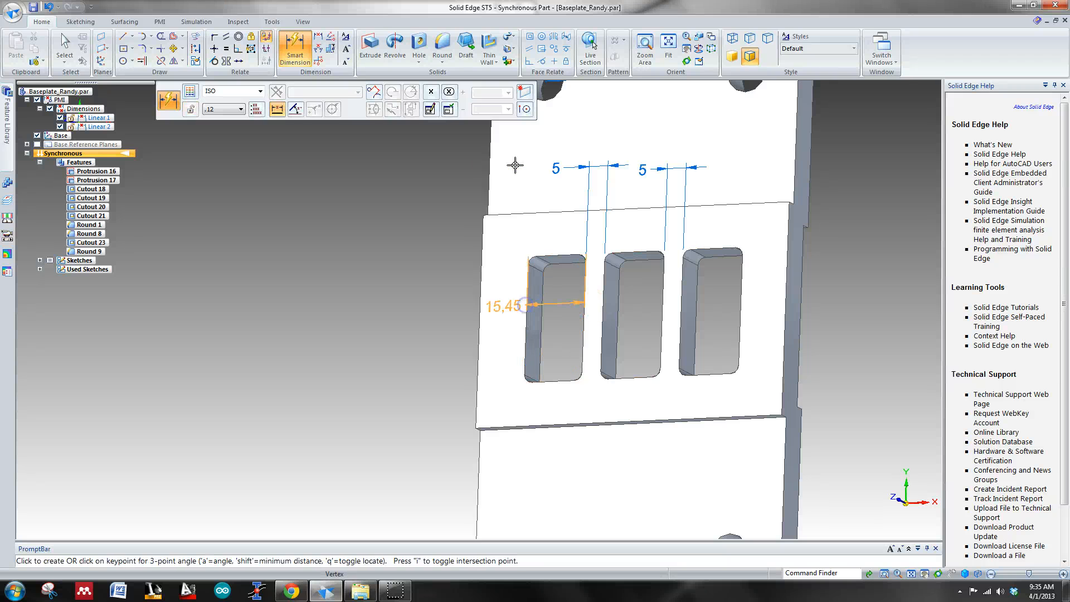
{"action": "left_click", "coordinate": [474, 181]}
{"action": "right_click", "coordinate": [453, 182]}
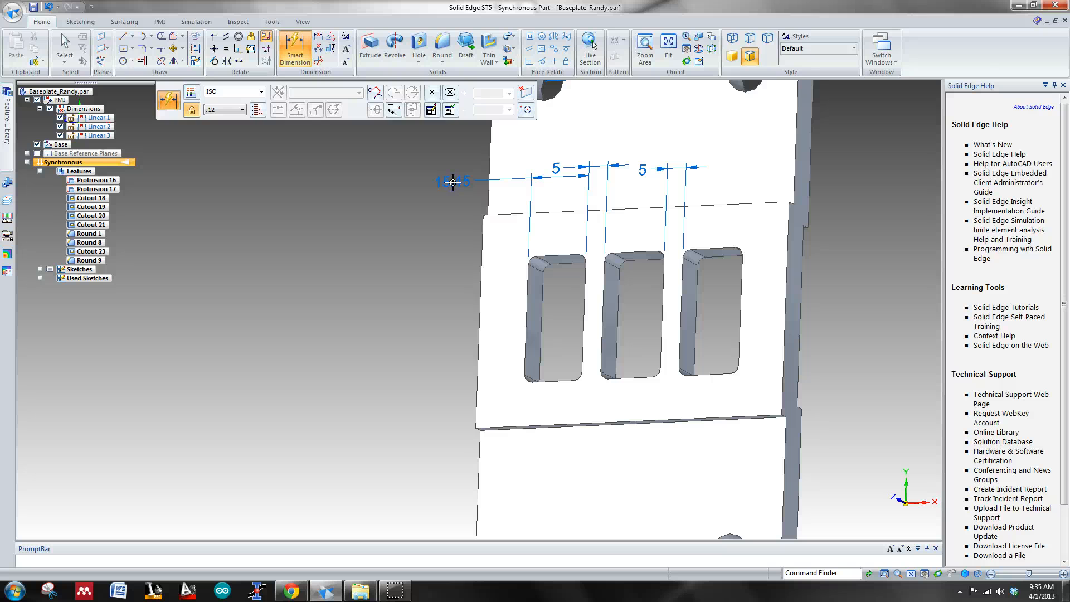
{"action": "key", "text": "Escape"}
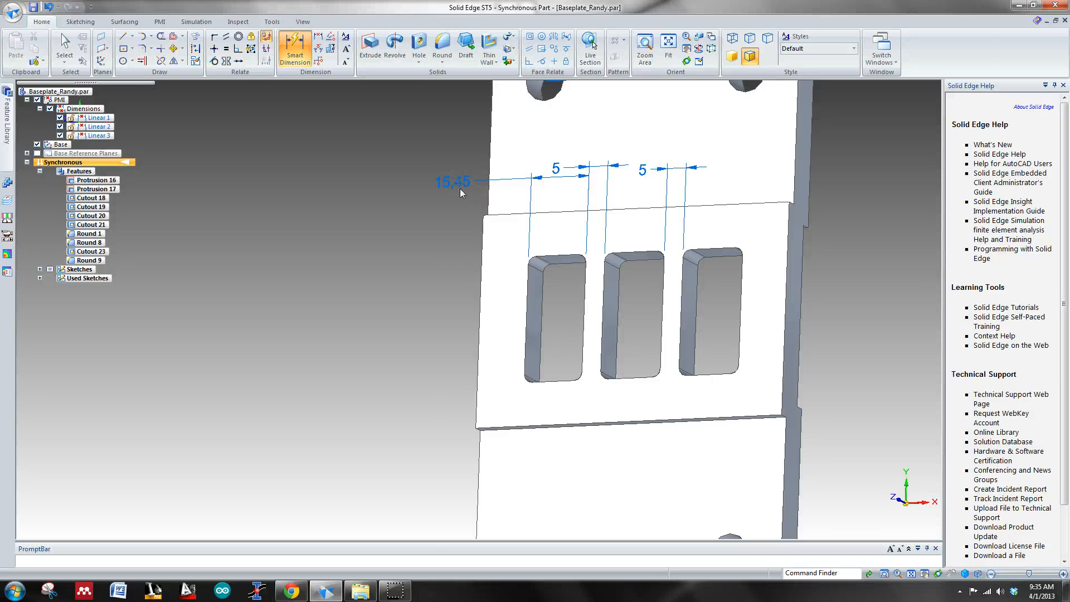
Step: Try a 5 mm width for the left slot by moving only its outer side face, and undo the change
{"action": "left_click", "coordinate": [460, 185]}
{"action": "key", "text": "Escape"}
{"action": "left_click", "coordinate": [461, 185]}
{"action": "left_click", "coordinate": [457, 206]}
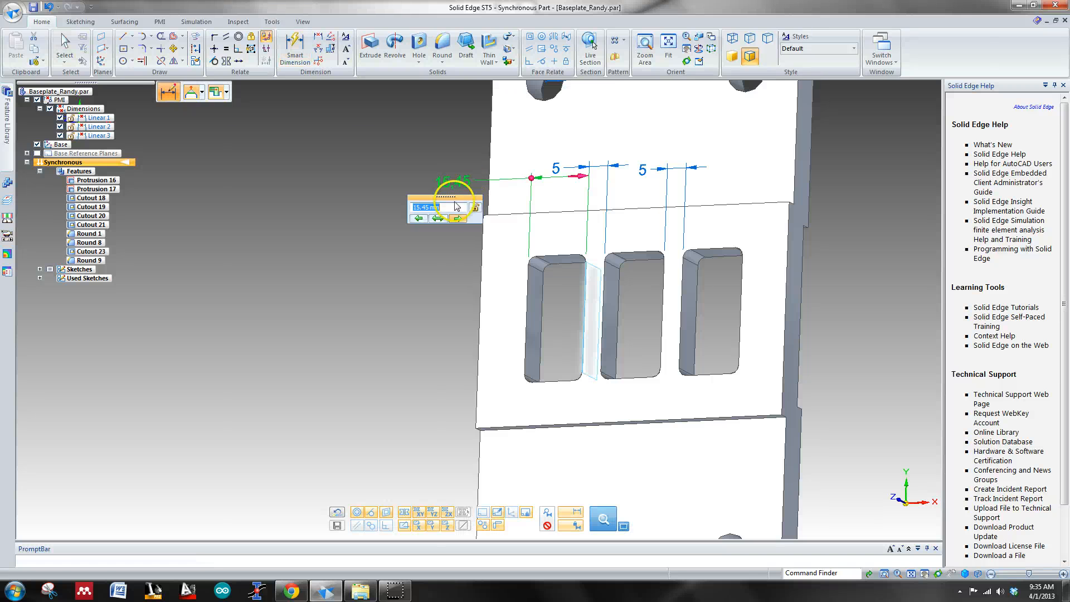
{"action": "left_click", "coordinate": [420, 219]}
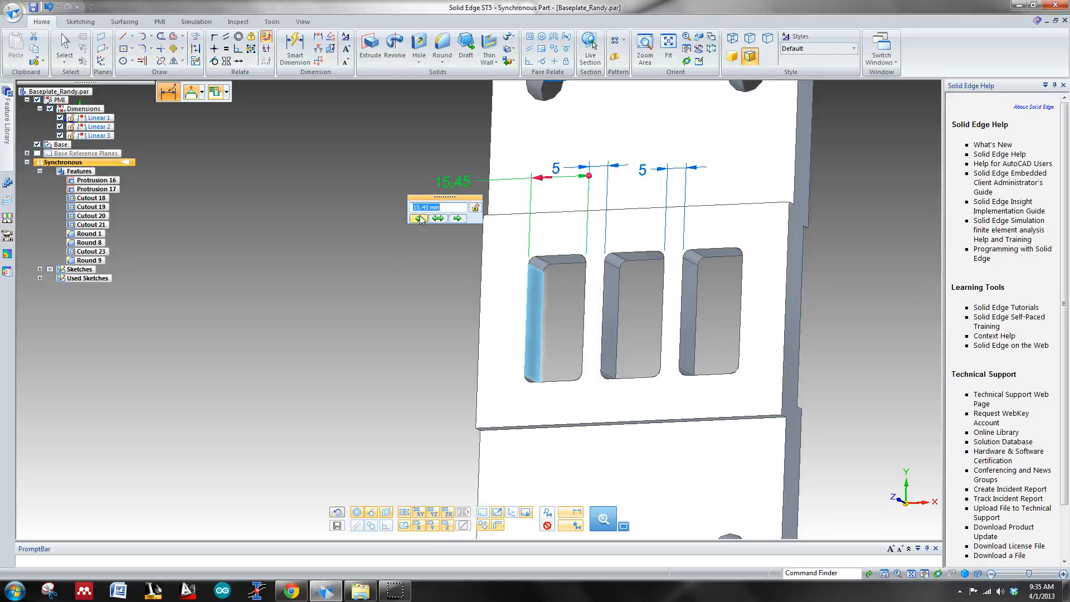
{"action": "type", "text": "5"}
{"action": "key", "text": "Return"}
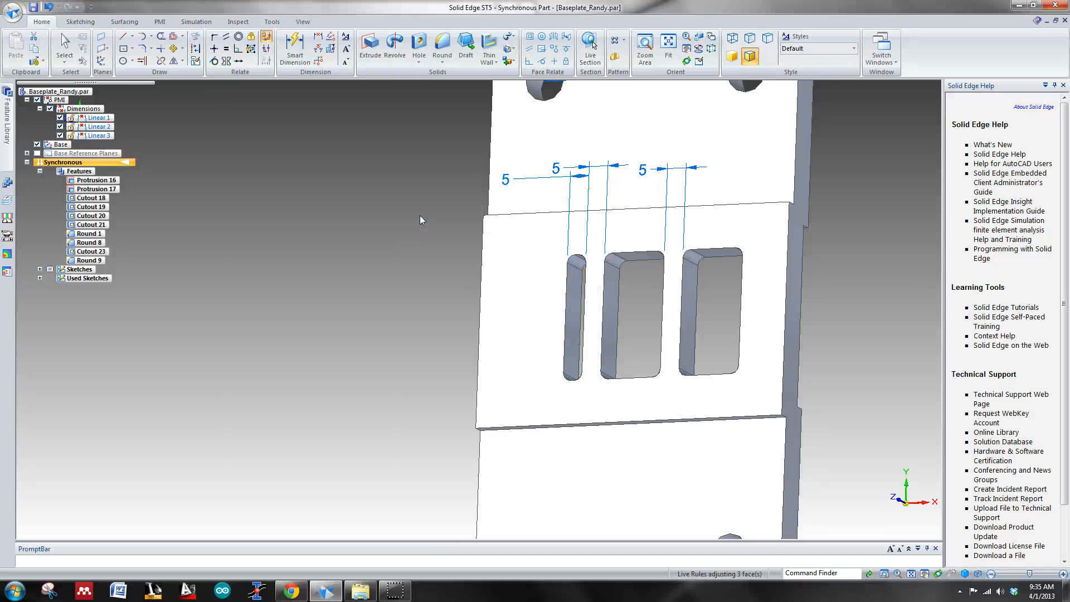
{"action": "left_click", "coordinate": [388, 218]}
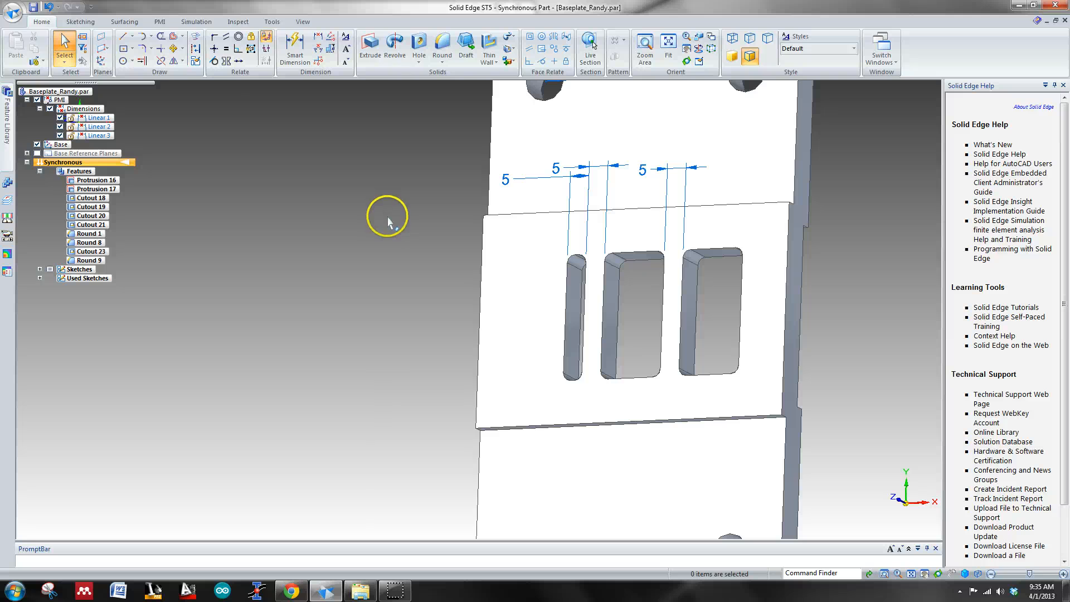
{"action": "key", "text": "ctrl+z"}
Step: Set the left slot's width to 15 mm, moving only its outer side face
{"action": "left_click", "coordinate": [458, 177]}
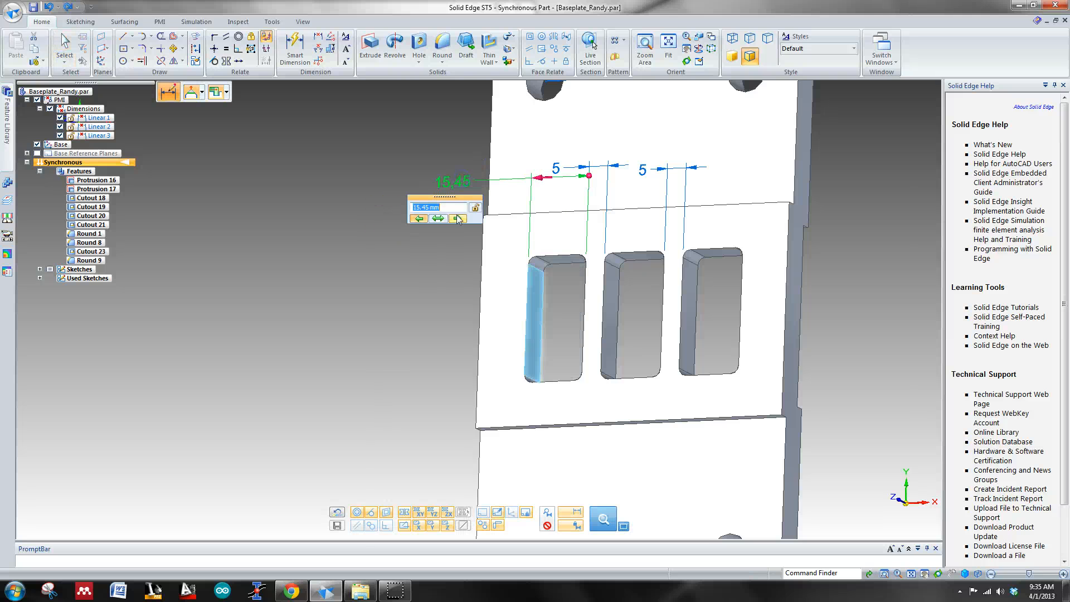
{"action": "type", "text": "15"}
{"action": "key", "text": "Return"}
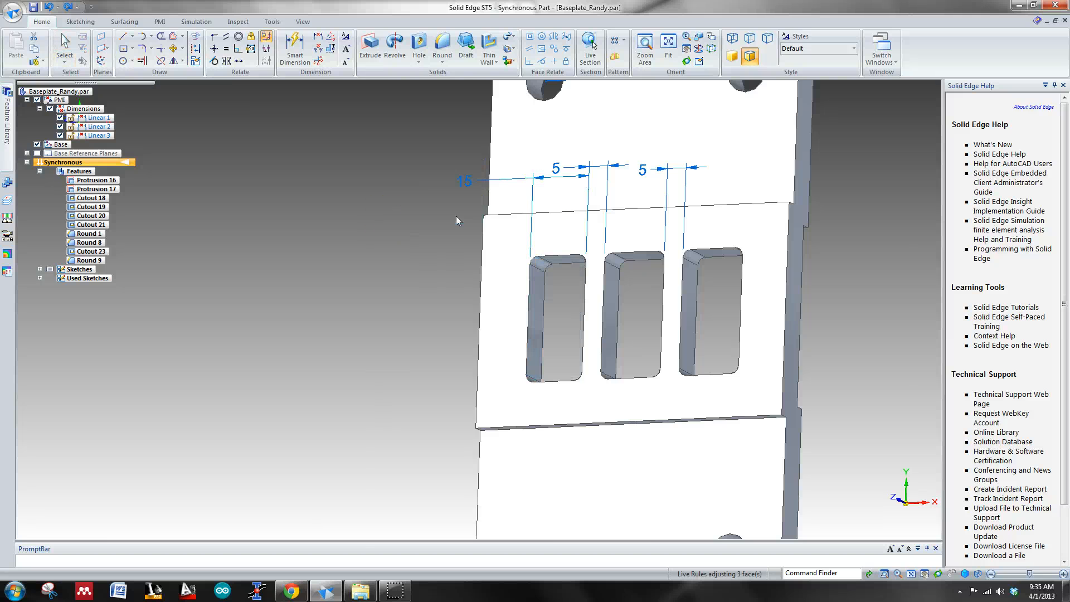
Step: Set the left slot's width dimension to 16 mm, keeping the side face next to the middle slot fixed
{"action": "left_click", "coordinate": [454, 220]}
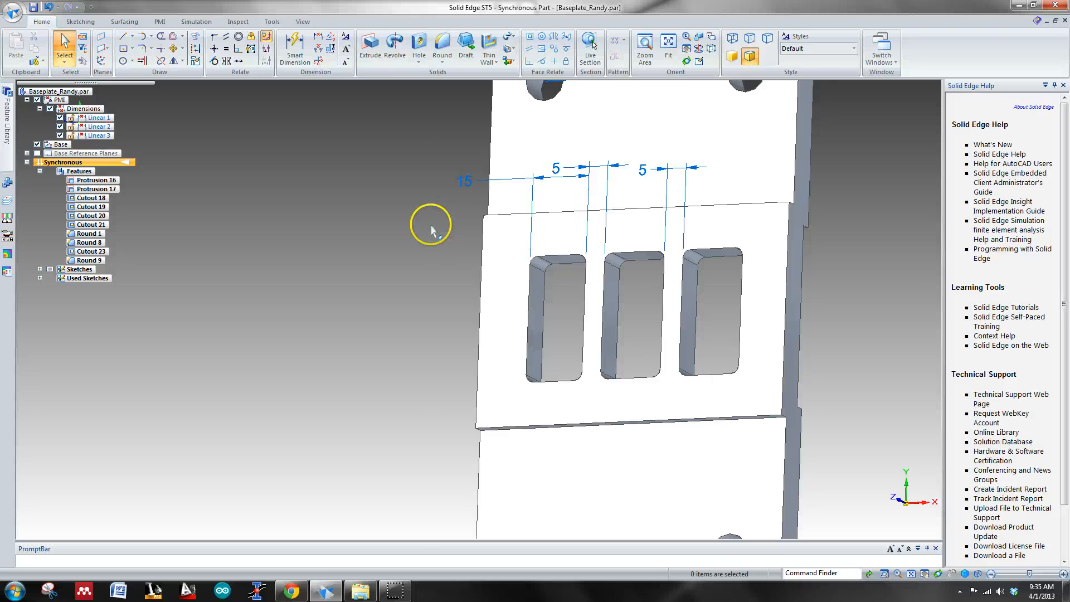
{"action": "left_click", "coordinate": [465, 184]}
{"action": "left_click", "coordinate": [466, 220]}
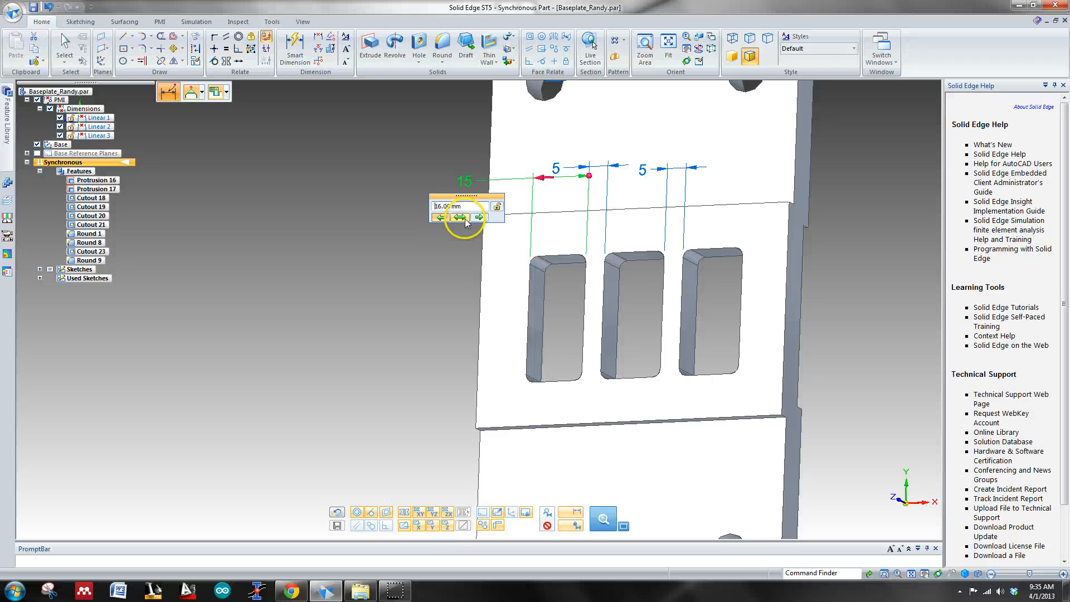
{"action": "key", "text": "Return"}
{"action": "key", "text": "ctrl+t"}
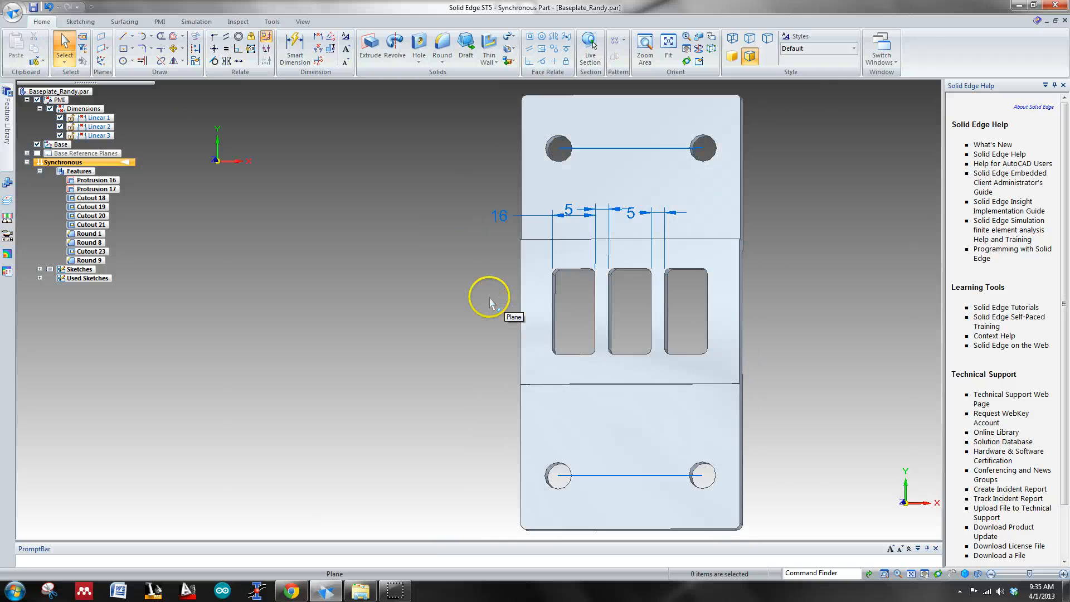
{"action": "middle_click_drag", "start_coordinate": [796, 329], "coordinate": [811, 290]}
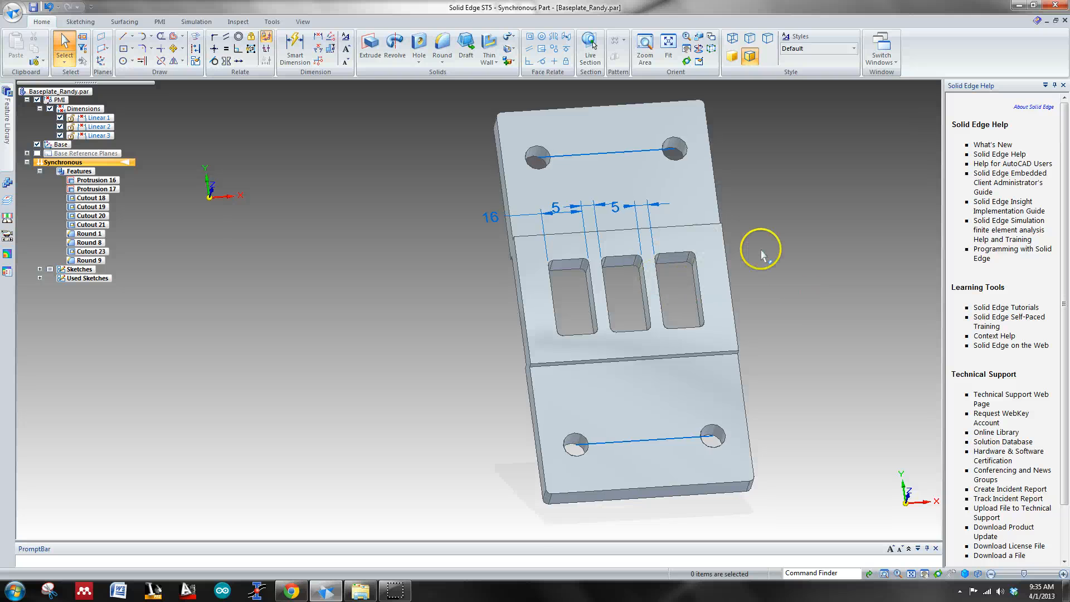
{"action": "key", "text": "ctrl+t"}
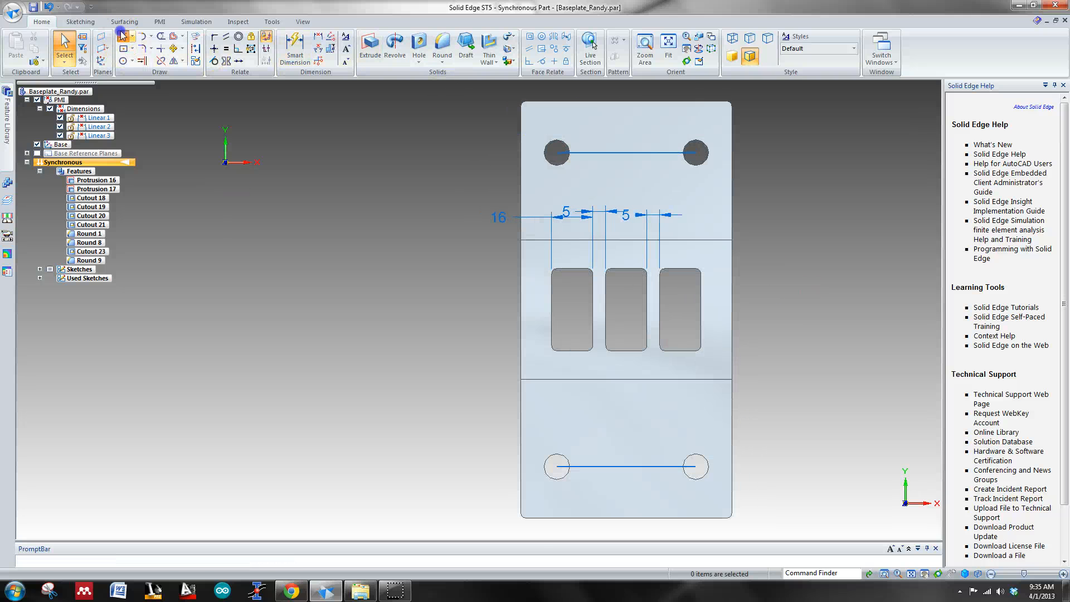
{"action": "left_click", "coordinate": [122, 35]}
{"action": "left_click", "coordinate": [123, 49]}
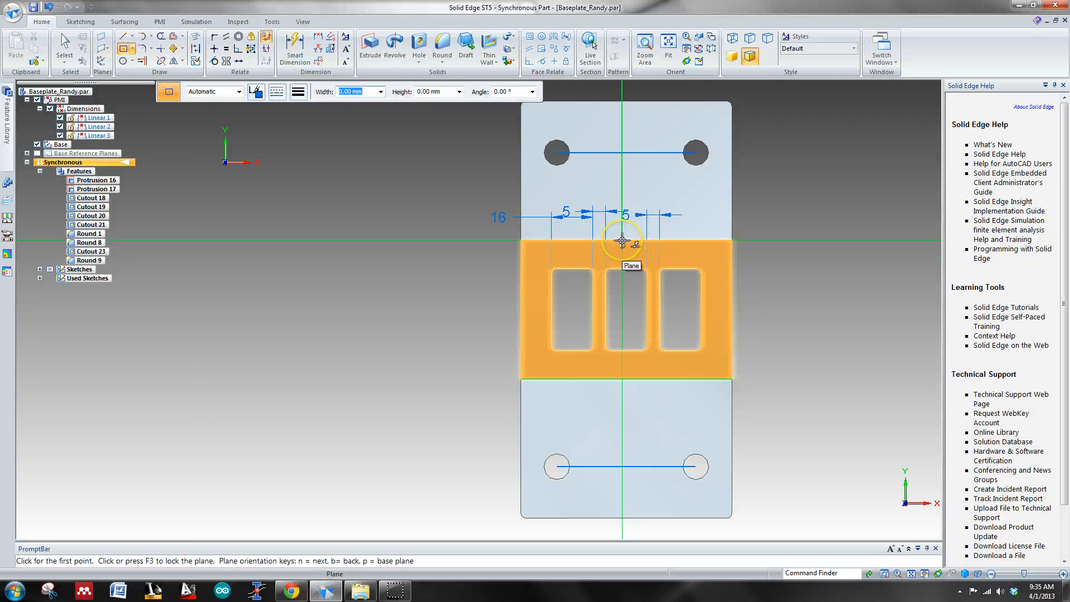
{"action": "key", "text": "F3"}
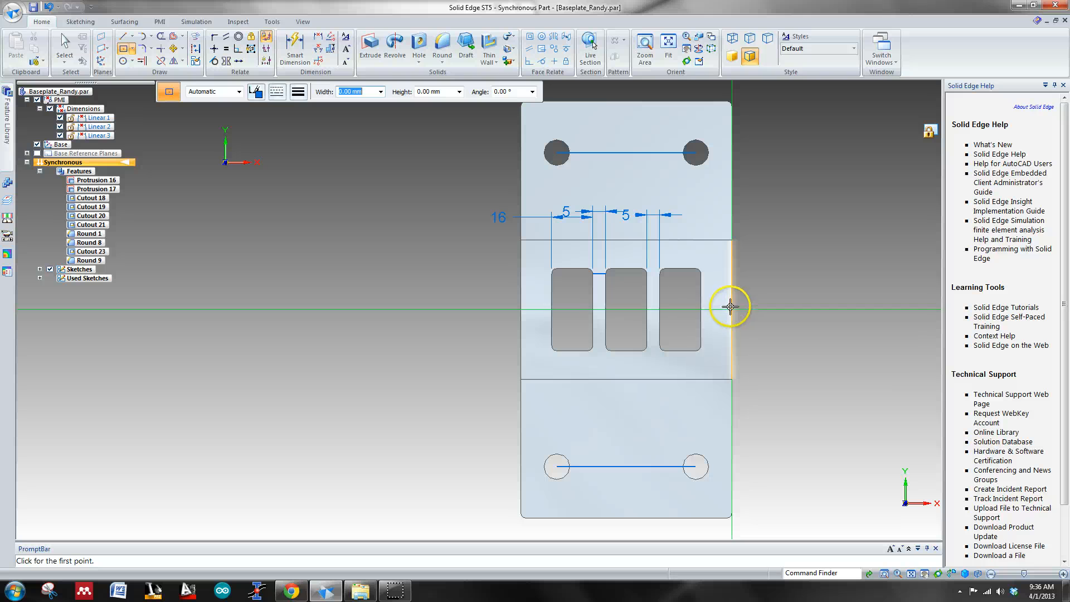
{"action": "left_click", "coordinate": [627, 308]}
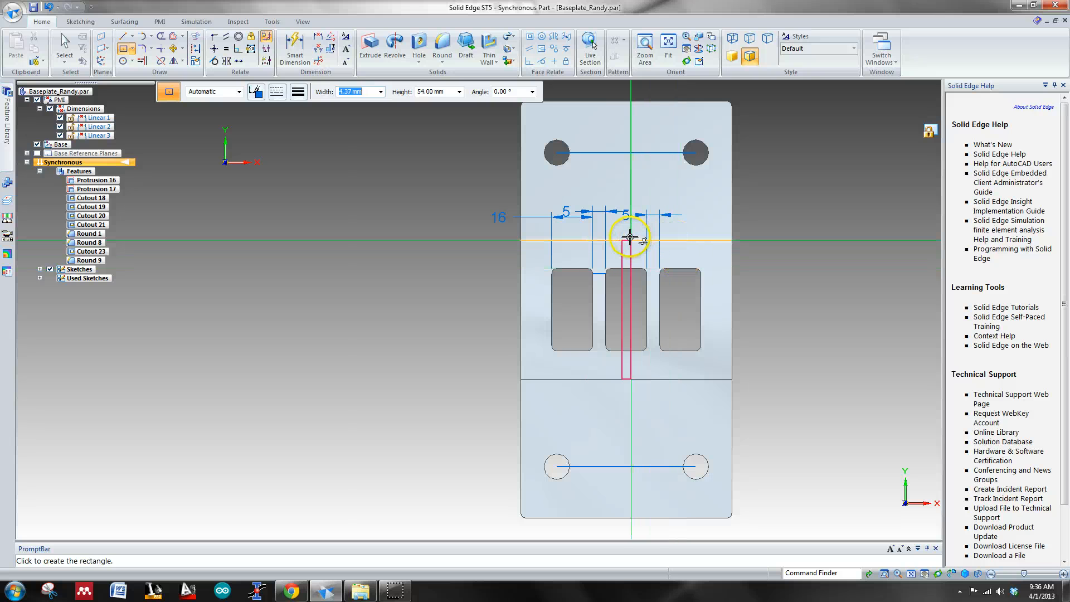
{"action": "key", "text": "Escape"}
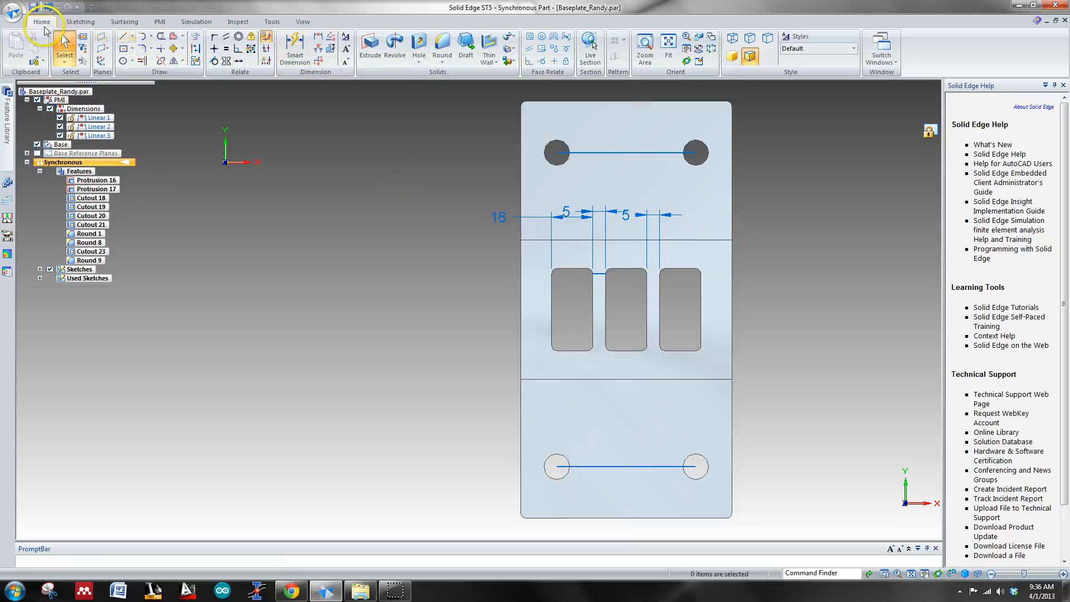
Step: Minimize the baseplate part and restore the assembly with the two end supports, oriented to the top view
{"action": "left_click", "coordinate": [48, 7]}
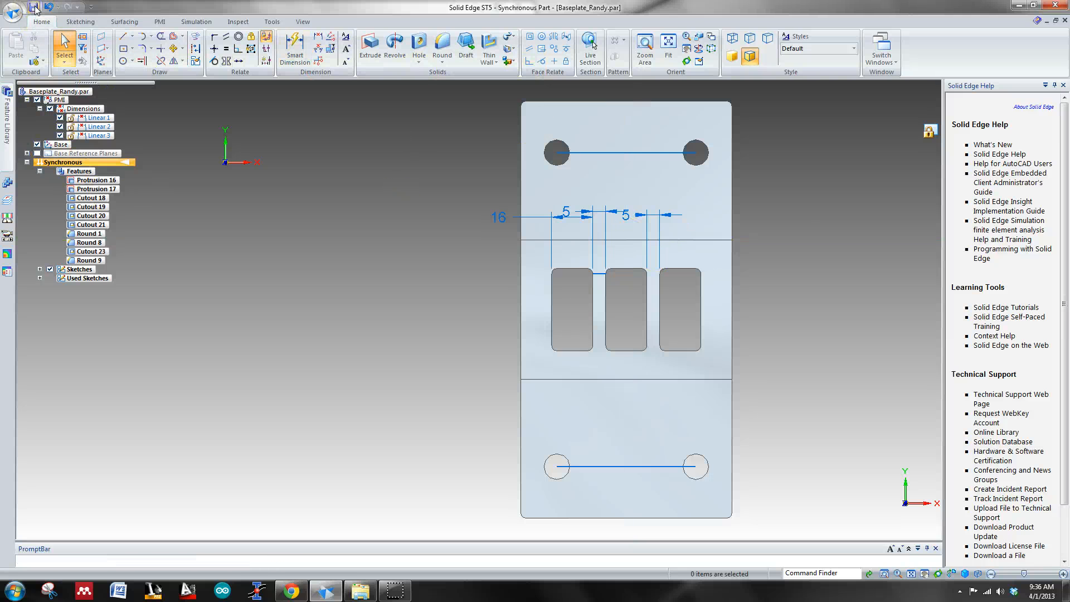
{"action": "left_click", "coordinate": [1046, 20]}
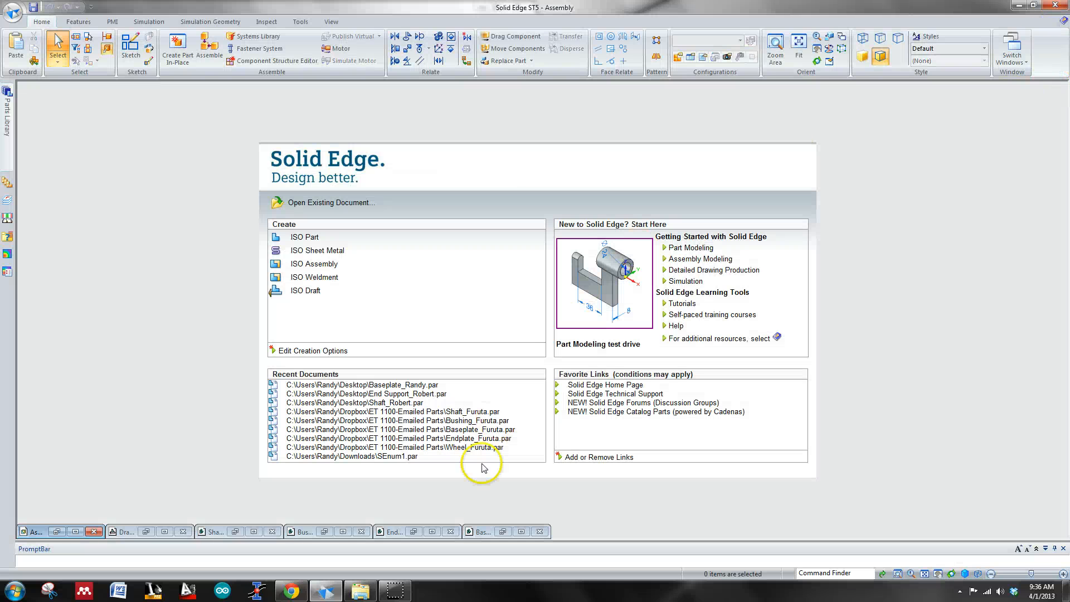
{"action": "left_click", "coordinate": [74, 531]}
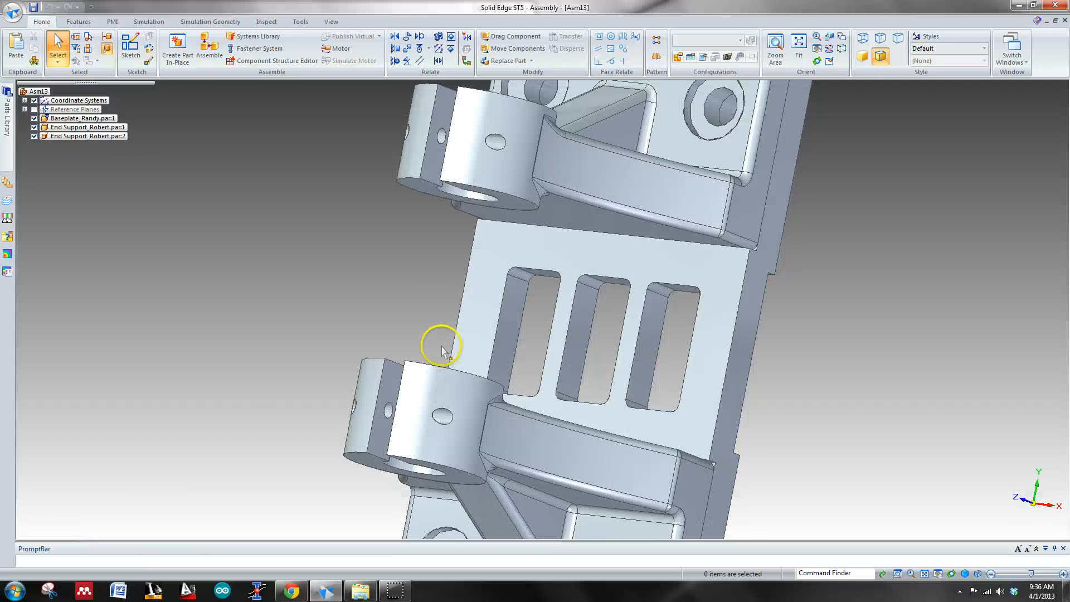
{"action": "key", "text": "ctrl+t"}
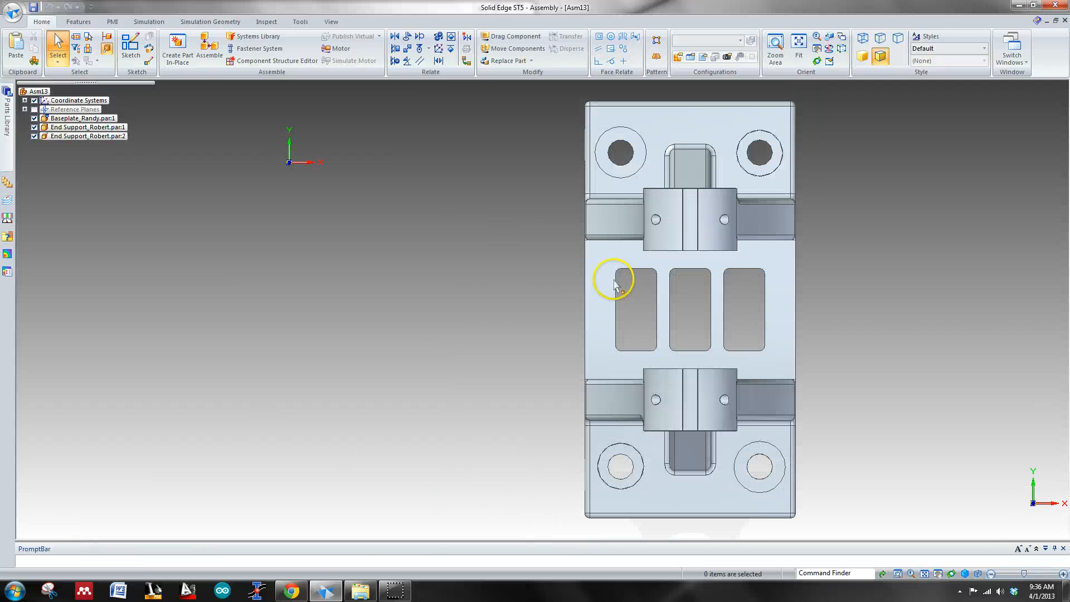
{"action": "middle_click_drag", "start_coordinate": [950, 353], "coordinate": [929, 345]}
{"action": "key", "text": "ctrl+t"}
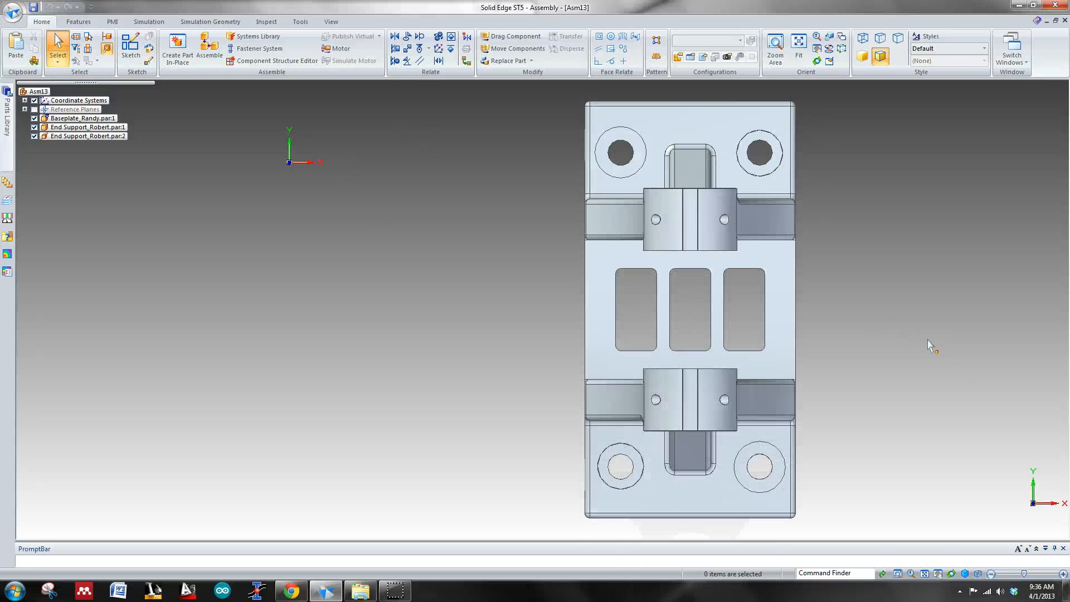